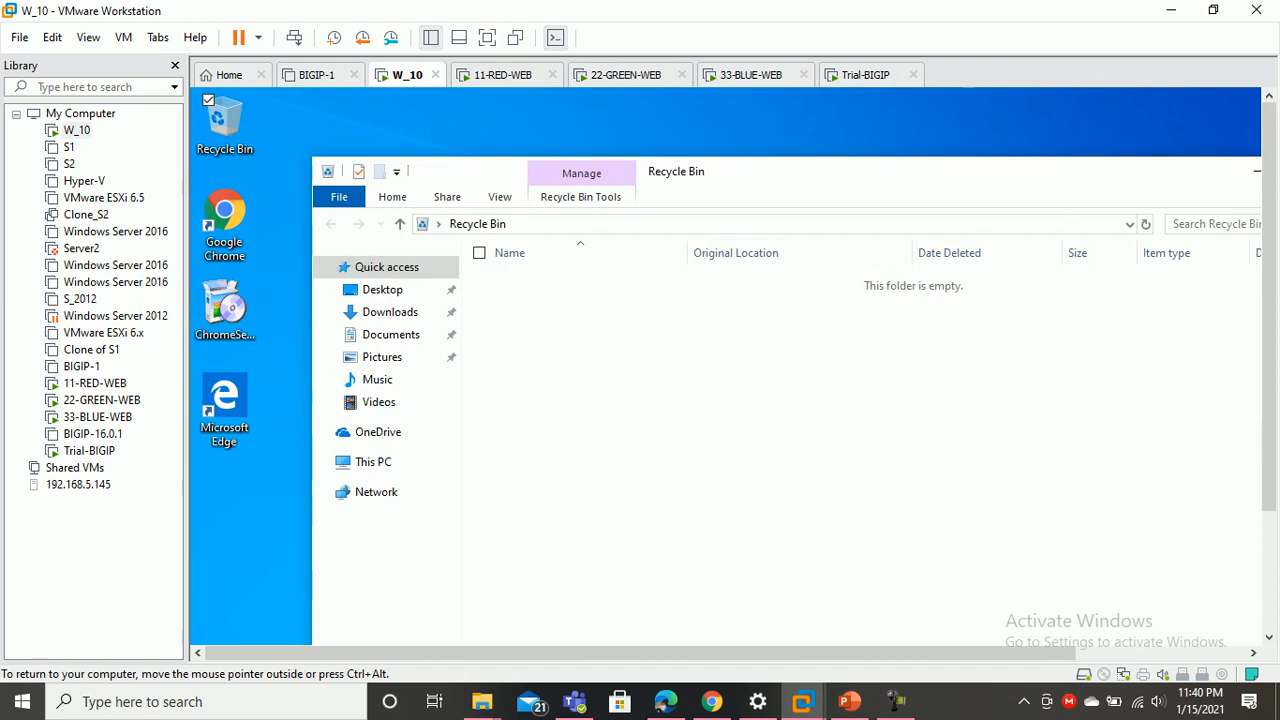
# Close the Recycle Bin and review W_10's bridged network adapter in its VM settings
pyautogui.moveTo(900, 171); pyautogui.dragTo(777, 171)
pyautogui.click(1183, 171)
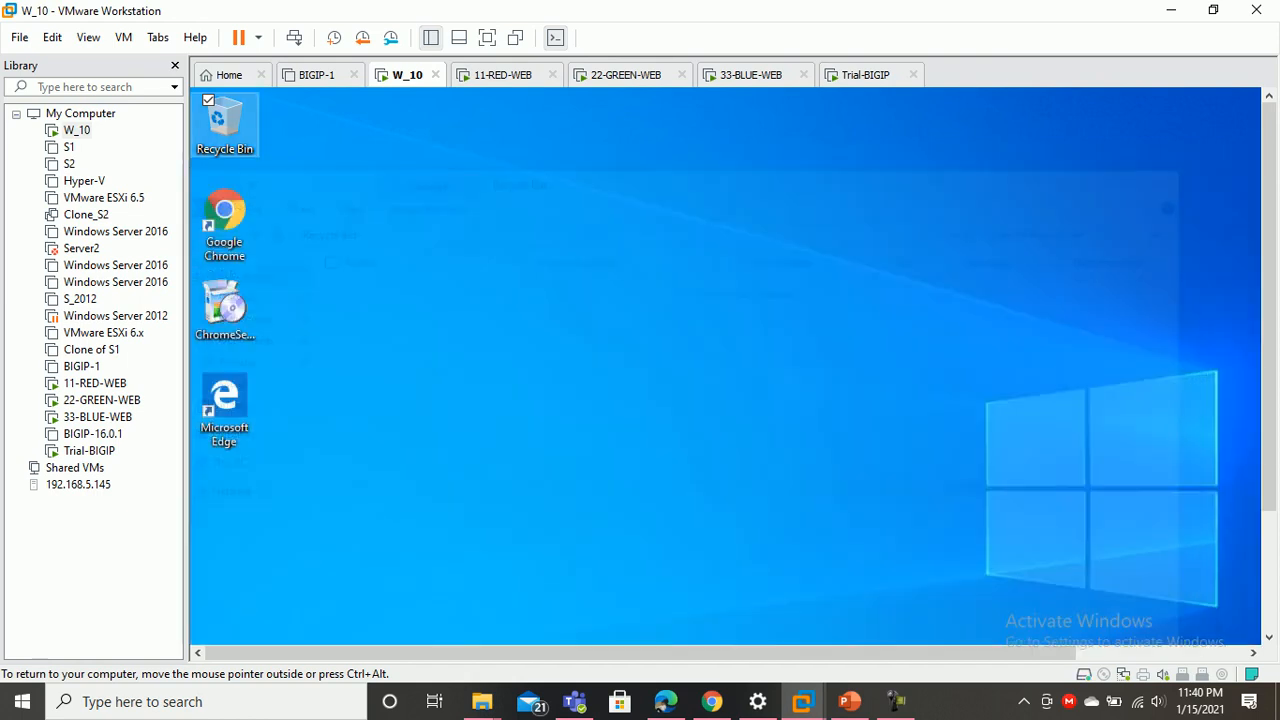
pyautogui.rightClick(401, 75)
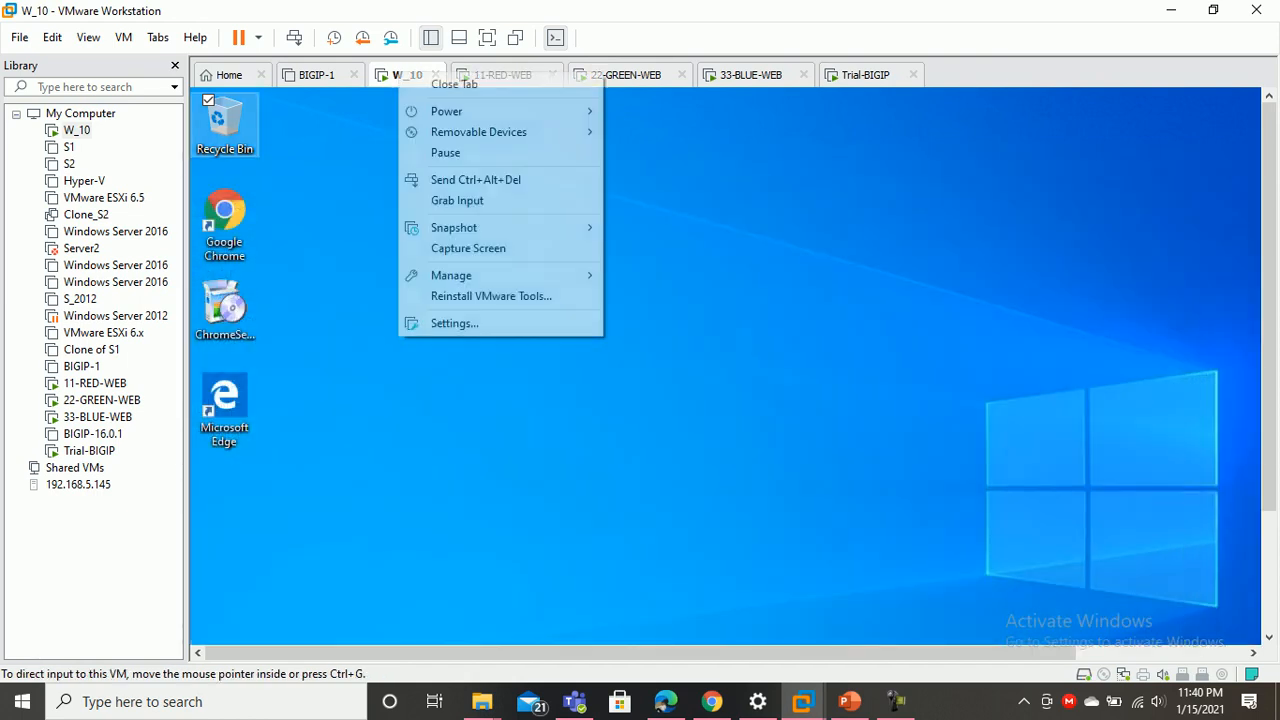
pyautogui.press('Return')
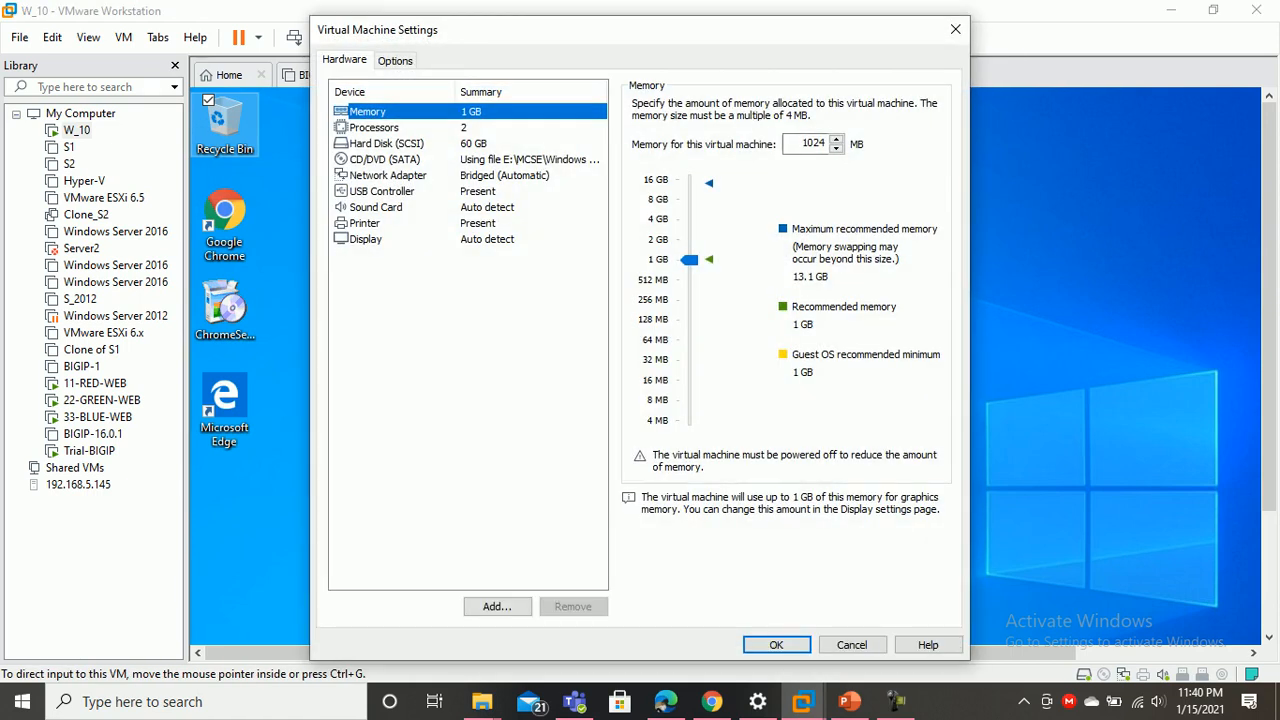
pyautogui.click(388, 175)
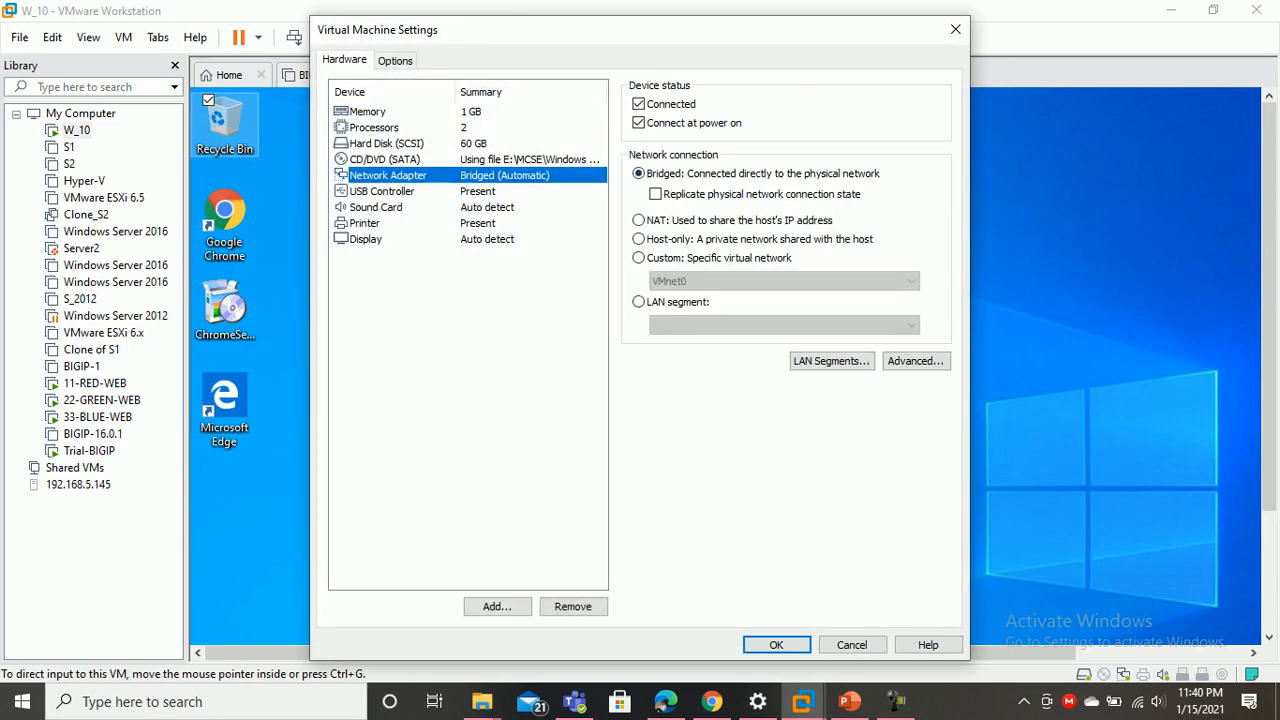
# Close the settings and move the Trial-BIGIP console tab right after BIGIP-1
pyautogui.click(955, 29)
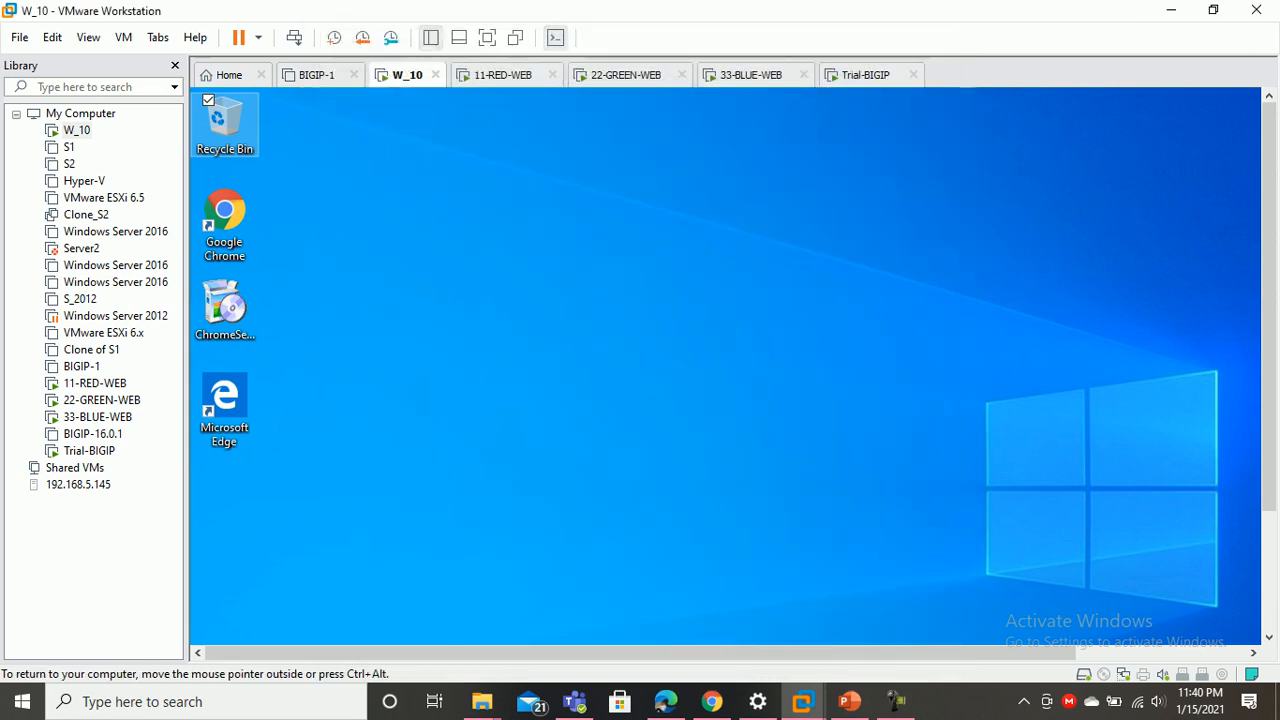
pyautogui.click(865, 75)
pyautogui.moveTo(865, 75); pyautogui.dragTo(421, 75)
# Refresh the Trial-BIGIP console prompt, then open its virtual machine settings
pyautogui.hotkey('ctrl', 'g')
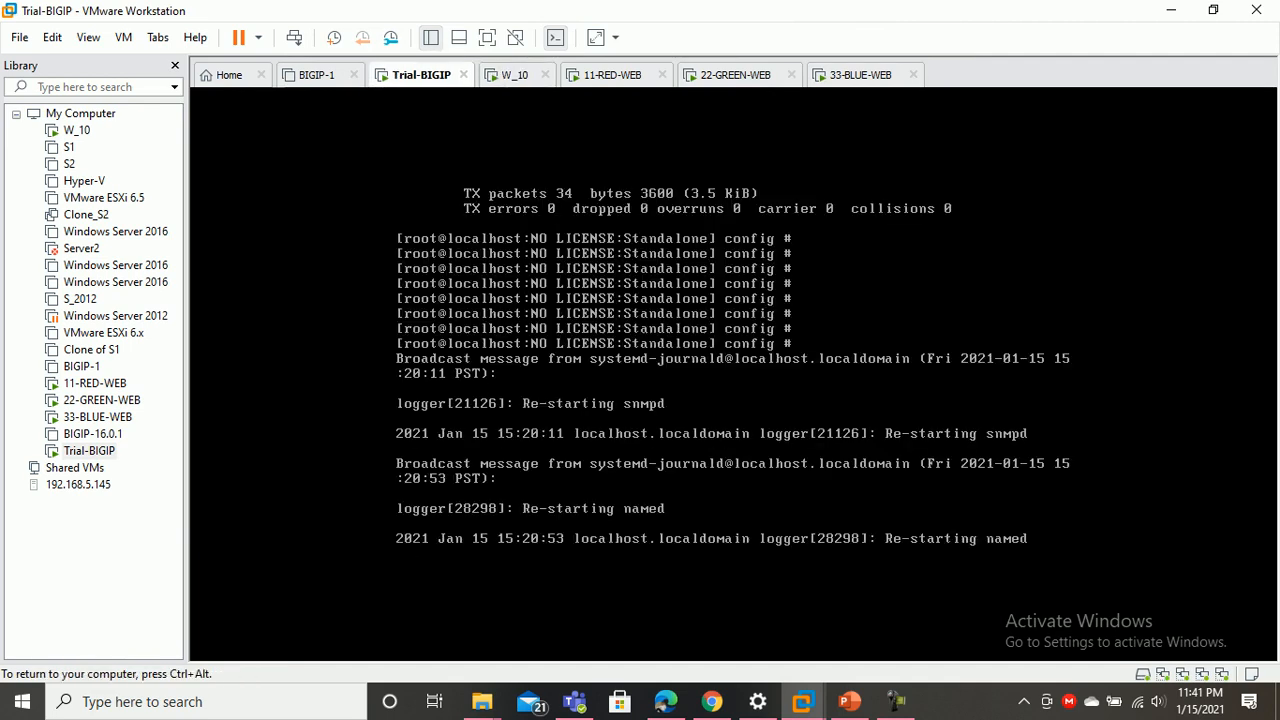
pyautogui.press('Return')
pyautogui.press('Return')
pyautogui.press('Return')
pyautogui.press('Return')
pyautogui.press('Return')
pyautogui.press('Return')
pyautogui.press('Return')
pyautogui.press('Return')
pyautogui.press('Return')
pyautogui.press('Return')
pyautogui.press('Return')
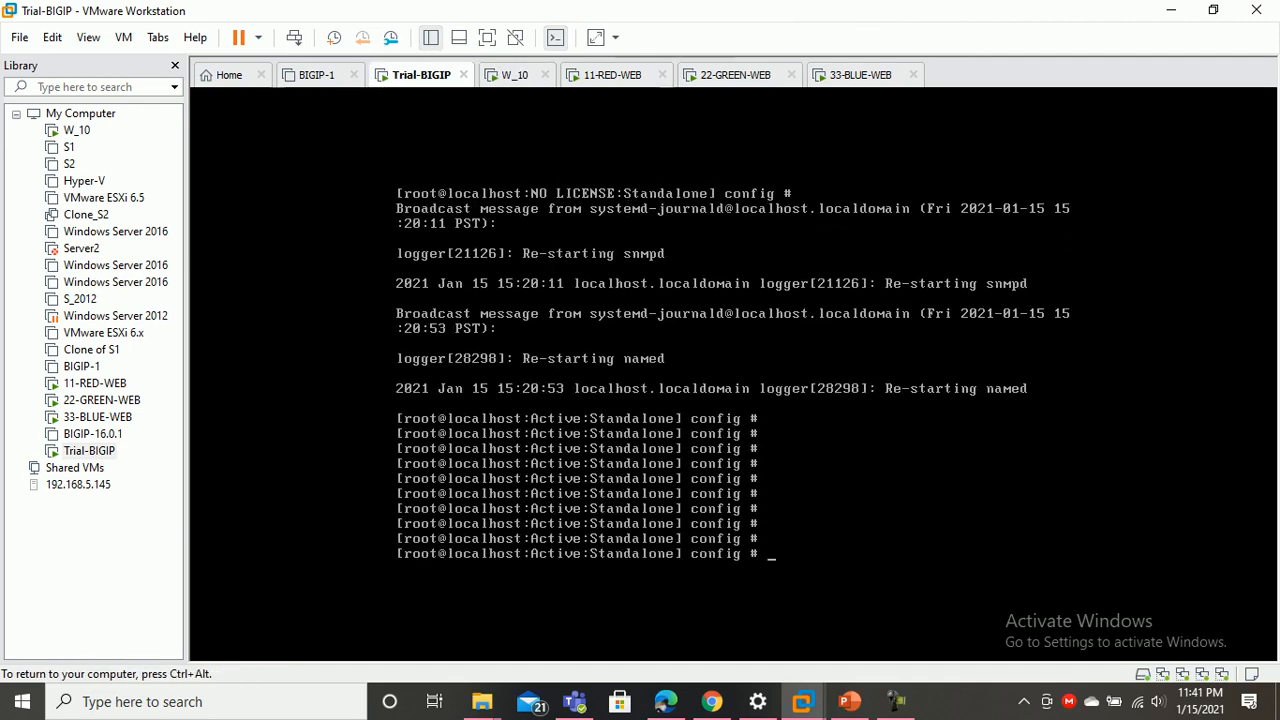
pyautogui.hotkey('ctrl', 'alt')
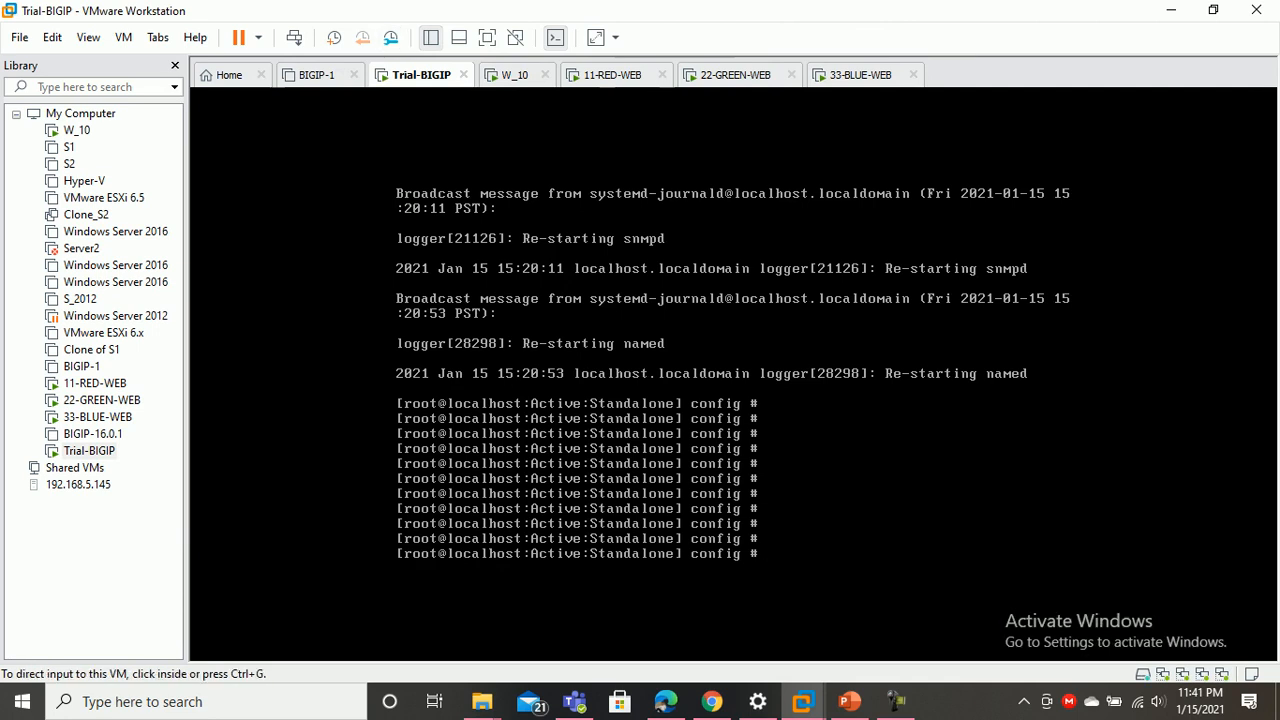
pyautogui.rightClick(416, 75)
pyautogui.press('Escape')
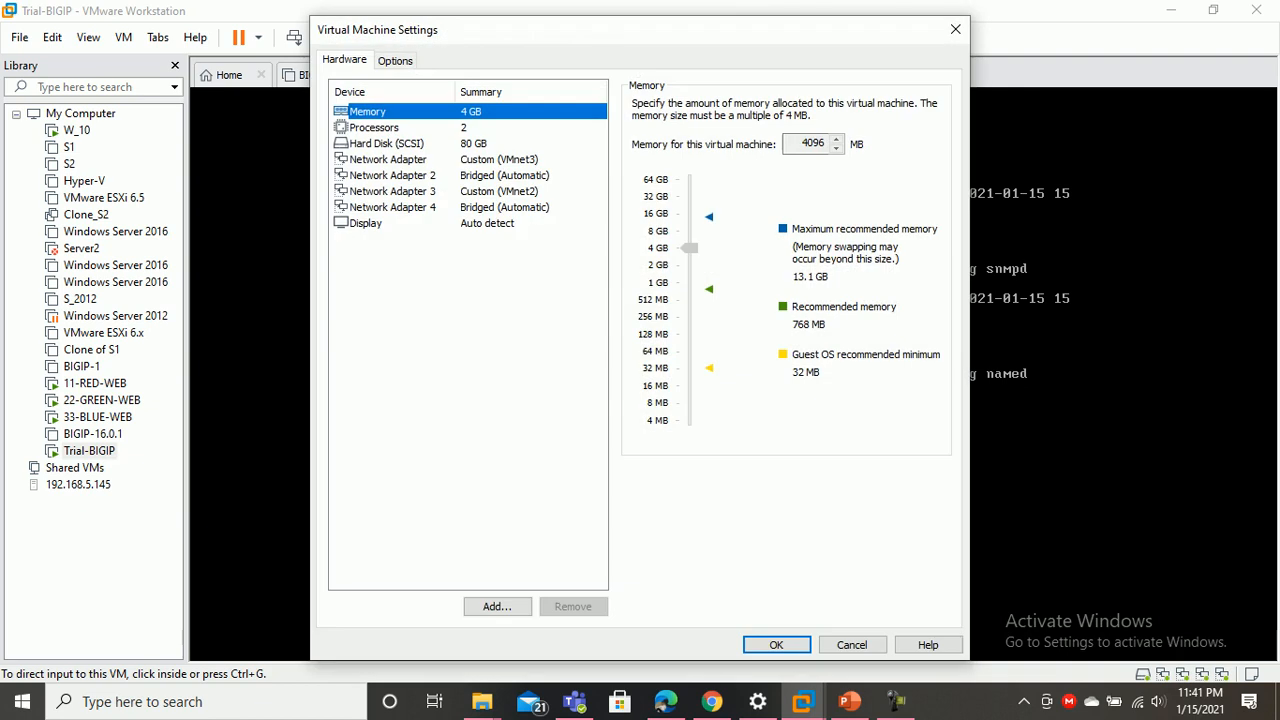
# Inspect Network Adapters 1–4: VMnet3, bridged, VMnet2 (Host-only) and bridged
pyautogui.click(388, 159)
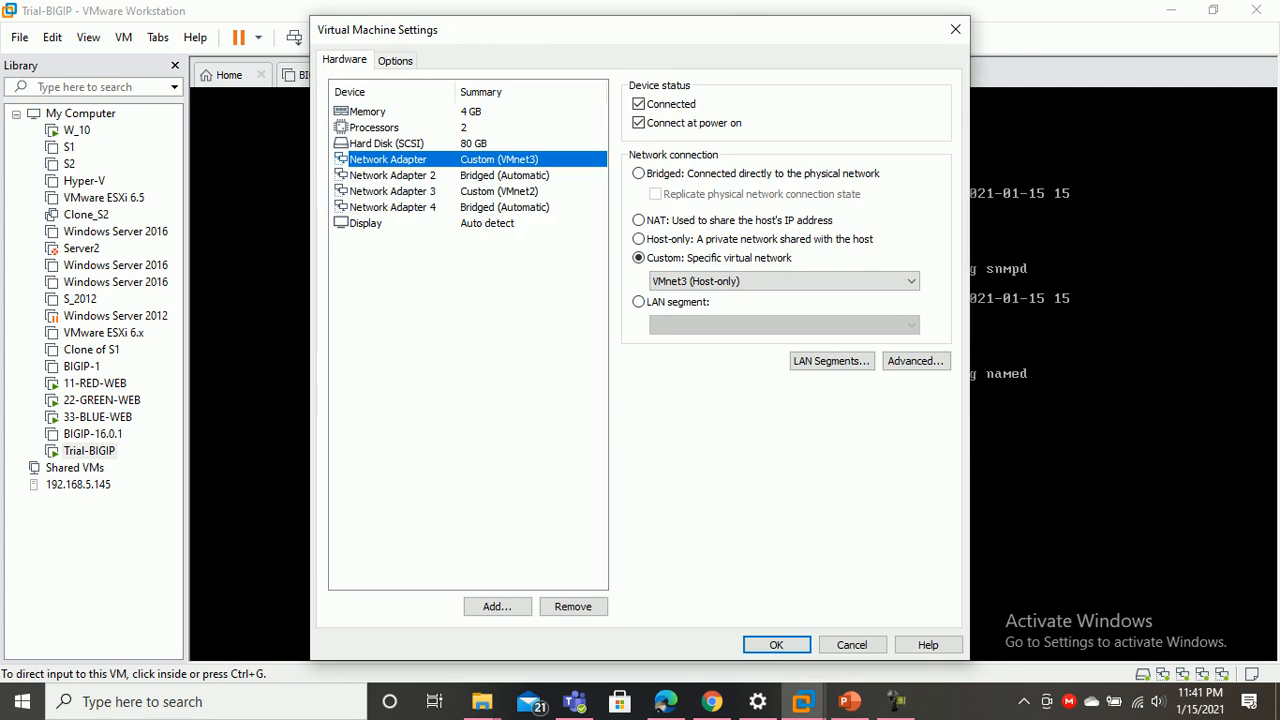
pyautogui.click(392, 175)
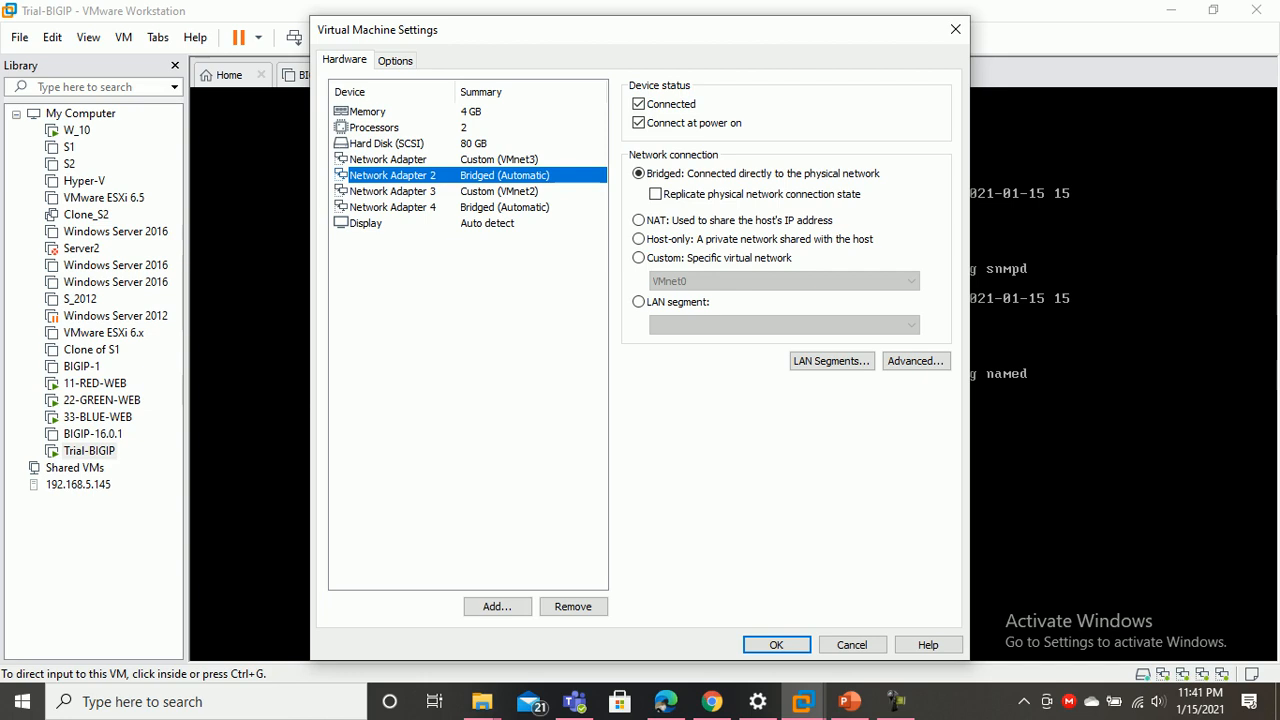
pyautogui.click(392, 191)
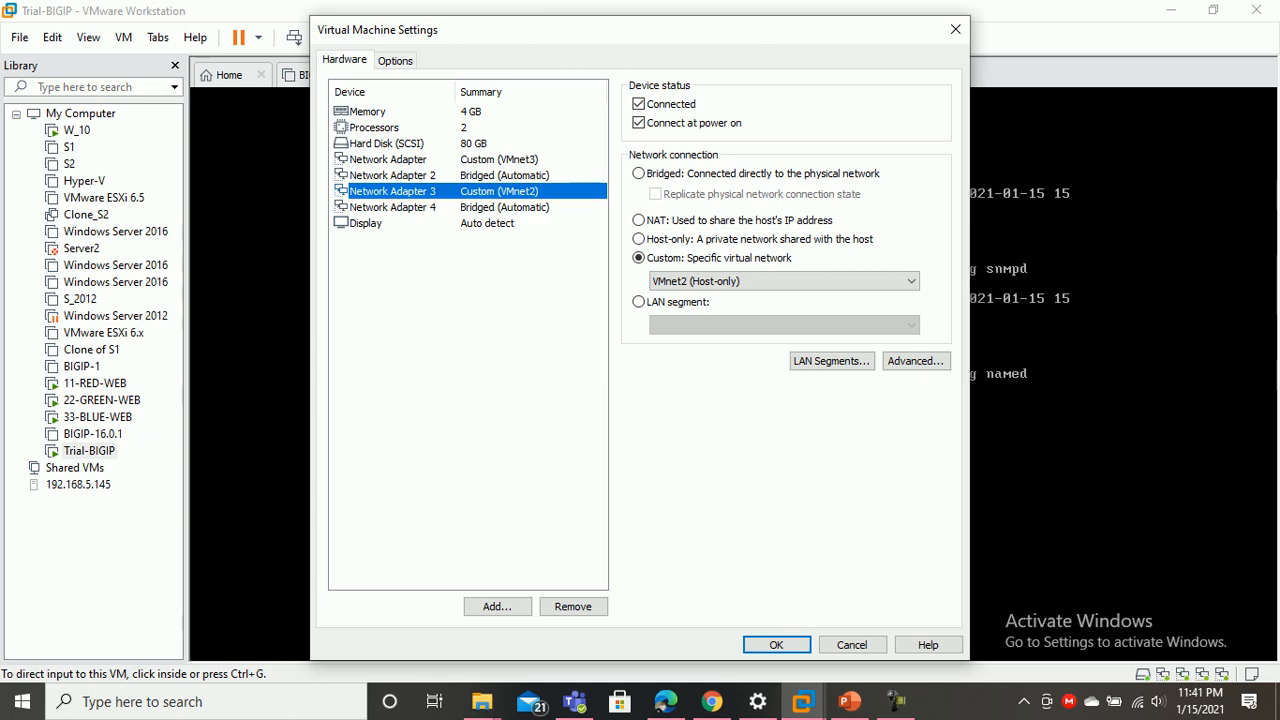
pyautogui.click(392, 207)
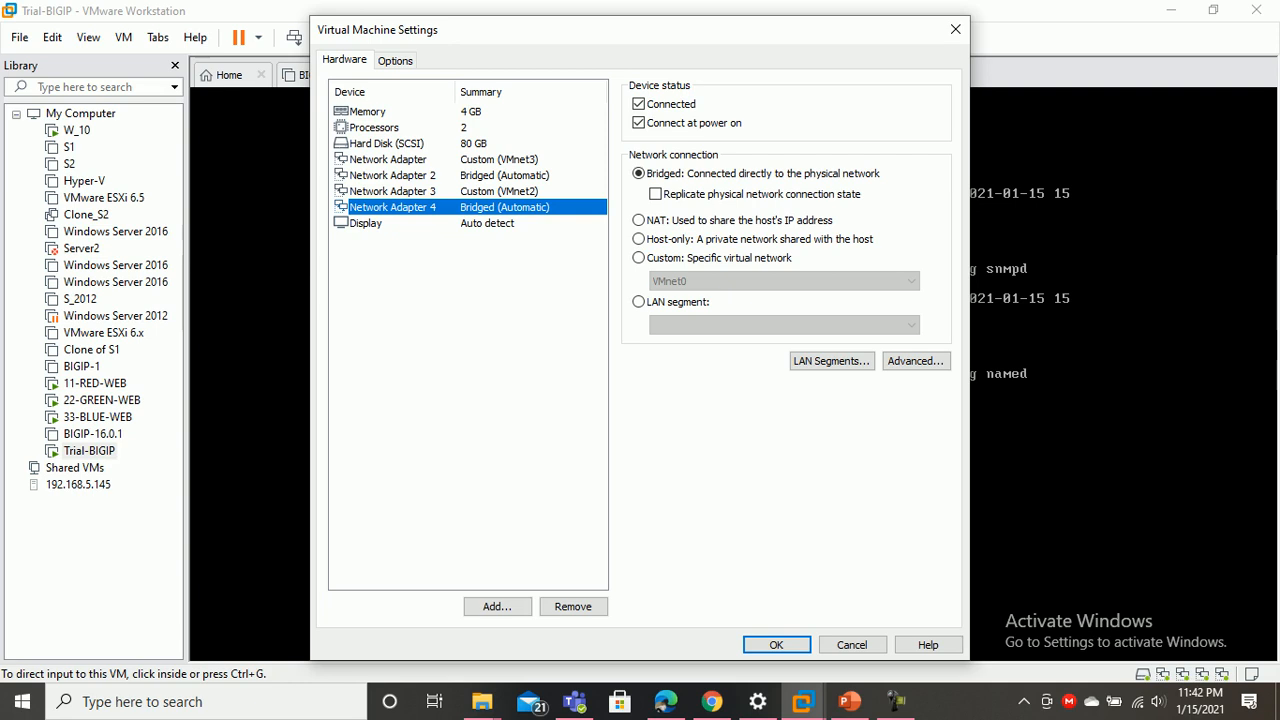
# Close Trial-BIGIP's settings and switch to the 11-RED-WEB machine's desktop
pyautogui.press('Return')
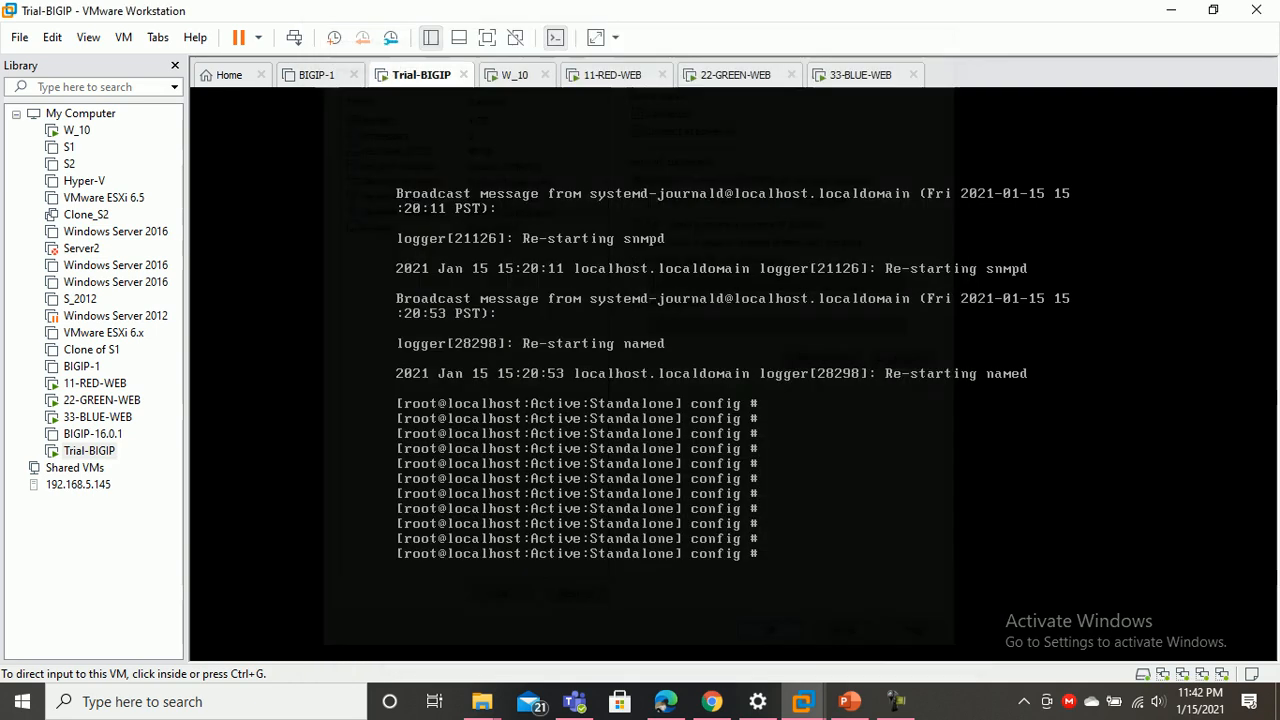
pyautogui.press('Return')
pyautogui.press('Return')
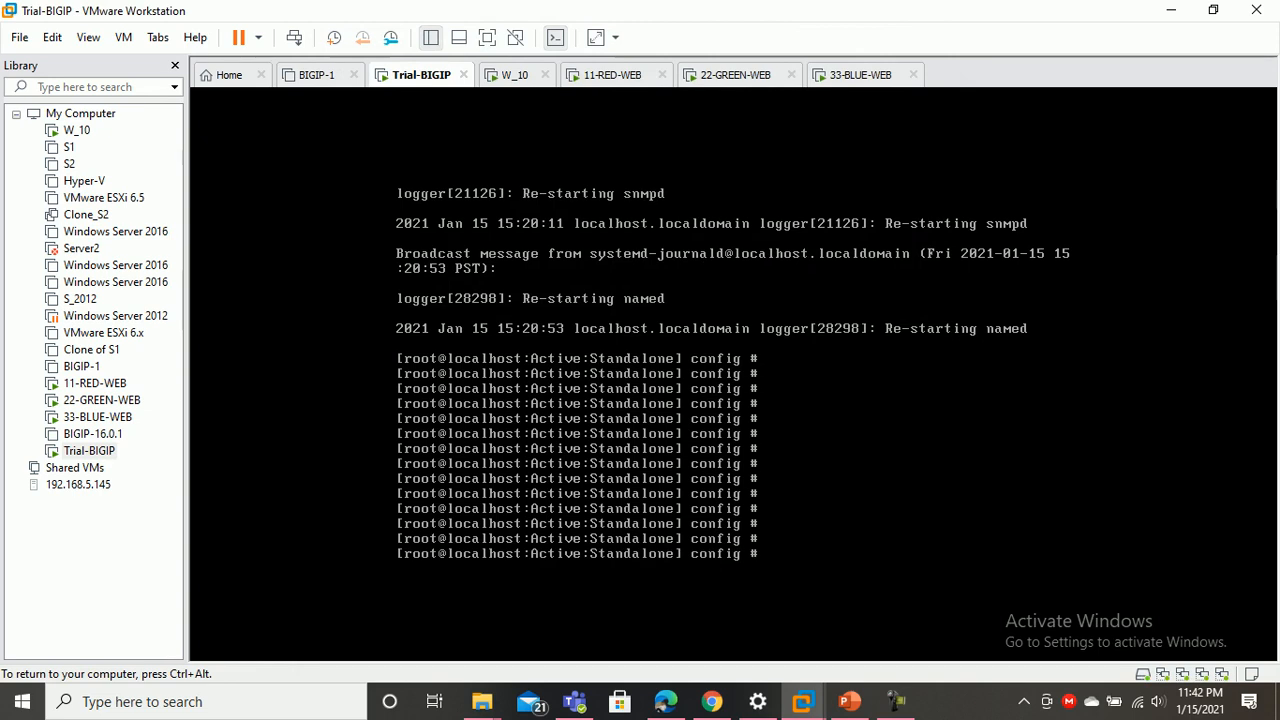
pyautogui.hotkey('ctrl', 'alt')
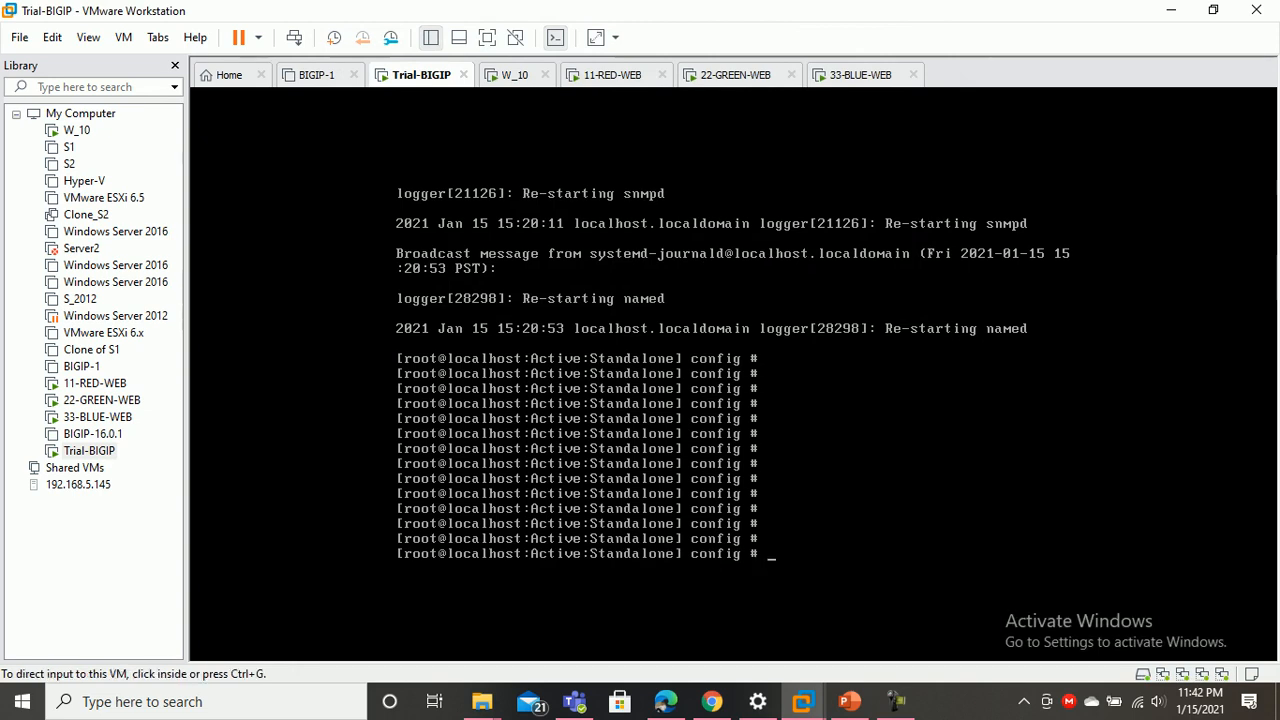
pyautogui.click(612, 74)
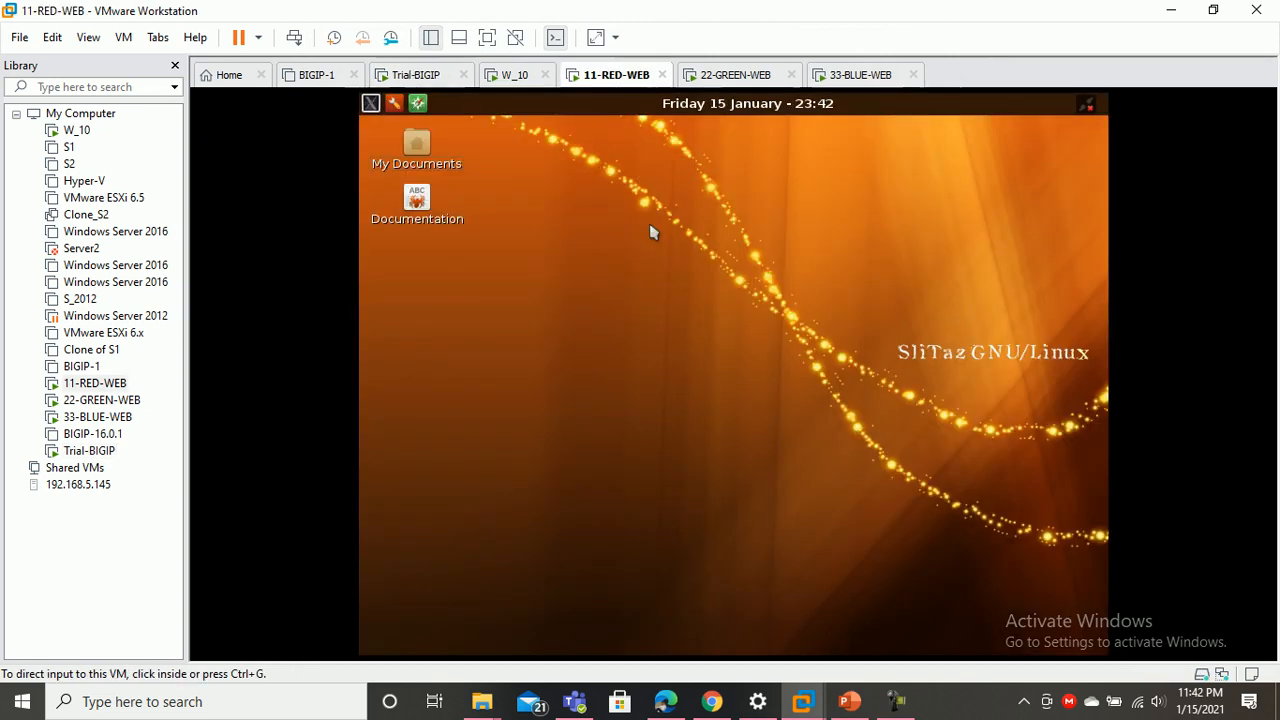
pyautogui.click(650, 232)
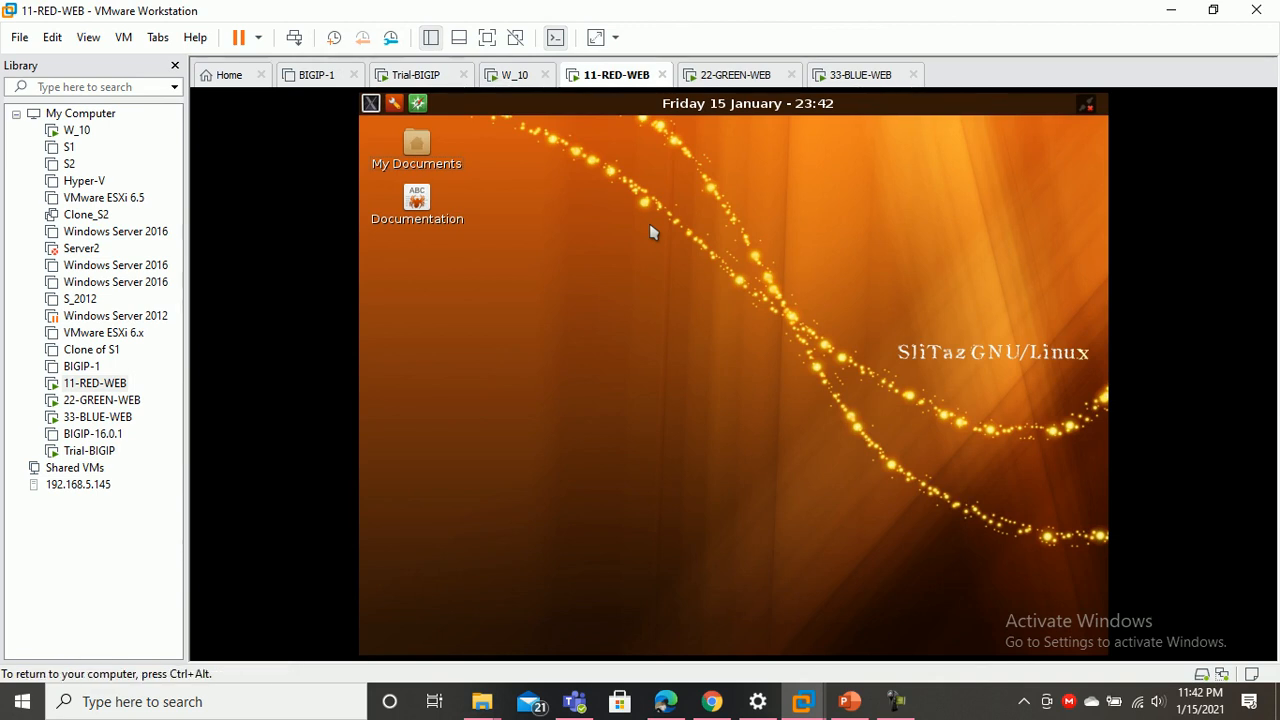
pyautogui.click(424, 214)
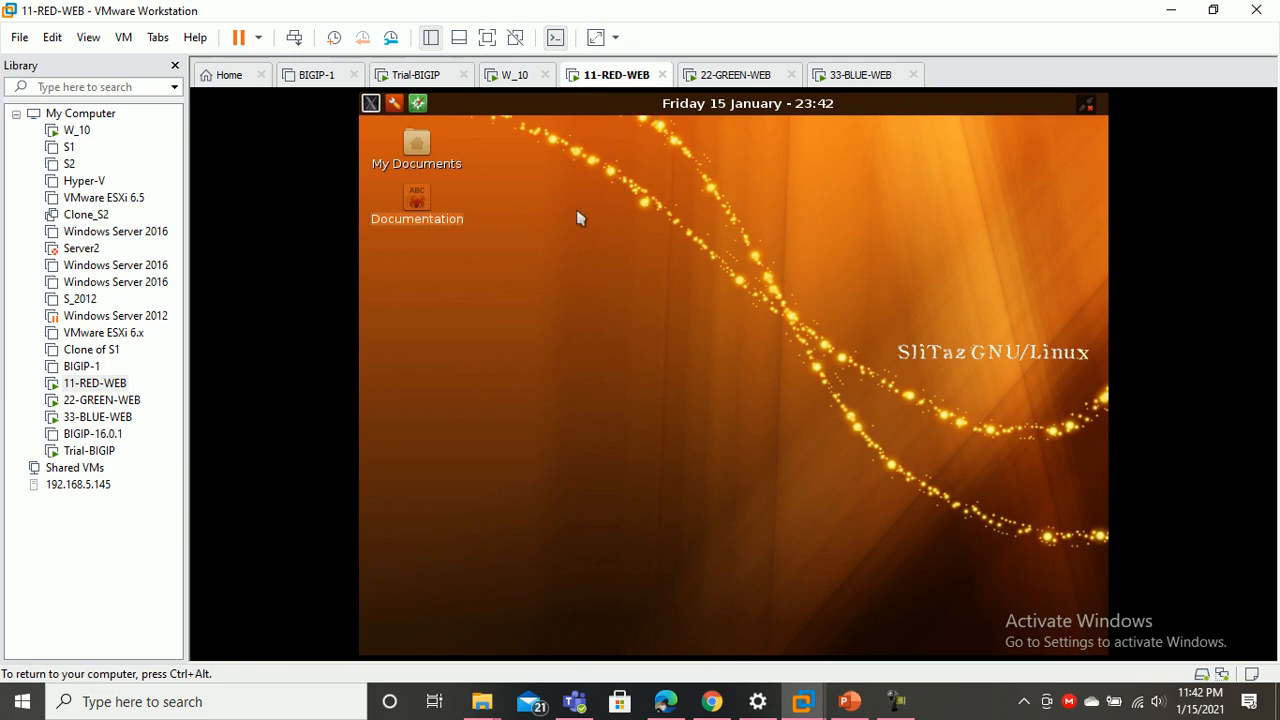
pyautogui.hotkey('ctrl', 'alt')
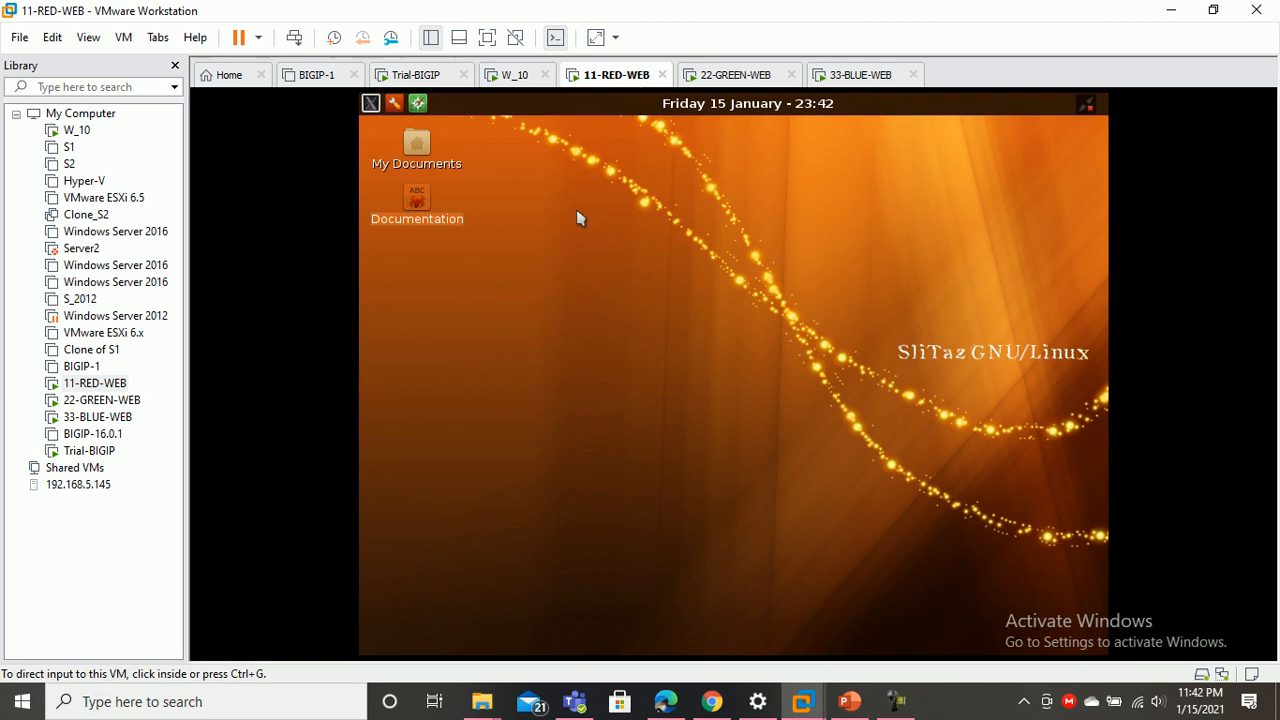
# Confirm 11-RED-WEB's single network adapter is on custom VMnet2 (Host-only)
pyautogui.rightClick(631, 80)
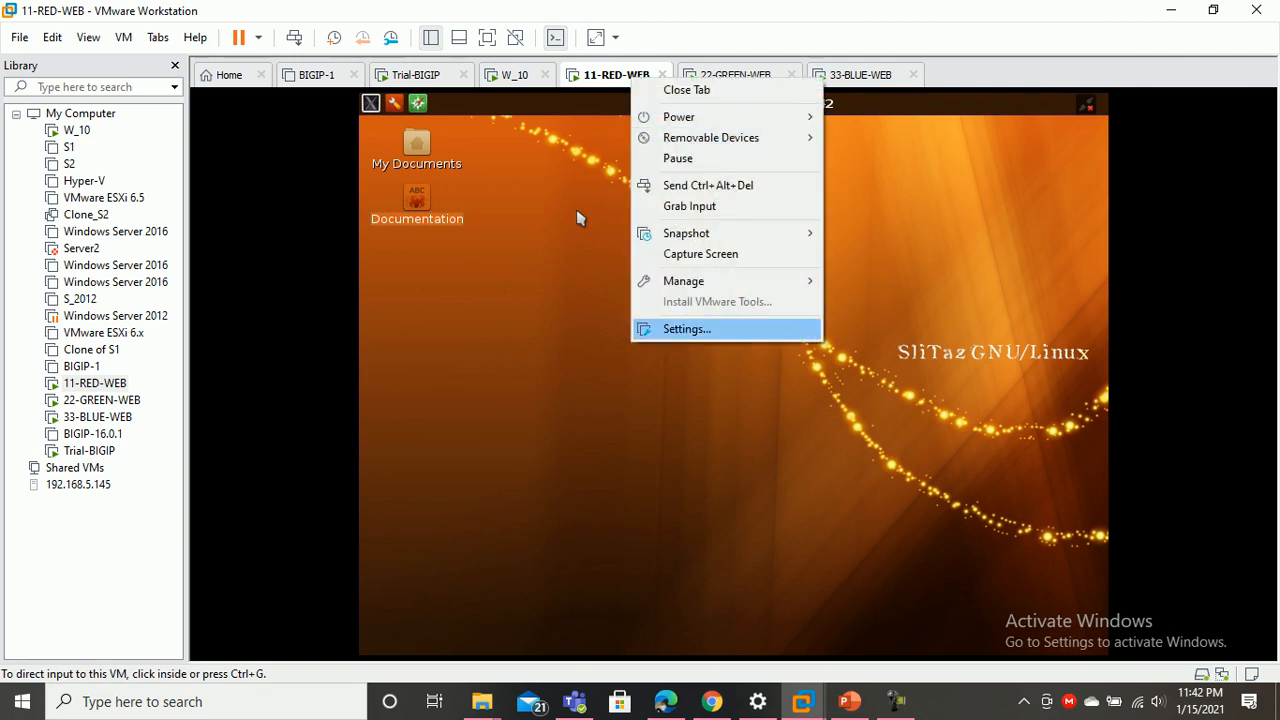
pyautogui.press('Return')
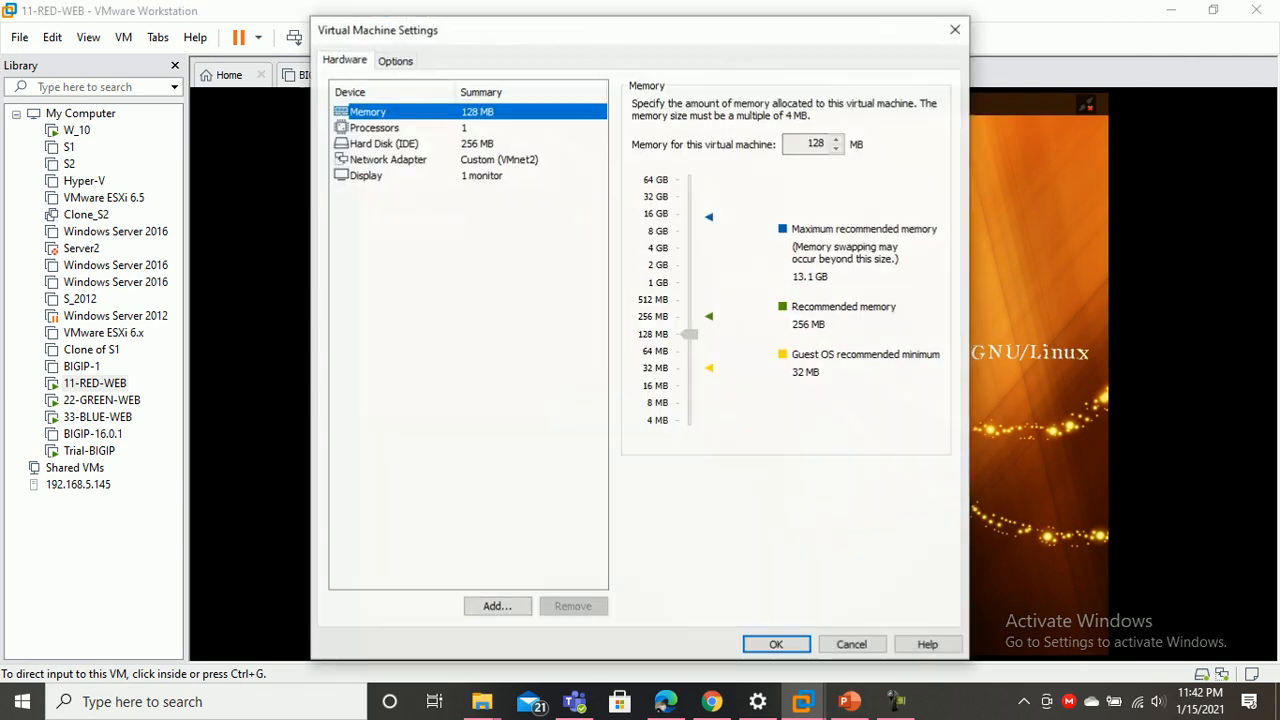
pyautogui.click(388, 159)
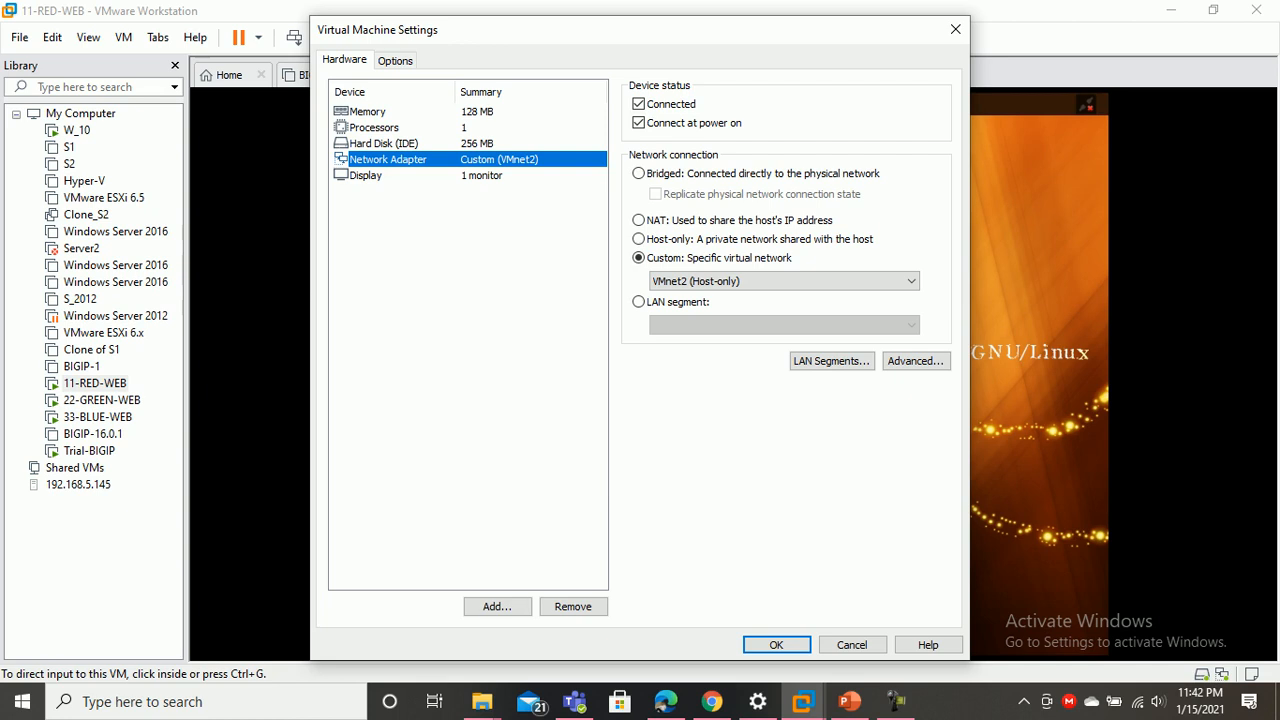
pyautogui.press('Escape')
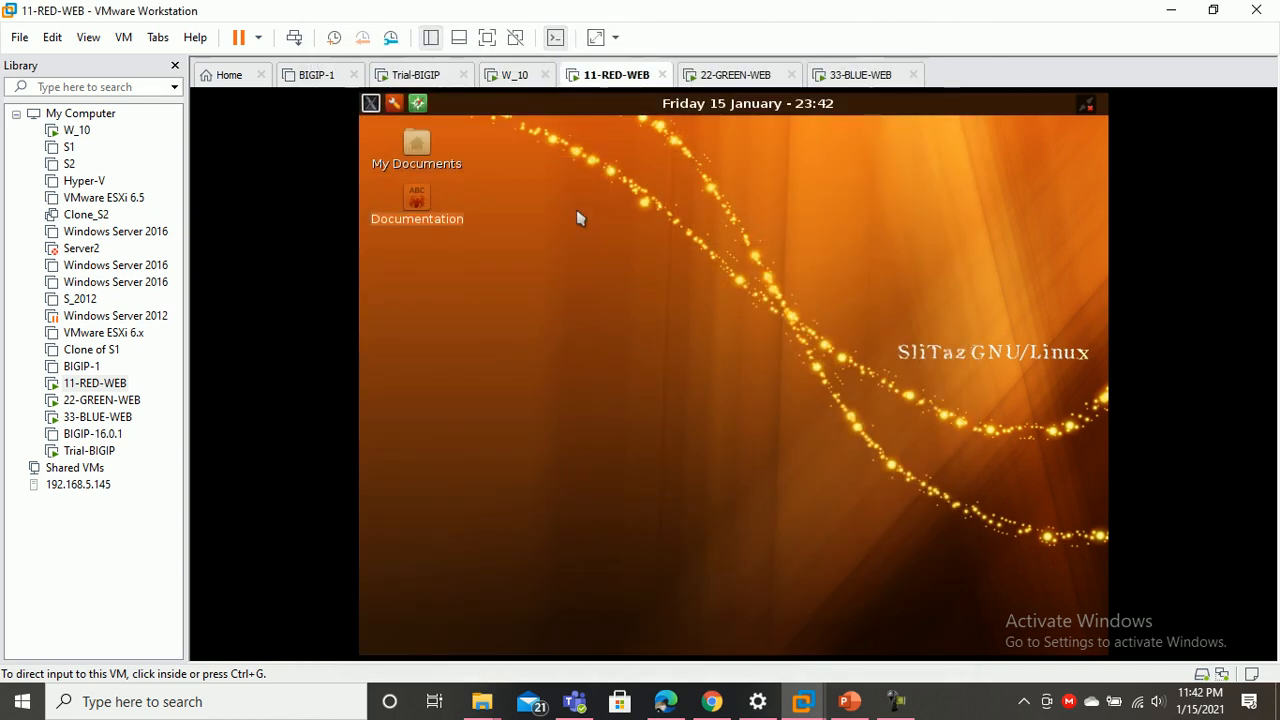
pyautogui.rightClick(425, 74)
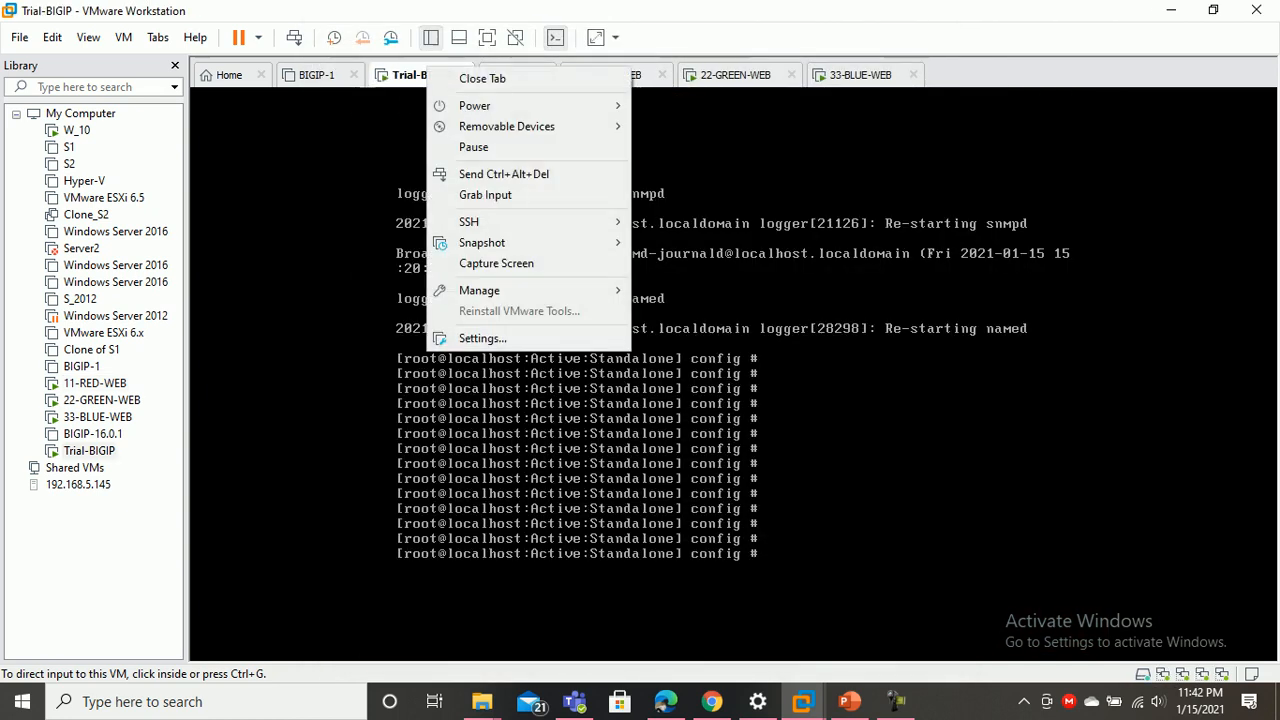
# Recheck that Trial-BIGIP's Network Adapter 3 is connected to VMnet2
pyautogui.press('Escape')
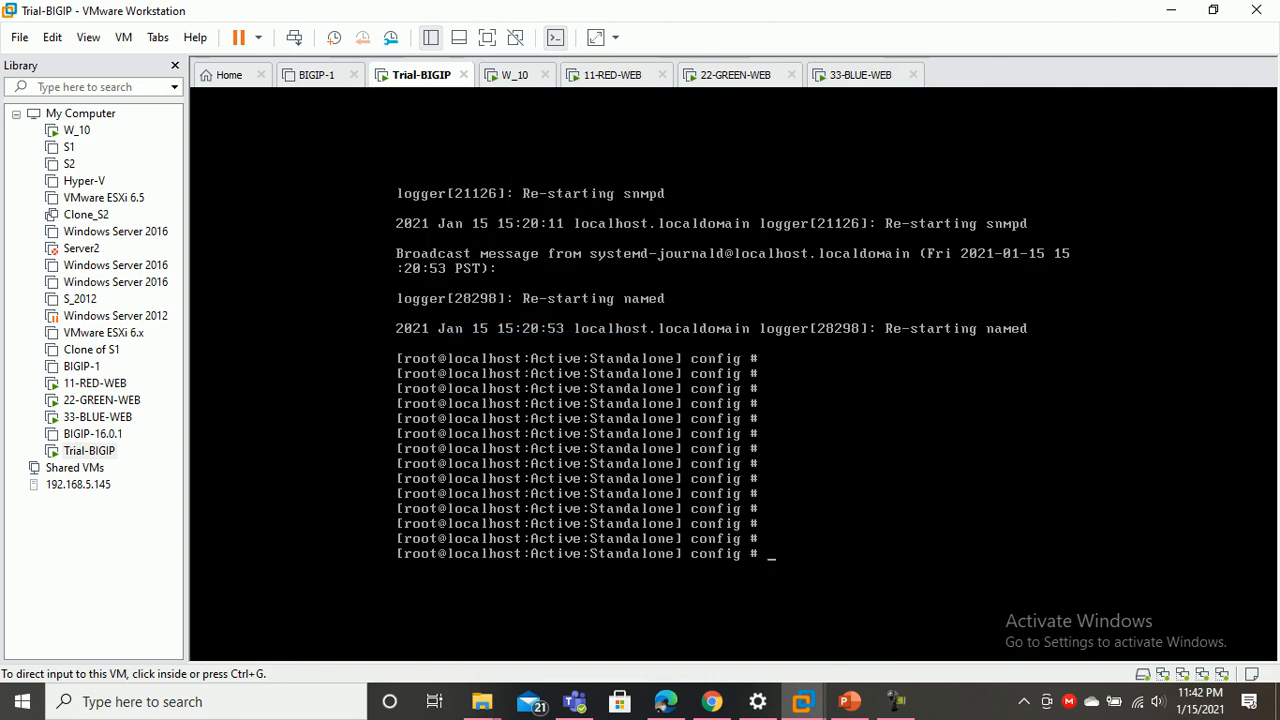
pyautogui.hotkey('ctrl', 'd')
pyautogui.click(392, 191)
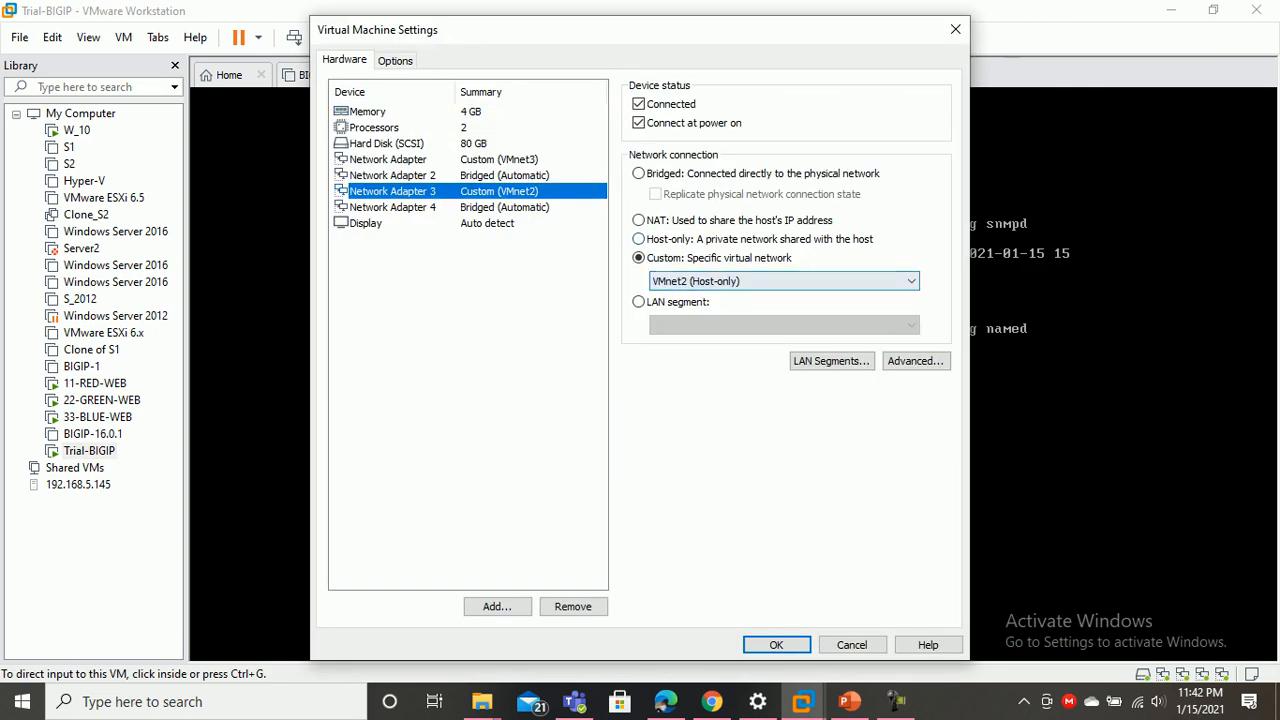
pyautogui.click(776, 644)
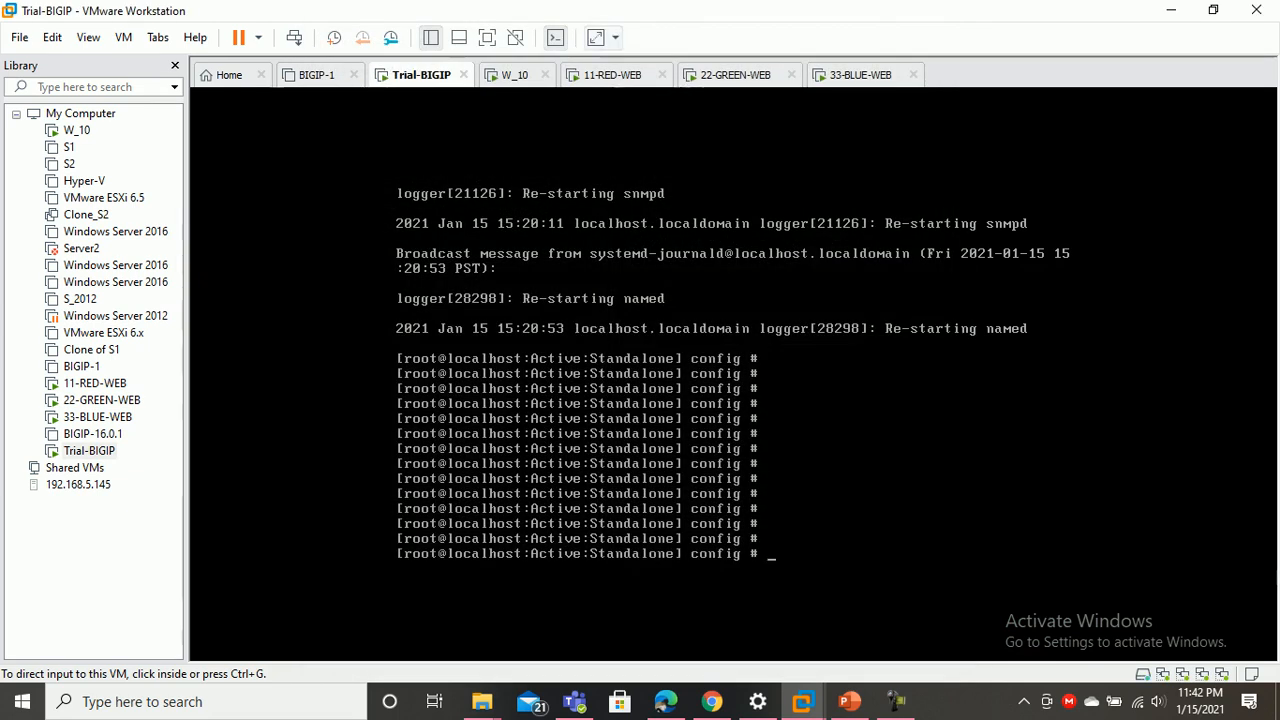
# Confirm 11-RED-WEB's network adapter uses custom VMnet2
pyautogui.click(616, 74)
pyautogui.rightClick(617, 78)
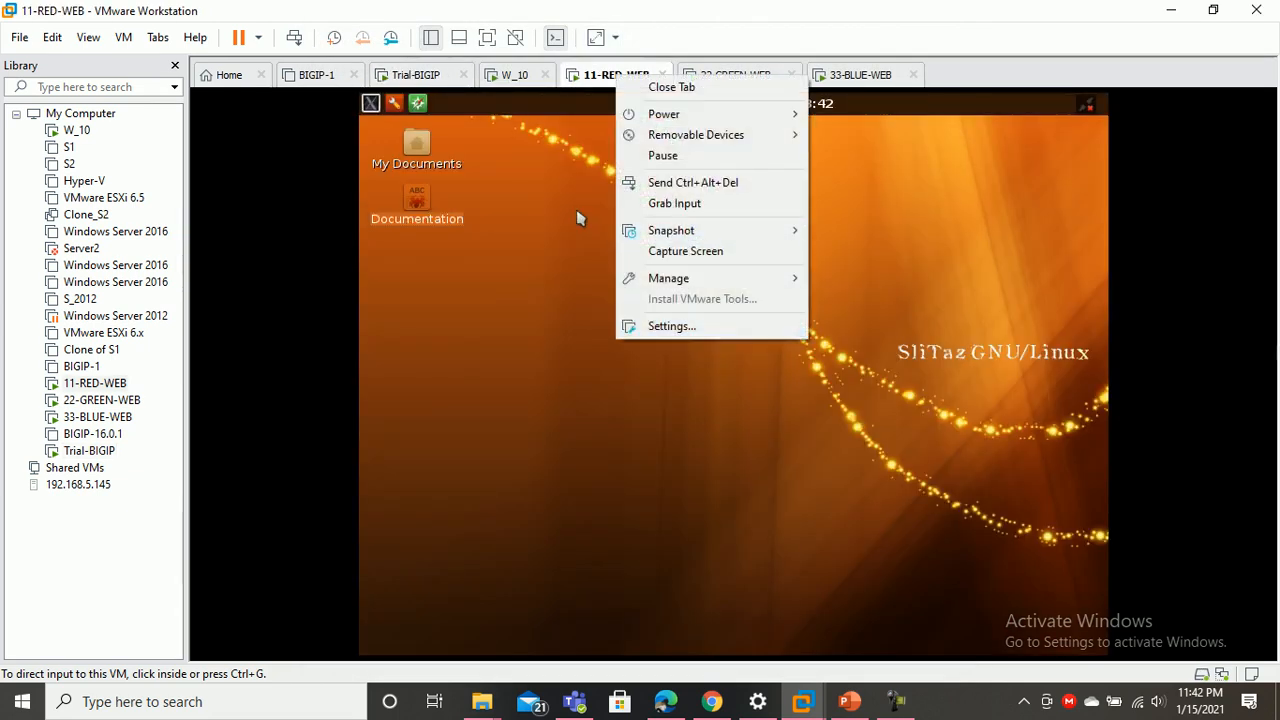
pyautogui.click(578, 218)
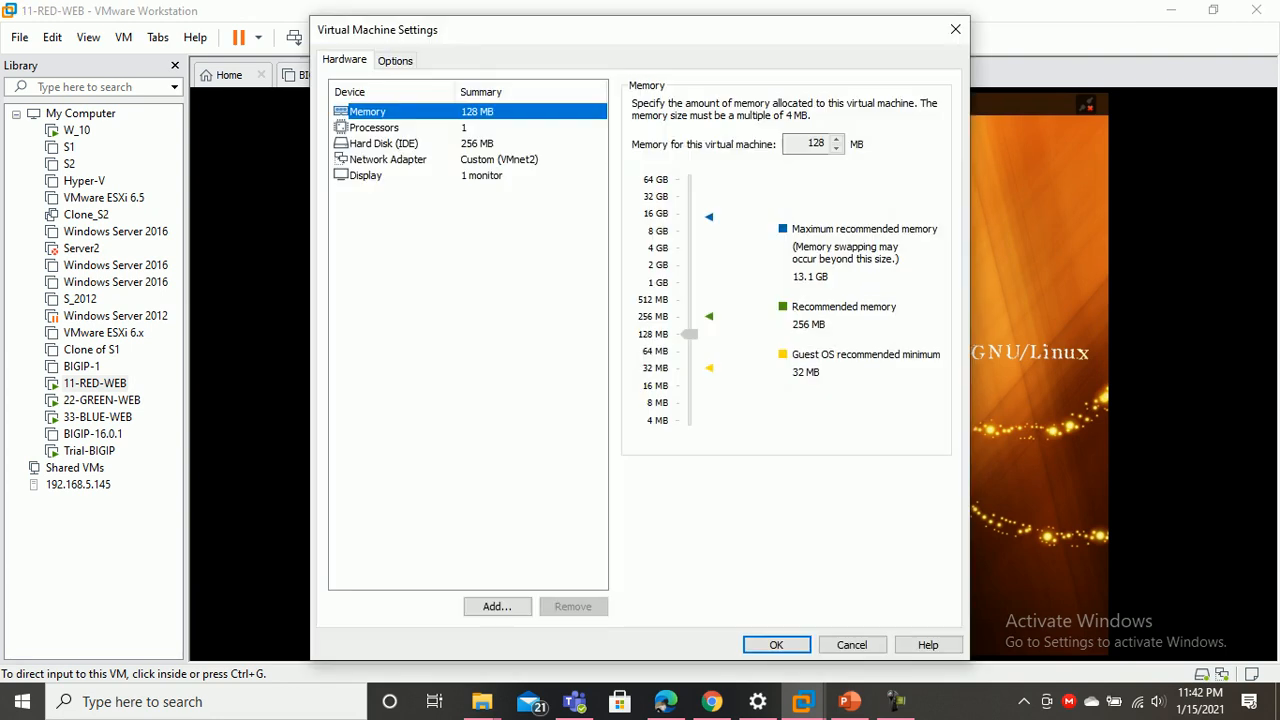
pyautogui.click(388, 159)
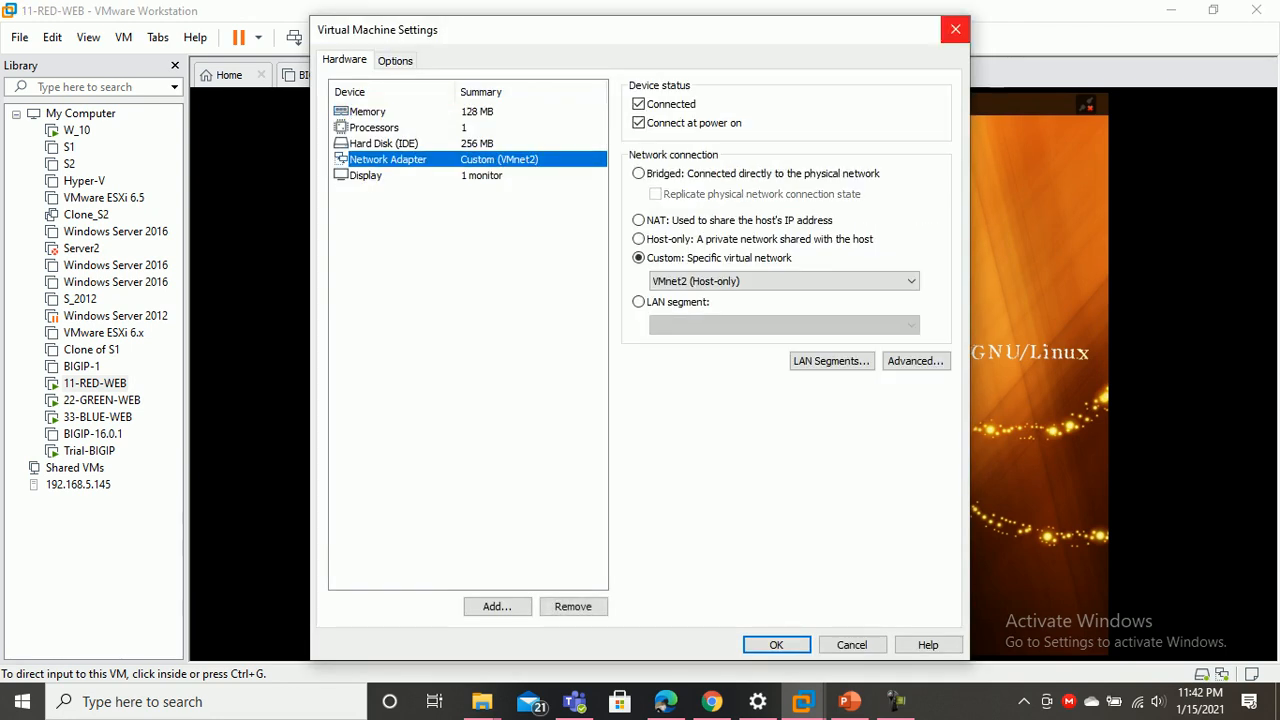
pyautogui.press('Escape')
# Confirm 22-GREEN-WEB's single adapter is also on custom VMnet2 (Host-only)
pyautogui.hotkey('ctrl', 'Tab')
pyautogui.hotkey('shift', 'F10')
pyautogui.press('Up')
pyautogui.press('Up')
pyautogui.press('Up')
pyautogui.press('Return')
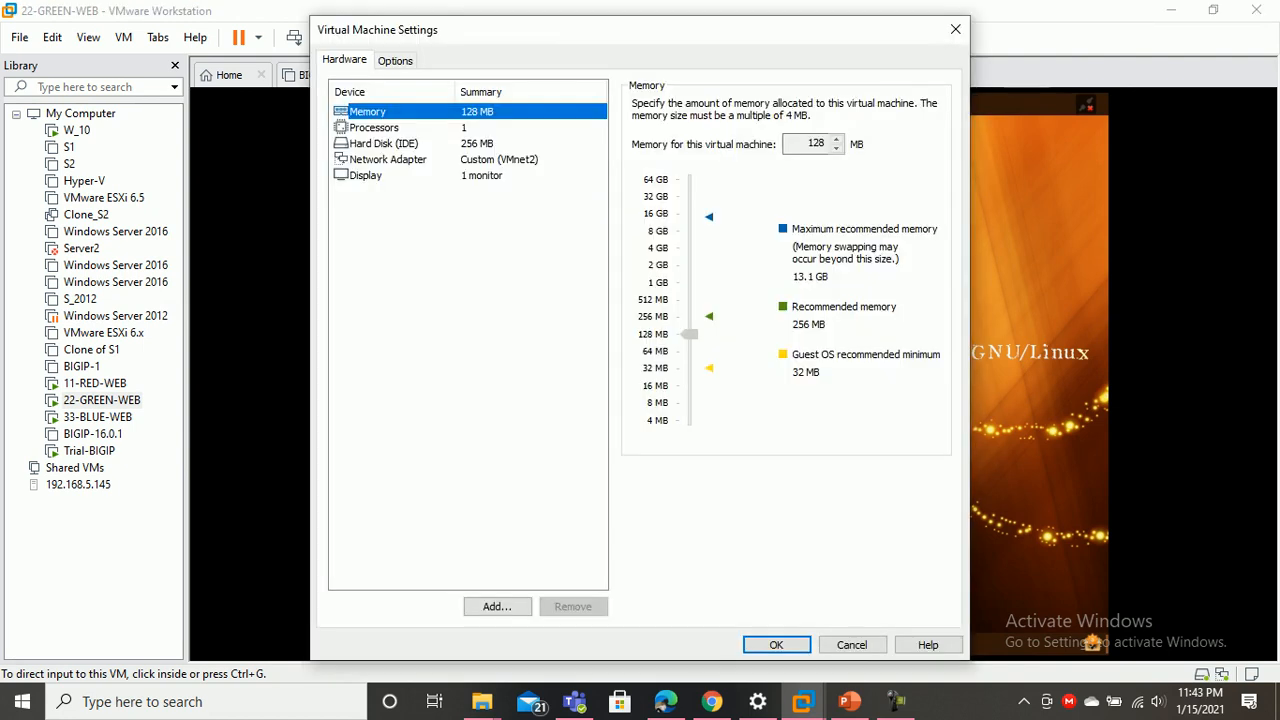
pyautogui.press('Down')
pyautogui.press('Down')
pyautogui.press('Down')
pyautogui.click(956, 29)
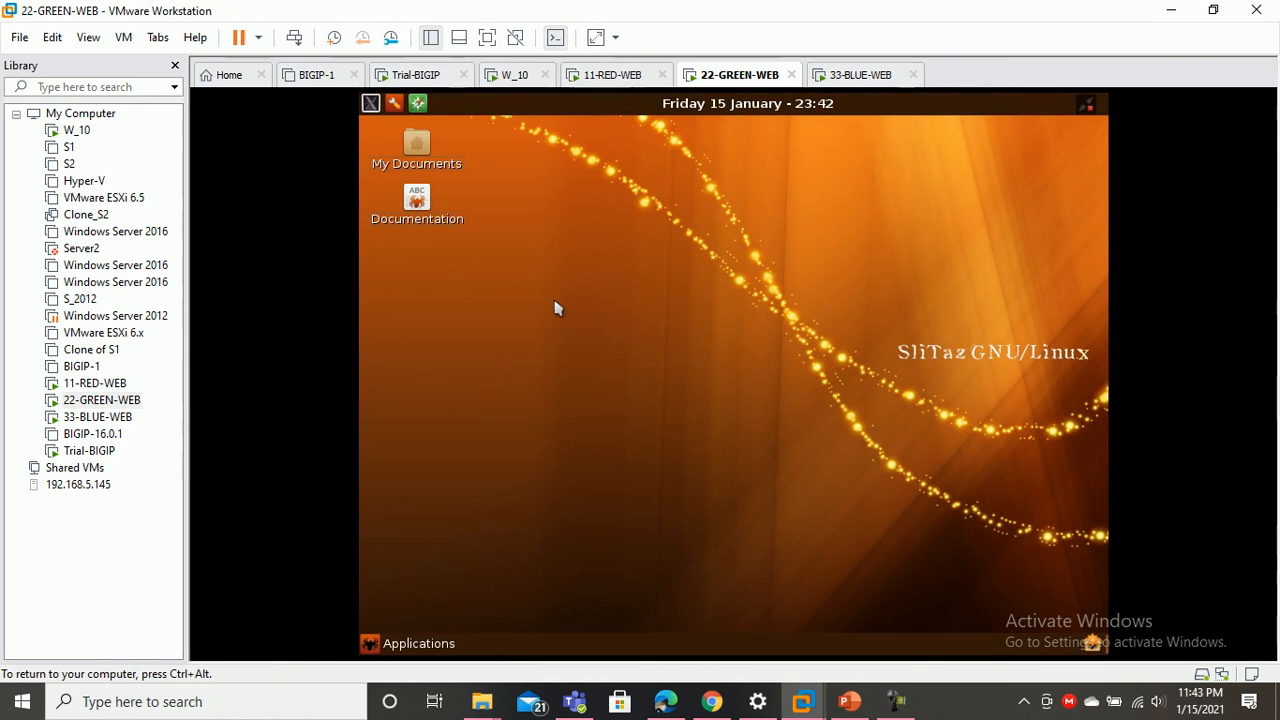
pyautogui.hotkey('ctrl', 'alt')
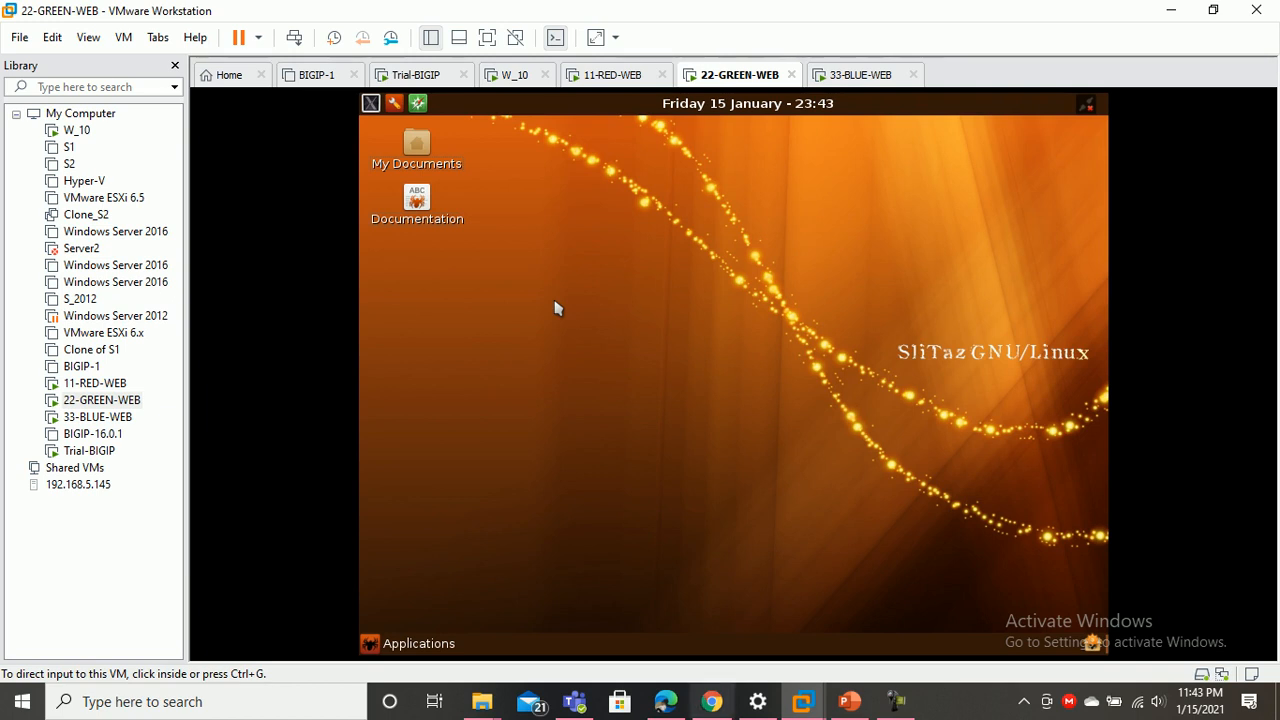
pyautogui.hotkey('alt', 'Tab')
# Log back in to the Configuration Utility with the administrator username and password
pyautogui.press('Return')
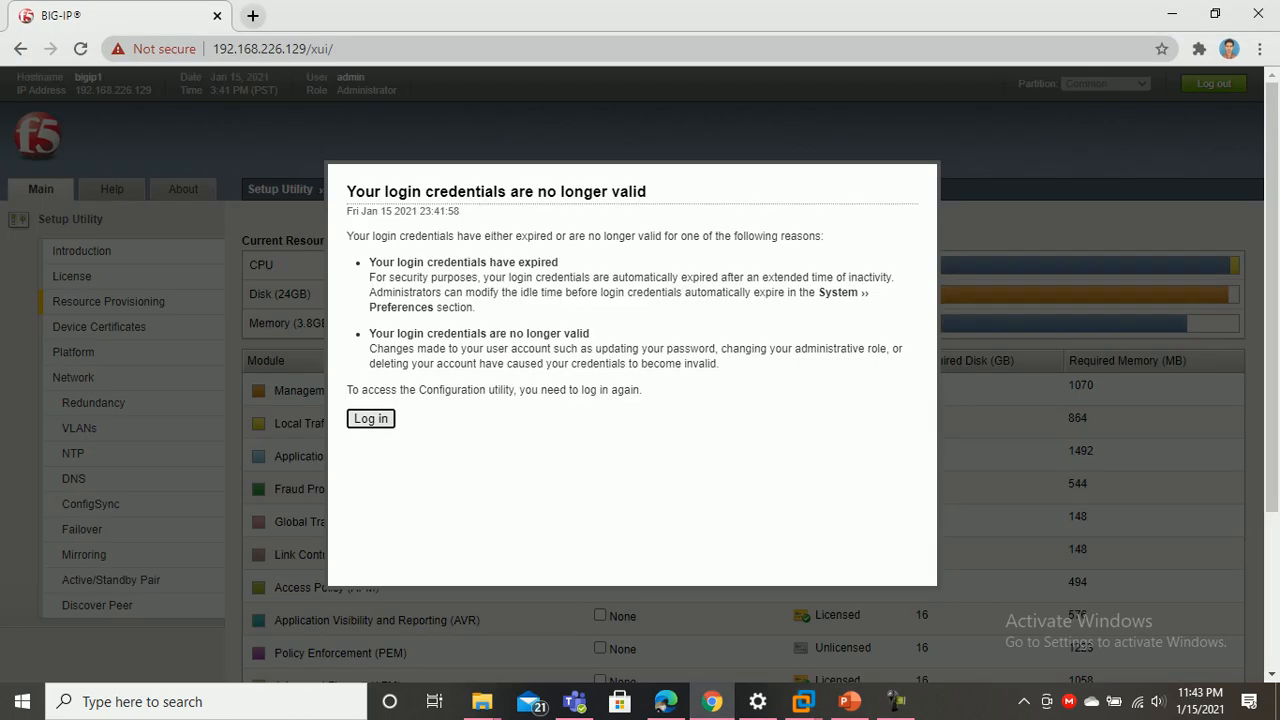
pyautogui.write('admin')
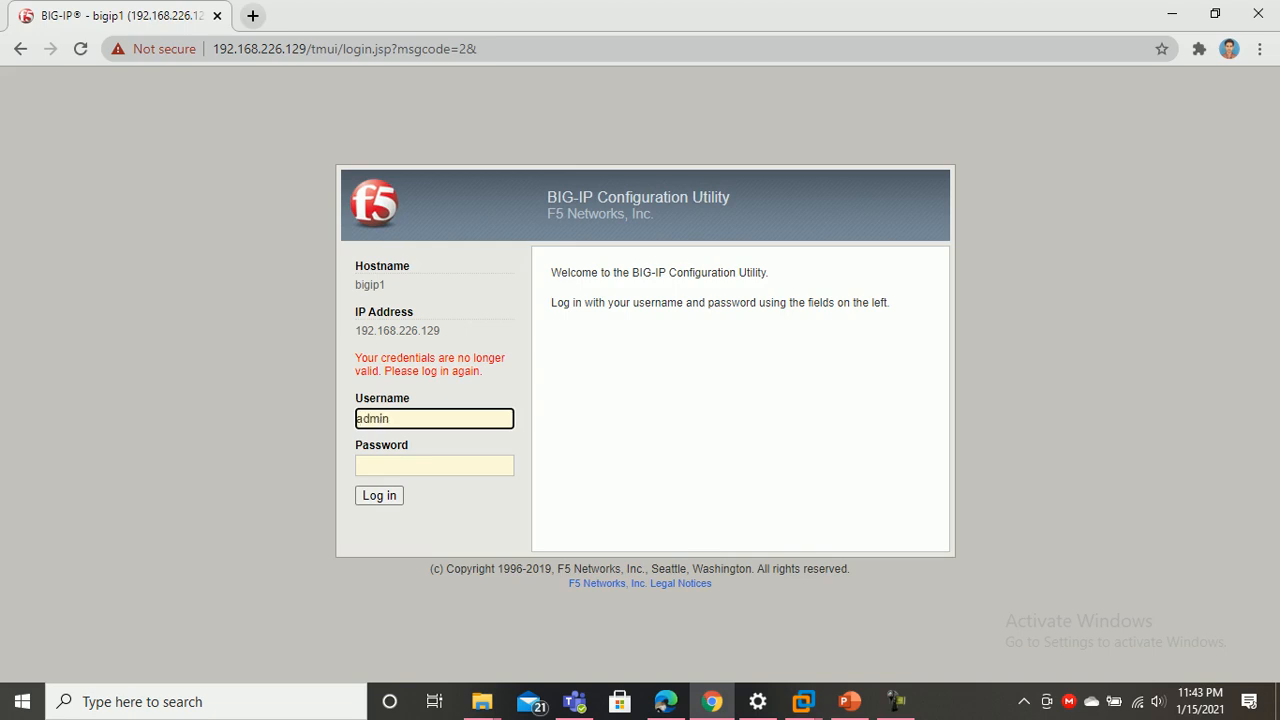
pyautogui.press('Tab')
pyautogui.write('admin12345')
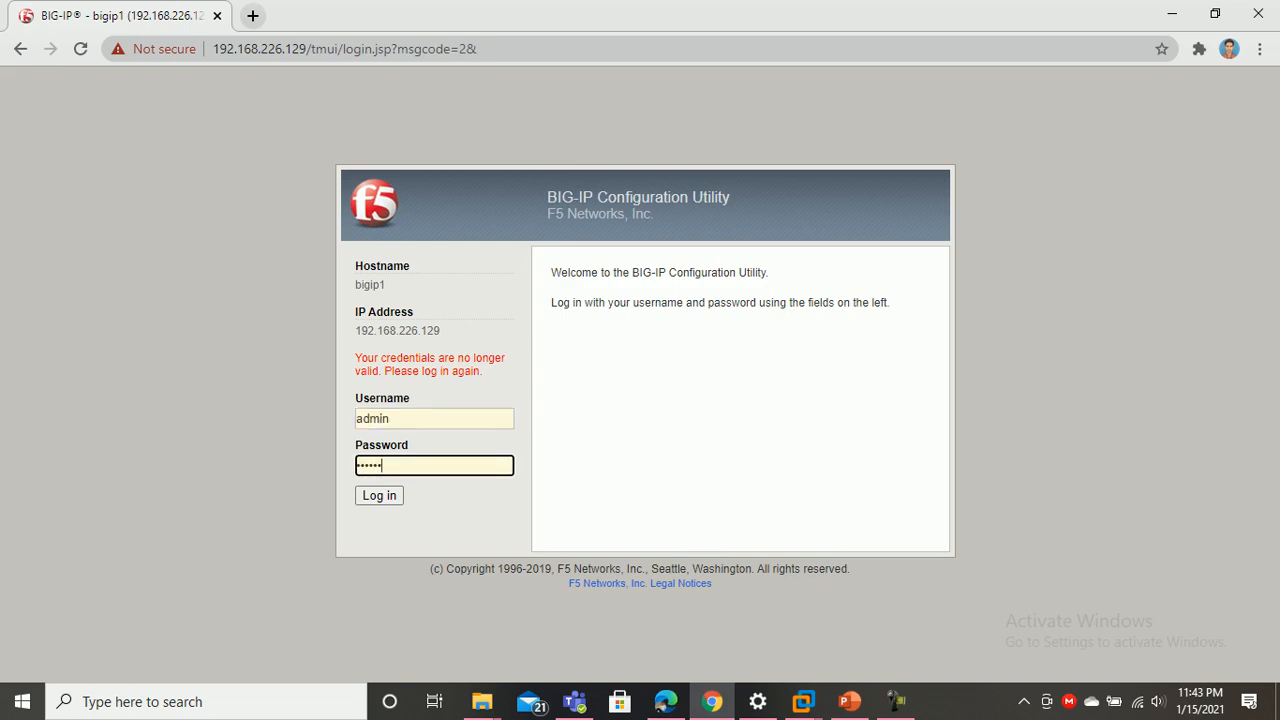
pyautogui.press('Return')
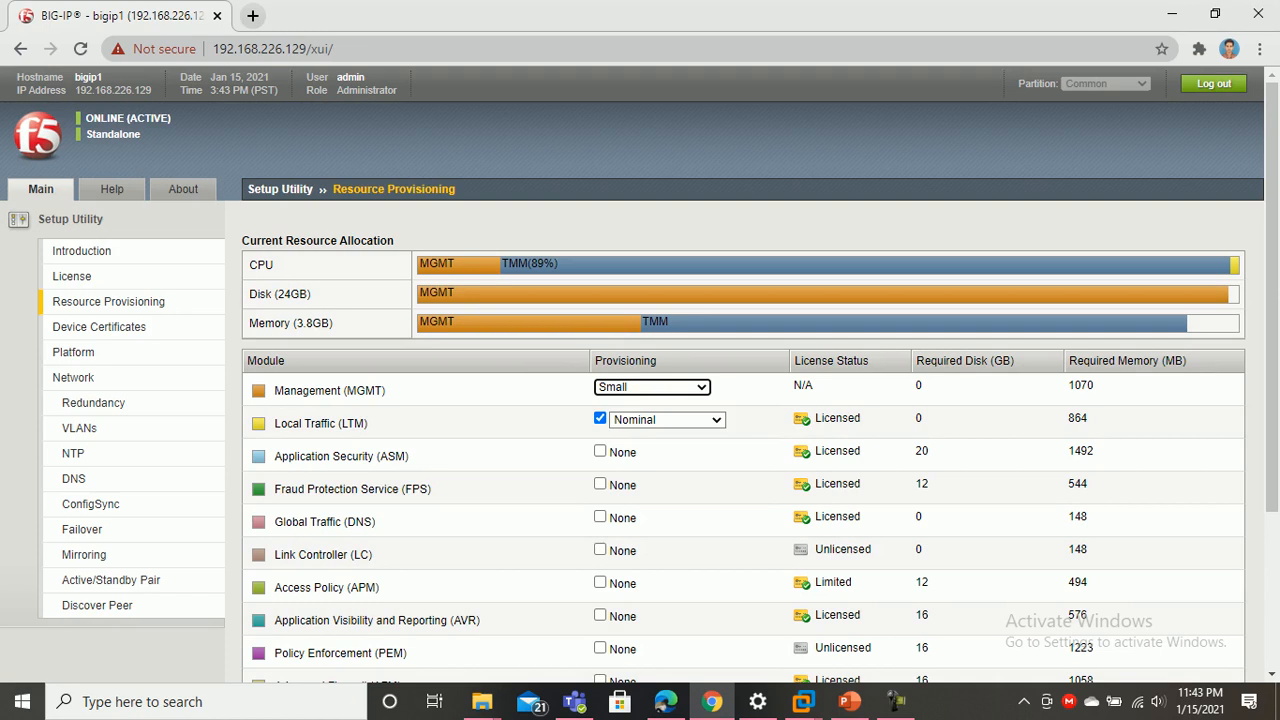
# Look over the Resource Provisioning module list, then minimise Chrome
pyautogui.scroll(-3, 640, 375)
pyautogui.scroll(3, 640, 375)
pyautogui.scroll(-3, 640, 375)
pyautogui.scroll(3, 640, 375)
pyautogui.scroll(-3, 640, 375)
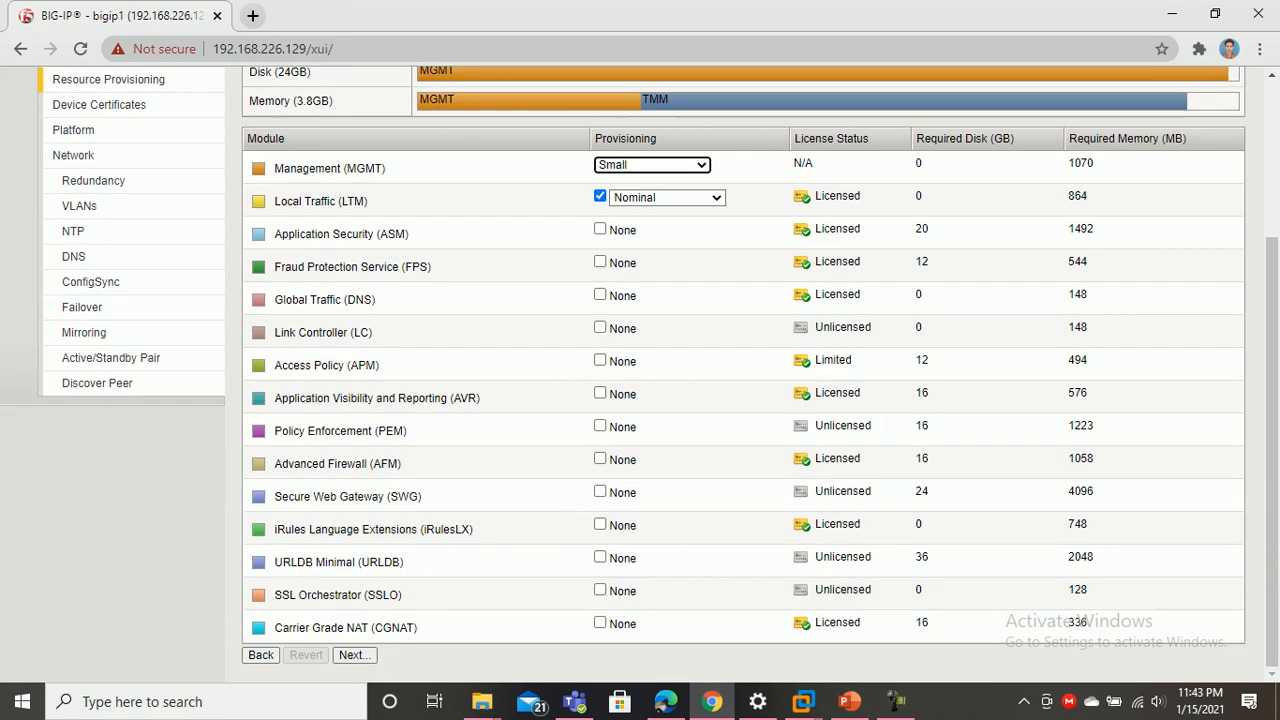
pyautogui.scroll(3, 640, 375)
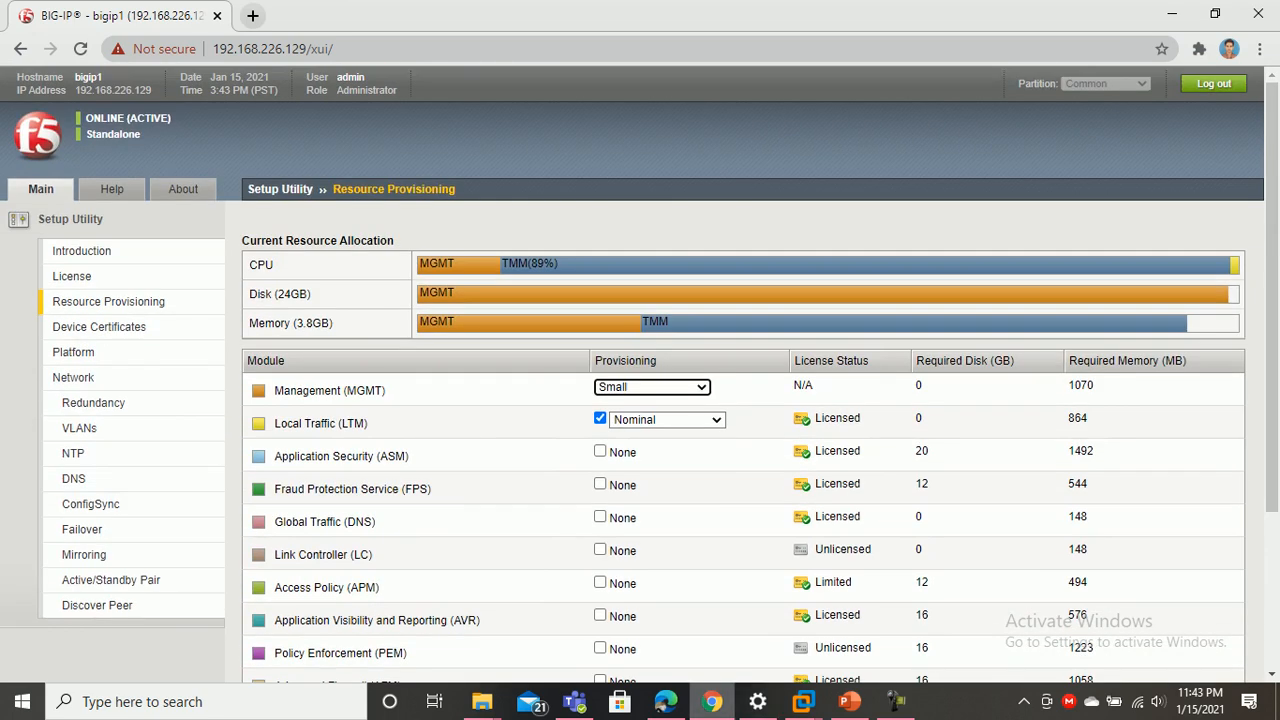
pyautogui.click(712, 560)
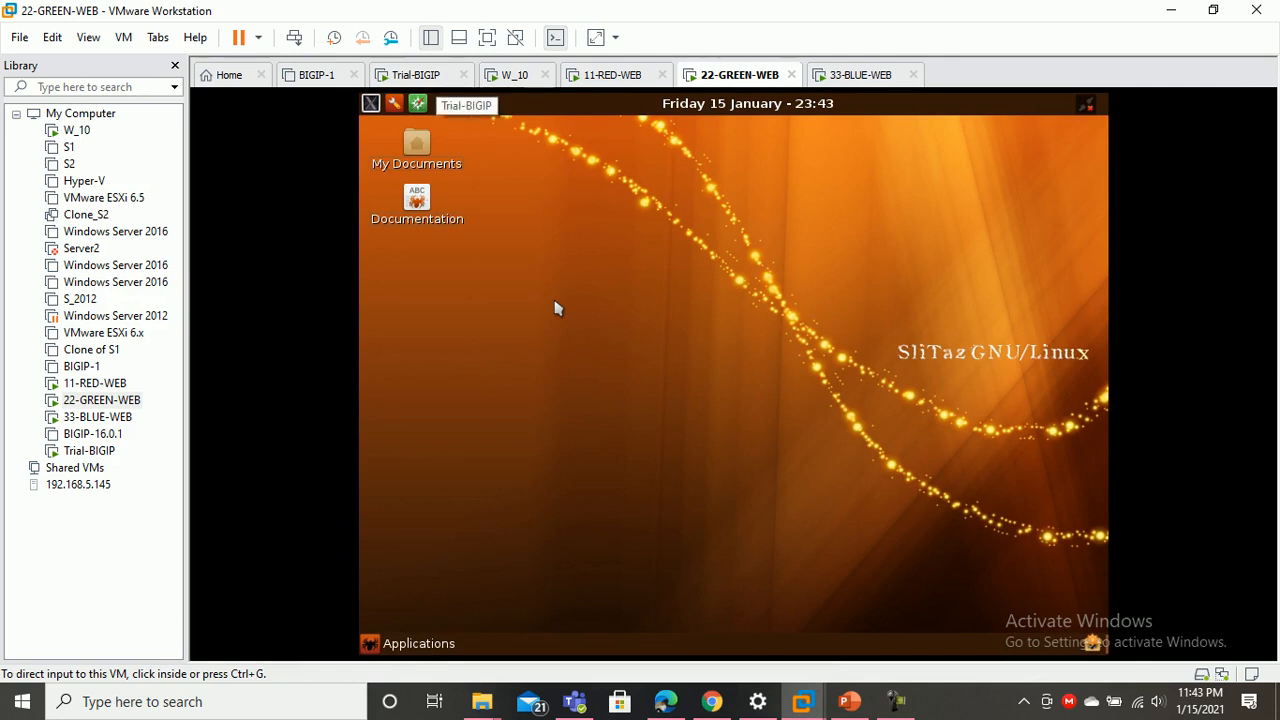
# Check topology slides 2 and 3, then show the W_10 machine full screen
pyautogui.hotkey('alt', 'Tab')
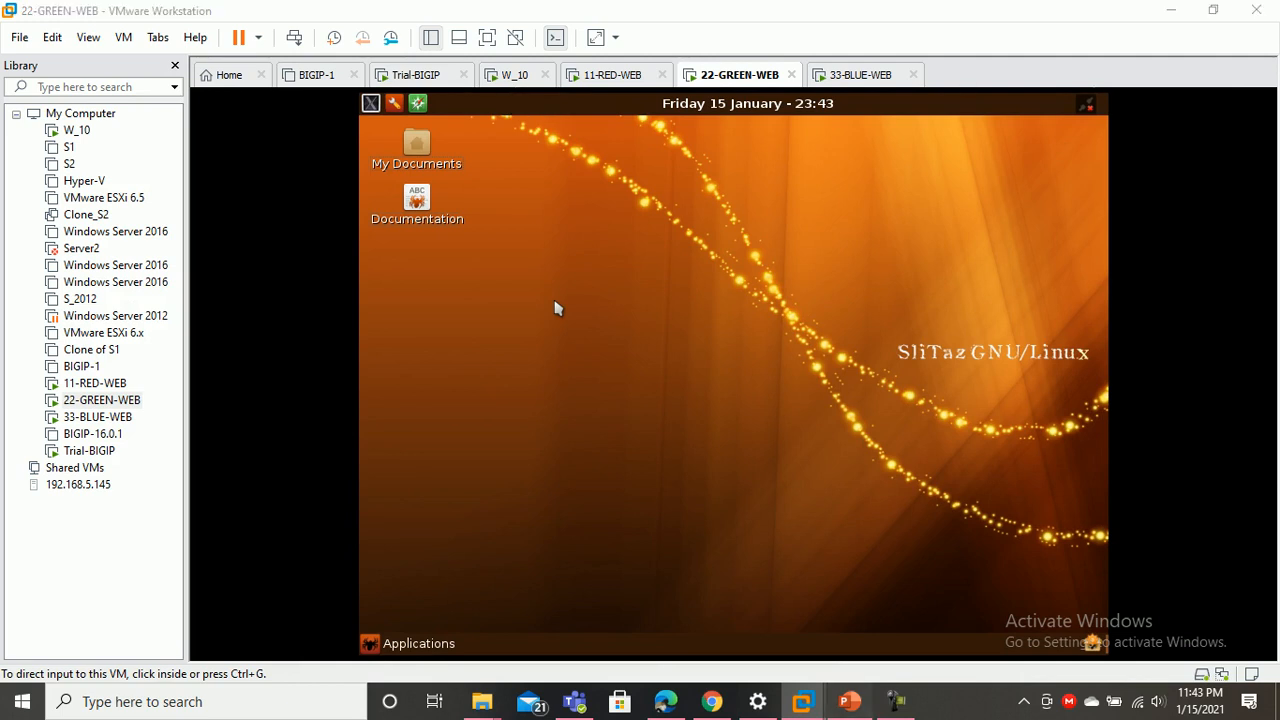
pyautogui.click(107, 313)
pyautogui.click(107, 417)
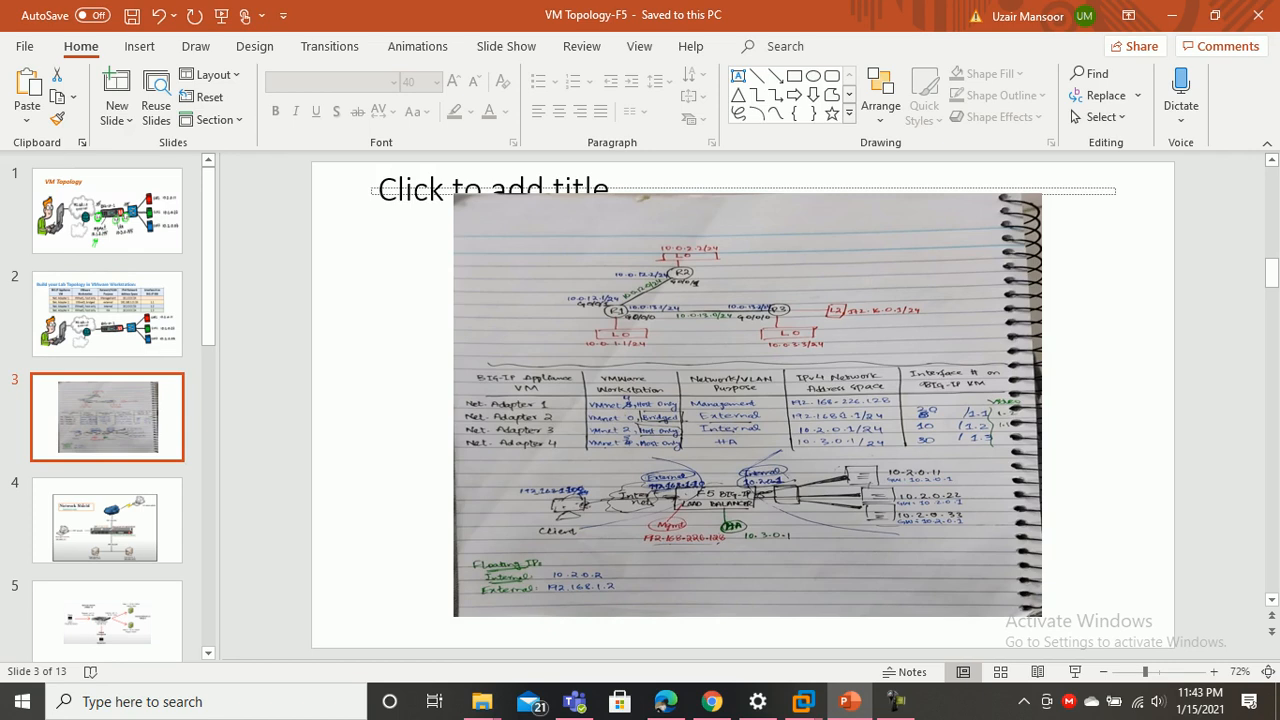
pyautogui.hotkey('alt', 'Tab')
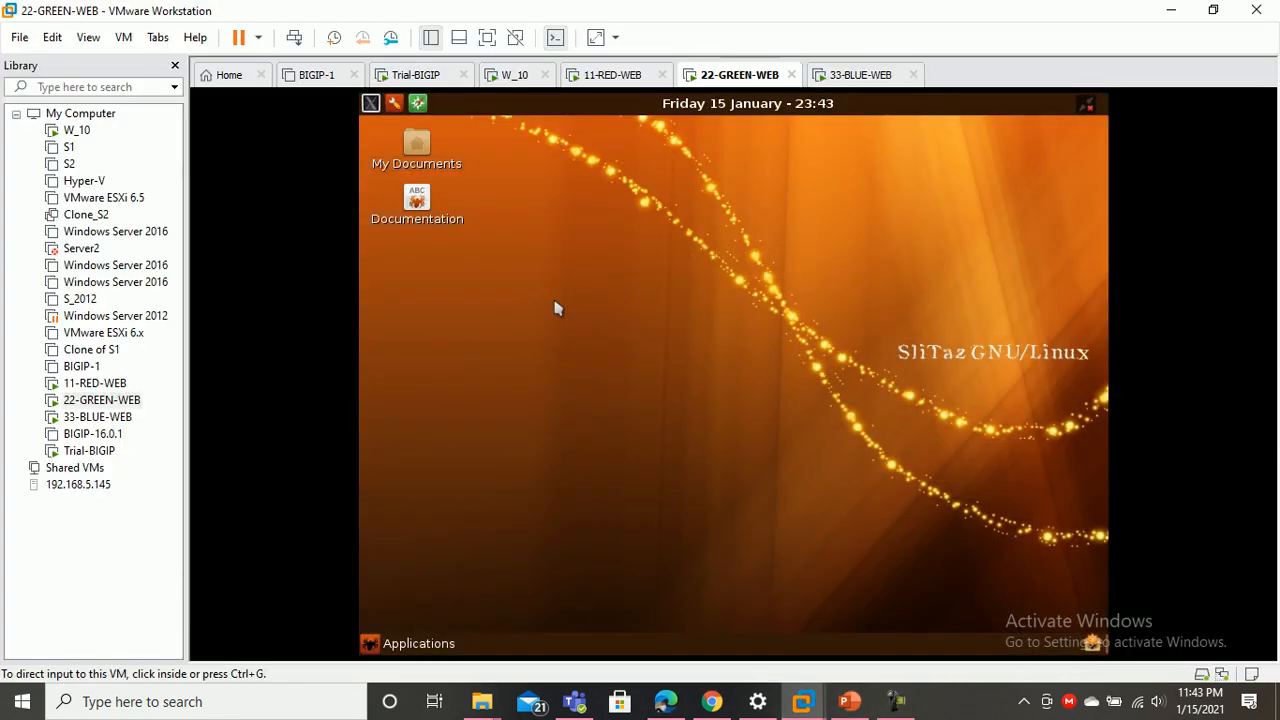
pyautogui.click(516, 75)
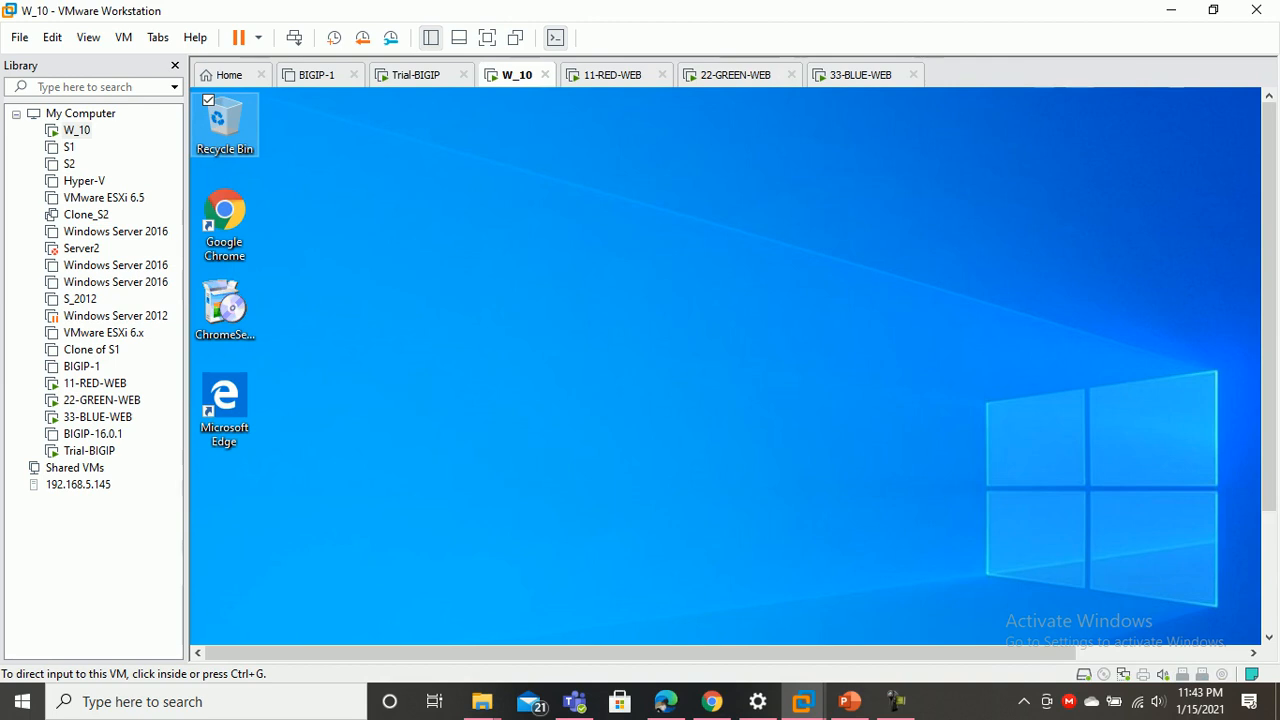
pyautogui.click(487, 37)
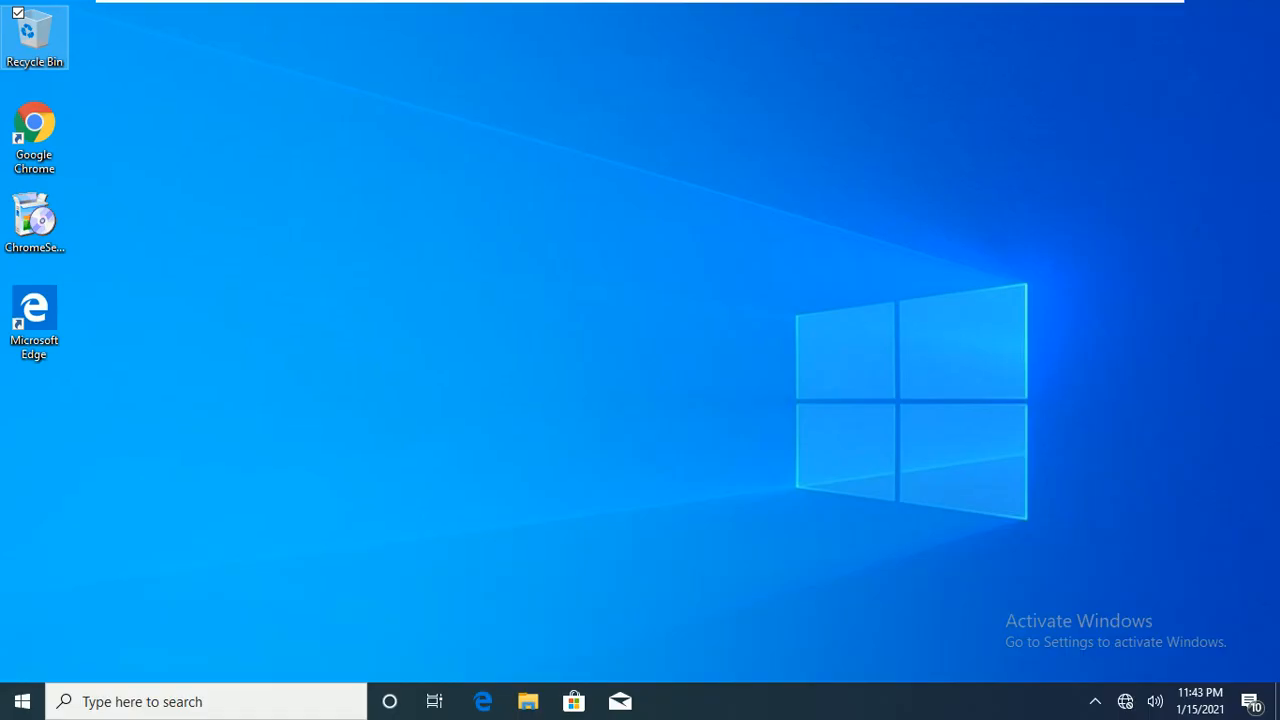
# Open Ethernet0's Network Connection Details in the W_10 guest
pyautogui.rightClick(1125, 701)
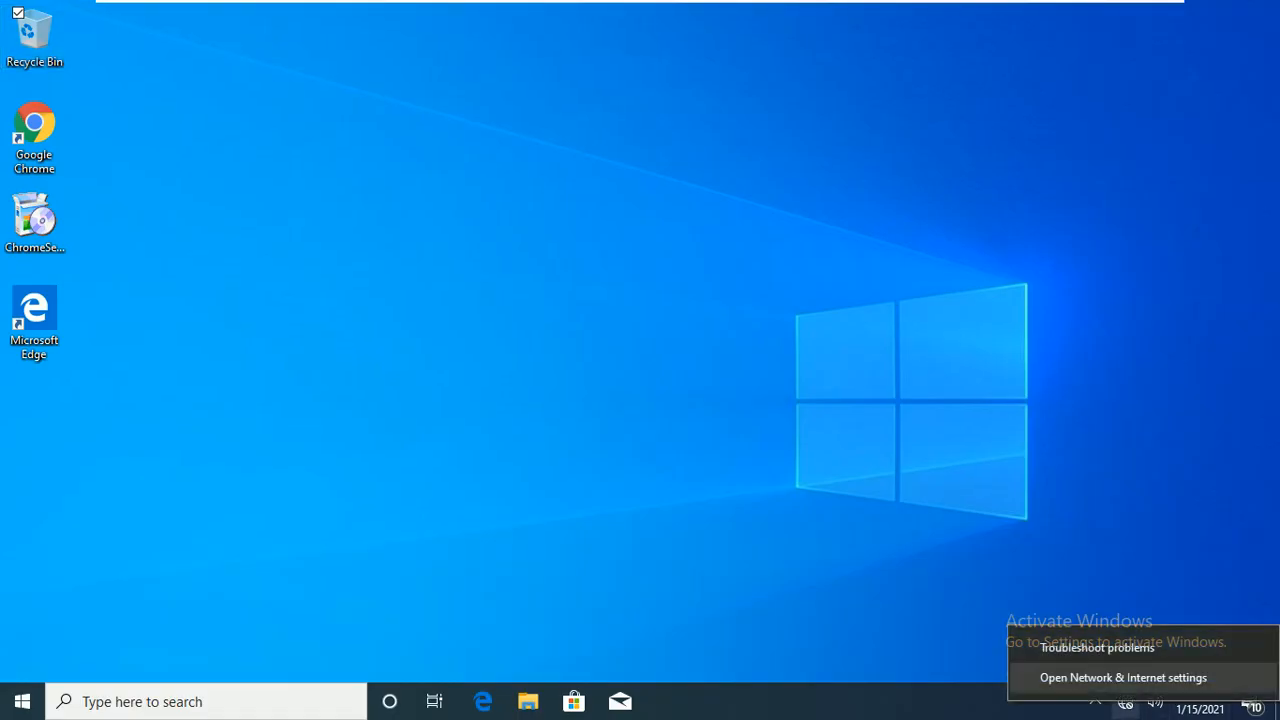
pyautogui.click(1123, 677)
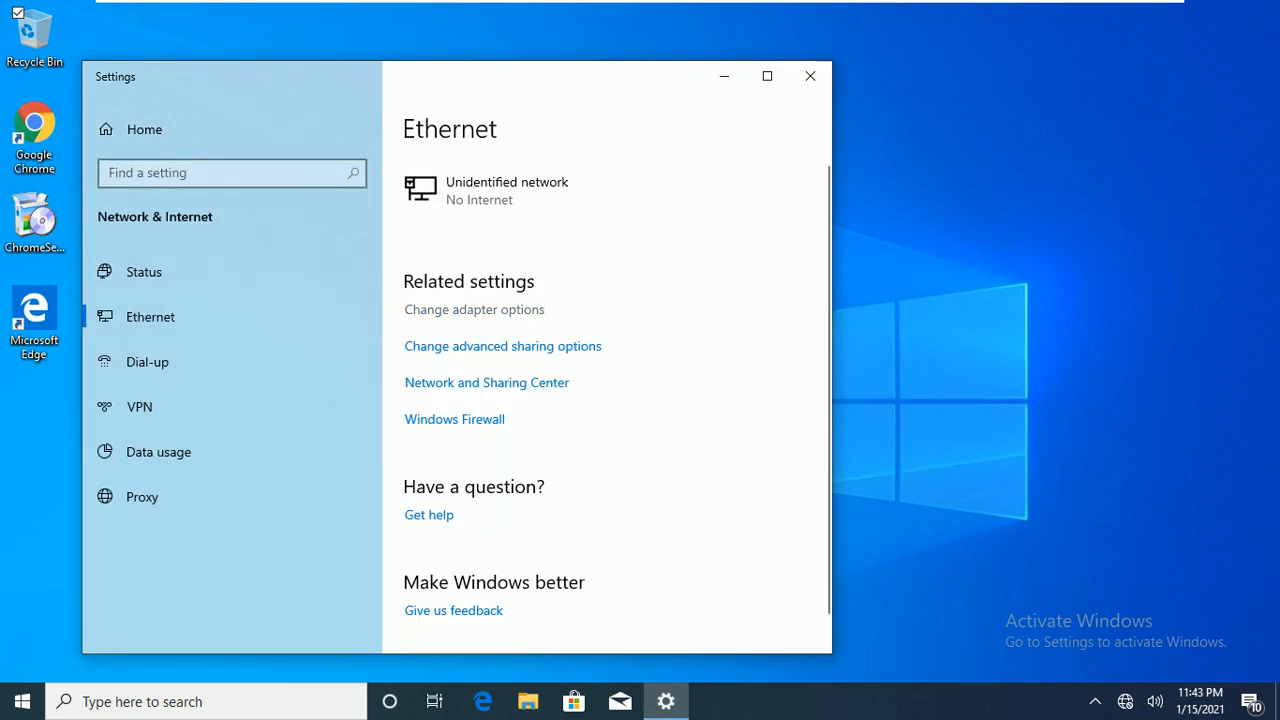
pyautogui.click(474, 310)
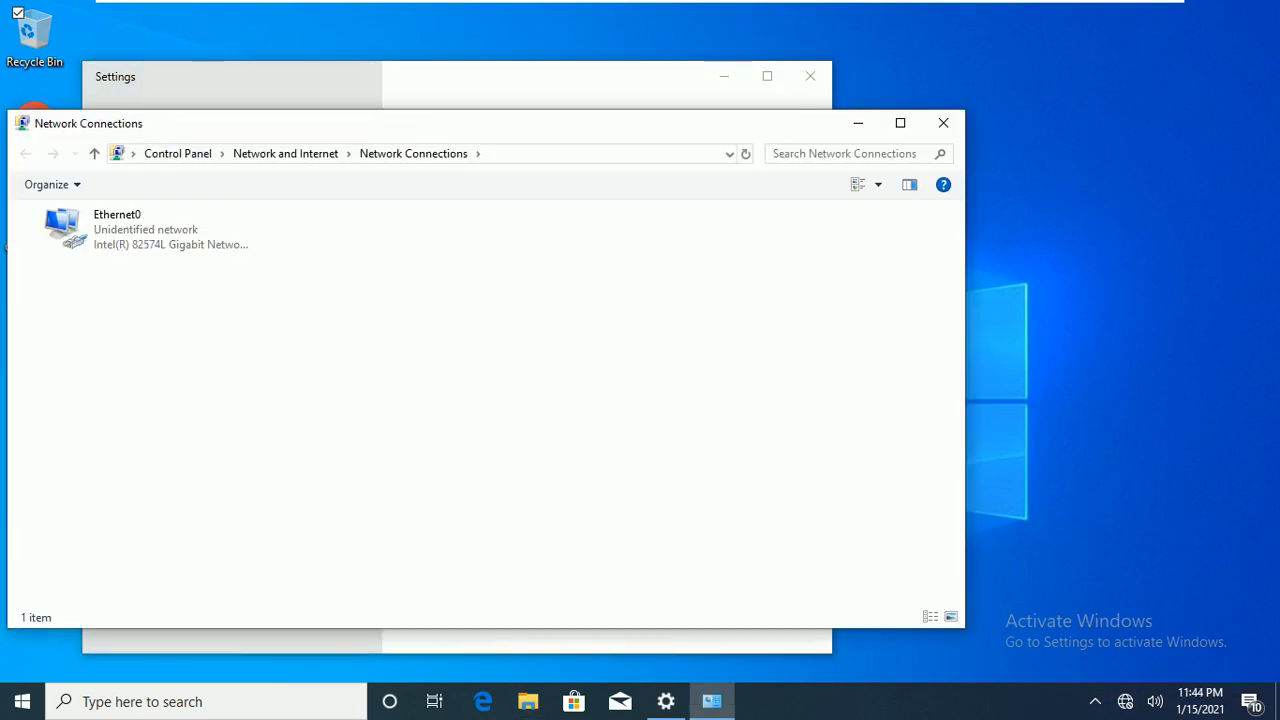
pyautogui.doubleClick(117, 226)
pyautogui.click(538, 339)
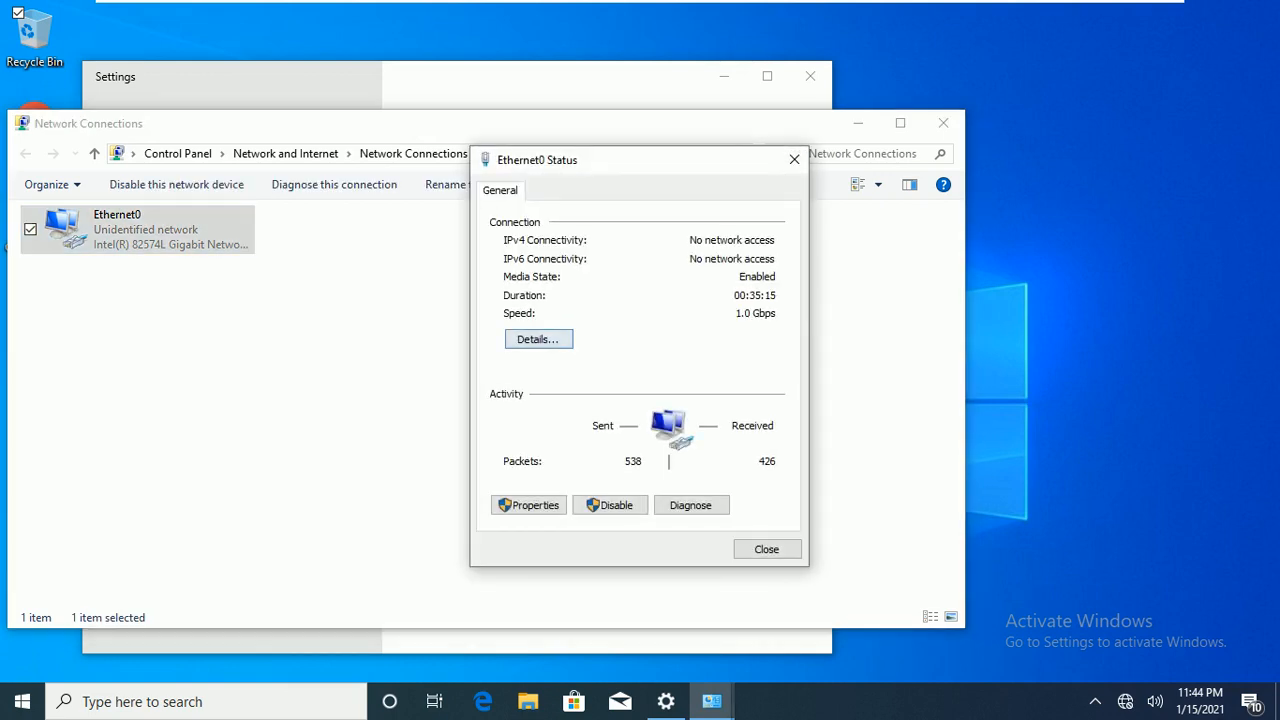
# Point out IPv4 192.168.1.100, mask 255.255.255.0 and gateway 192.168.1.10
pyautogui.click(524, 326)
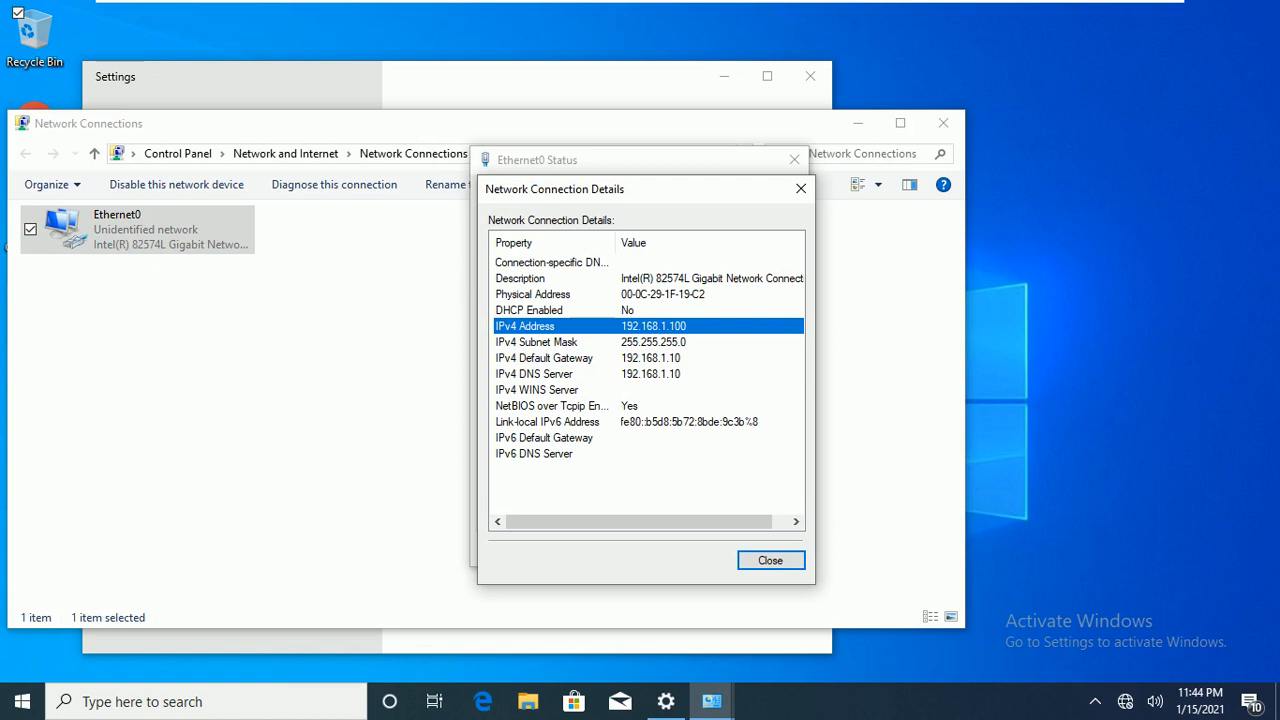
pyautogui.click(536, 342)
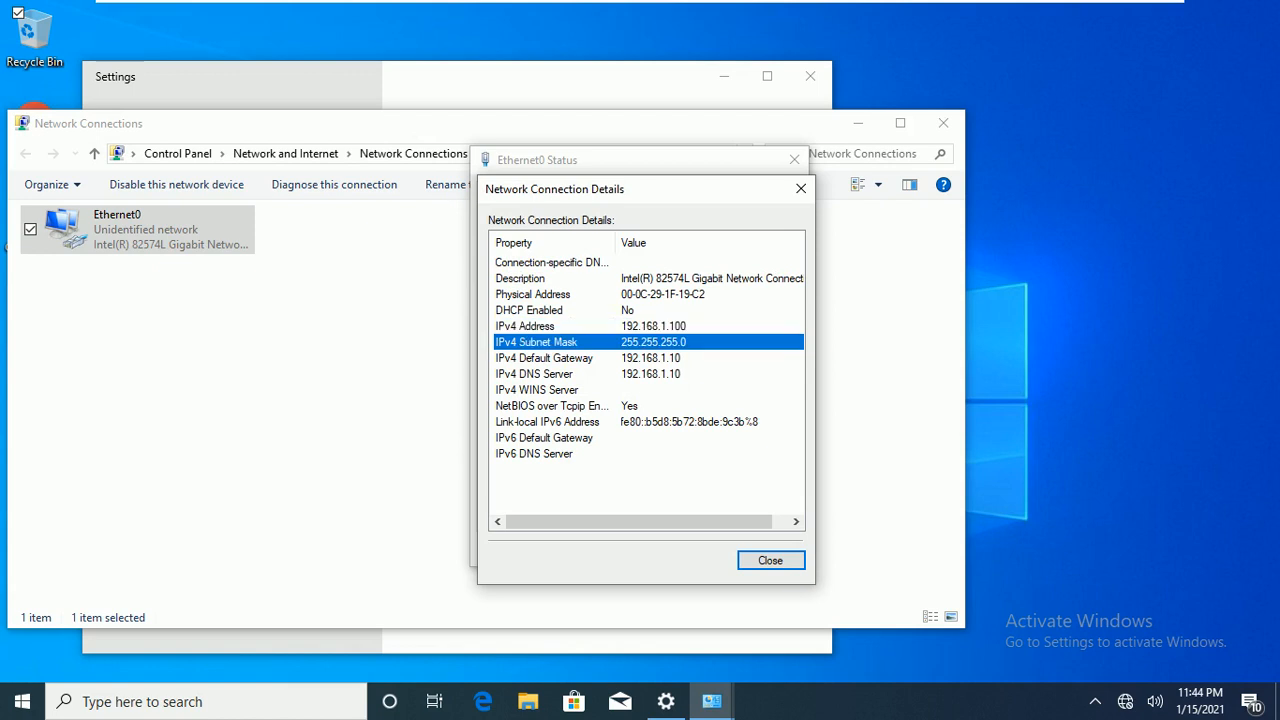
pyautogui.click(544, 358)
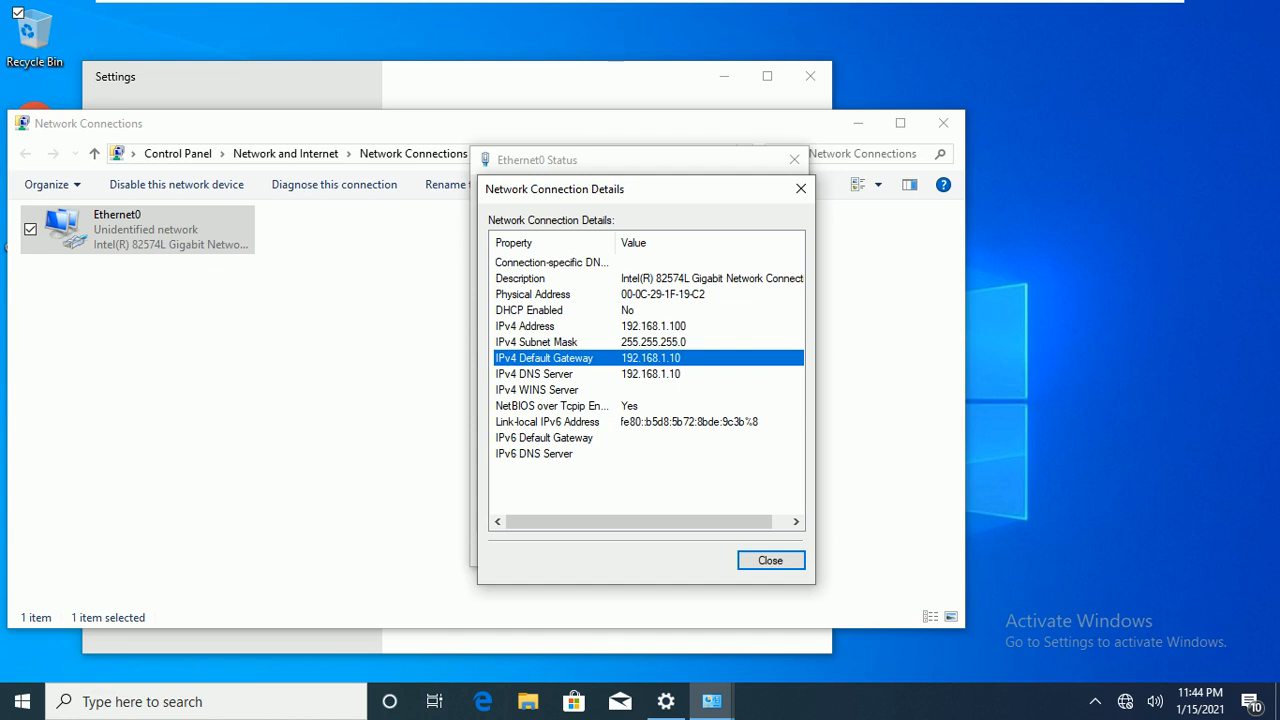
# Leave full screen to check the topology slide, then return W_10 to full screen
pyautogui.moveTo(640, 2)
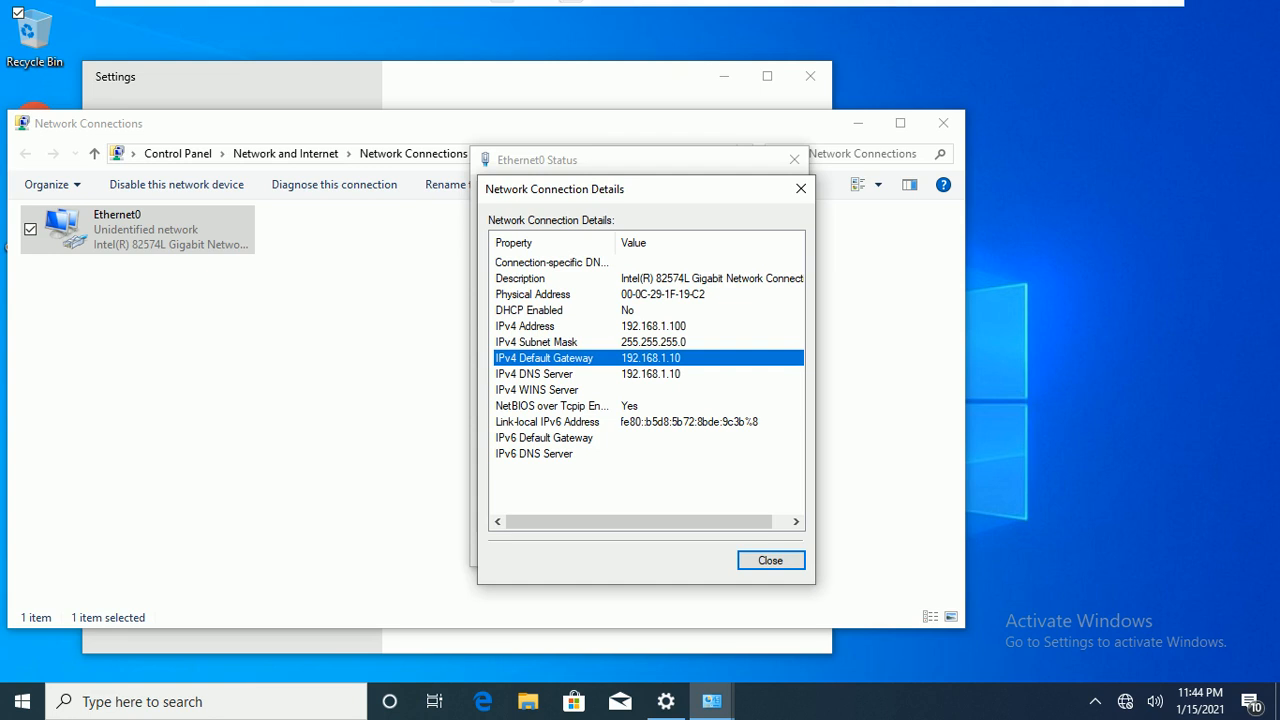
pyautogui.click(502, 12)
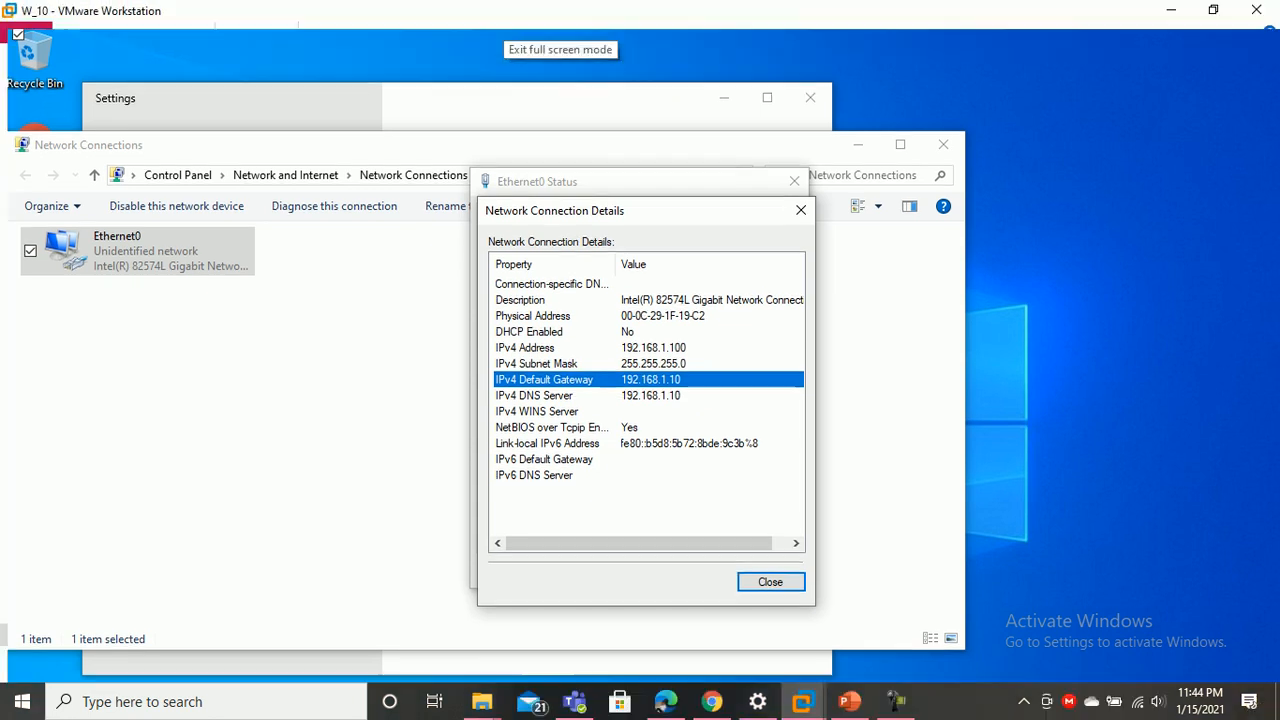
pyautogui.hotkey('alt', 'Tab')
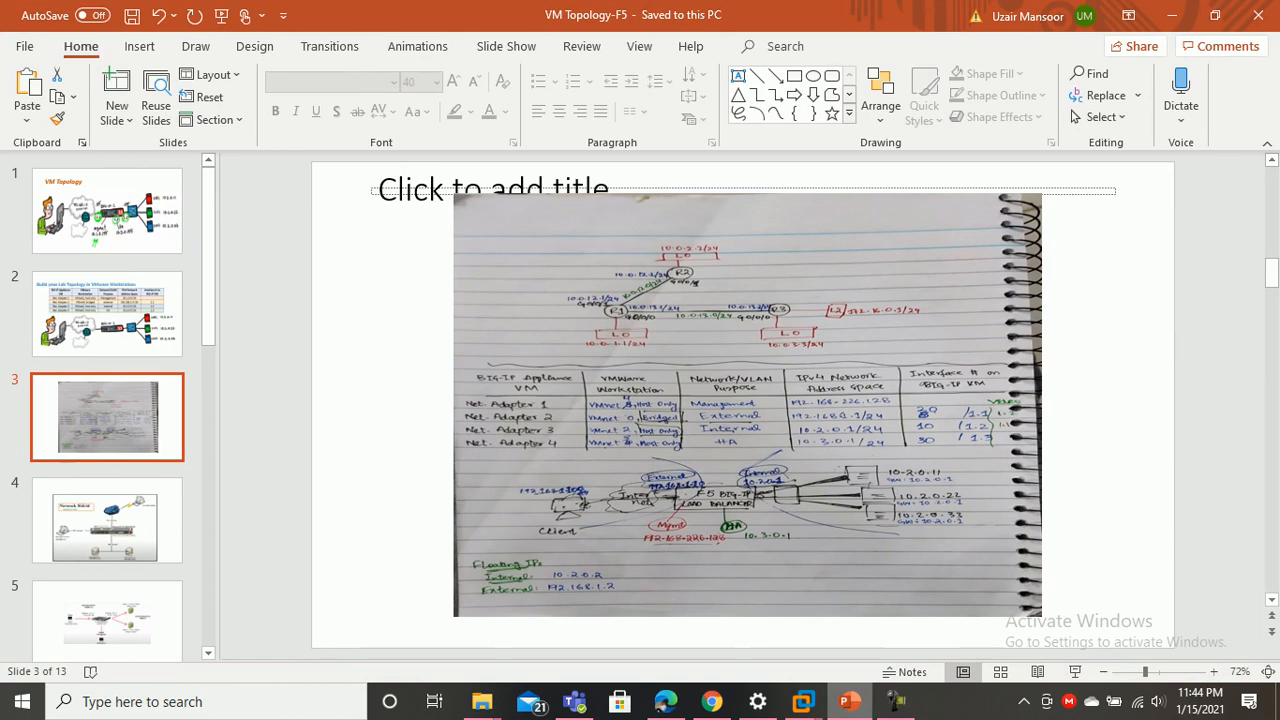
pyautogui.click(803, 701)
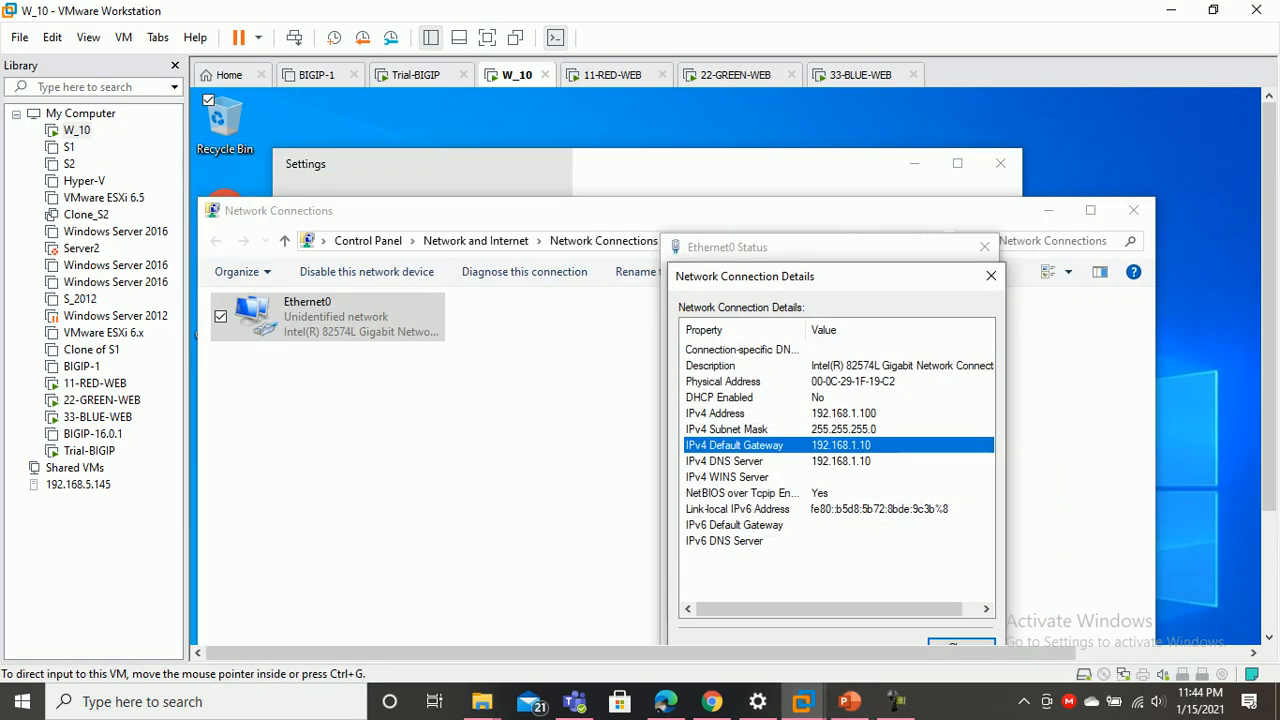
pyautogui.click(487, 37)
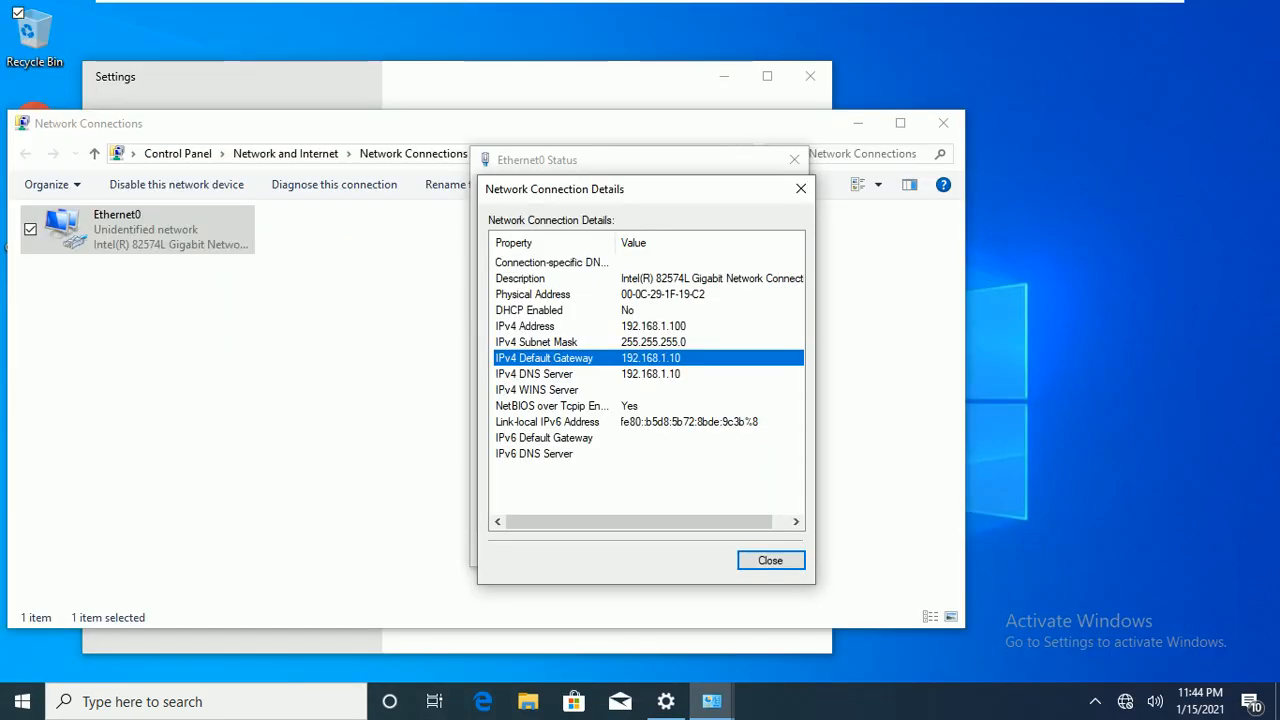
# Note DNS server 192.168.1.10, then close the details, status and Network Connections windows
pyautogui.click(534, 373)
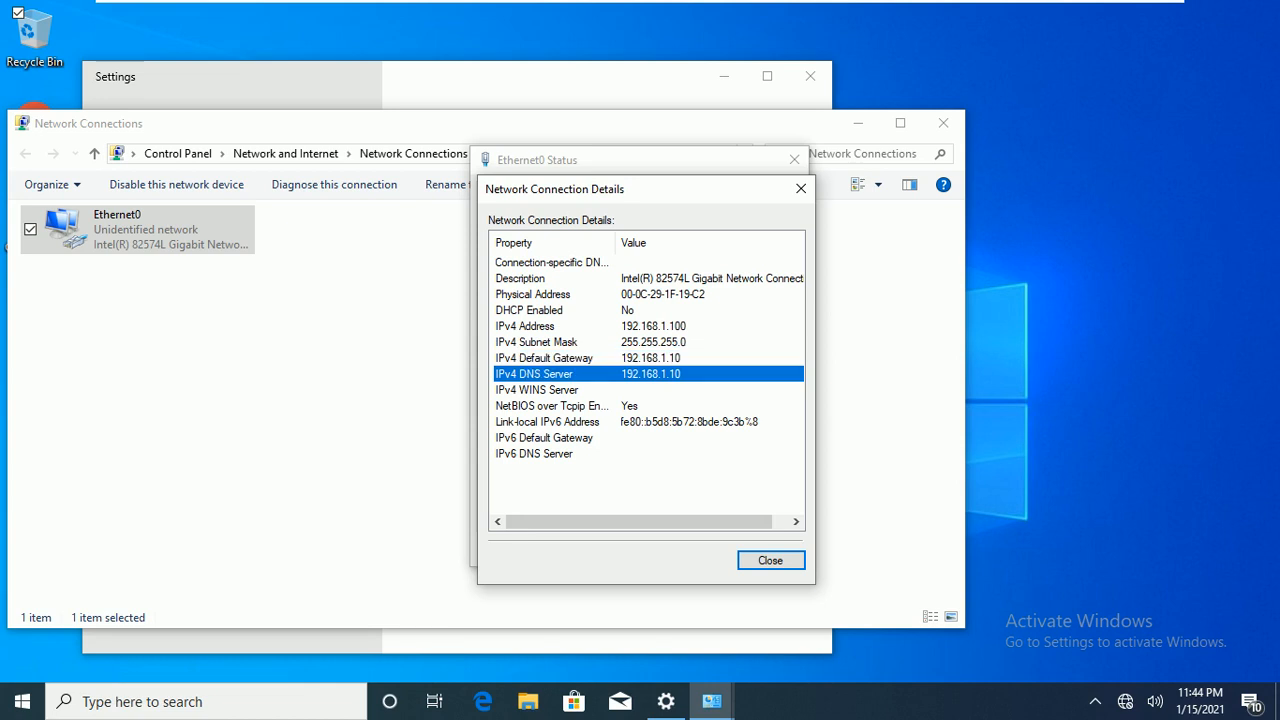
pyautogui.click(770, 560)
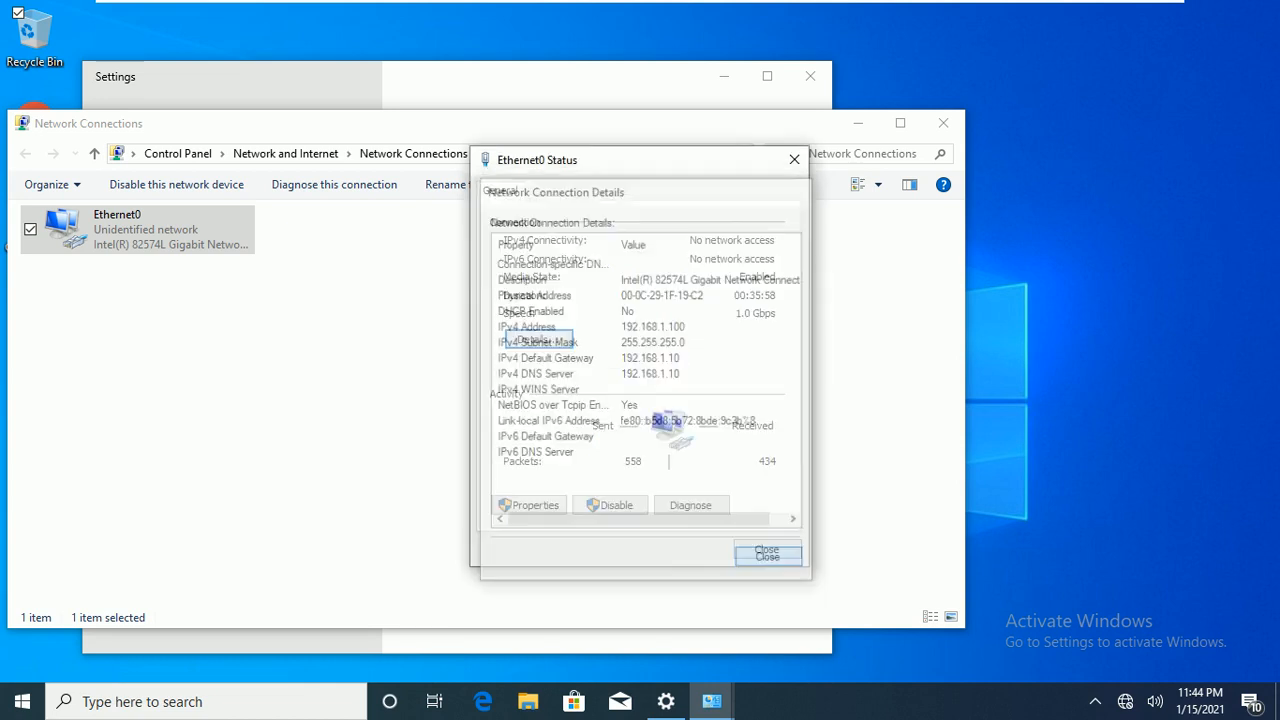
pyautogui.click(767, 549)
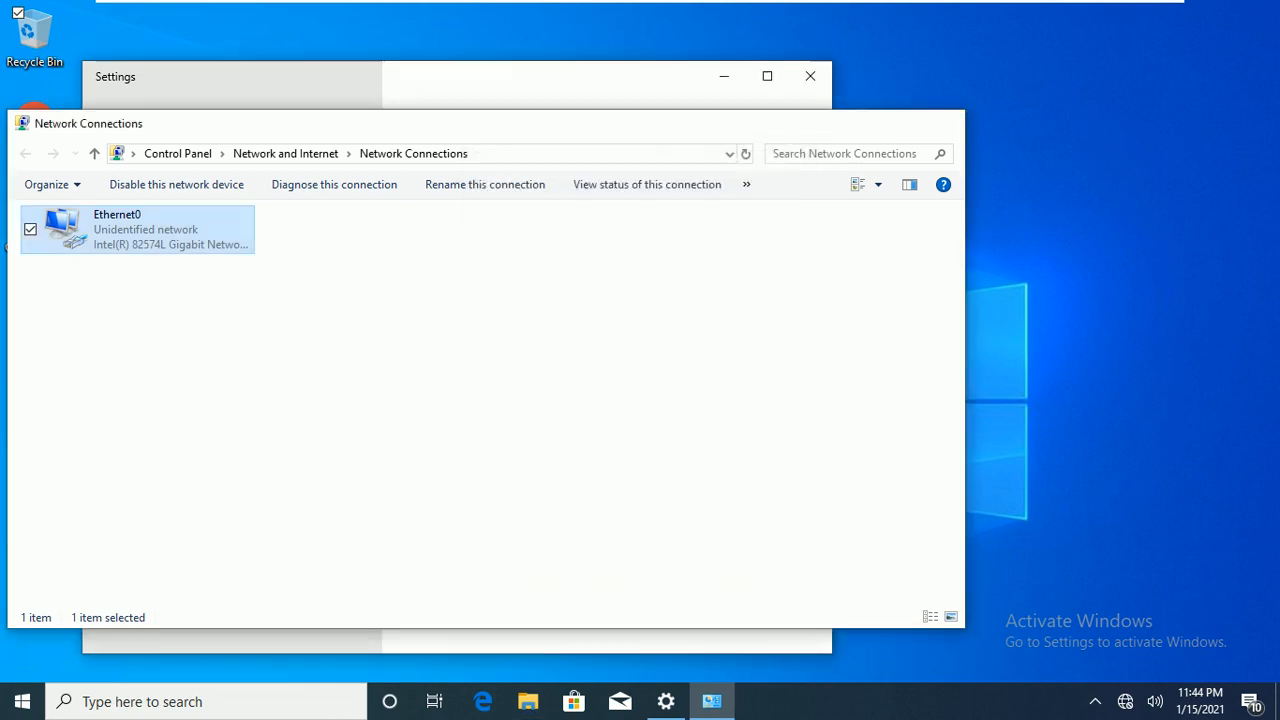
pyautogui.click(943, 122)
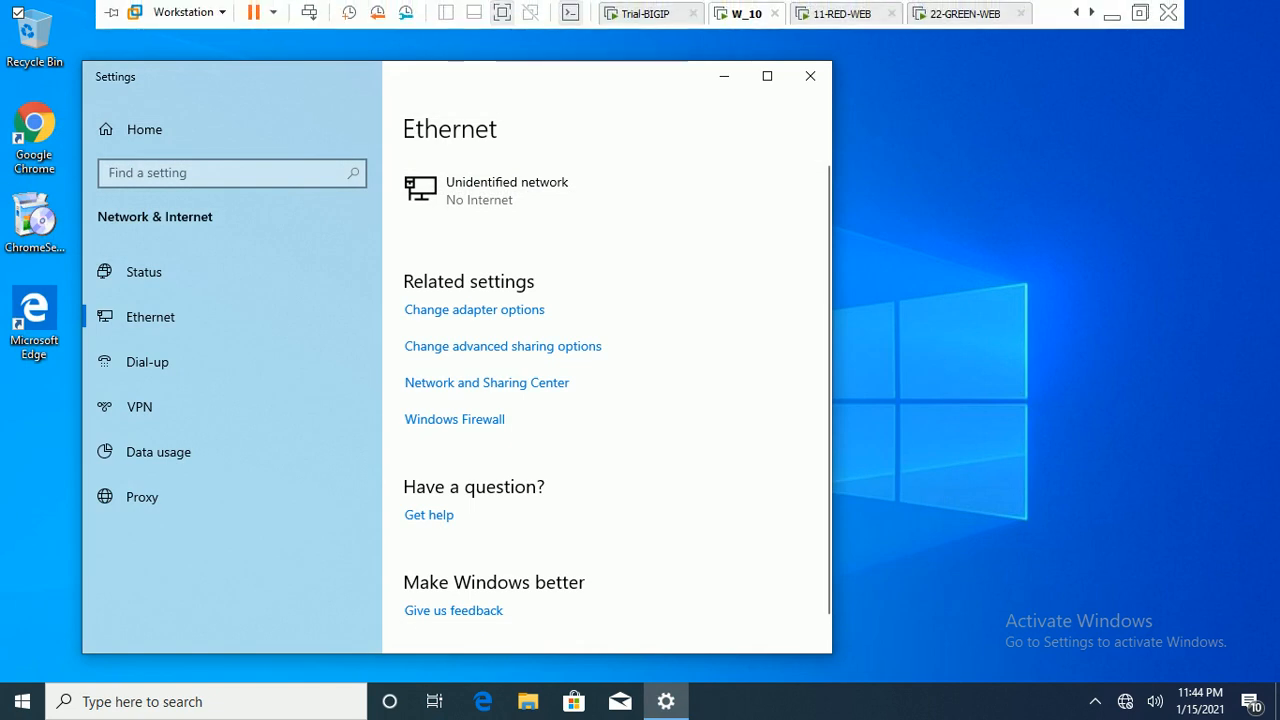
# Switch to 11-RED-WEB and log in to TazPanel as root
pyautogui.hotkey('ctrl', 'alt', 'Right')
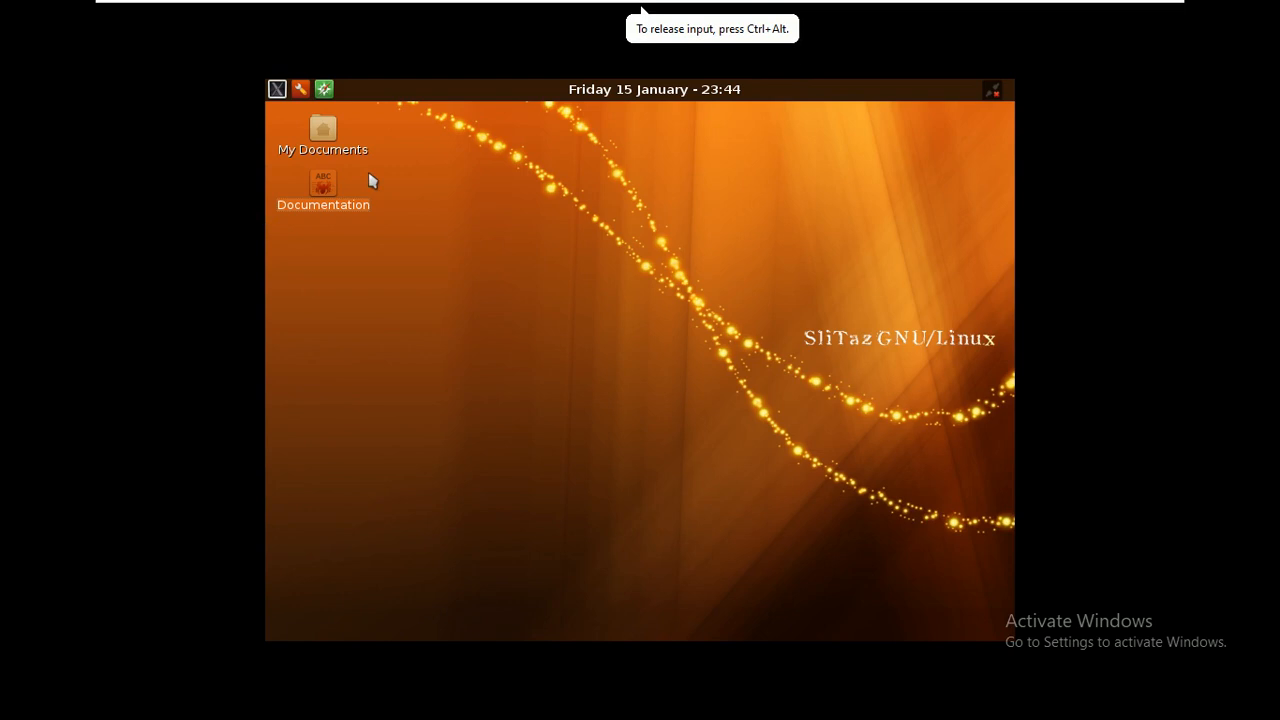
pyautogui.click(301, 90)
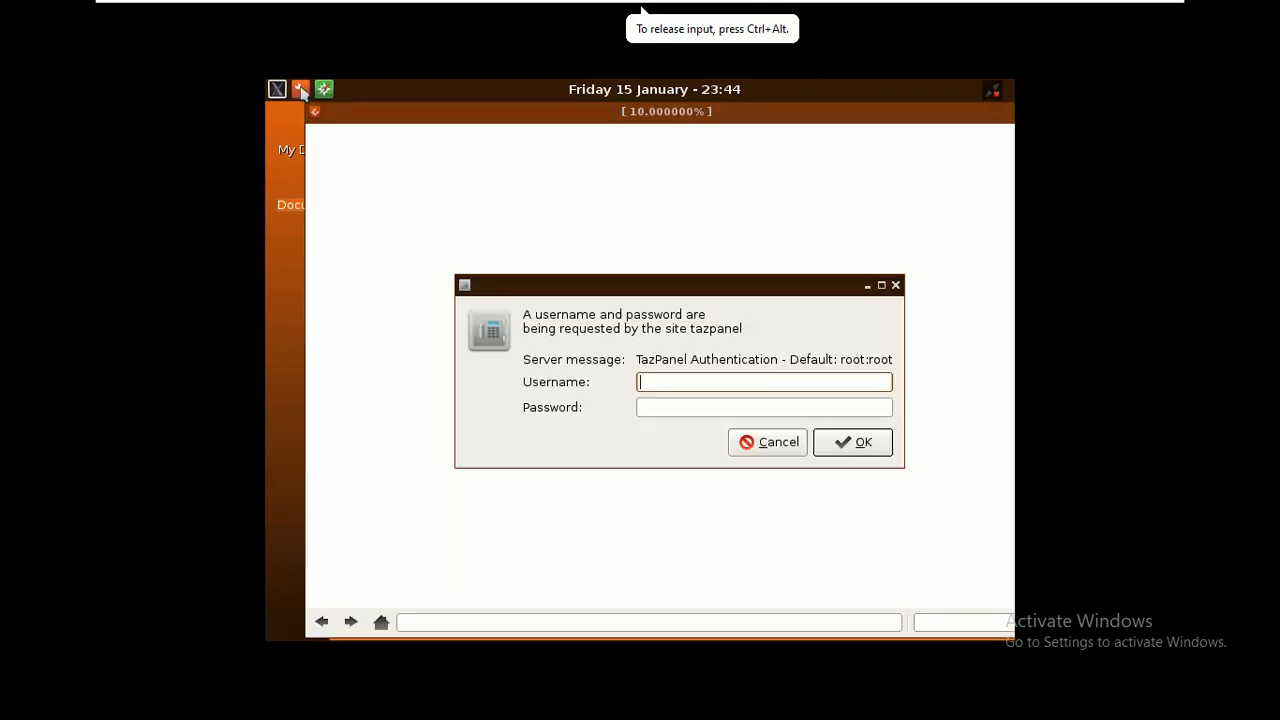
pyautogui.write('root')
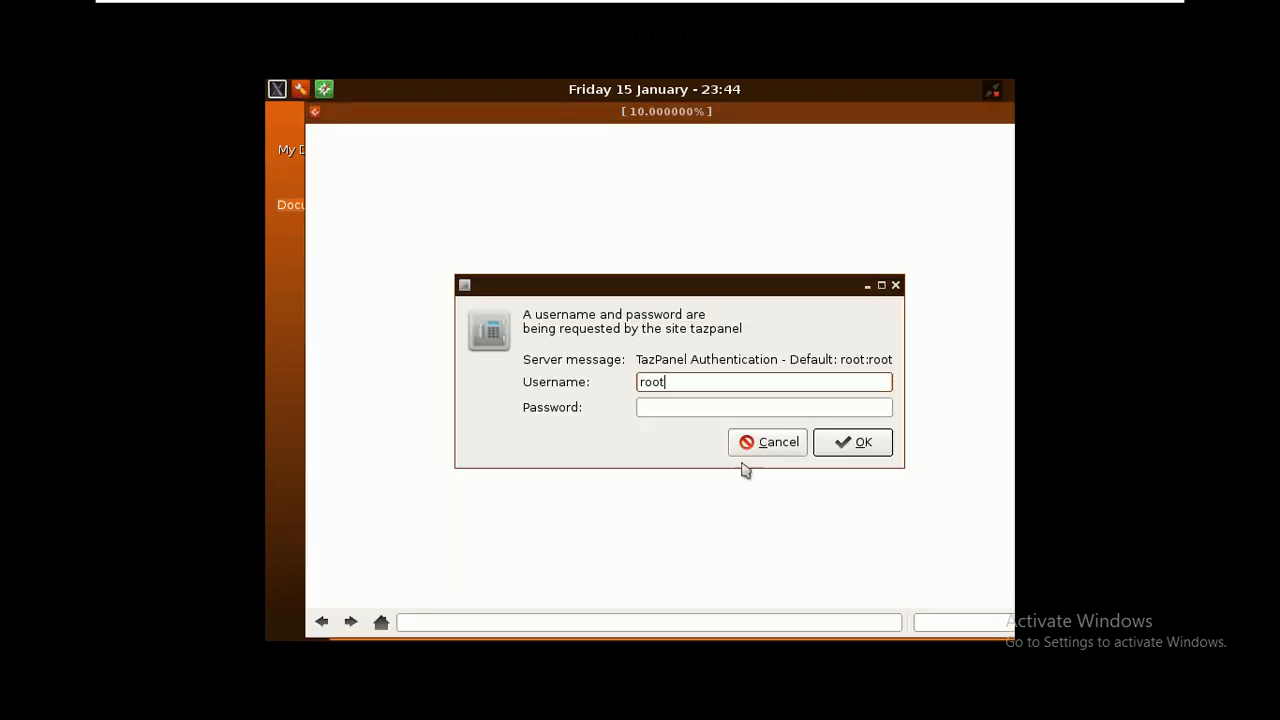
pyautogui.click(706, 406)
pyautogui.write('root')
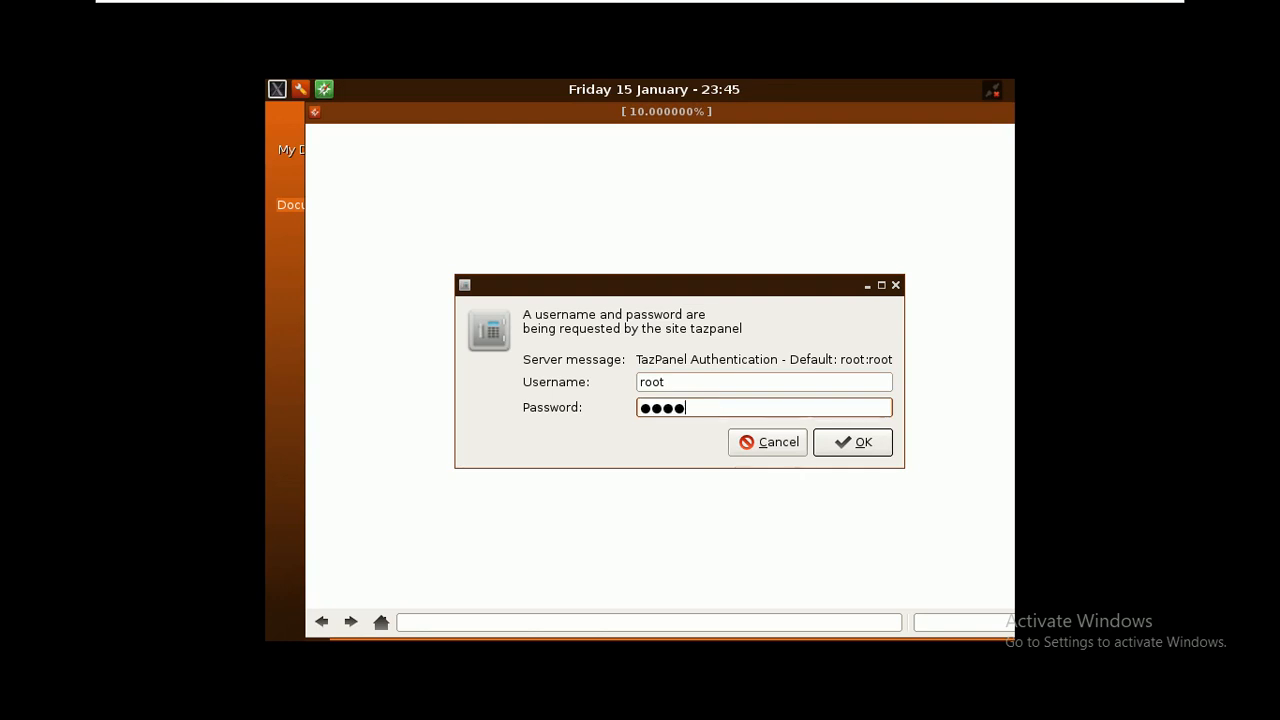
pyautogui.press('Return')
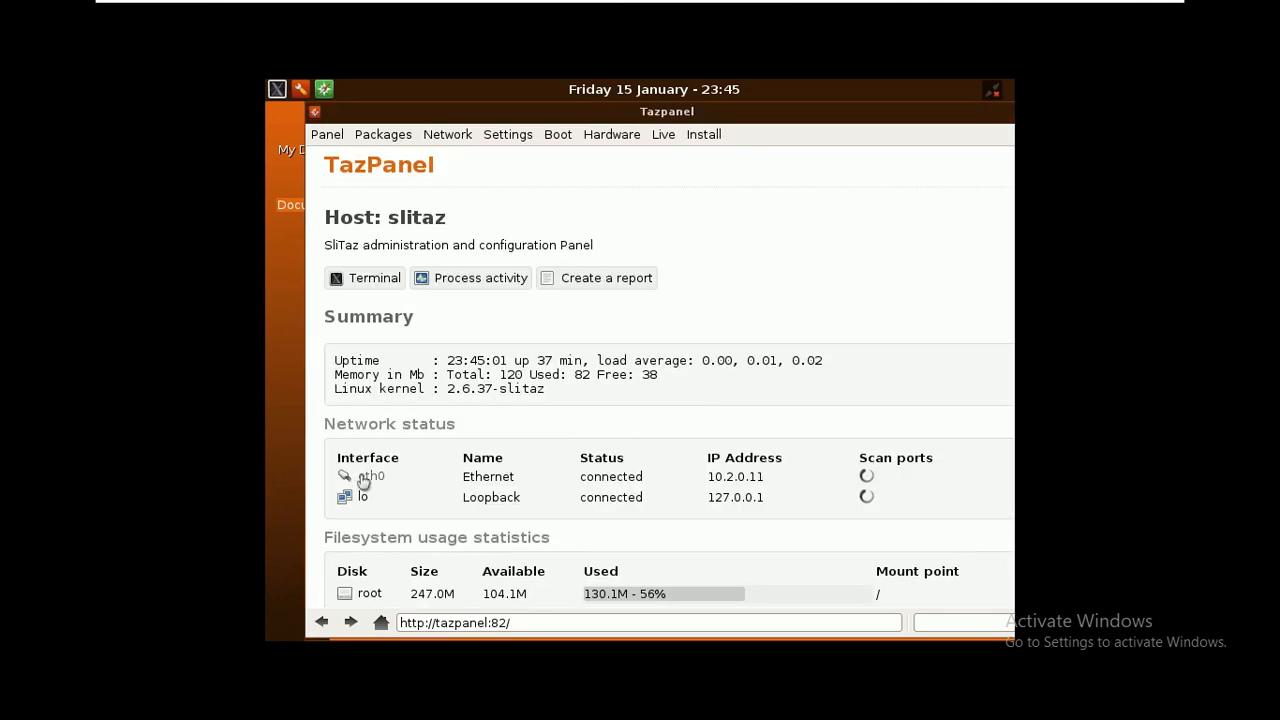
# Open eth0's settings and highlight IP 10.2.0.11, netmask 255.255.255.0 and gateway 10.2.0.1
pyautogui.click(366, 476)
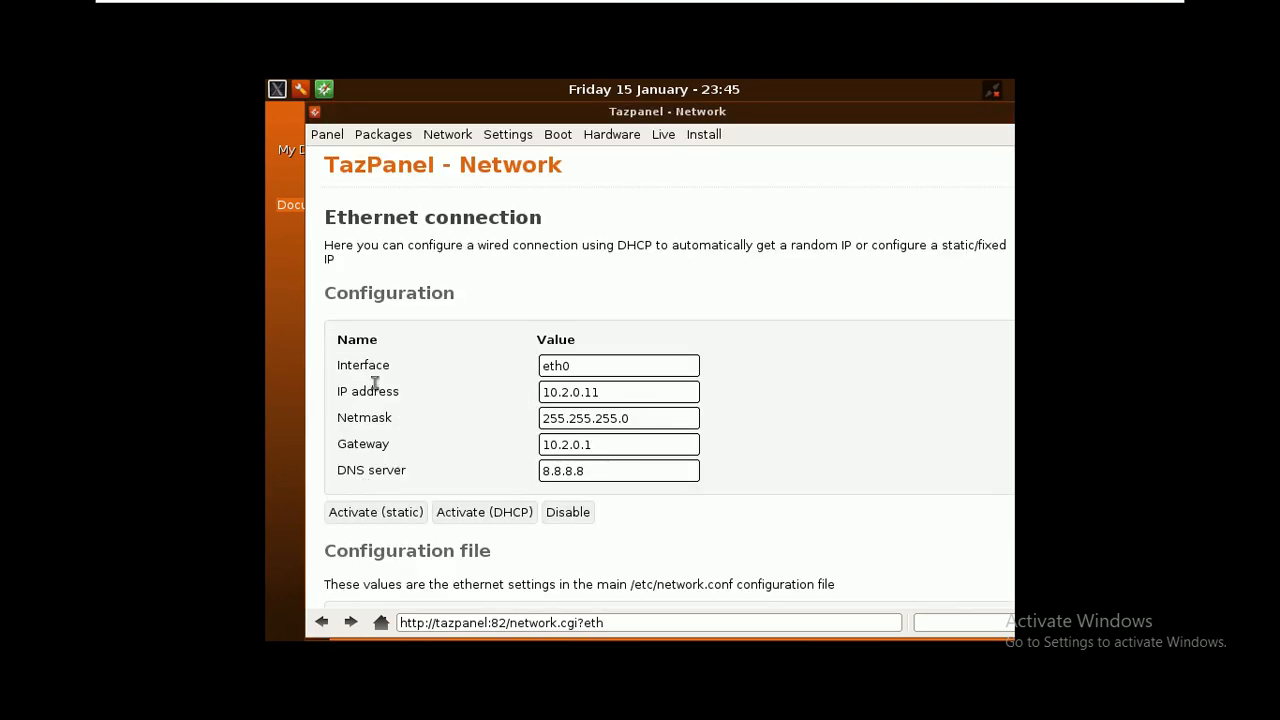
pyautogui.click(597, 392)
pyautogui.moveTo(597, 392); pyautogui.dragTo(517, 397)
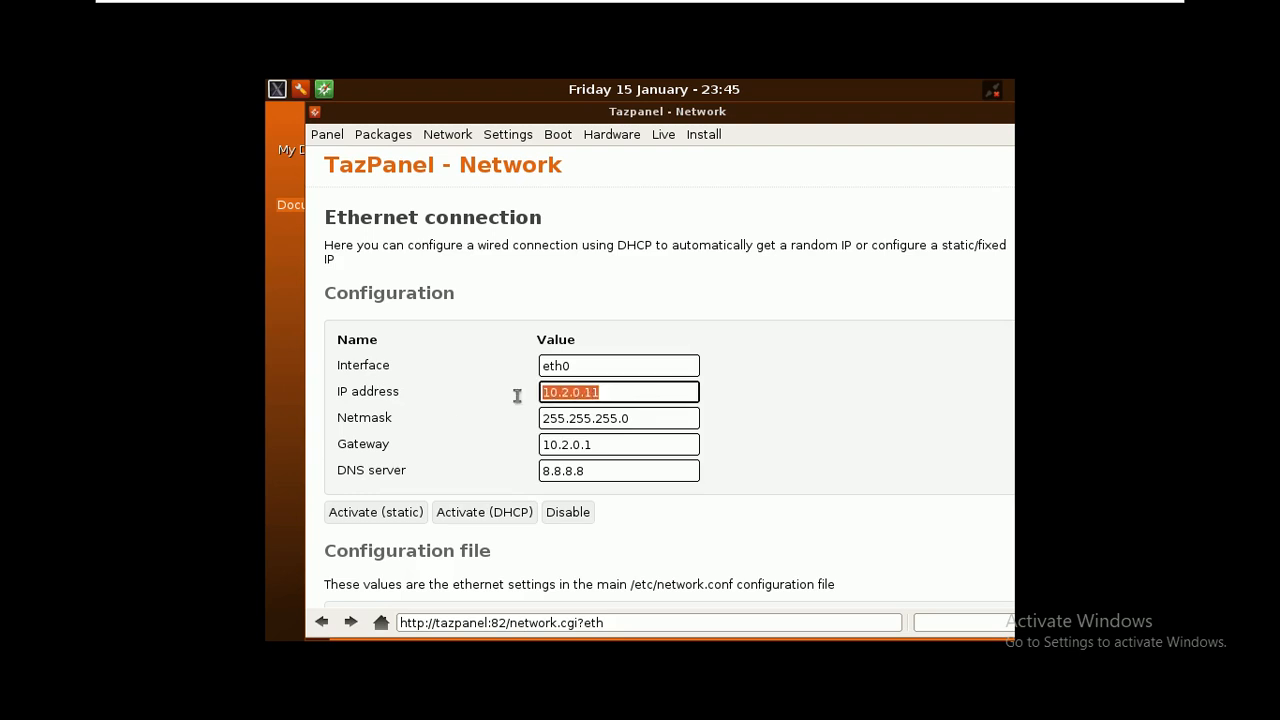
pyautogui.moveTo(645, 417); pyautogui.dragTo(524, 418)
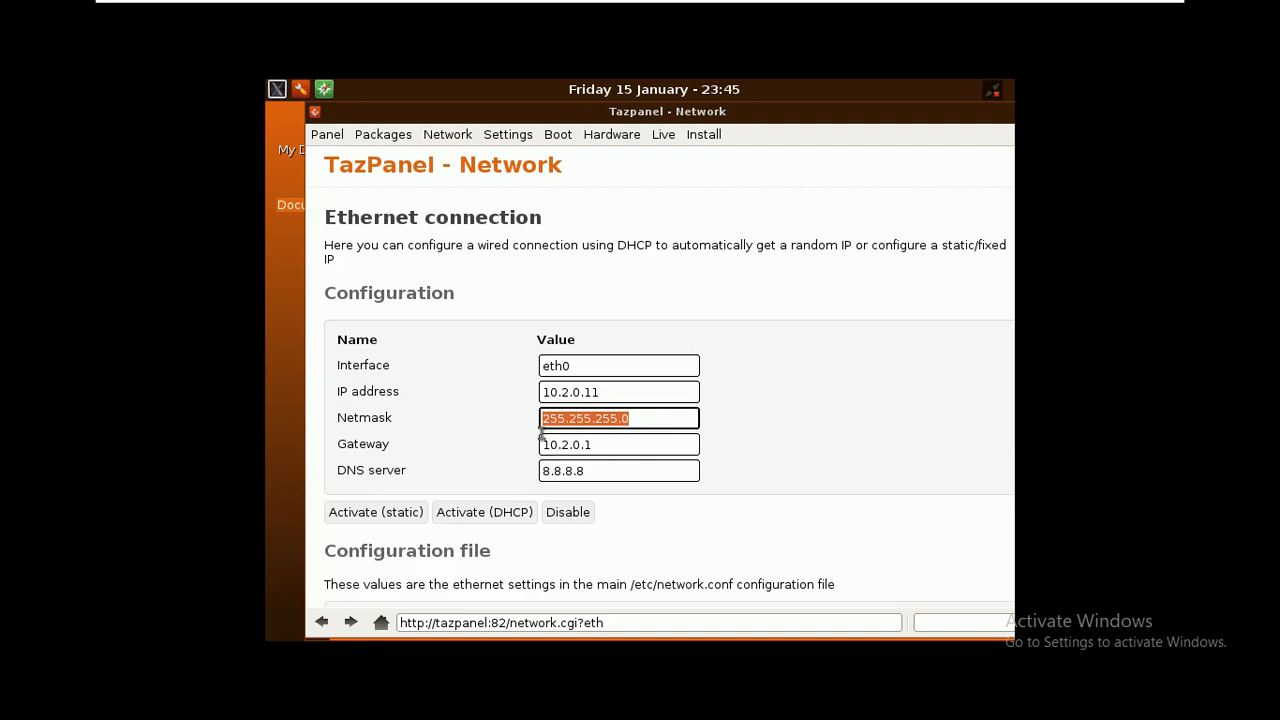
pyautogui.moveTo(623, 446); pyautogui.dragTo(499, 446)
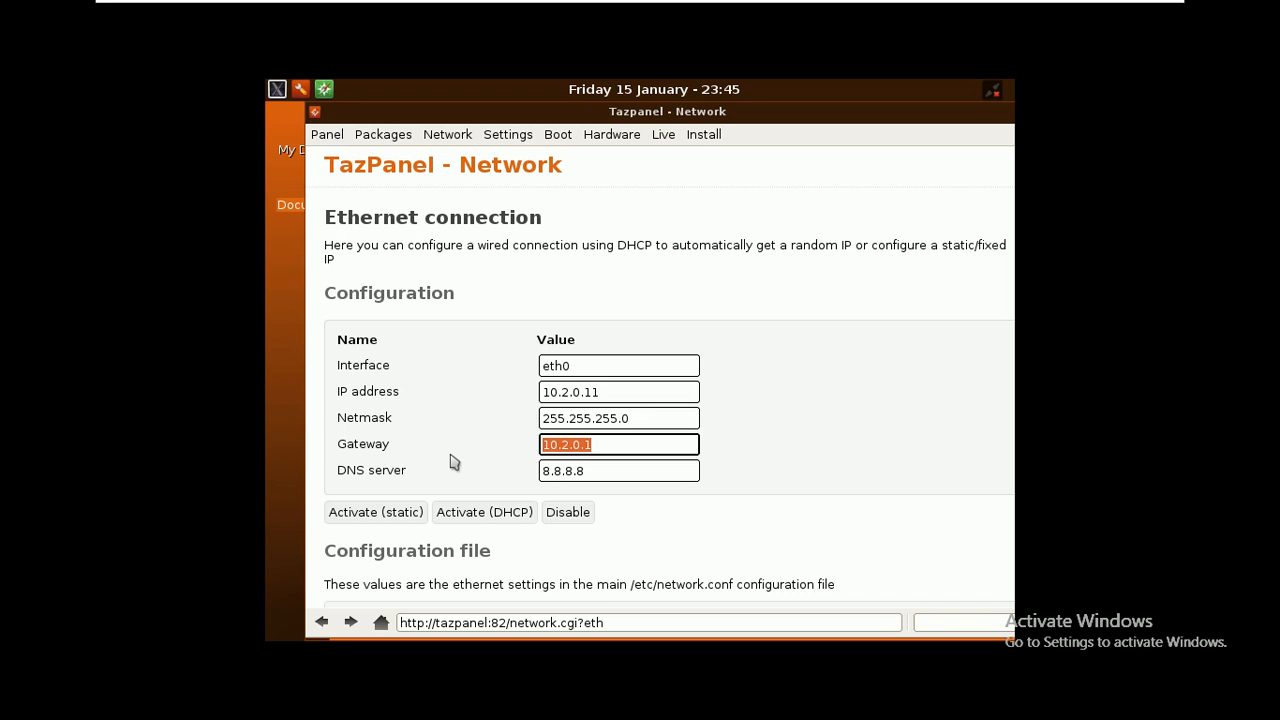
pyautogui.click(612, 395)
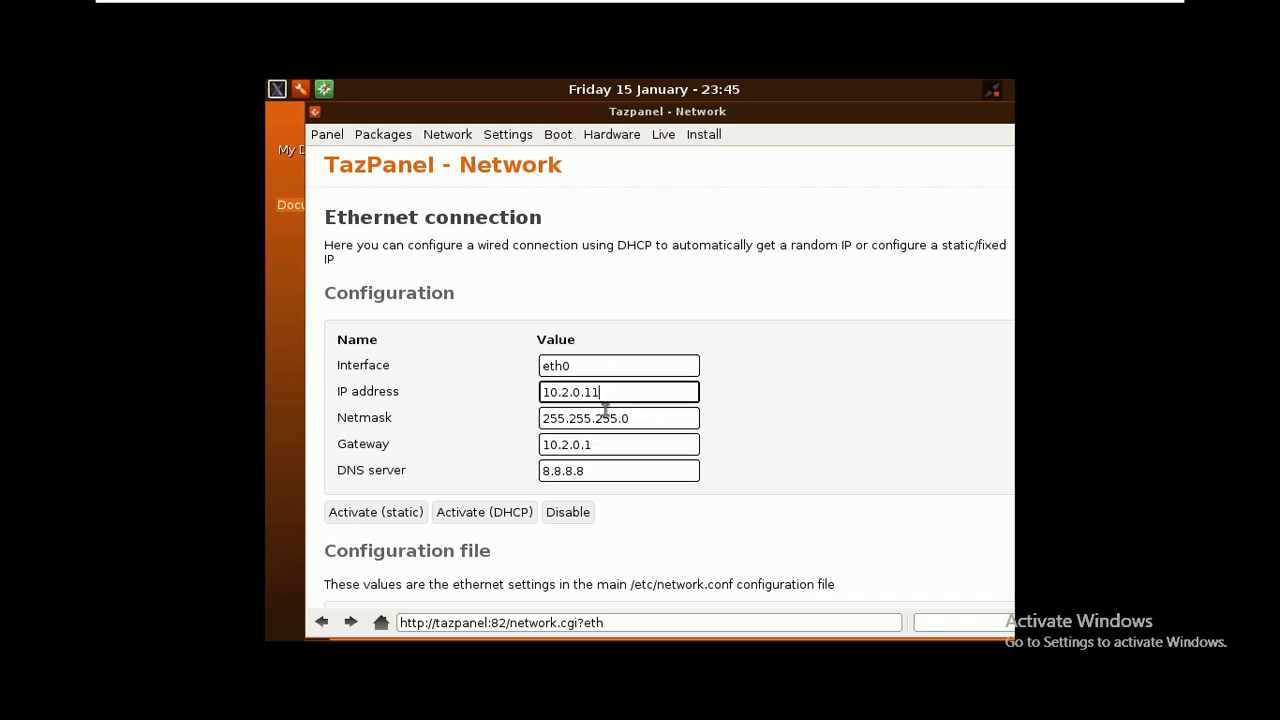
# Activate the static eth0 configuration and reposition the TazPanel window
pyautogui.click(343, 515)
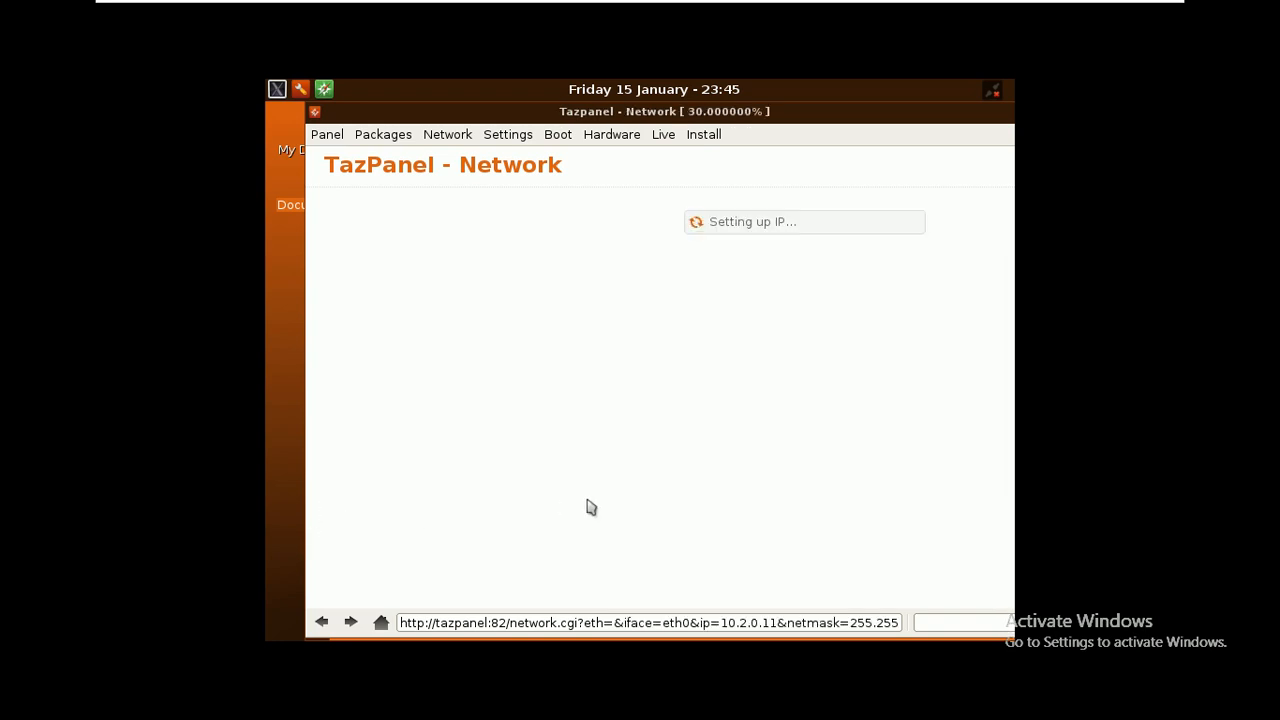
pyautogui.scroll(-3, 588, 506)
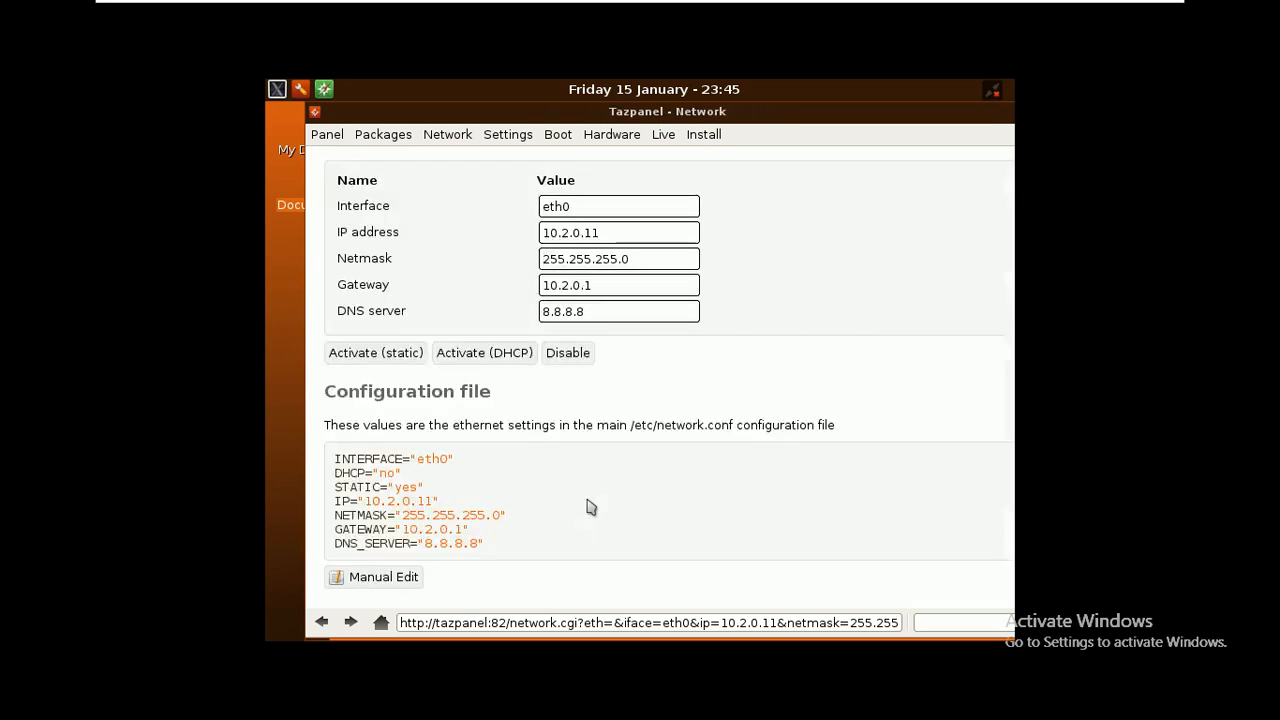
pyautogui.scroll(3, 588, 506)
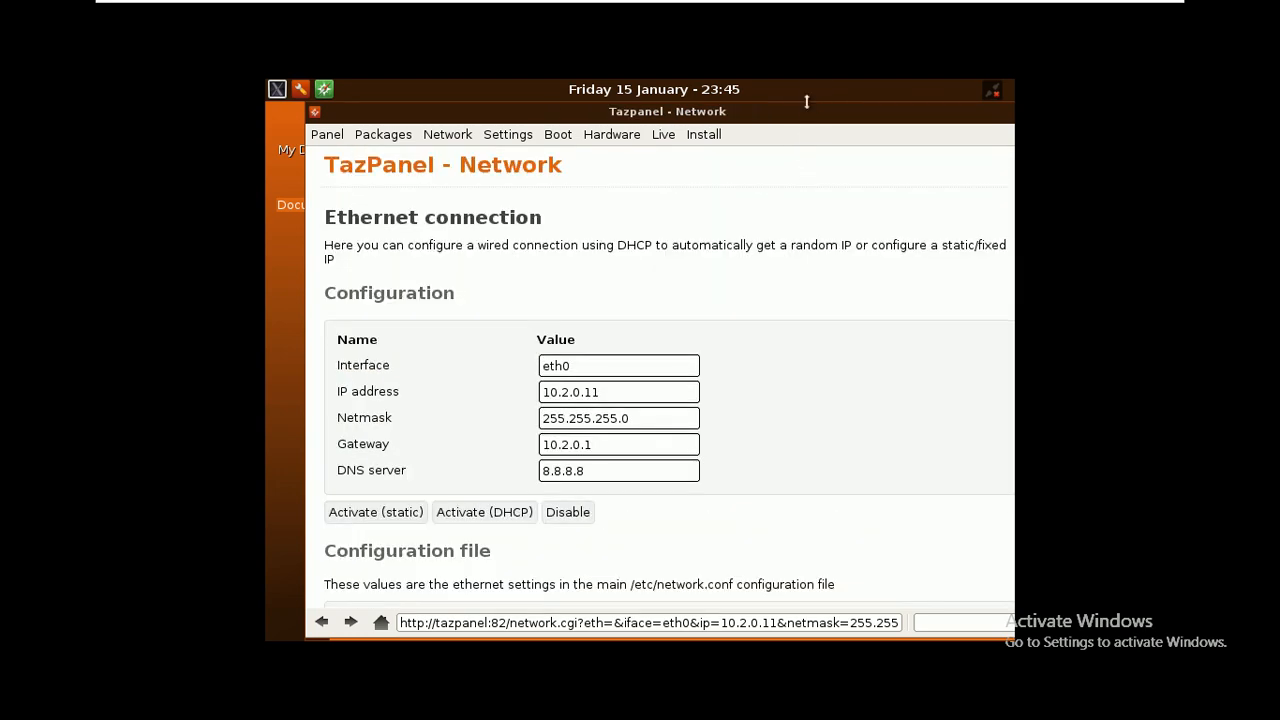
pyautogui.moveTo(806, 116); pyautogui.dragTo(772, 117)
pyautogui.moveTo(921, 102); pyautogui.dragTo(908, 131)
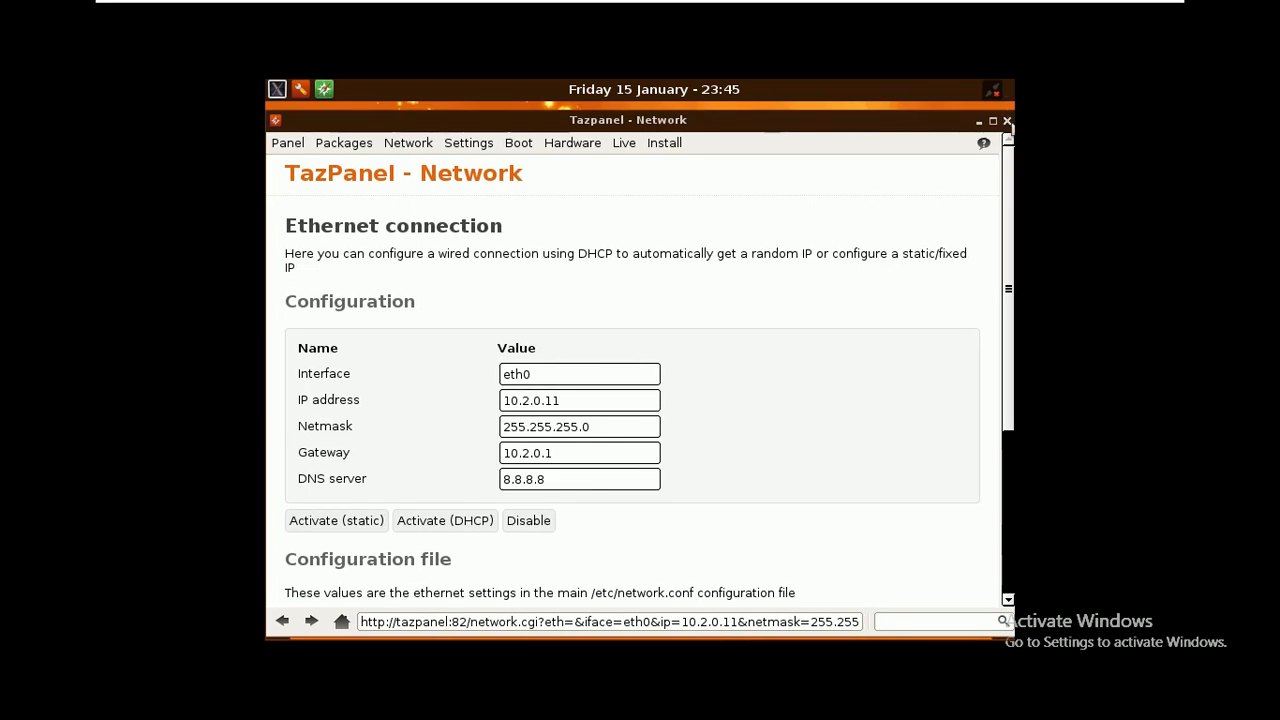
# Close TazPanel and preview My Documents > Web sites > 11-RED > index.html
pyautogui.click(1006, 120)
pyautogui.doubleClick(323, 135)
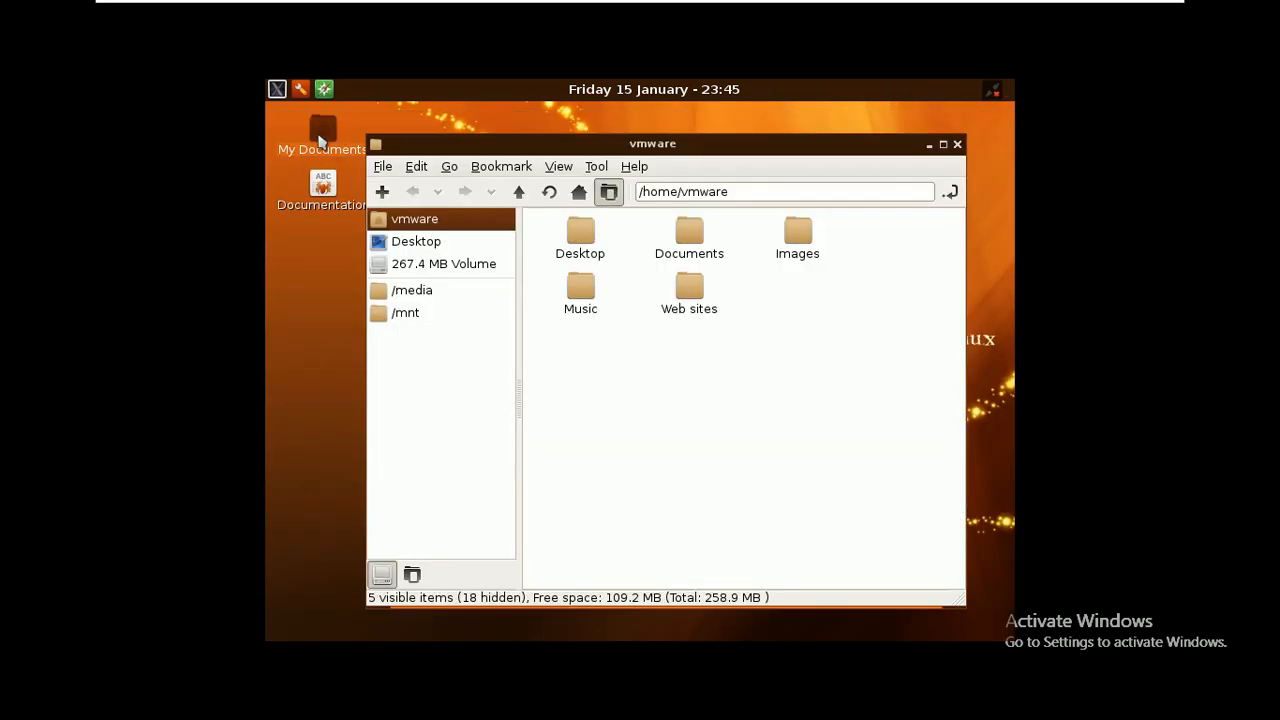
pyautogui.doubleClick(697, 295)
pyautogui.doubleClick(586, 248)
pyautogui.doubleClick(692, 246)
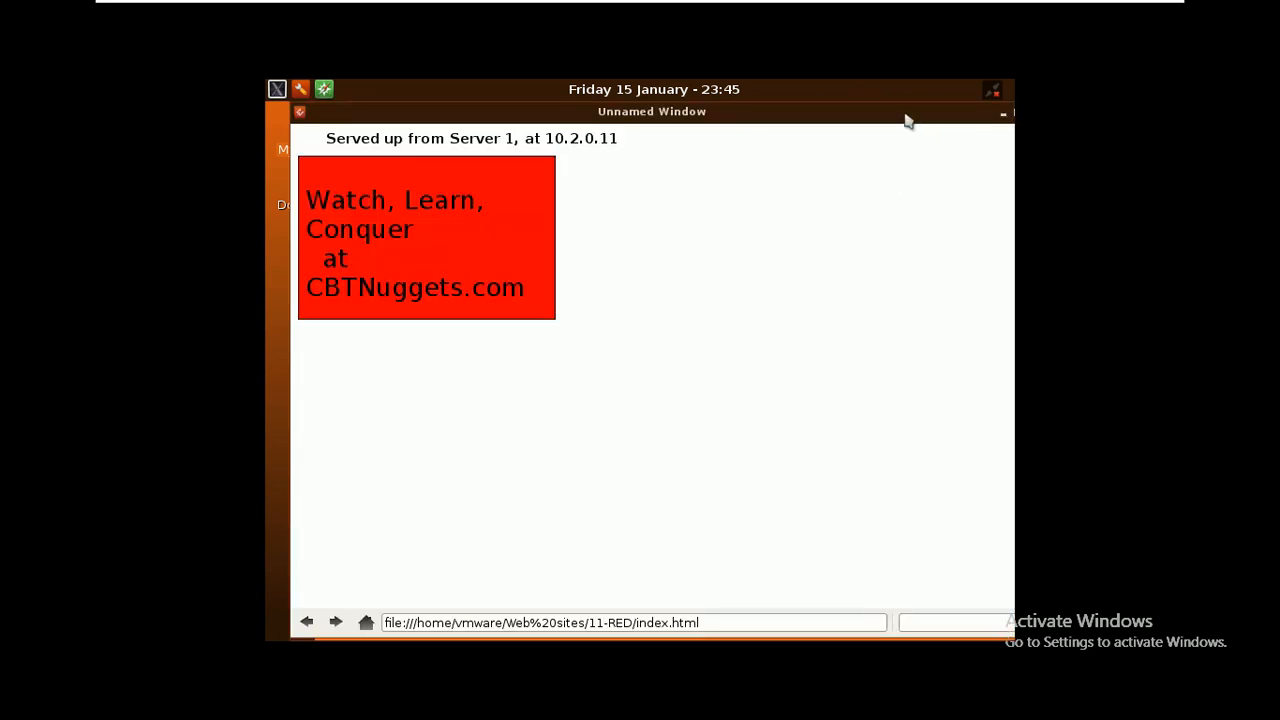
# Close the preview and file manager, then switch to the 22-GREEN-WEB machine
pyautogui.click(979, 113)
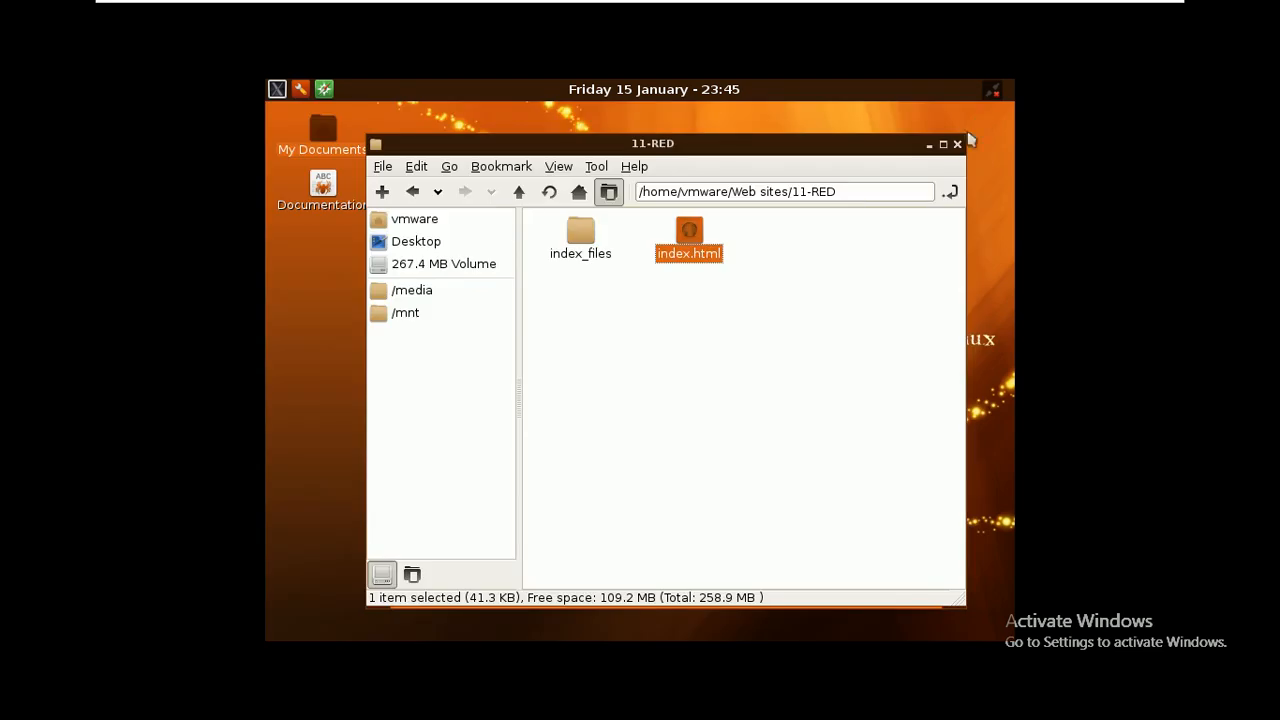
pyautogui.click(953, 139)
pyautogui.hotkey('ctrl', 'alt')
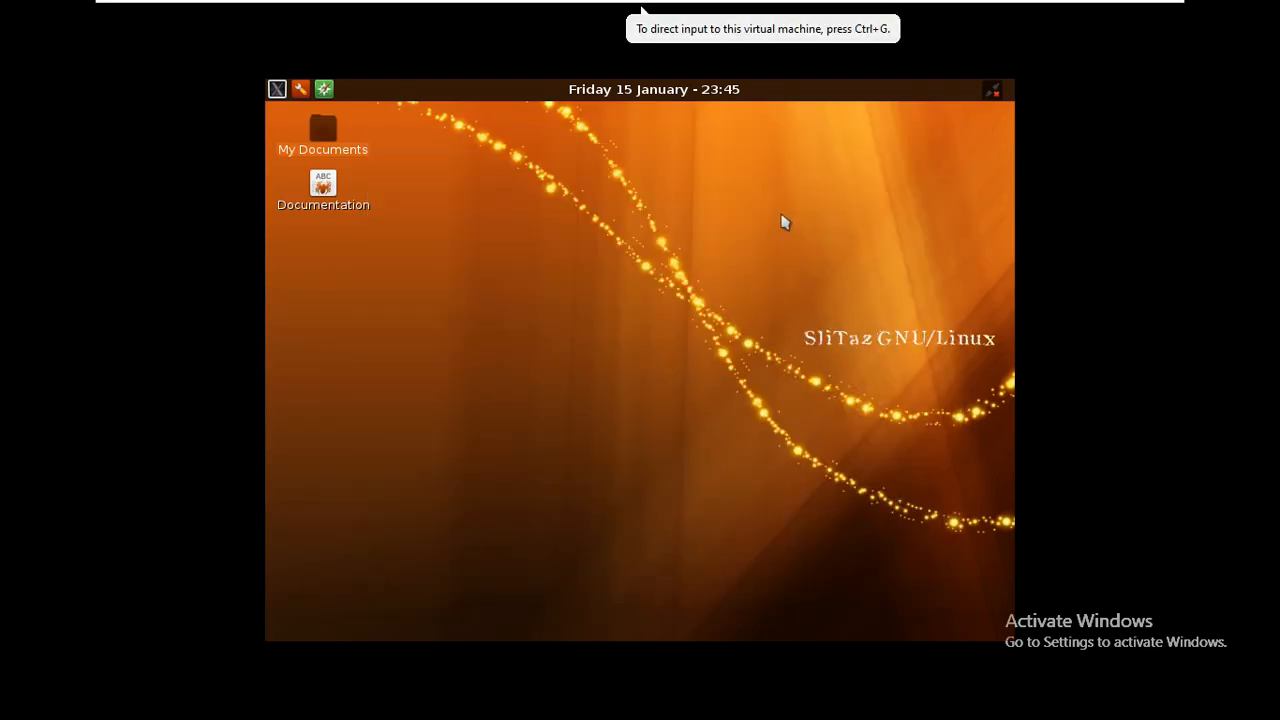
pyautogui.hotkey('ctrl', 'Tab')
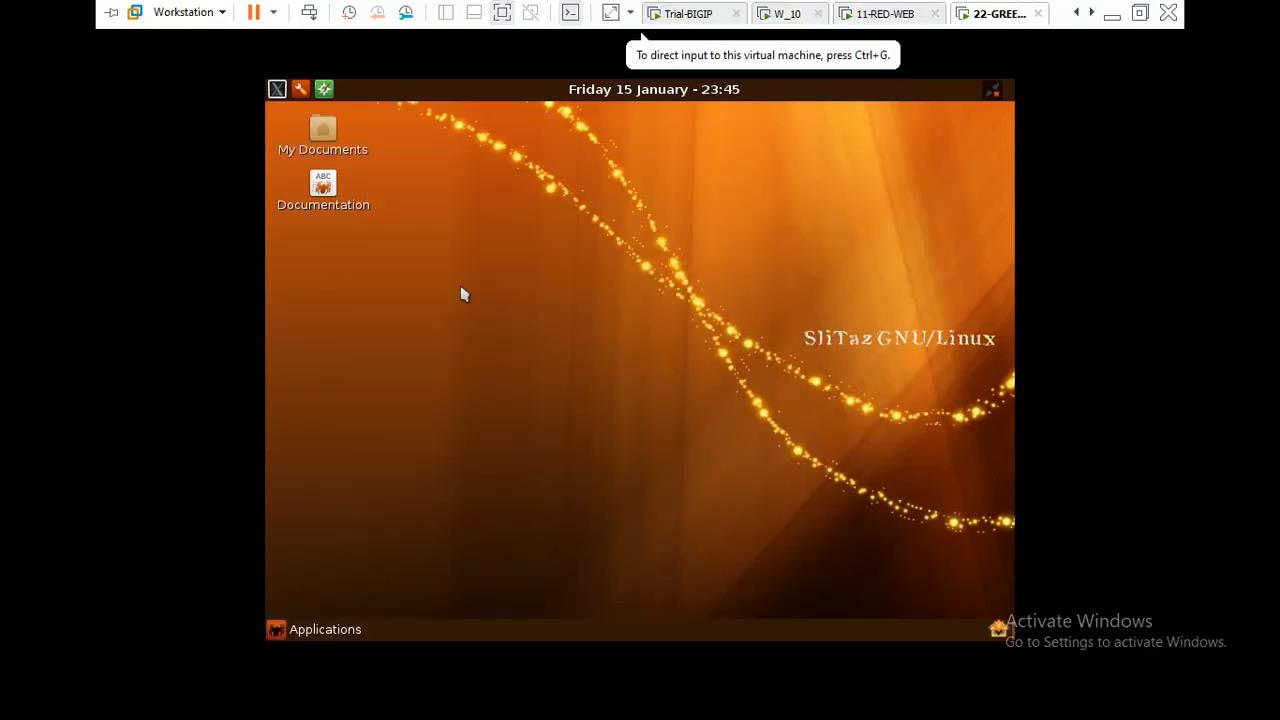
# On 22-GREEN-WEB, log into TazPanel as root and open the eth0 network settings
pyautogui.click(462, 294)
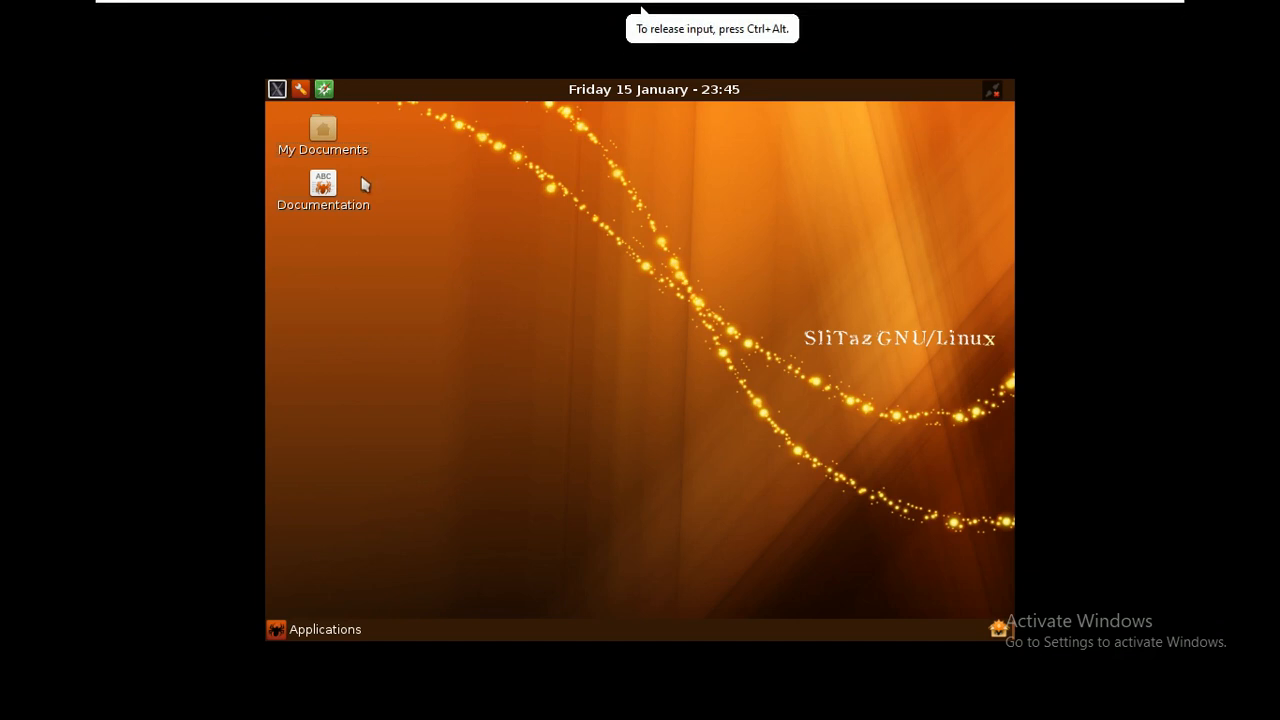
pyautogui.doubleClick(326, 186)
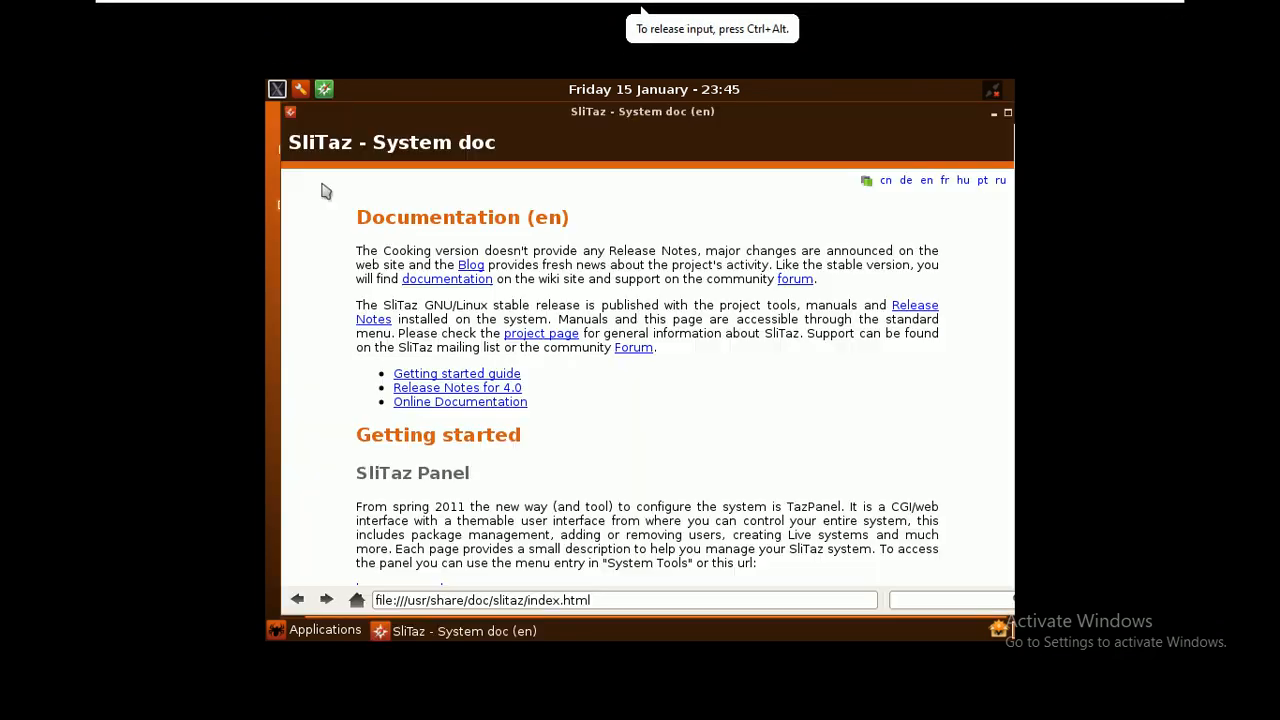
pyautogui.click(300, 89)
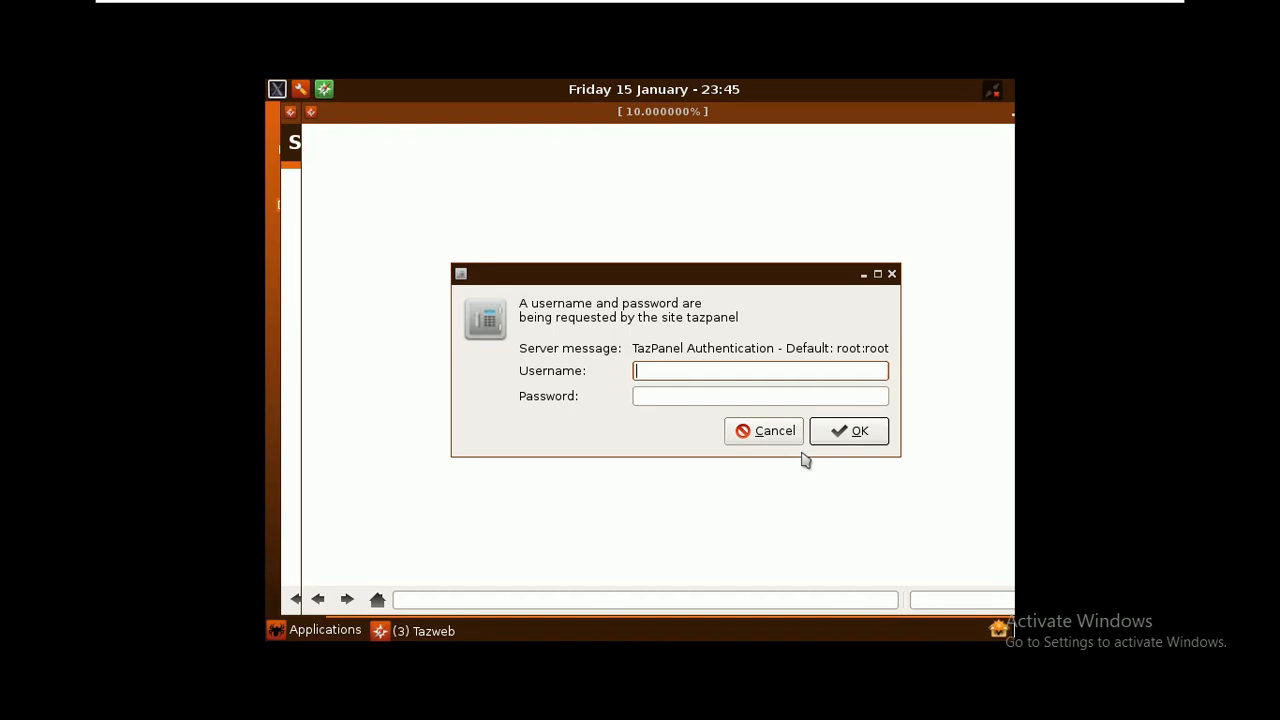
pyautogui.press('Tab')
pyautogui.write('root')
pyautogui.press('Return')
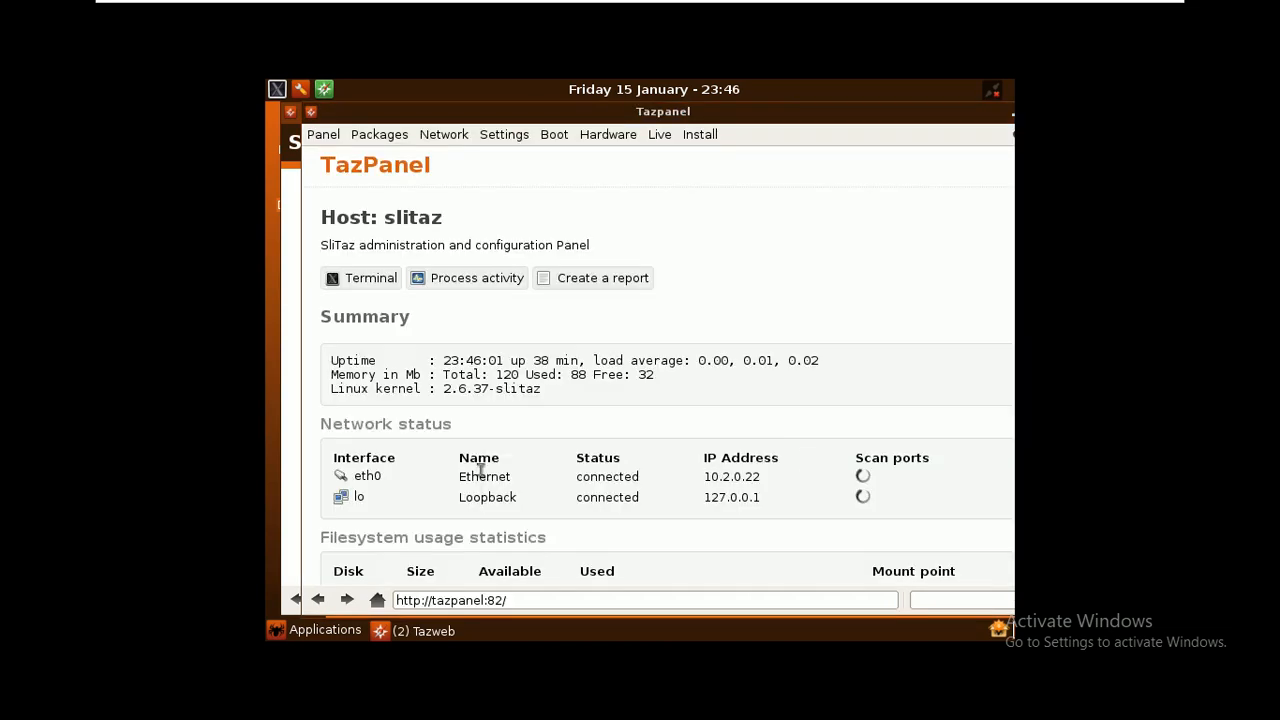
pyautogui.click(378, 481)
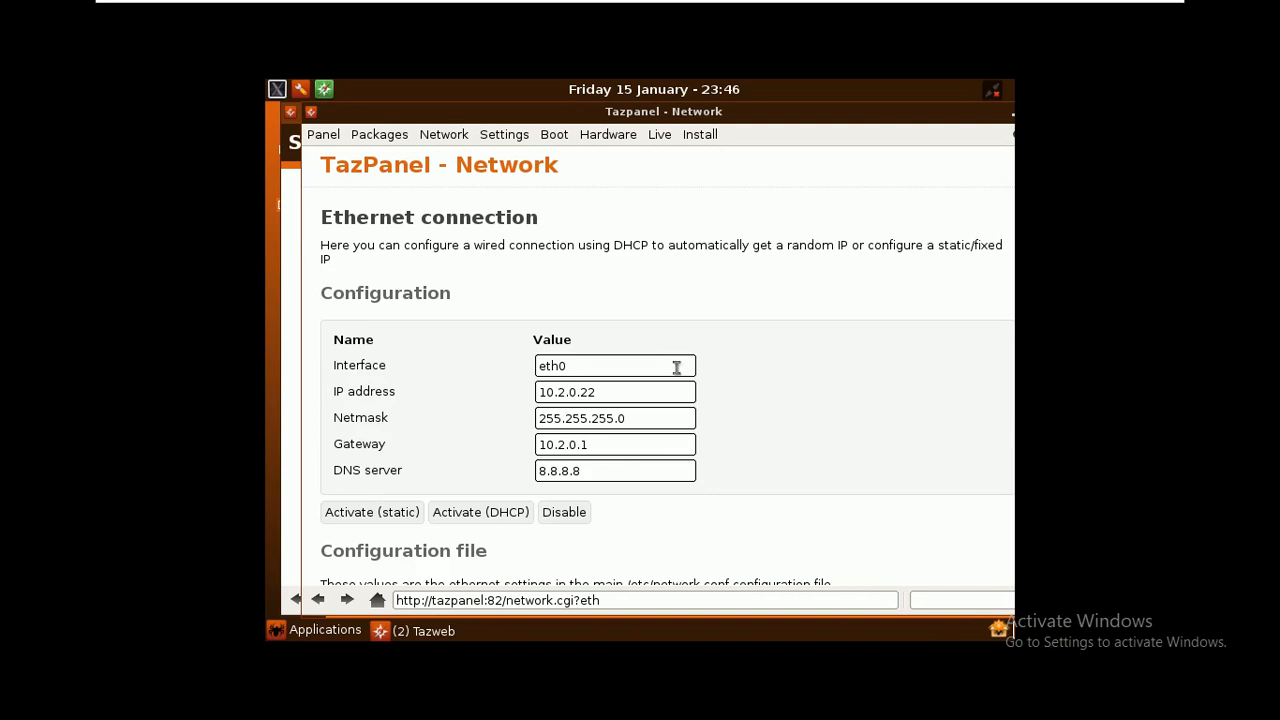
# Check eth0 shows 10.2.0.22, netmask 255.255.255.0 and gateway 10.2.0.1, then close TazPanel
pyautogui.moveTo(624, 392); pyautogui.dragTo(519, 392)
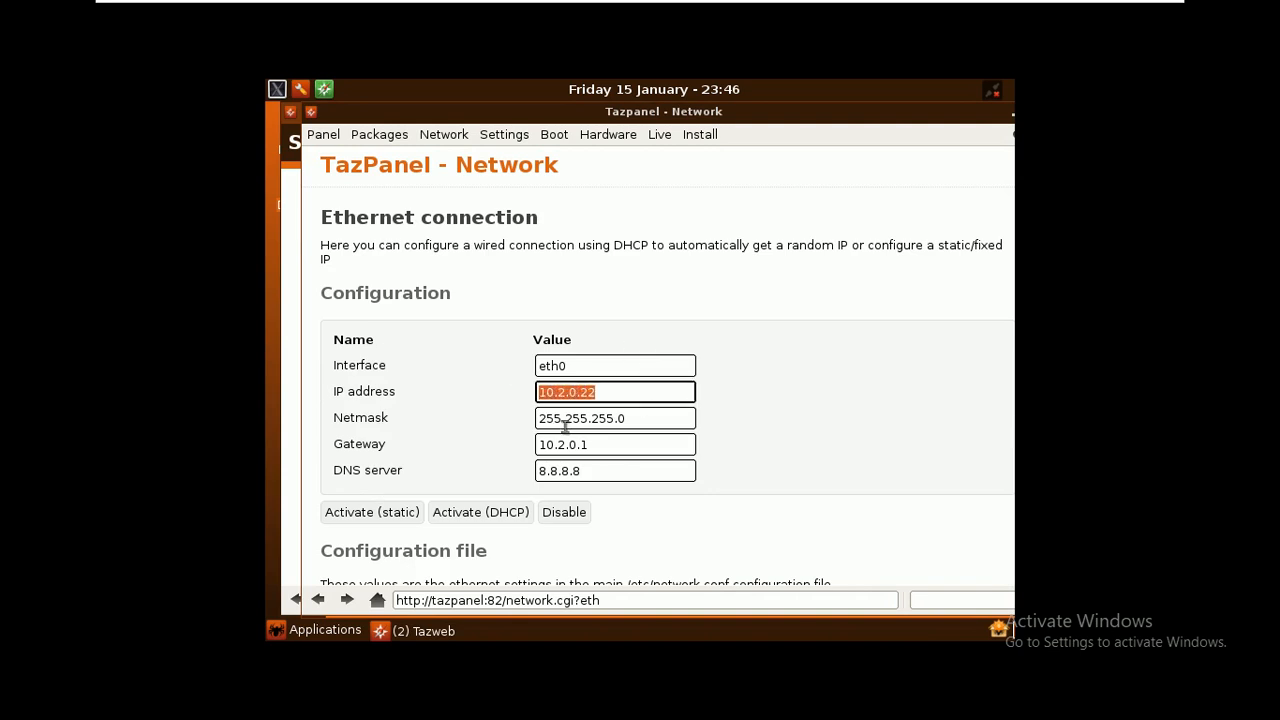
pyautogui.moveTo(640, 418); pyautogui.dragTo(509, 420)
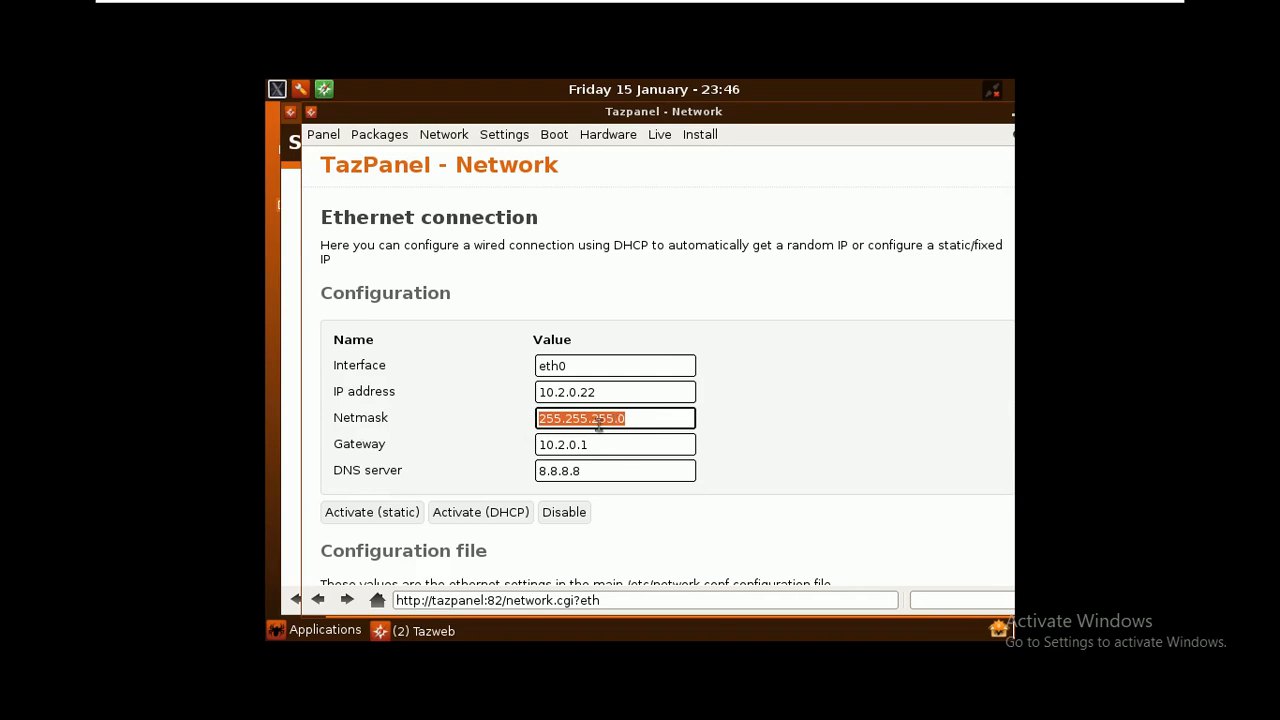
pyautogui.moveTo(594, 444); pyautogui.dragTo(517, 446)
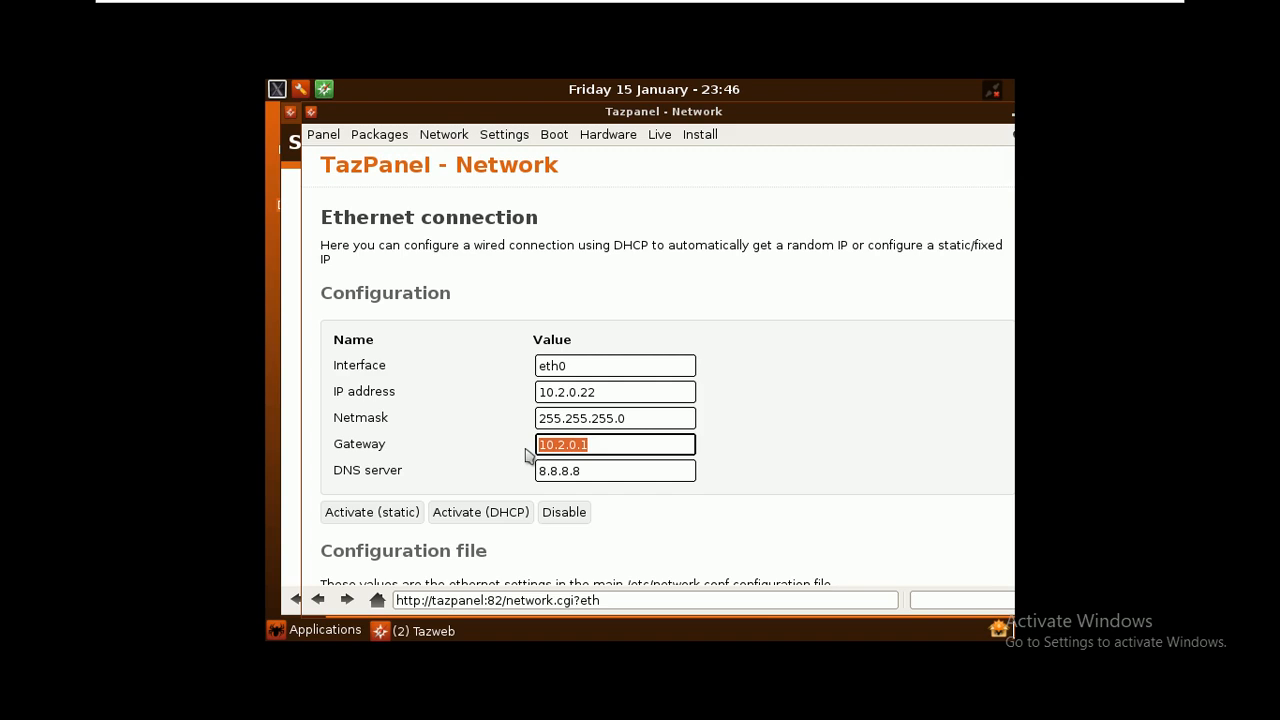
pyautogui.moveTo(834, 113); pyautogui.dragTo(786, 113)
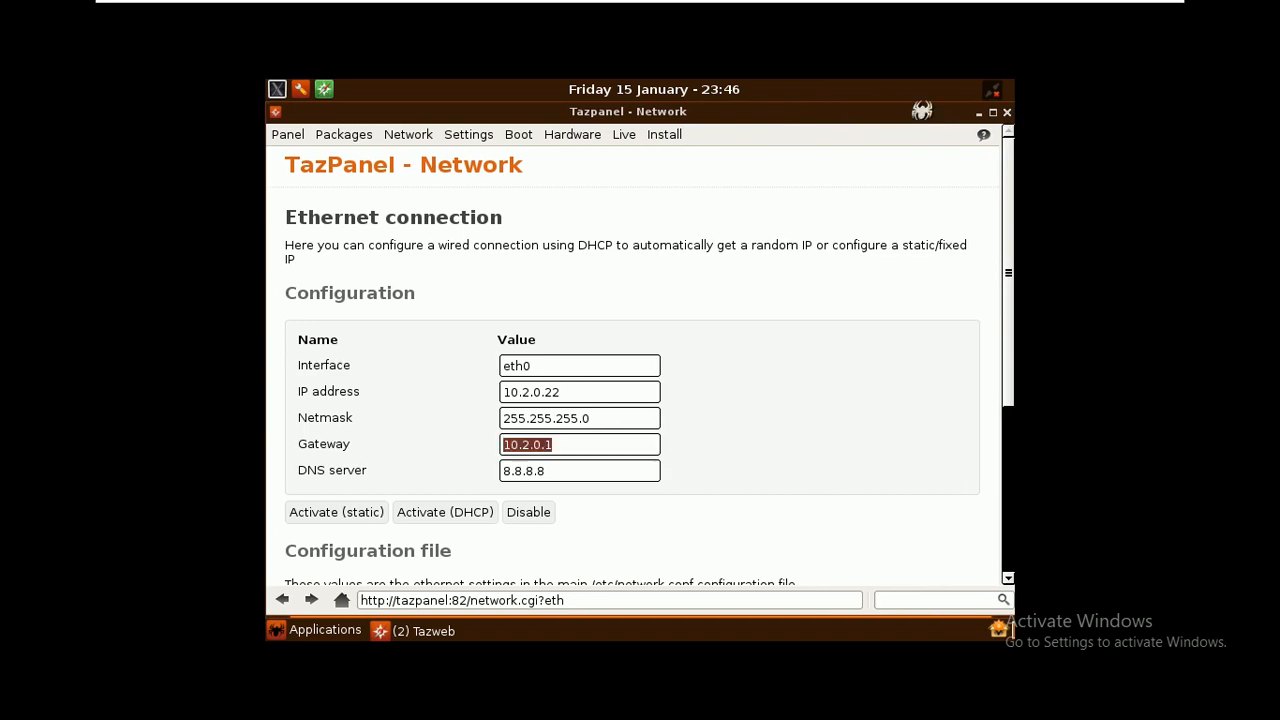
pyautogui.click(985, 113)
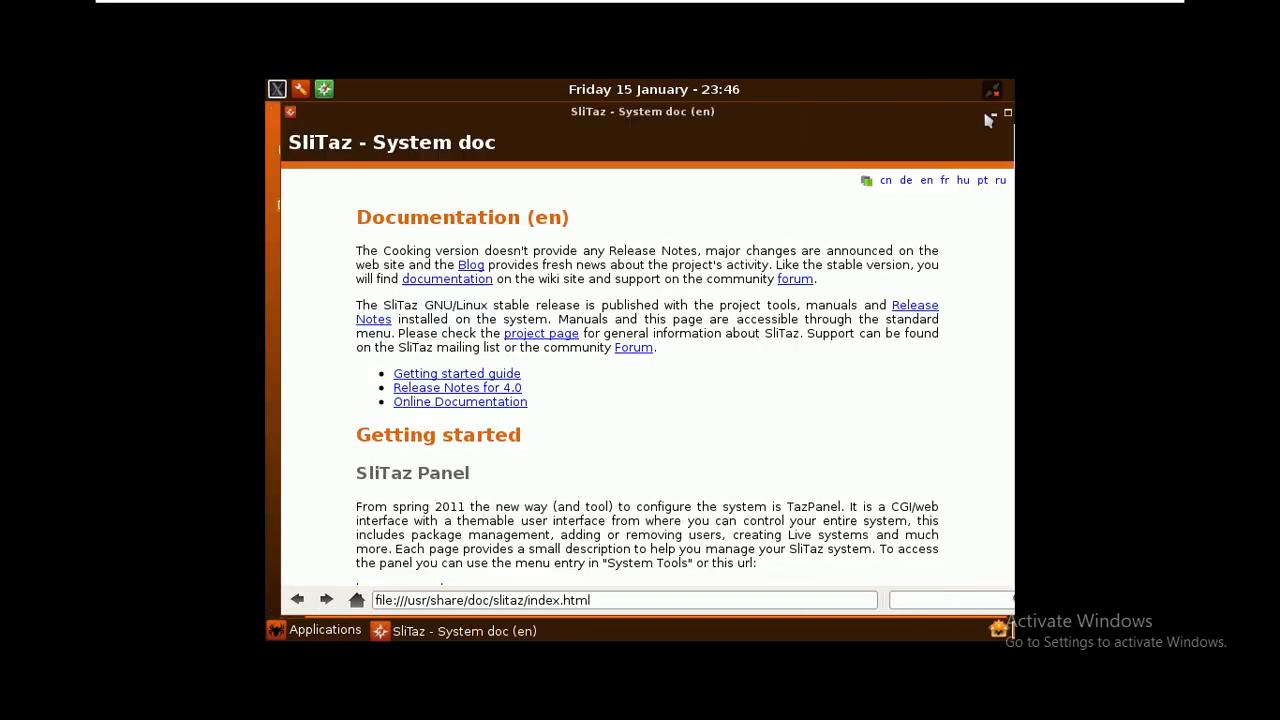
pyautogui.moveTo(968, 120); pyautogui.dragTo(912, 118)
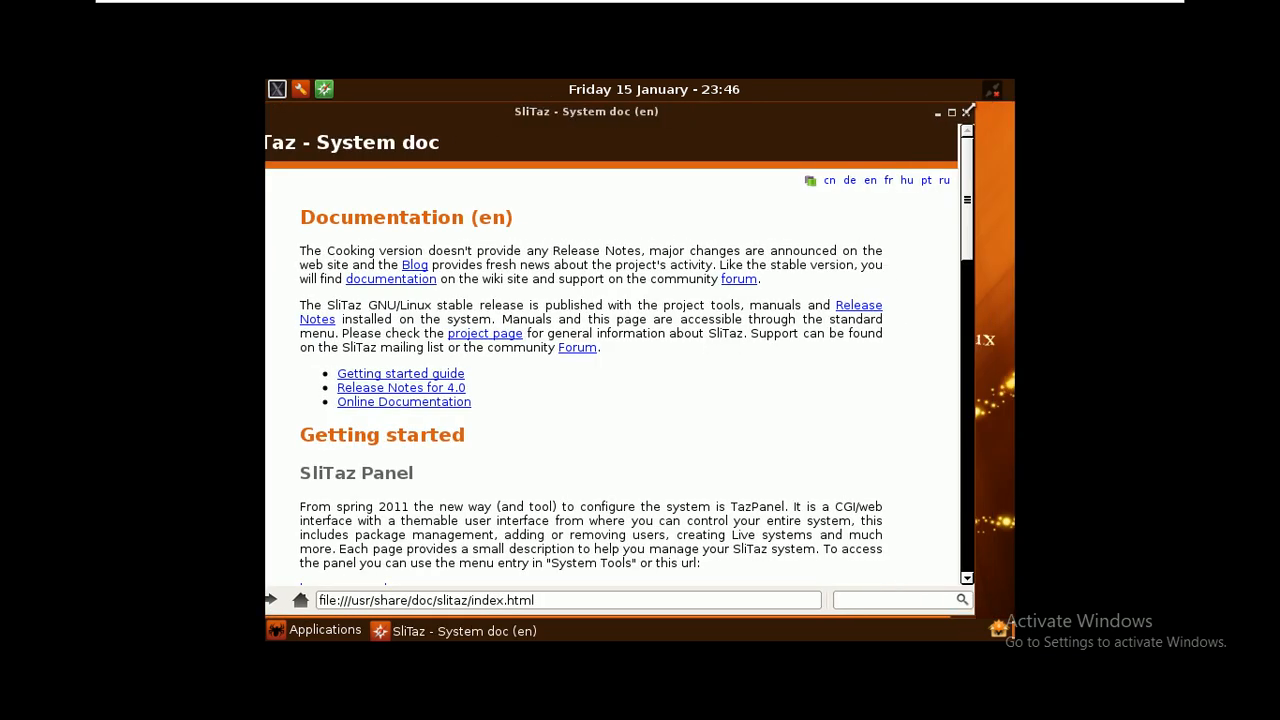
# Close the SliTaz documentation window and switch to the 33-BLUE-WEB virtual machine
pyautogui.click(966, 113)
pyautogui.hotkey('ctrl', 'alt')
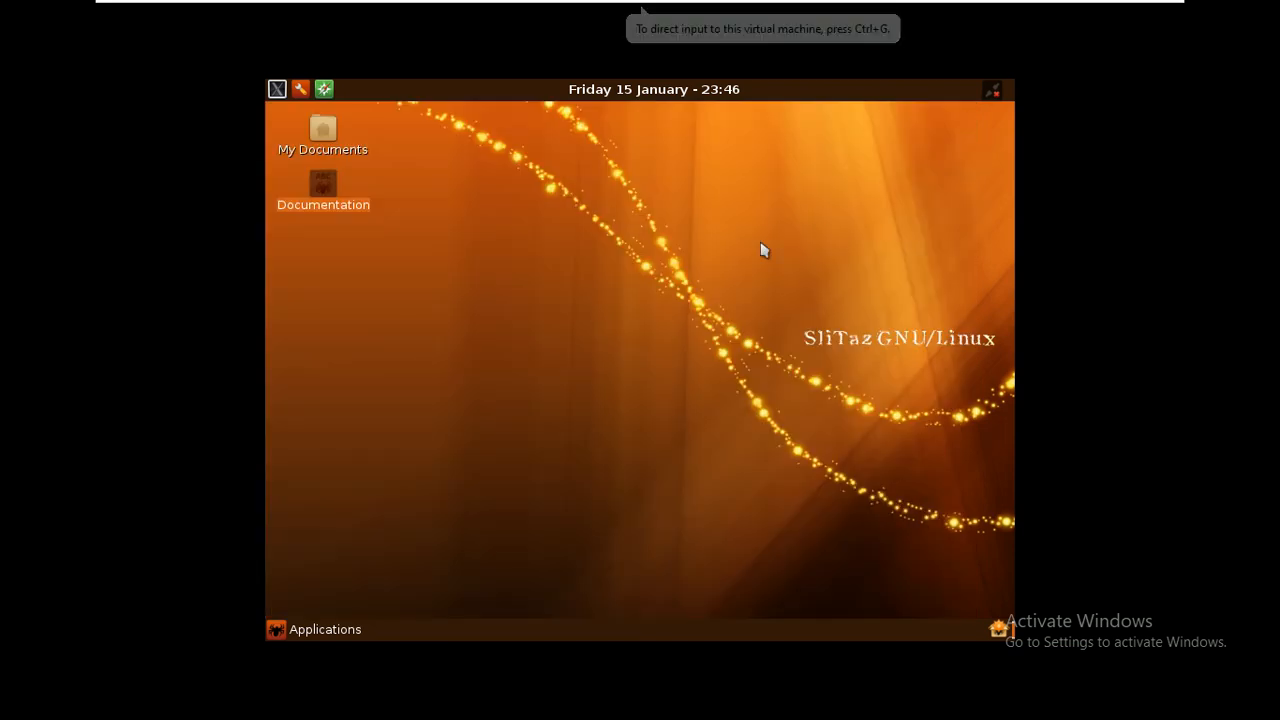
pyautogui.moveTo(637, 9)
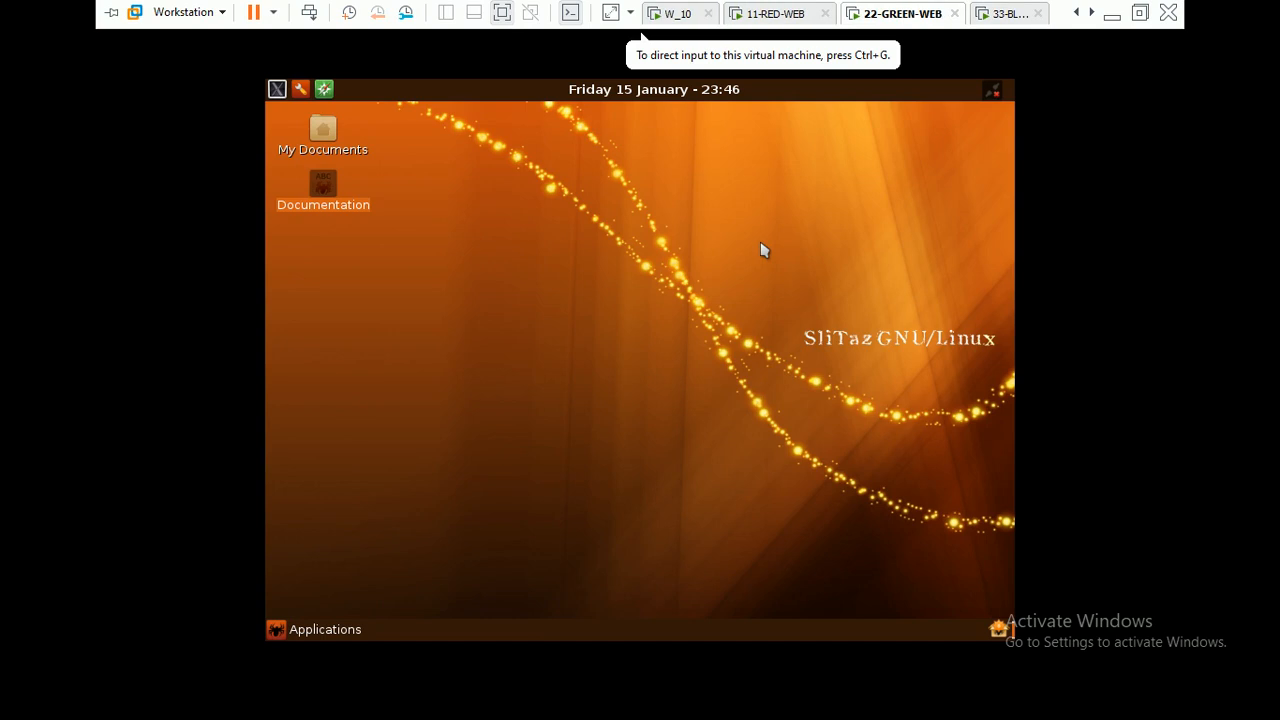
pyautogui.hotkey('ctrl', 'Tab')
# Log into TazPanel as root and open the eth0 network configuration
pyautogui.click(322, 89)
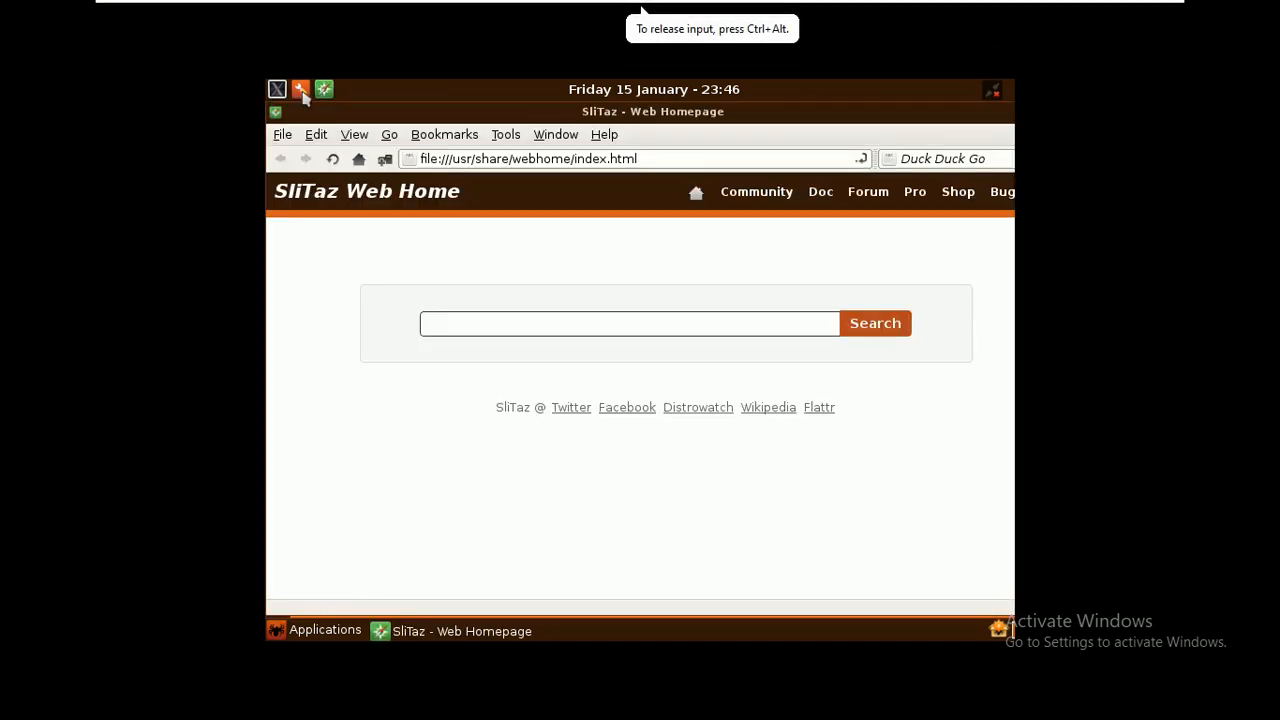
pyautogui.click(300, 89)
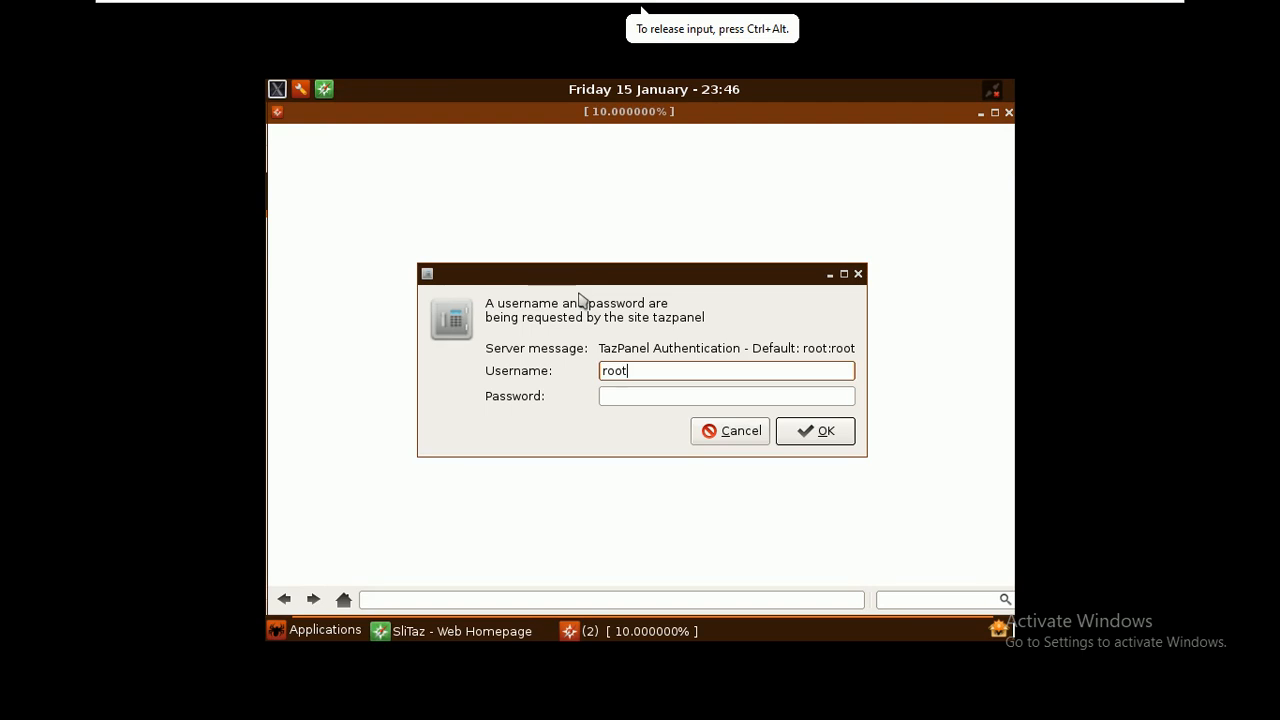
pyautogui.press('Tab')
pyautogui.write('root')
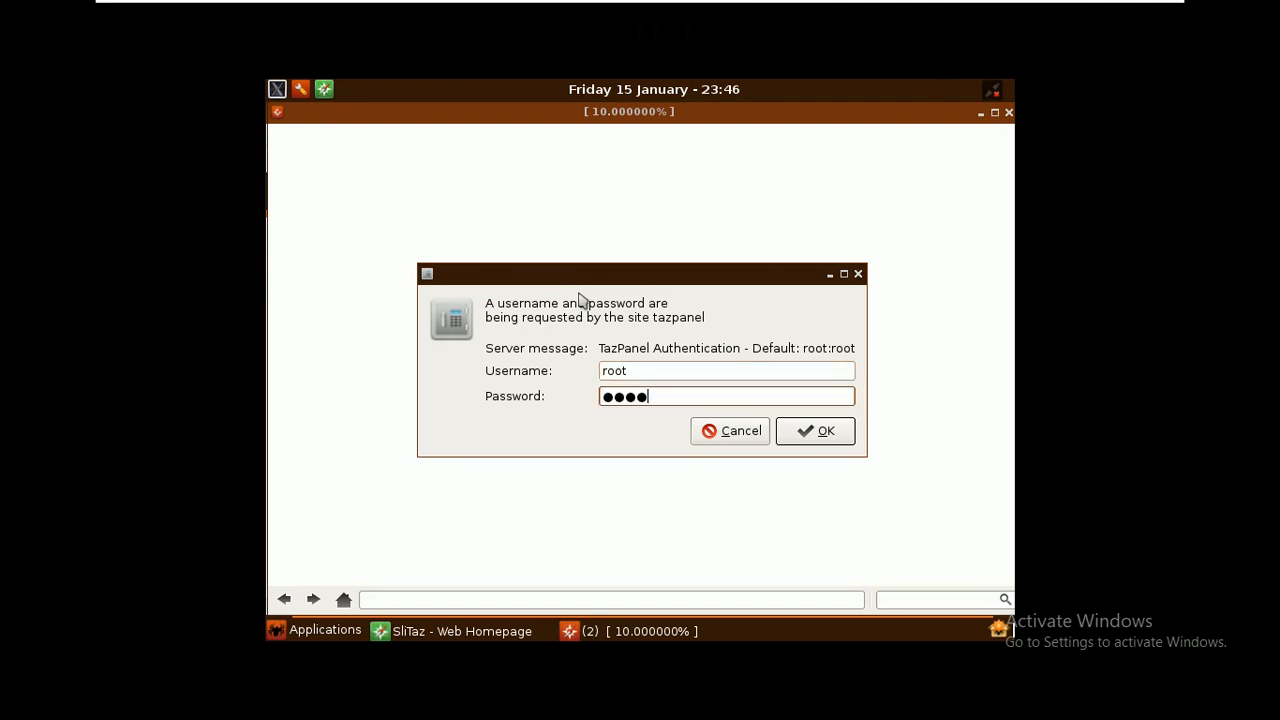
pyautogui.press('Return')
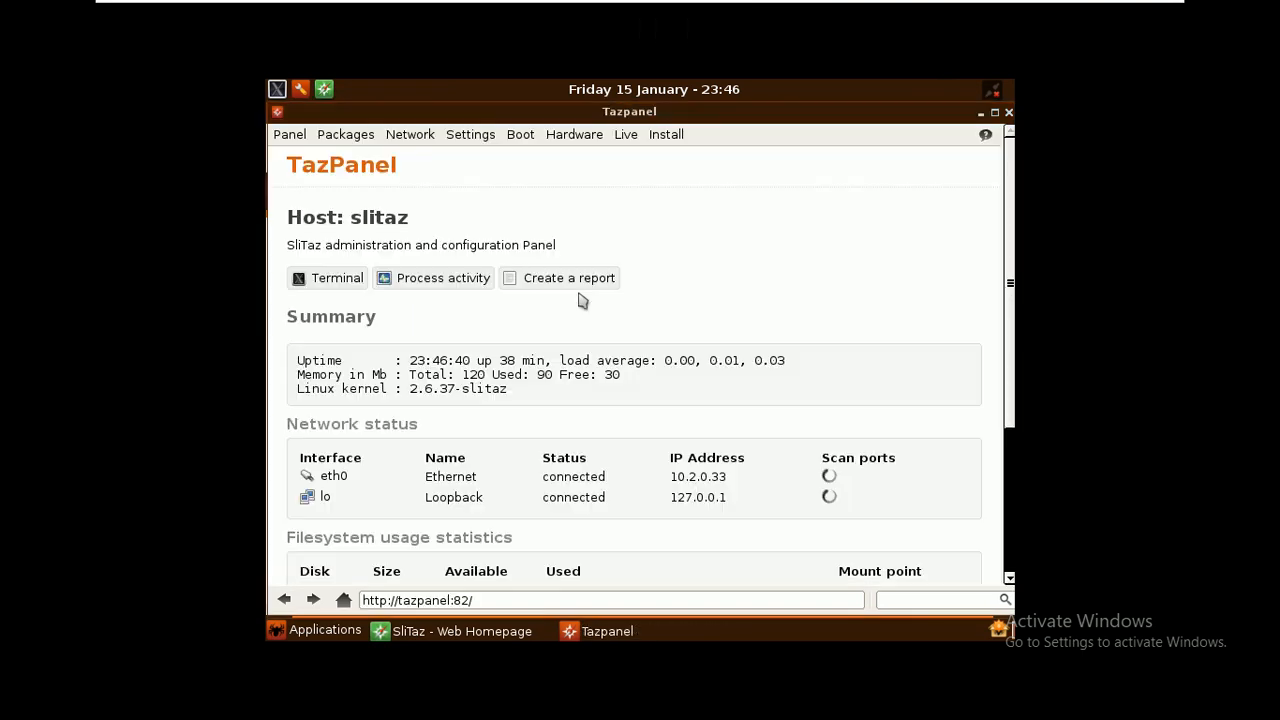
pyautogui.click(322, 479)
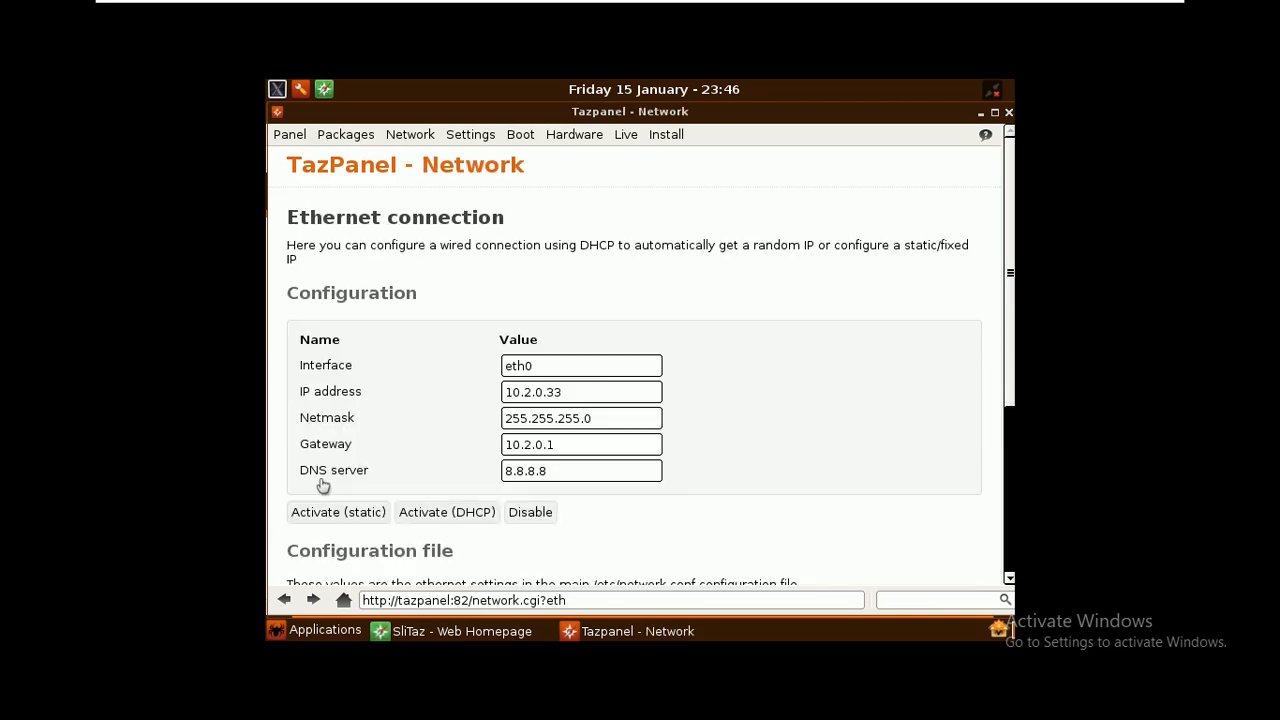
# Confirm eth0 is 10.2.0.33/255.255.255.0 via 10.2.0.1, close TazPanel and browser, exit full screen
pyautogui.moveTo(584, 388); pyautogui.dragTo(466, 400)
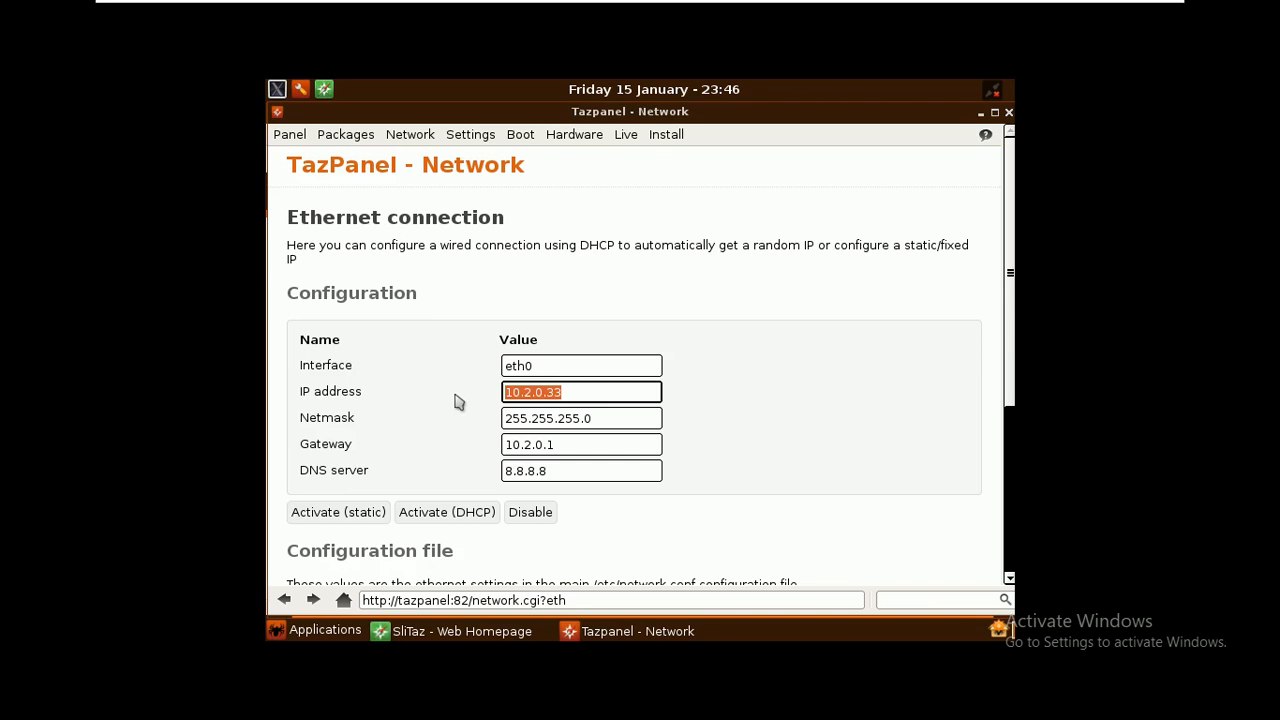
pyautogui.moveTo(610, 418); pyautogui.dragTo(486, 419)
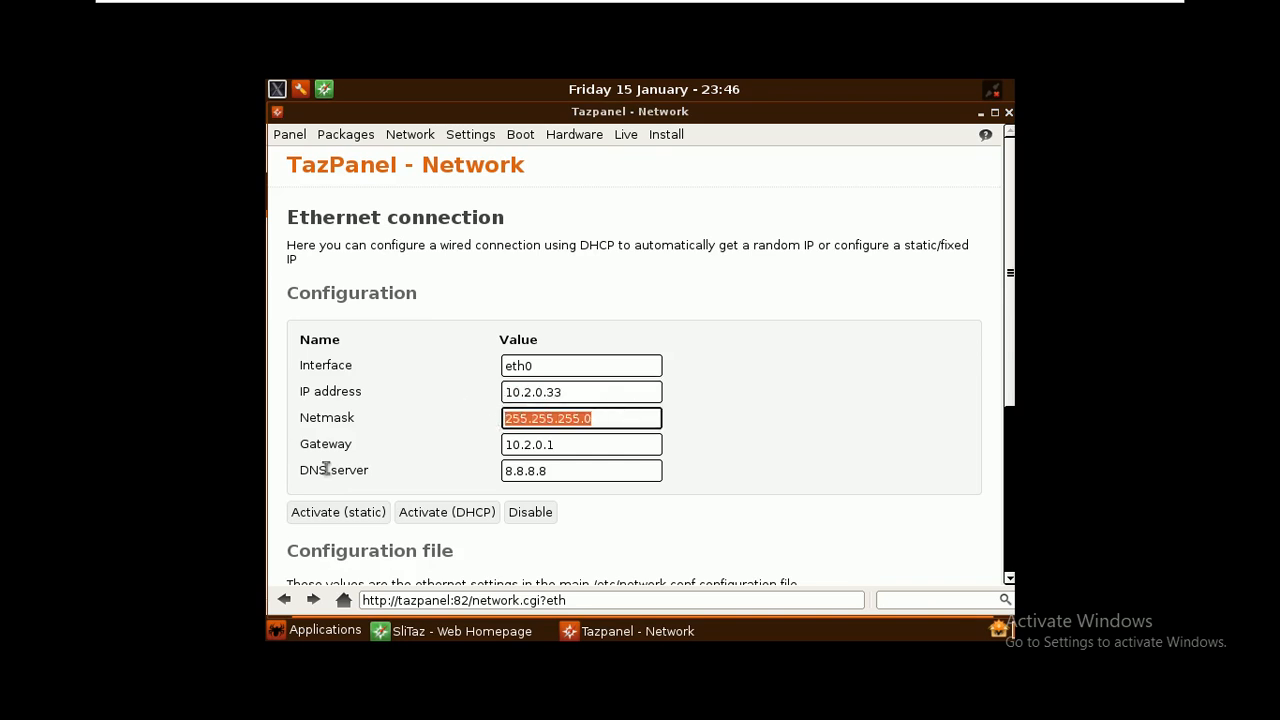
pyautogui.moveTo(577, 445); pyautogui.dragTo(455, 453)
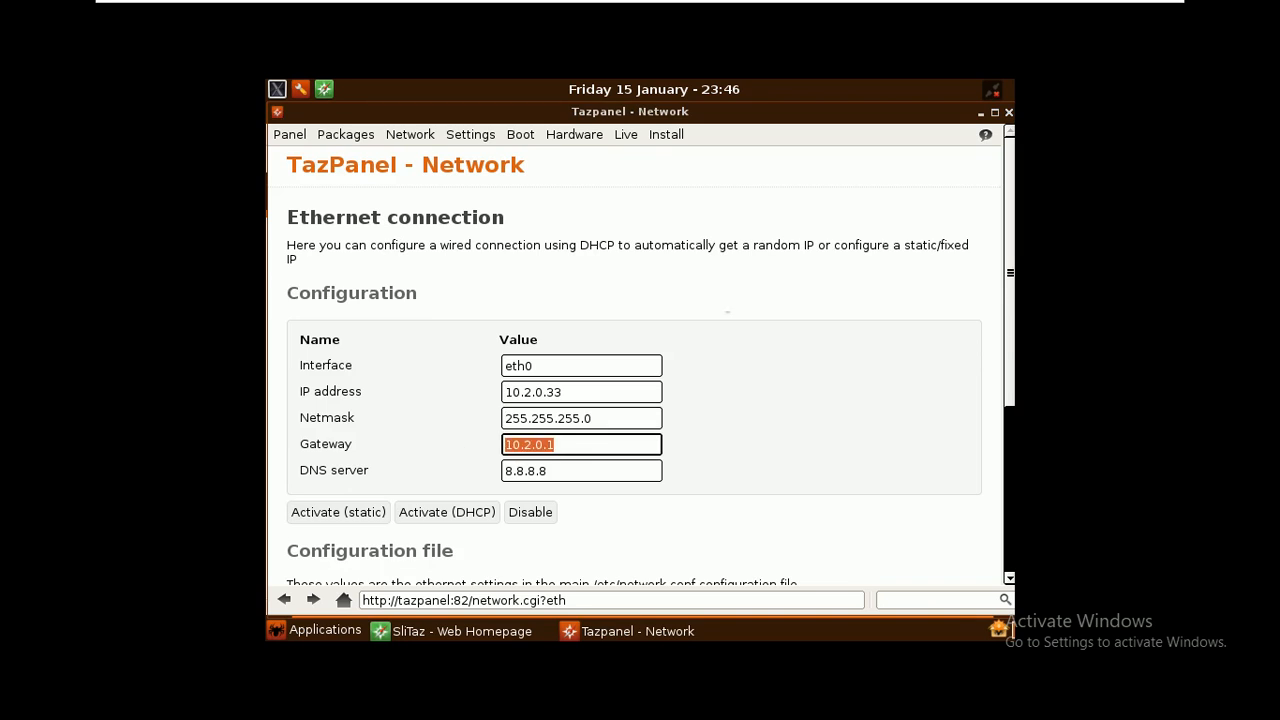
pyautogui.moveTo(771, 120); pyautogui.dragTo(730, 120)
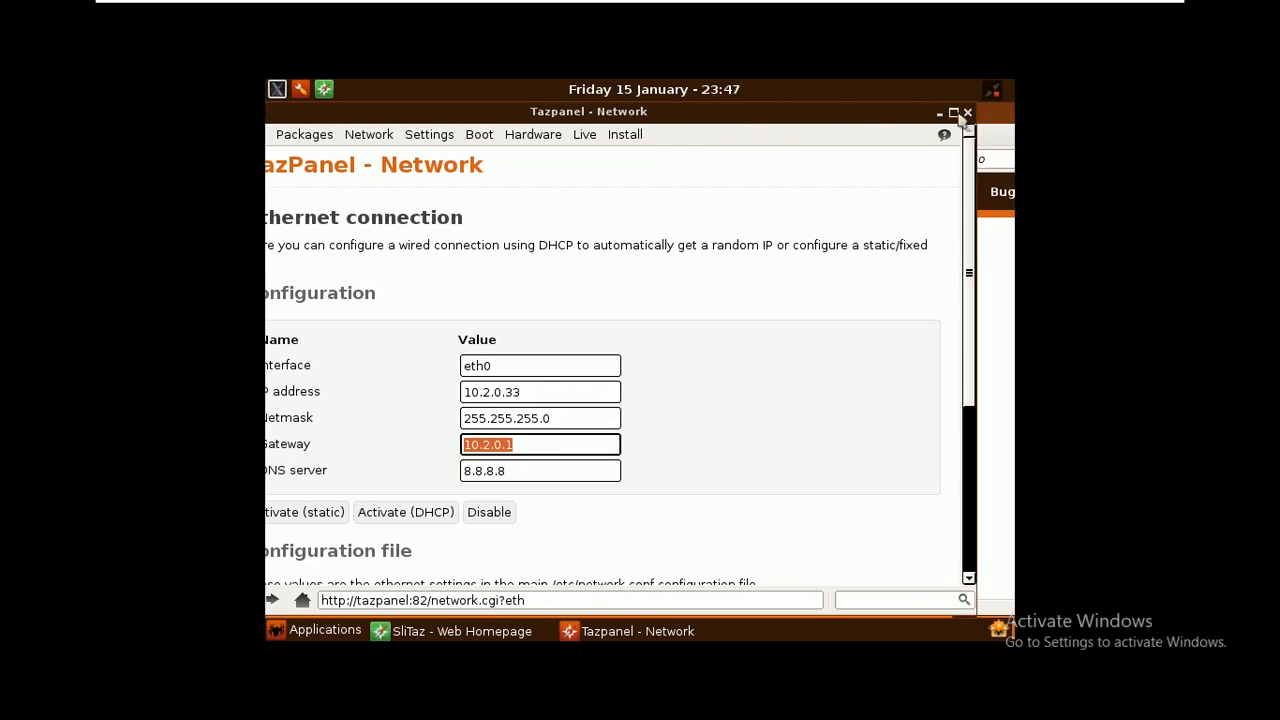
pyautogui.click(967, 112)
pyautogui.moveTo(975, 121); pyautogui.dragTo(929, 114)
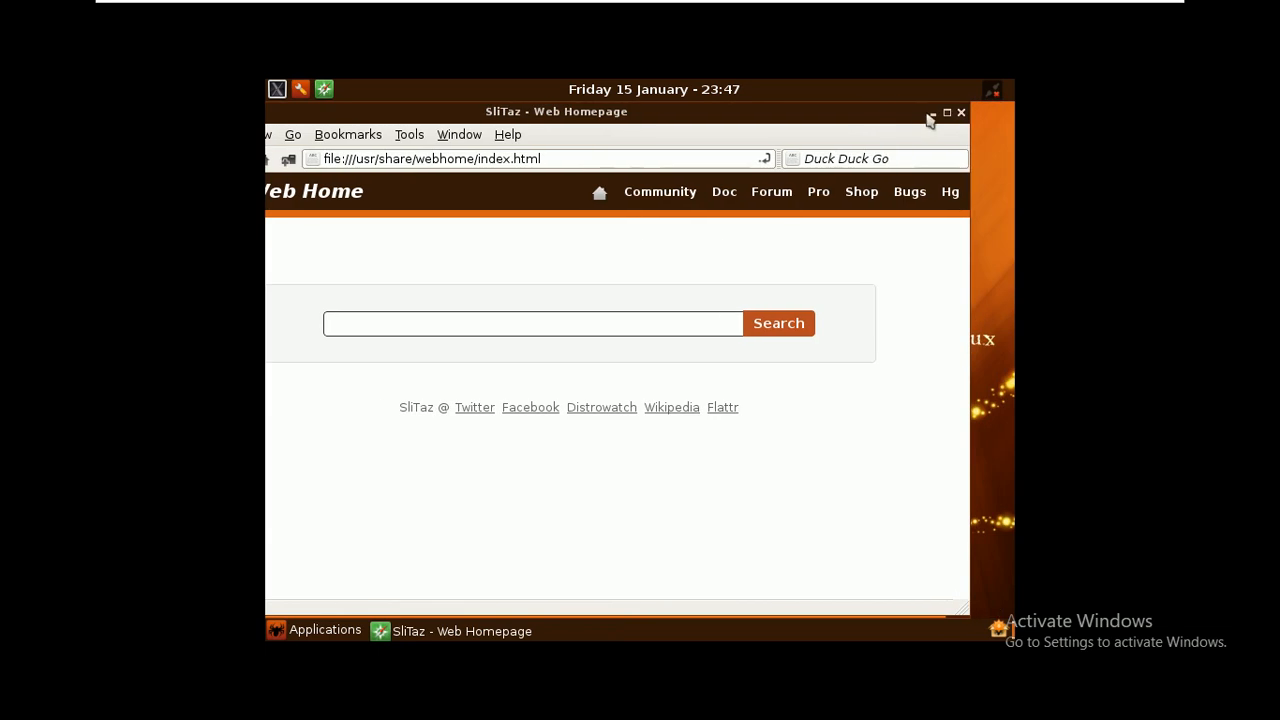
pyautogui.click(963, 115)
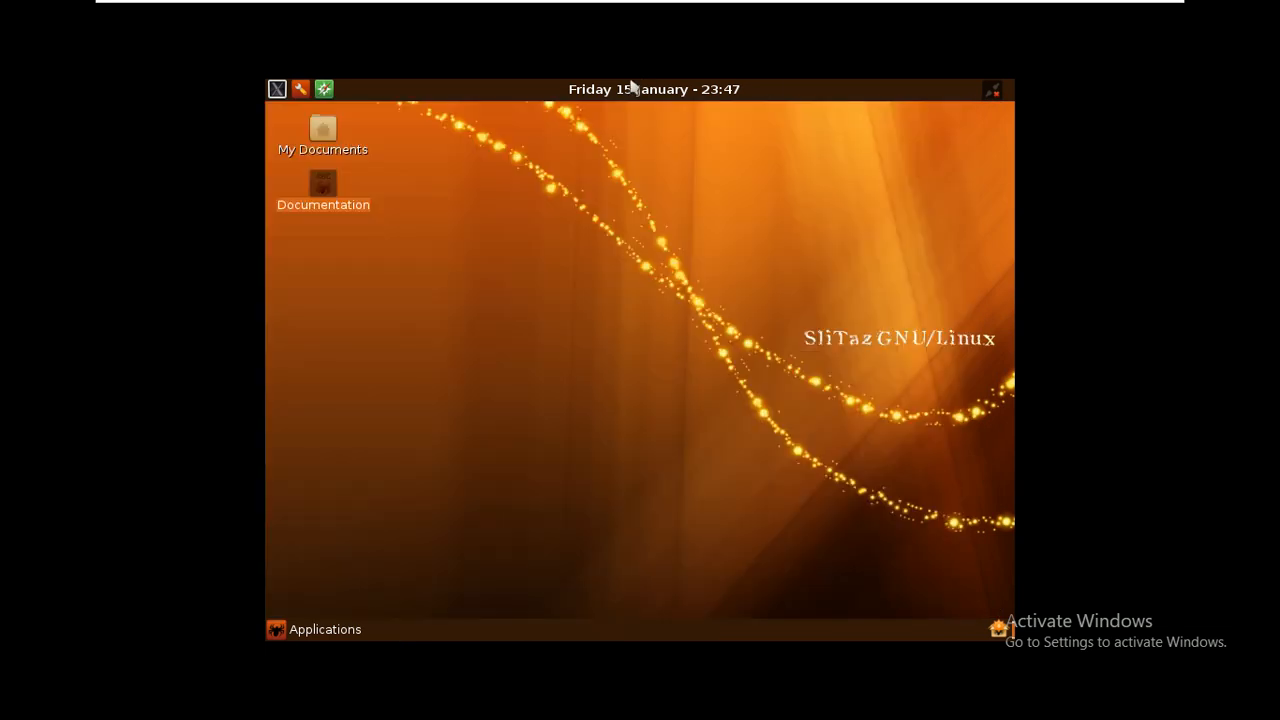
pyautogui.moveTo(642, 36)
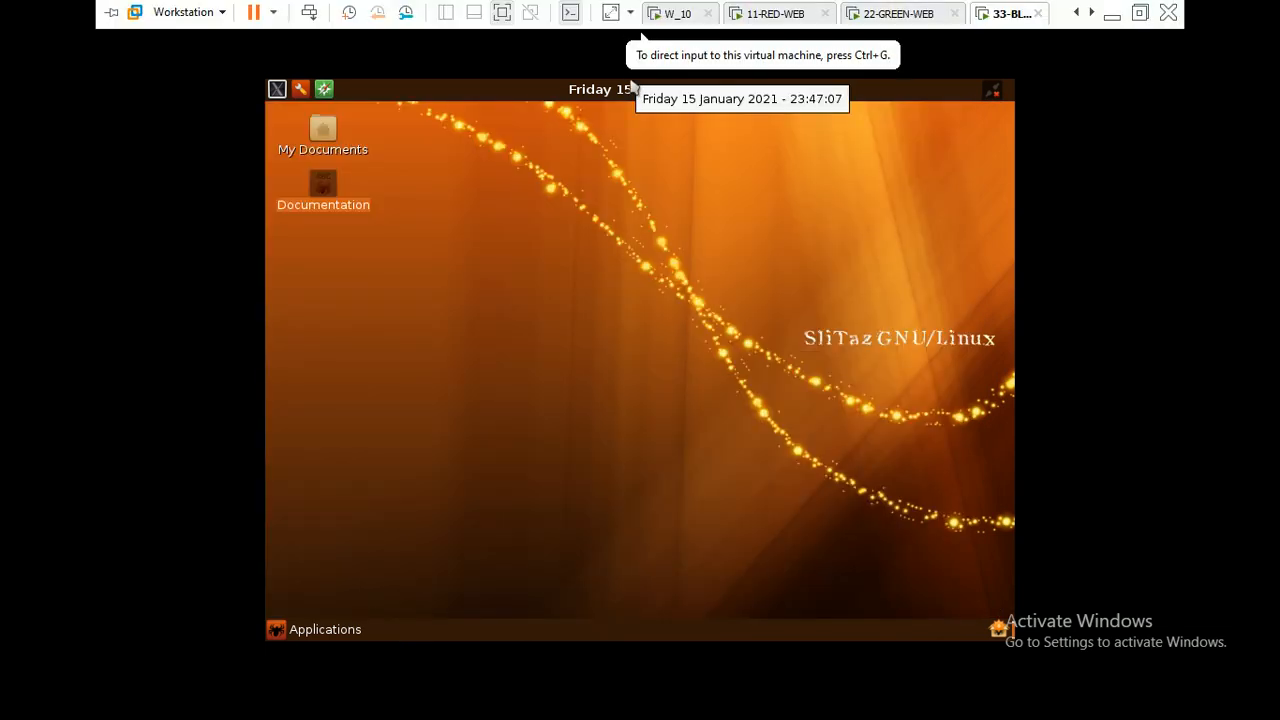
pyautogui.click(611, 13)
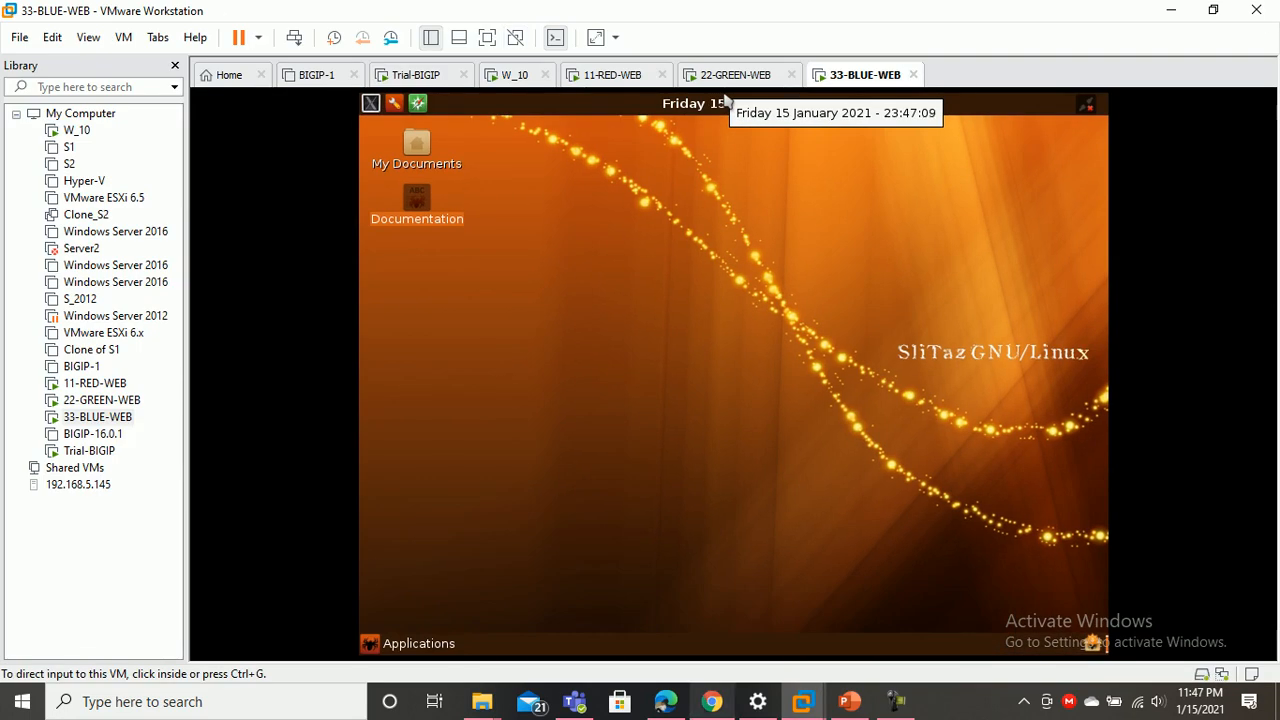
# Continue past Resource Provisioning (LTM Nominal) and the self-signed Device Certificates to Platform
pyautogui.click(712, 701)
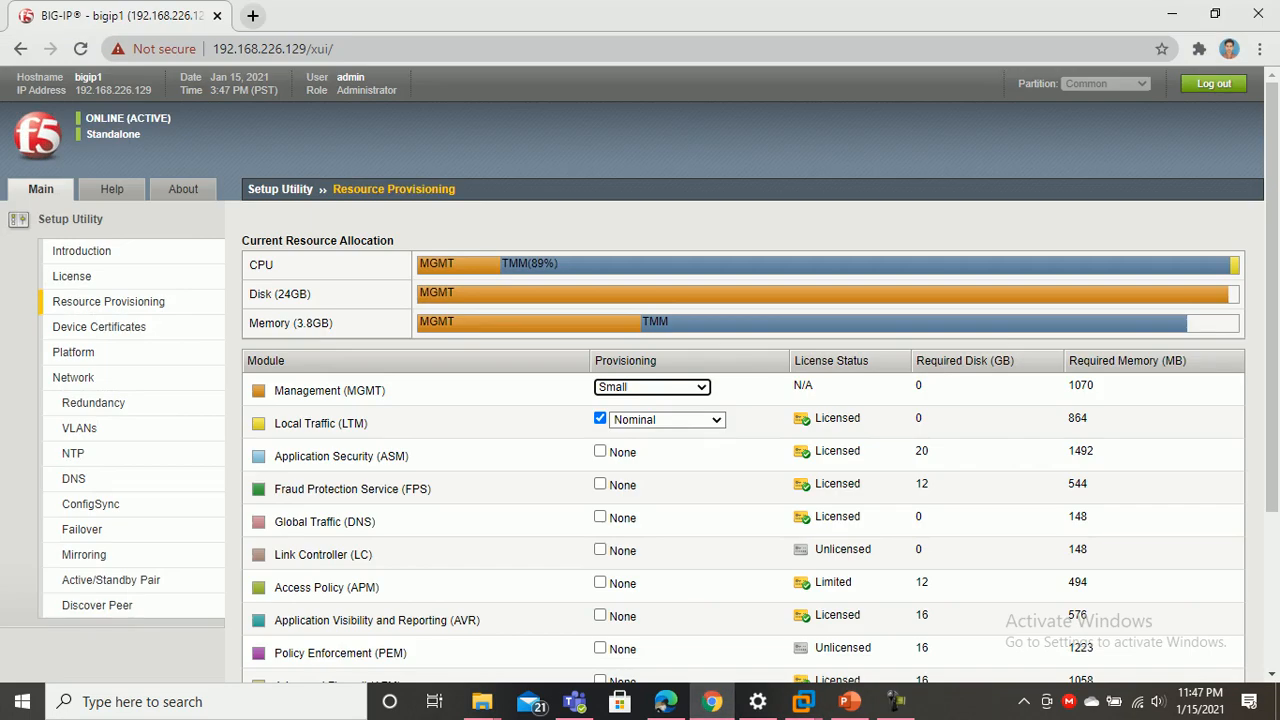
pyautogui.scroll(-3, 750, 420)
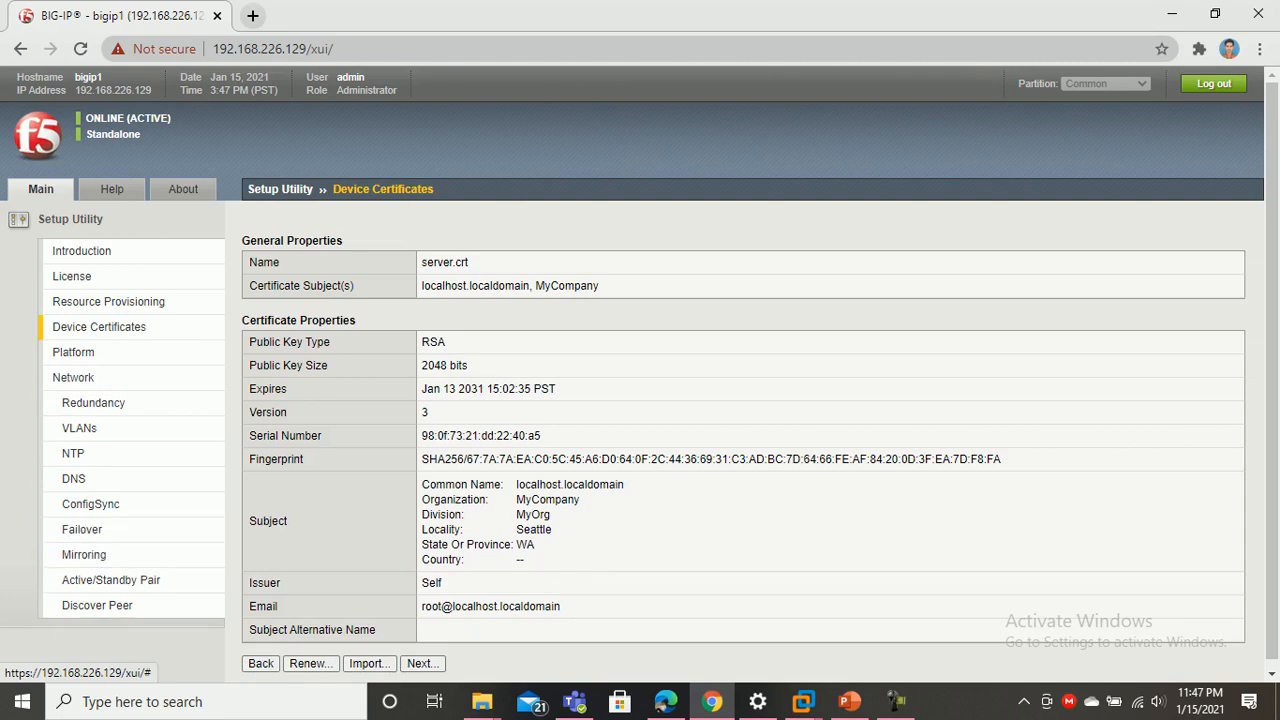
pyautogui.scroll(-1, 639, 374)
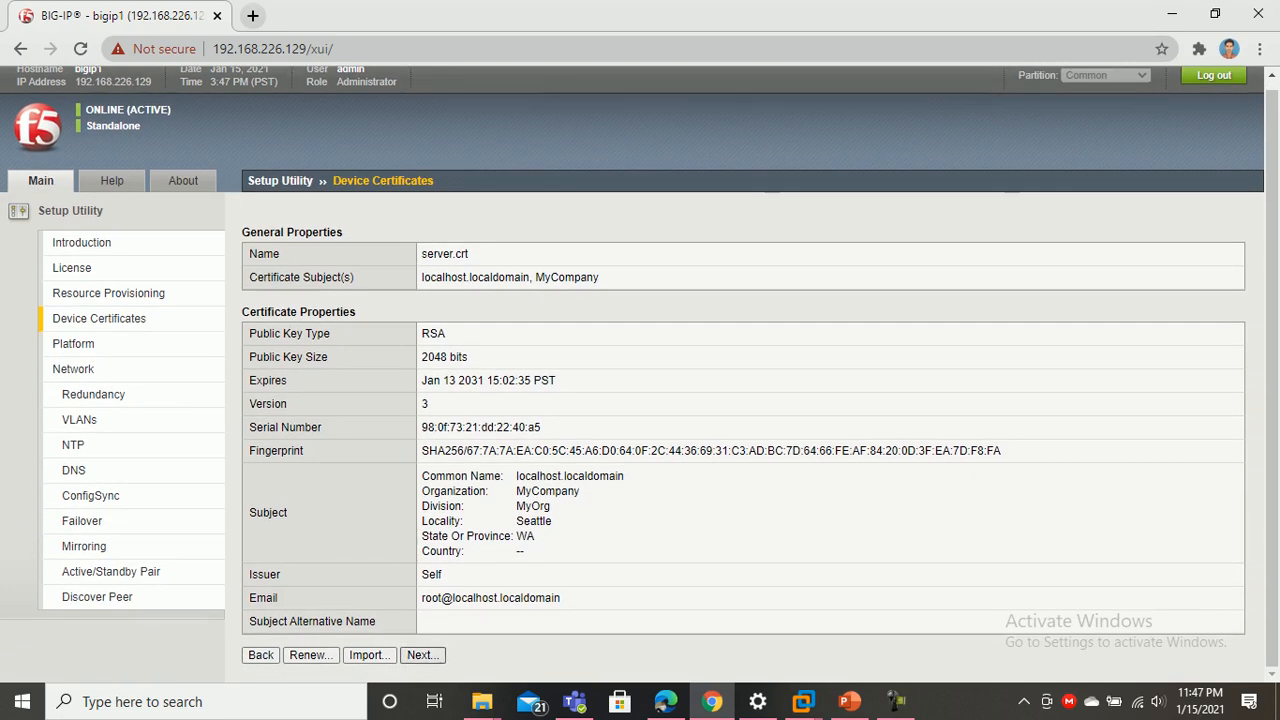
pyautogui.click(420, 655)
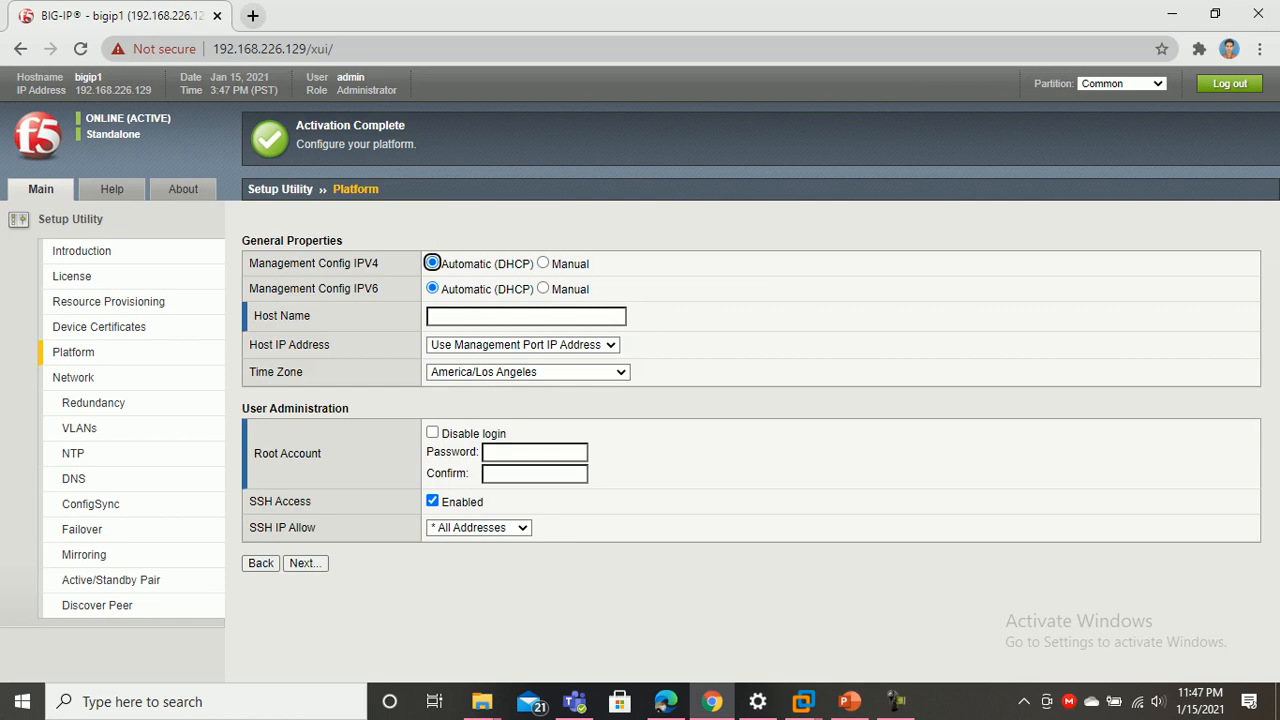
# Fill in the suggested host name, enter and confirm the root account password, and submit
pyautogui.click(526, 316)
pyautogui.press('Down')
pyautogui.press('Return')
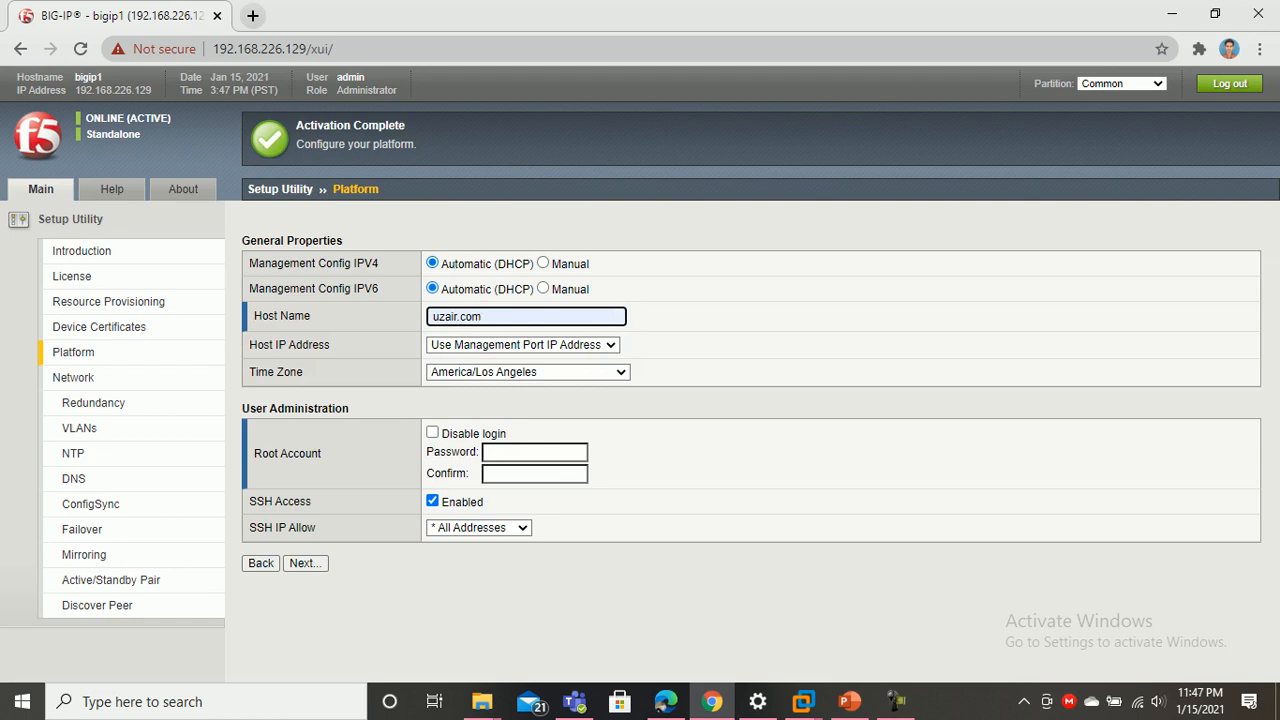
pyautogui.click(534, 452)
pyautogui.write('admin@123')
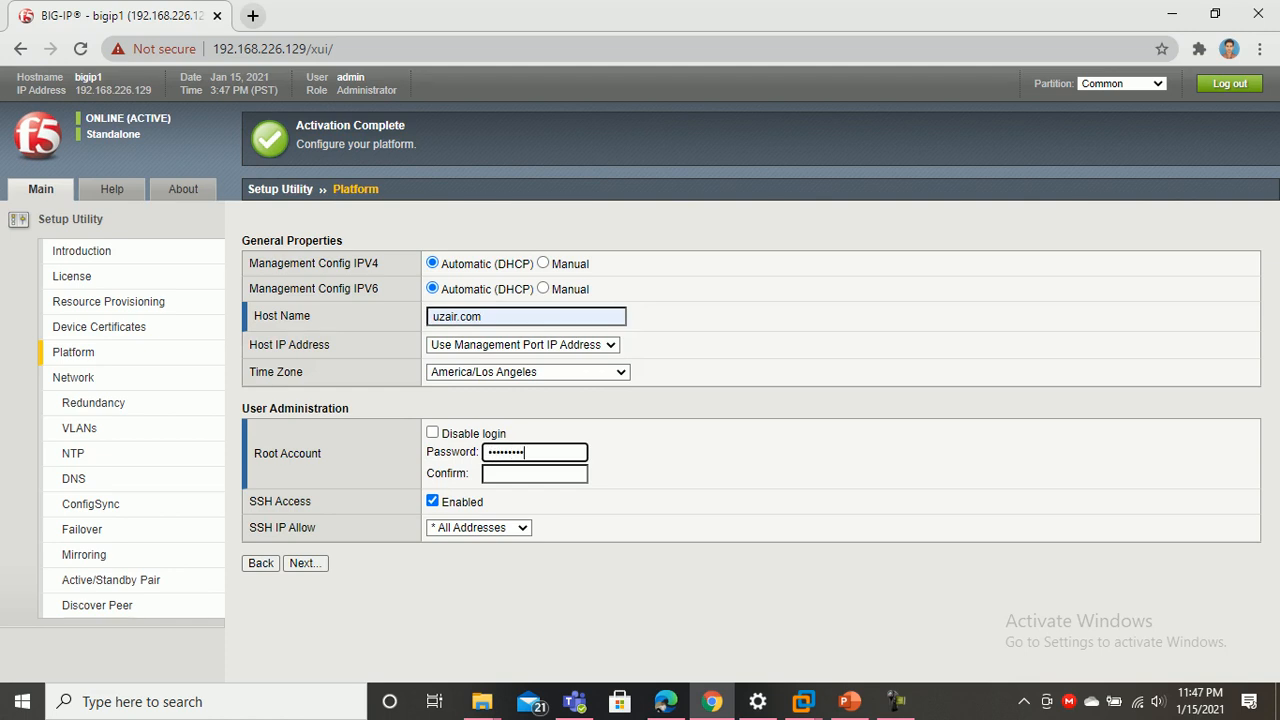
pyautogui.press('Tab')
pyautogui.write('admin@123')
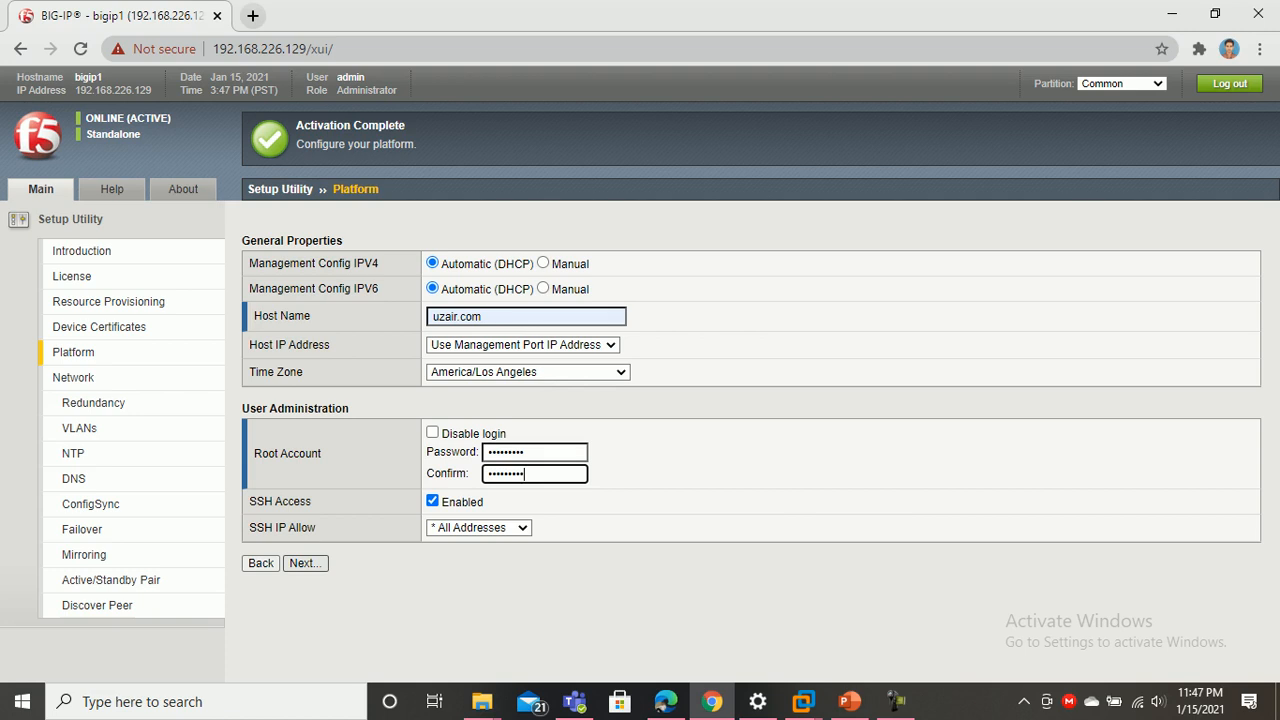
pyautogui.press('Return')
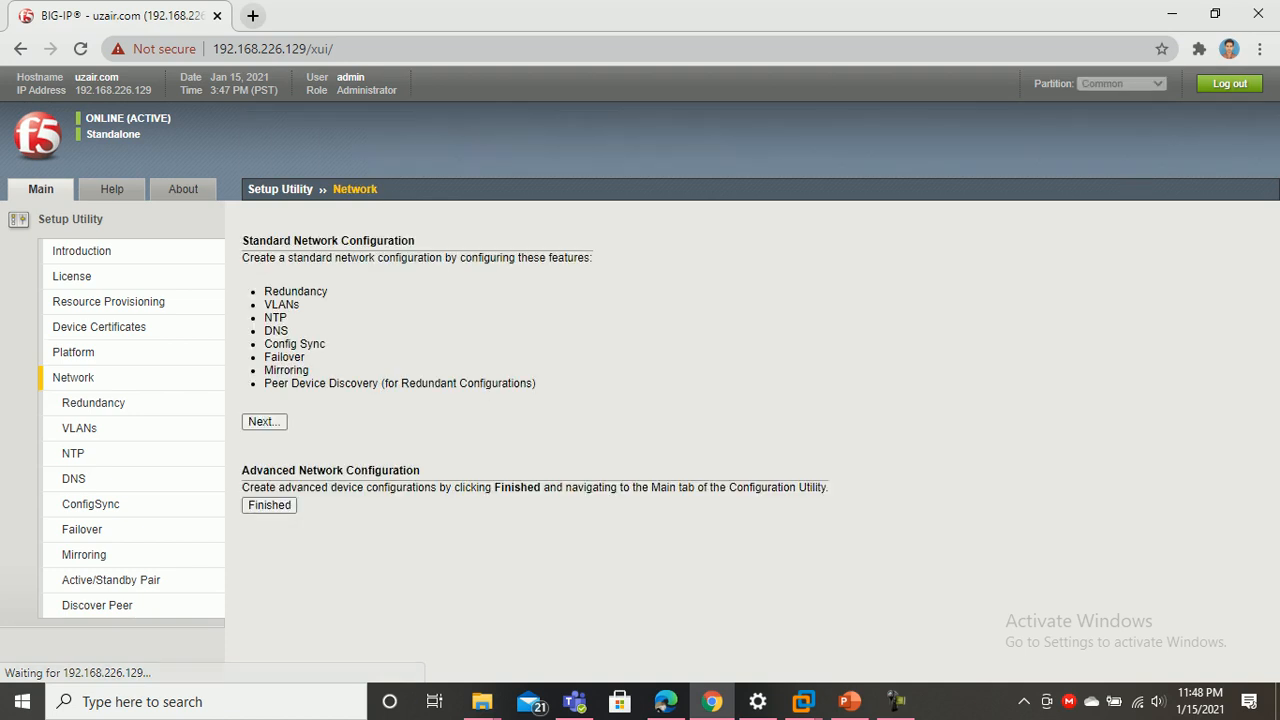
# Advance through the Redundancy options to the internal VLAN page, then bring up the topology slides
pyautogui.click(264, 421)
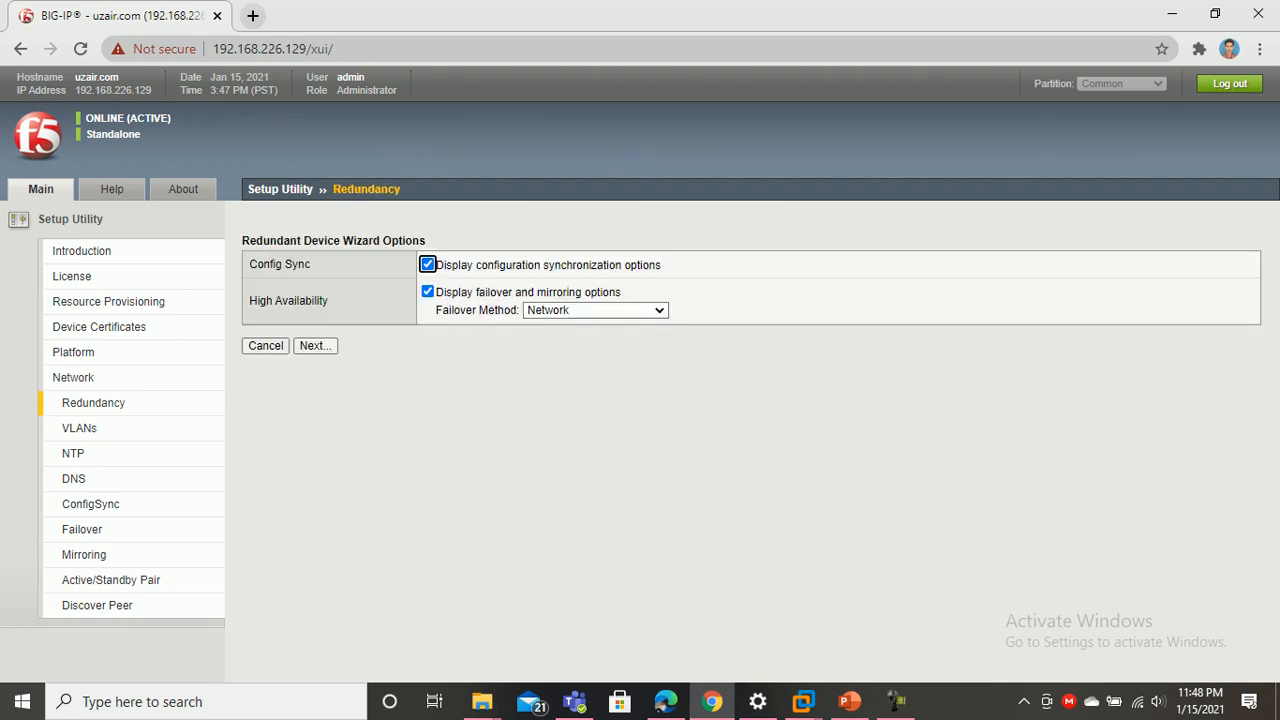
pyautogui.click(314, 345)
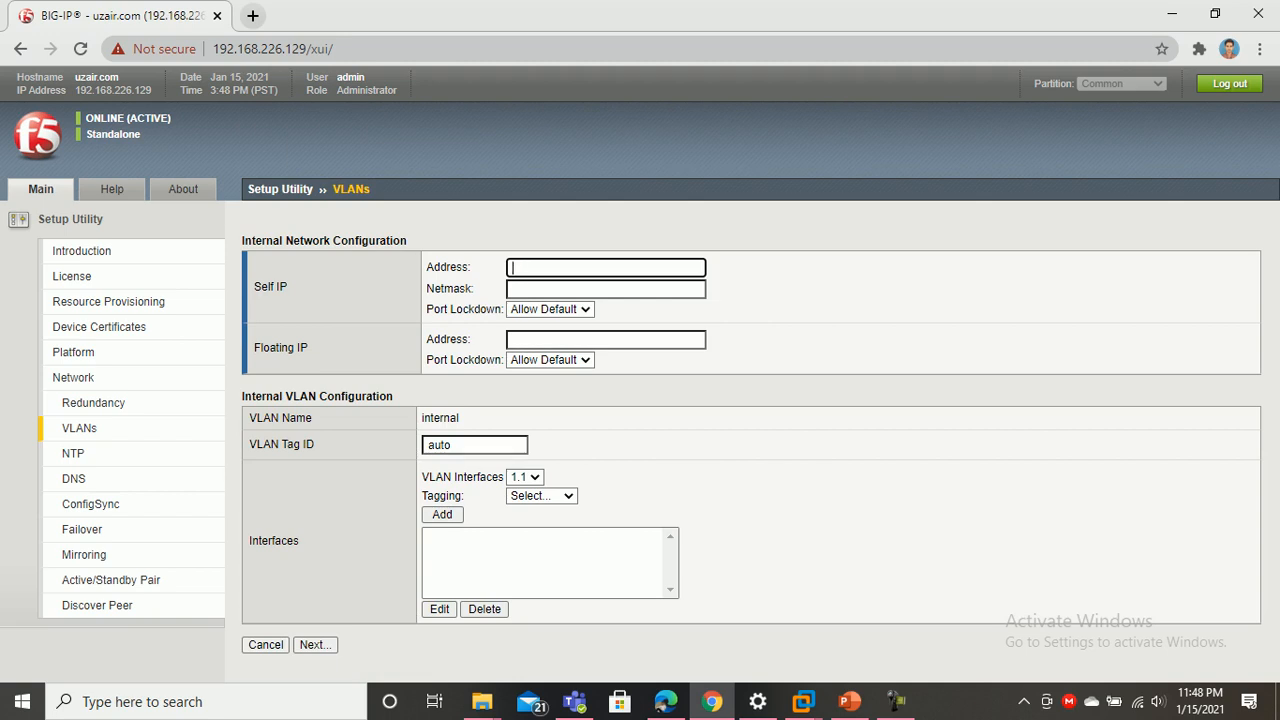
pyautogui.click(849, 701)
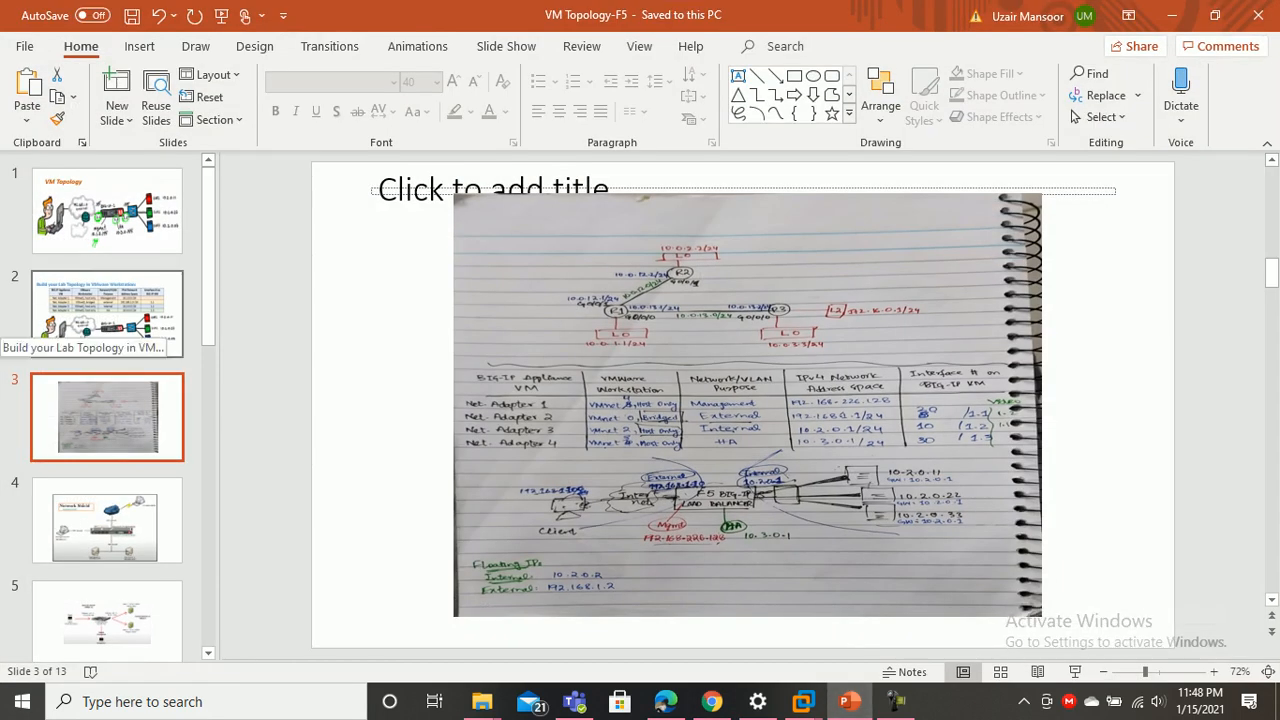
# Review slide 2's topology table and slide 3's network sketch, then return to BIG-IP
pyautogui.click(107, 315)
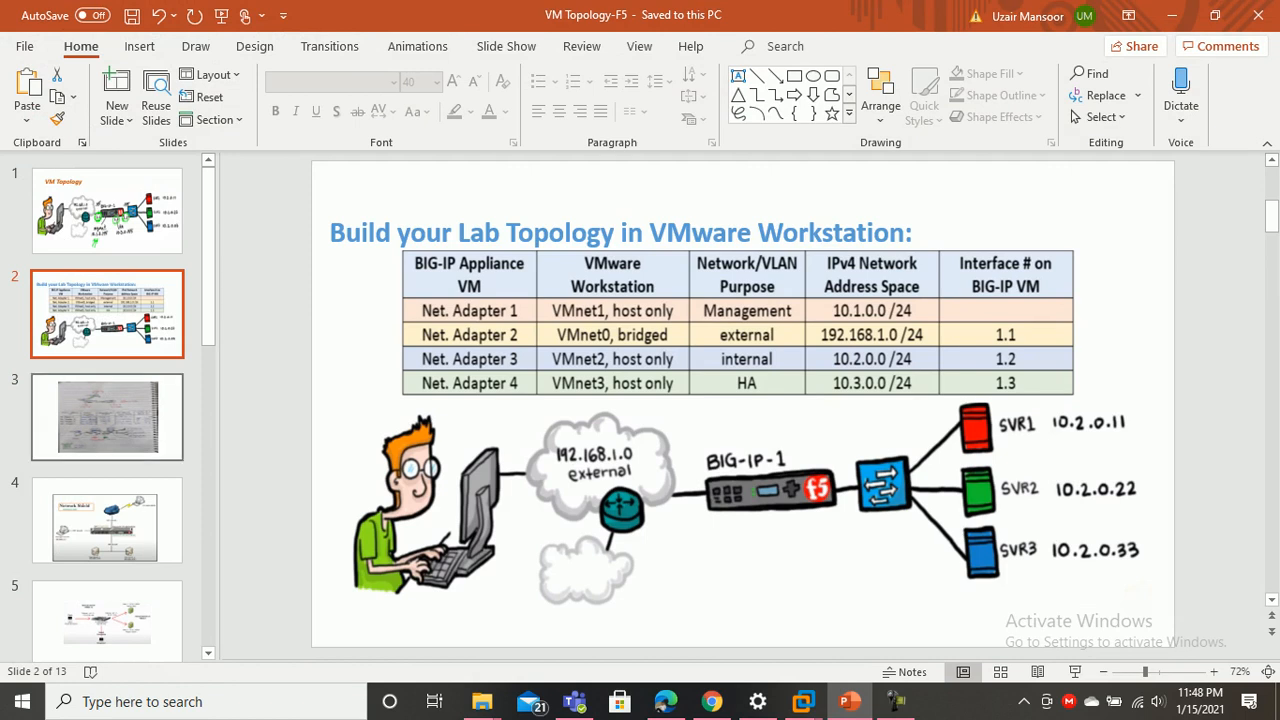
pyautogui.click(107, 417)
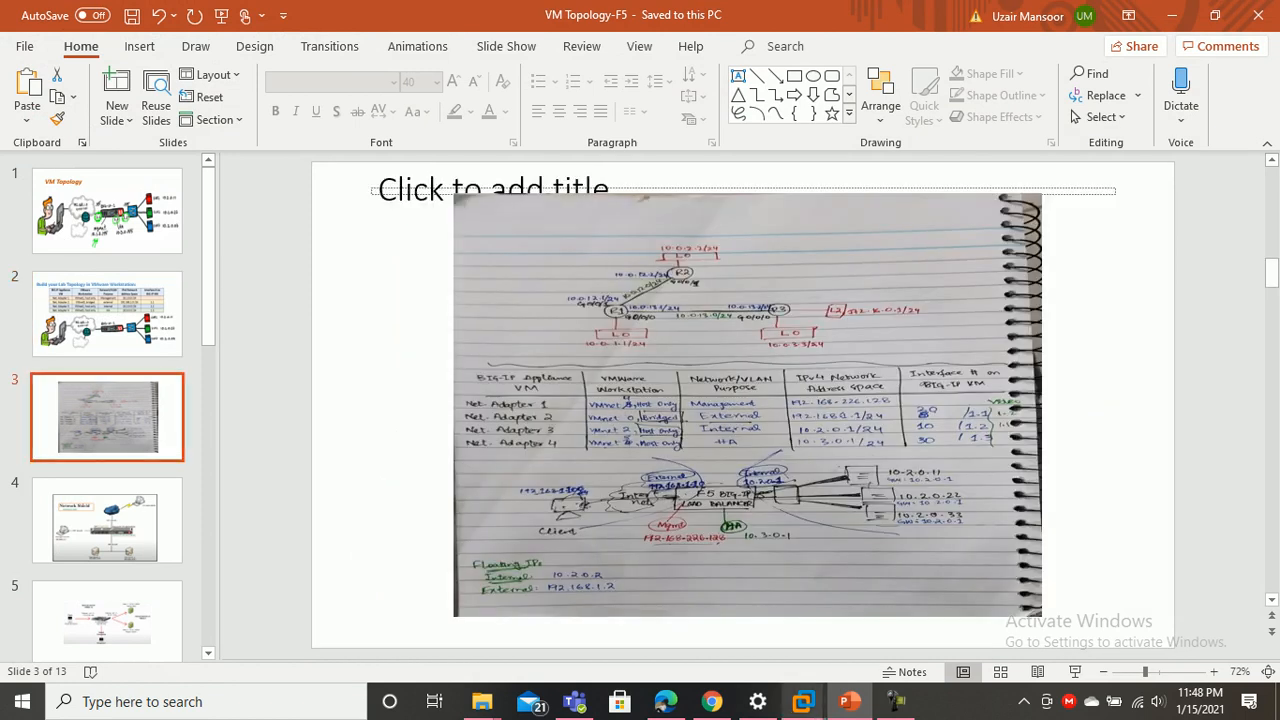
pyautogui.click(849, 701)
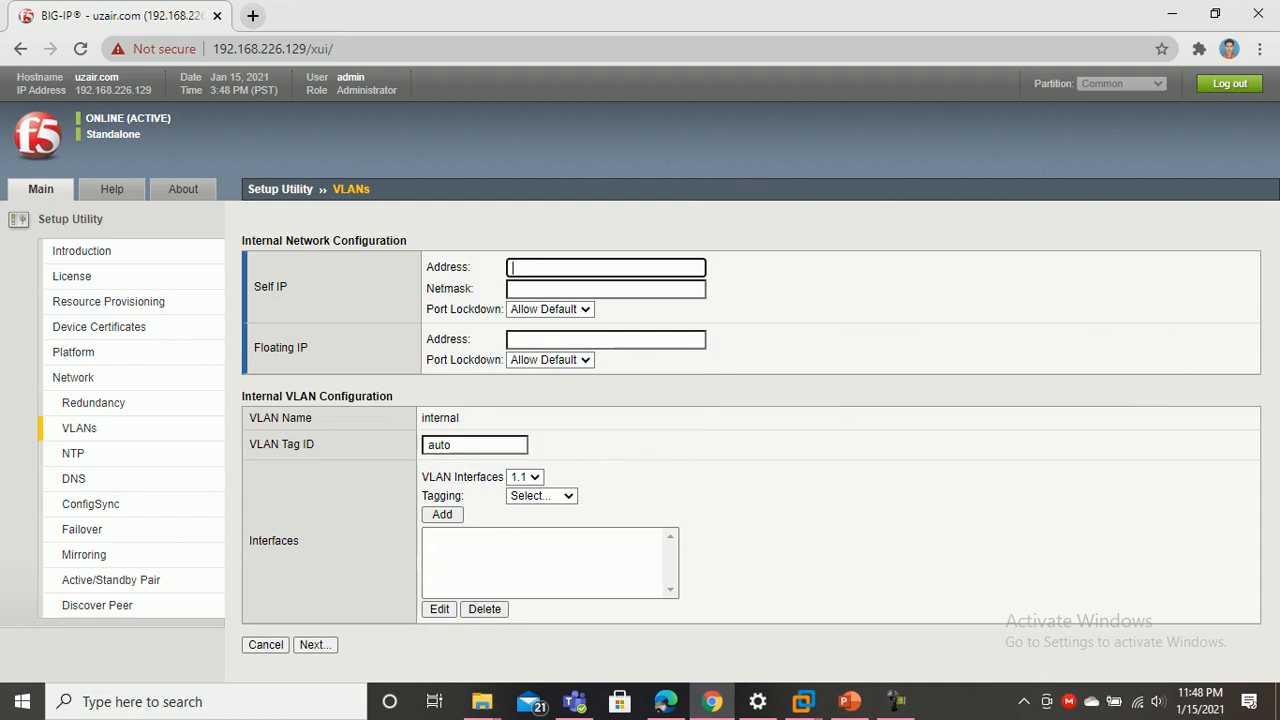
# Set the internal self IP to 10.2.0.1 with netmask 255.255.255.0
pyautogui.press('Down')
pyautogui.press('Down')
pyautogui.press('Down')
pyautogui.press('Down')
pyautogui.press('Return')
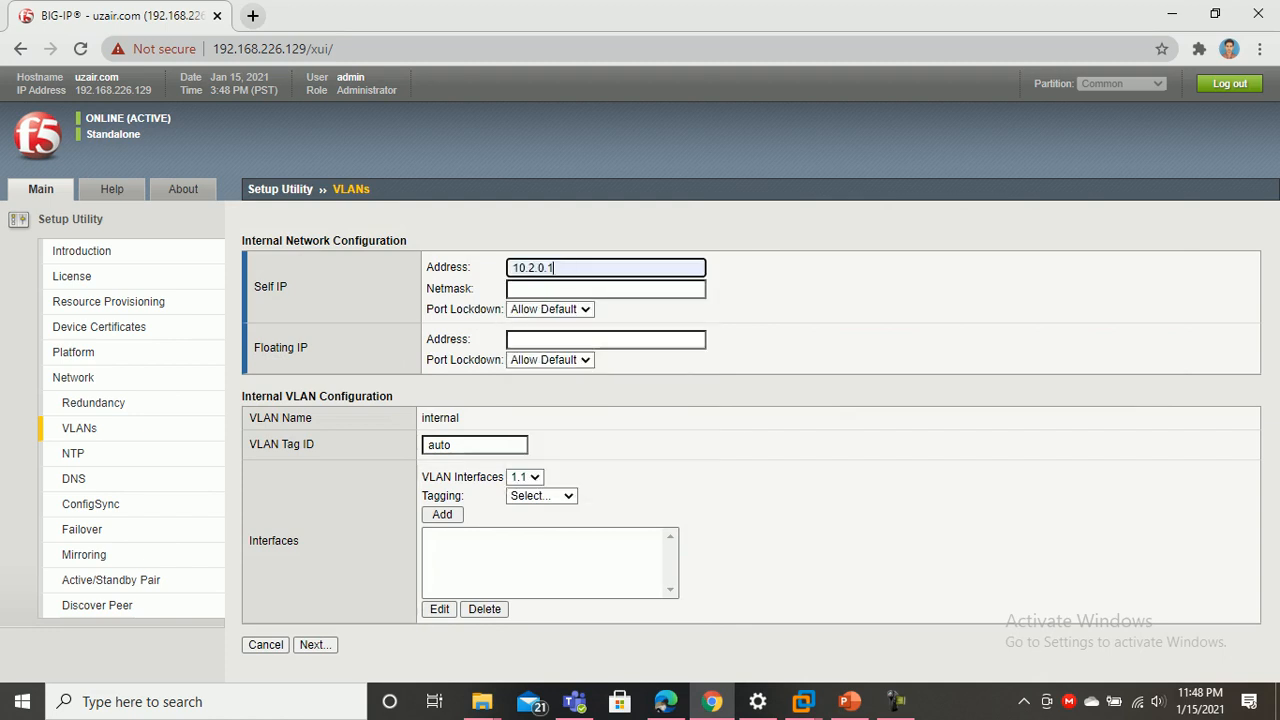
pyautogui.press('Tab')
pyautogui.press('Down')
pyautogui.press('Down')
pyautogui.press('Return')
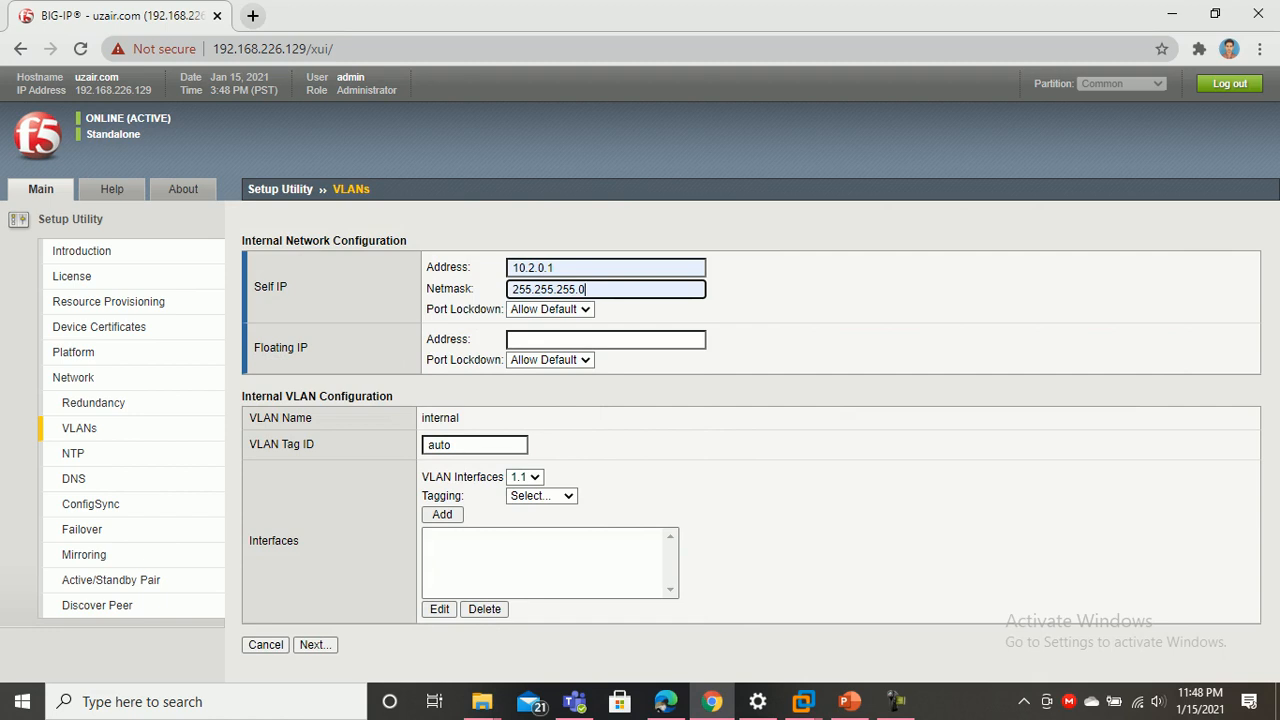
# Try the floating IP field and leave its port lockdown at Allow Default
pyautogui.click(605, 339)
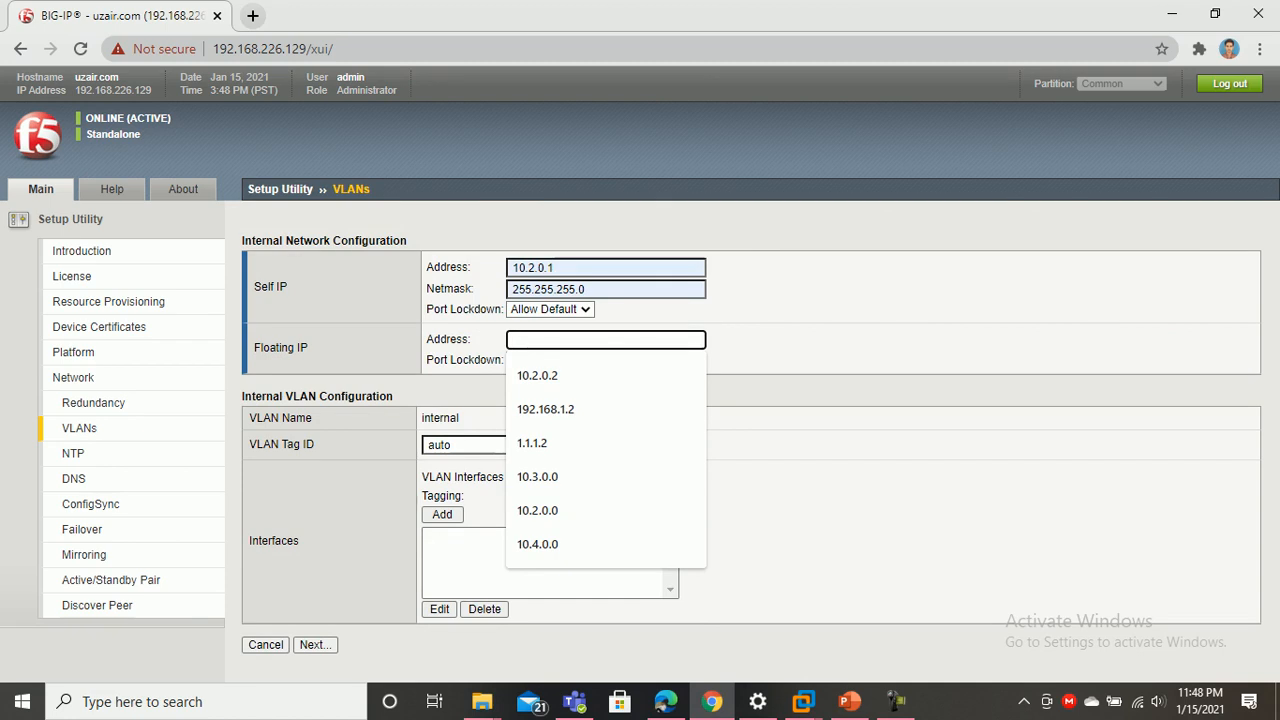
pyautogui.press('Tab')
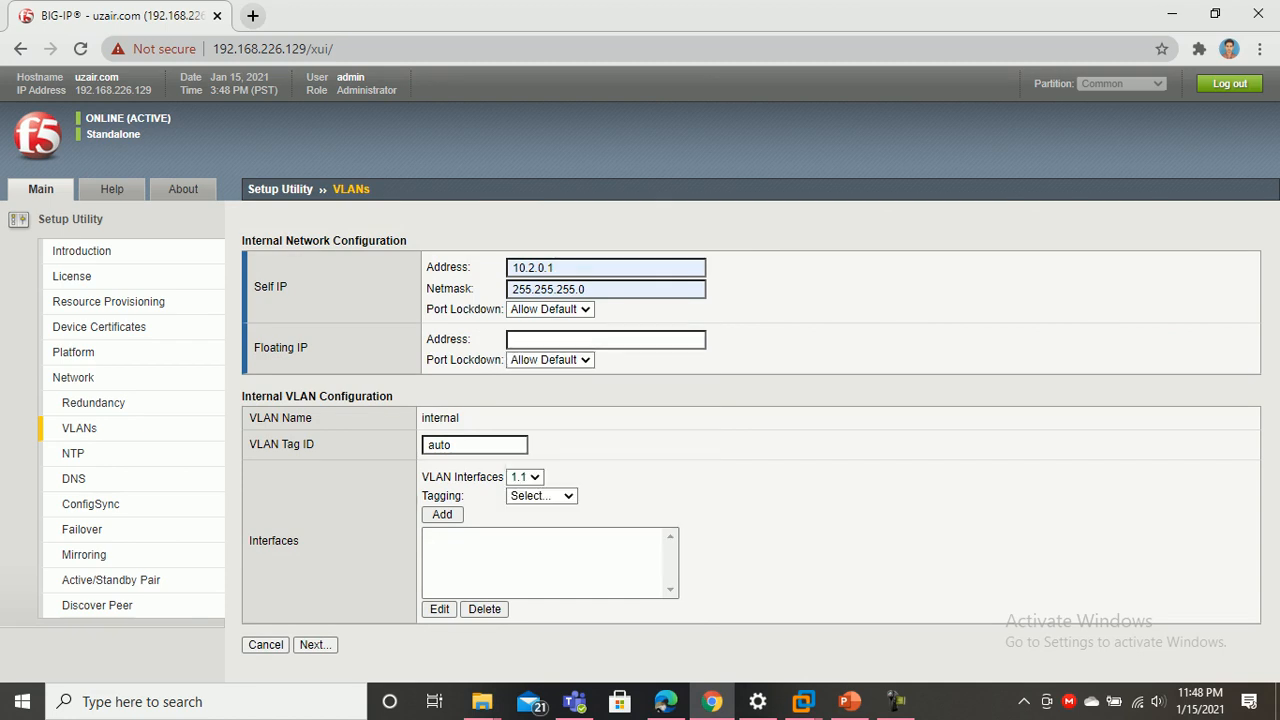
pyautogui.click(605, 339)
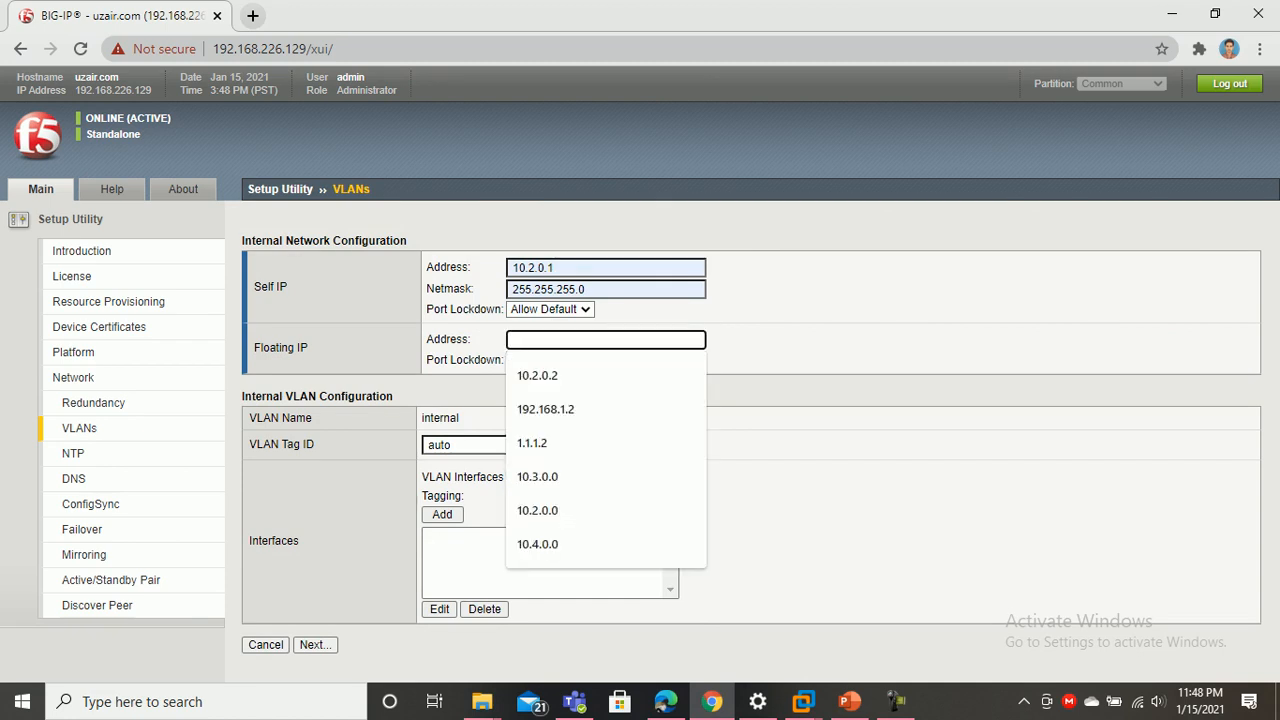
pyautogui.press('Tab')
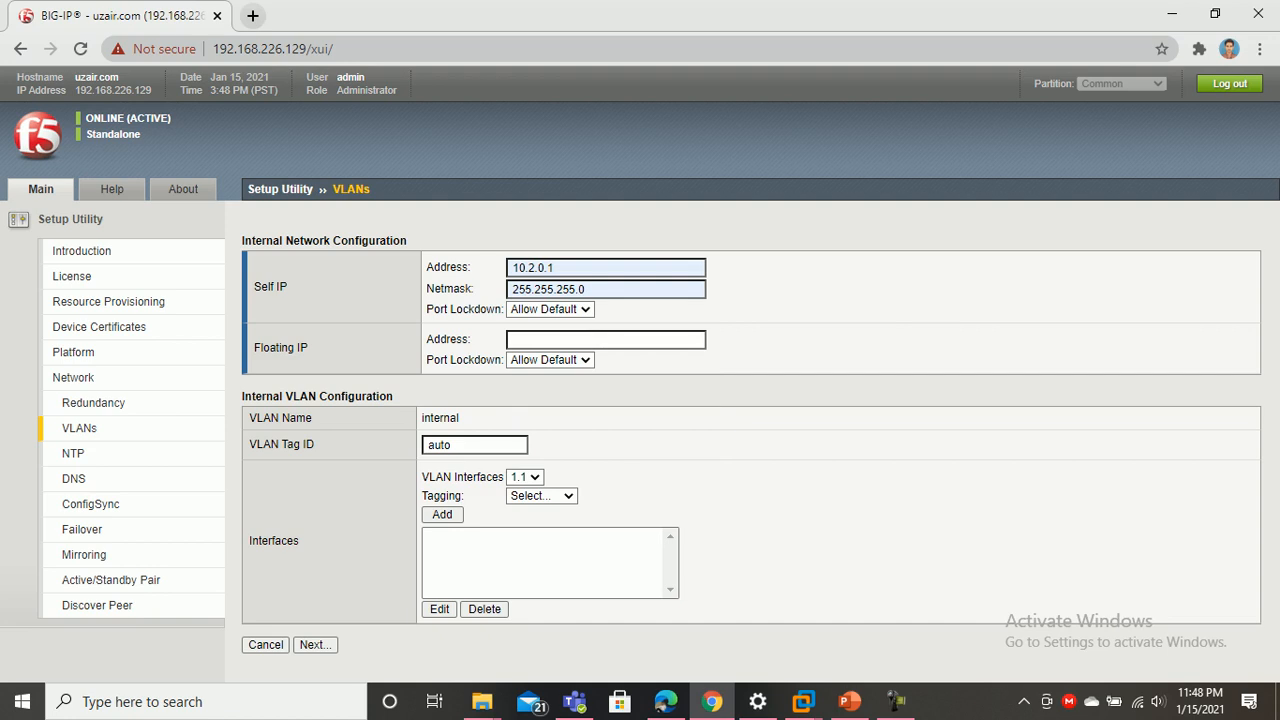
pyautogui.click(452, 444)
pyautogui.click(549, 360)
pyautogui.click(550, 378)
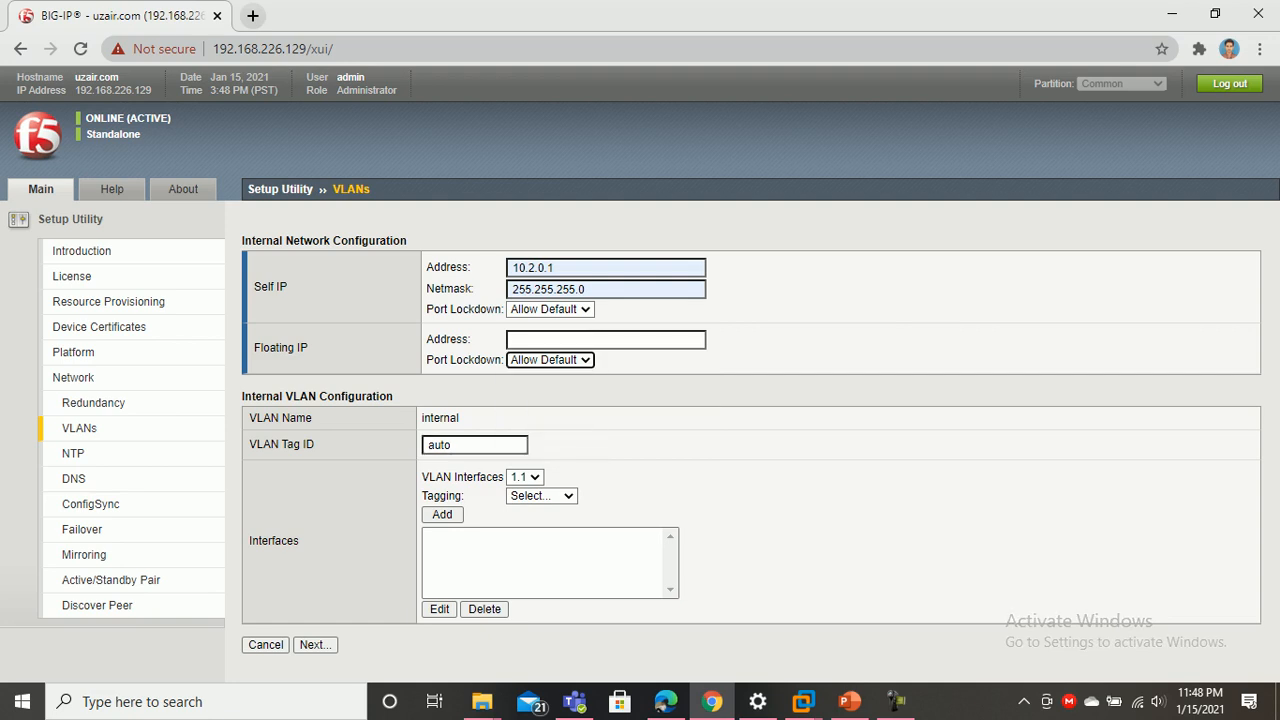
pyautogui.click(605, 339)
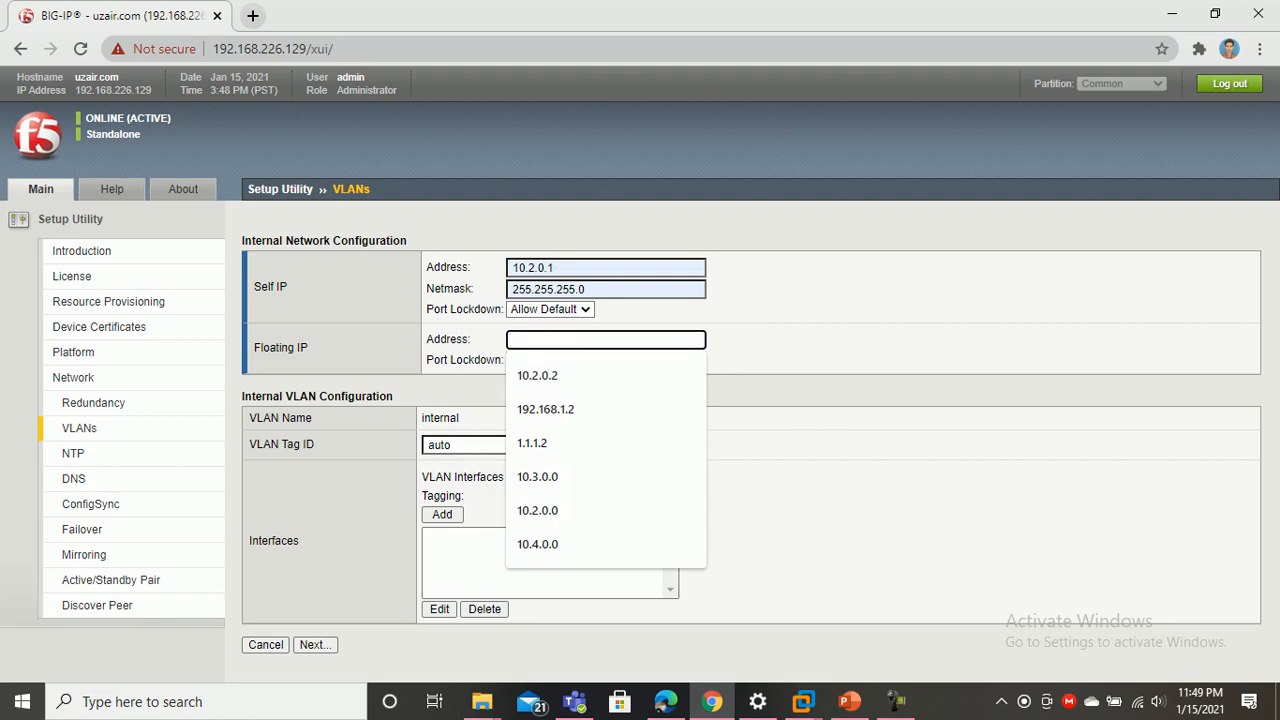
pyautogui.press('Escape')
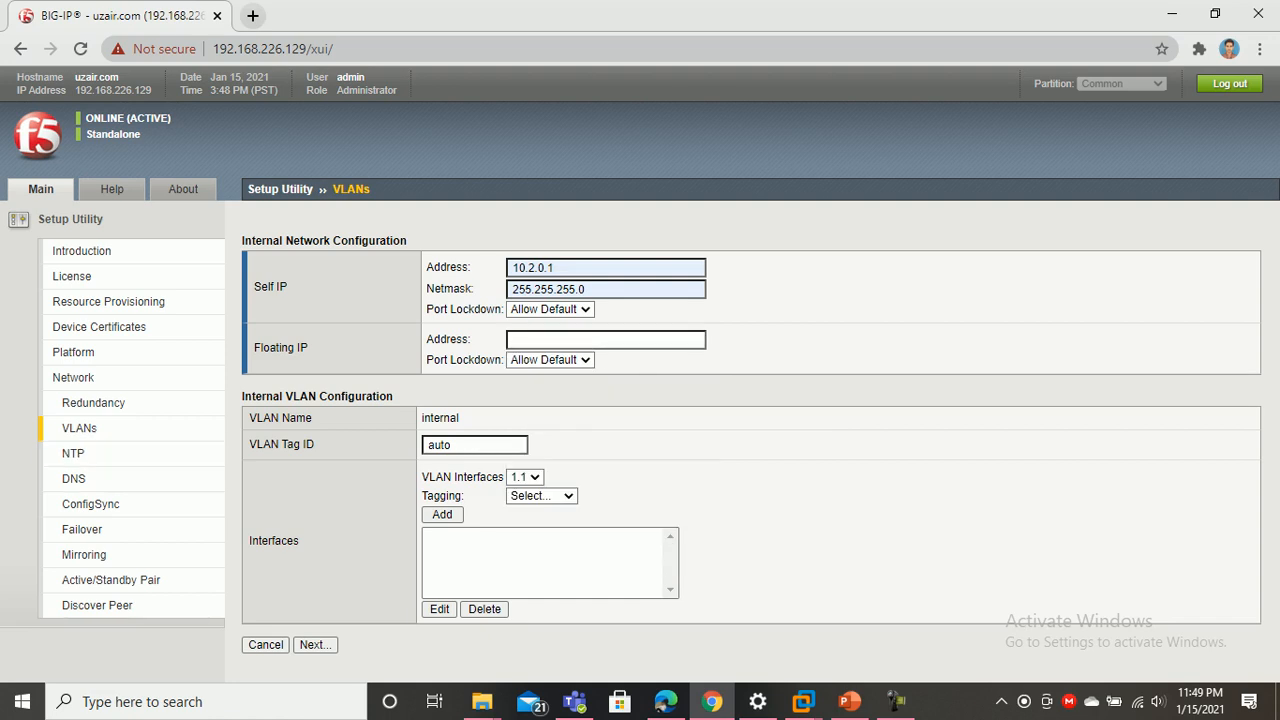
# Give the internal VLAN tag 10, add interface 1.2 untagged, and submit
pyautogui.press('Tab')
pyautogui.press('Tab')
pyautogui.write('10')
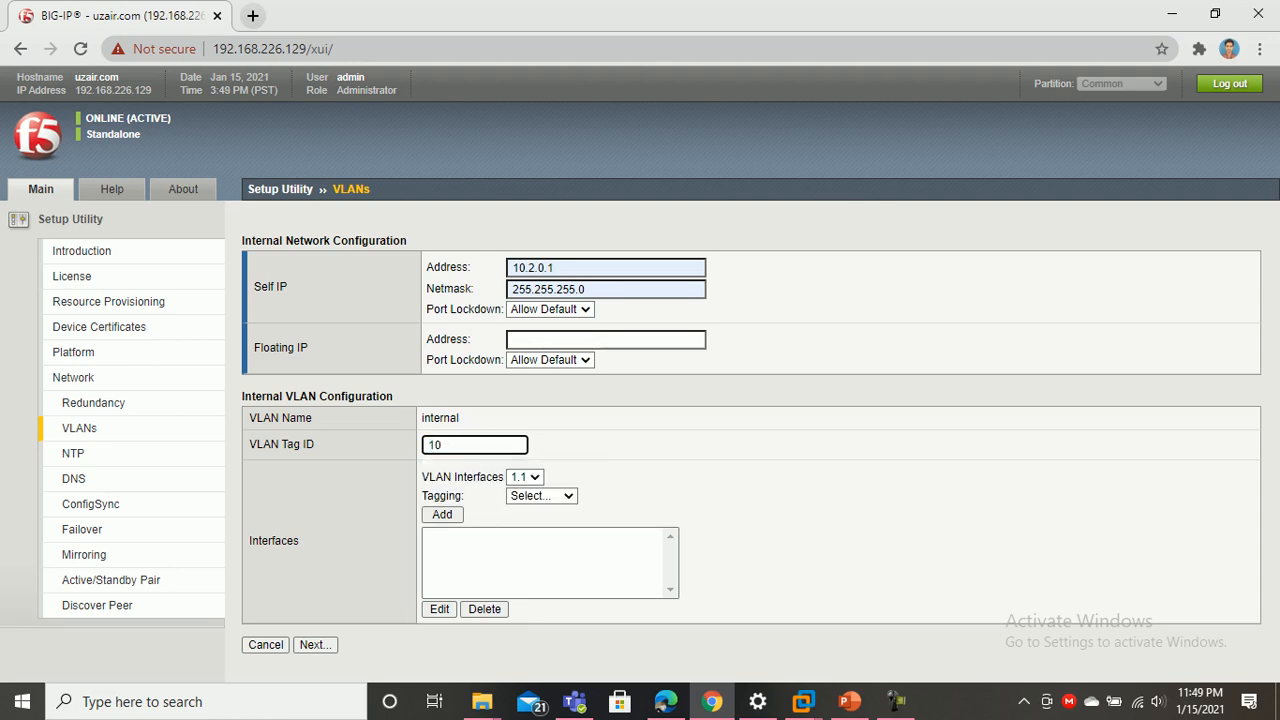
pyautogui.press('Tab')
pyautogui.hotkey('alt', 'Down')
pyautogui.press('Down')
pyautogui.press('Return')
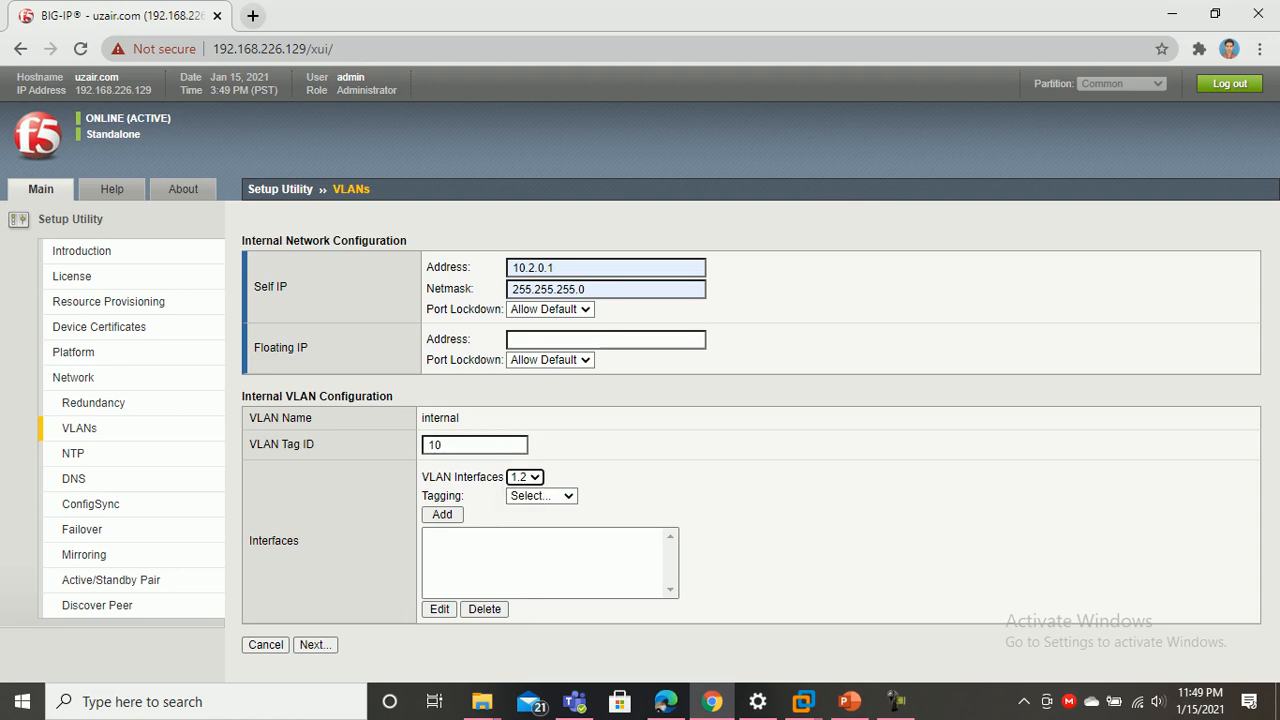
pyautogui.press('Tab')
pyautogui.hotkey('alt', 'Down')
pyautogui.press('Down')
pyautogui.press('Down')
pyautogui.press('Return')
pyautogui.press('Tab')
pyautogui.press('Return')
pyautogui.press('Tab')
pyautogui.press('Tab')
pyautogui.press('Tab')
pyautogui.press('Tab')
pyautogui.press('Tab')
pyautogui.press('Return')
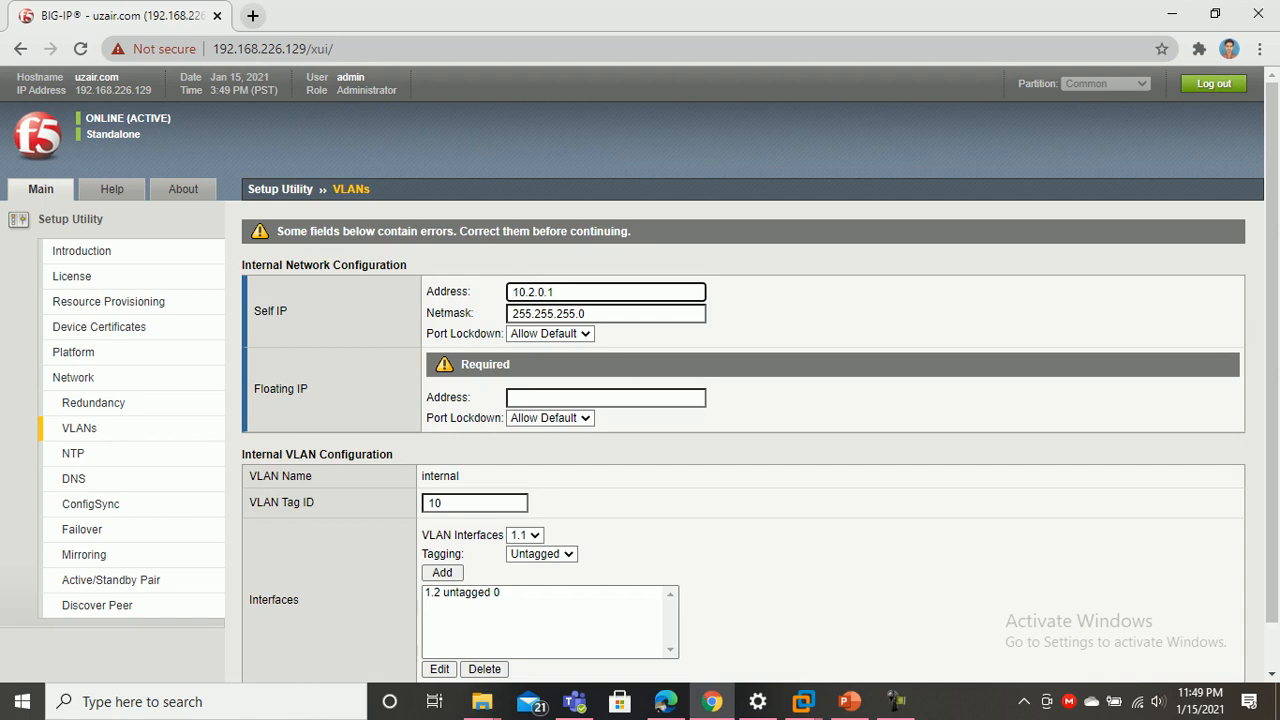
# Fill in the required floating IP 10.2.0.2 and continue to External Network Configuration
pyautogui.click(605, 397)
pyautogui.press('Down')
pyautogui.press('Return')
pyautogui.scroll(-1, 640, 375)
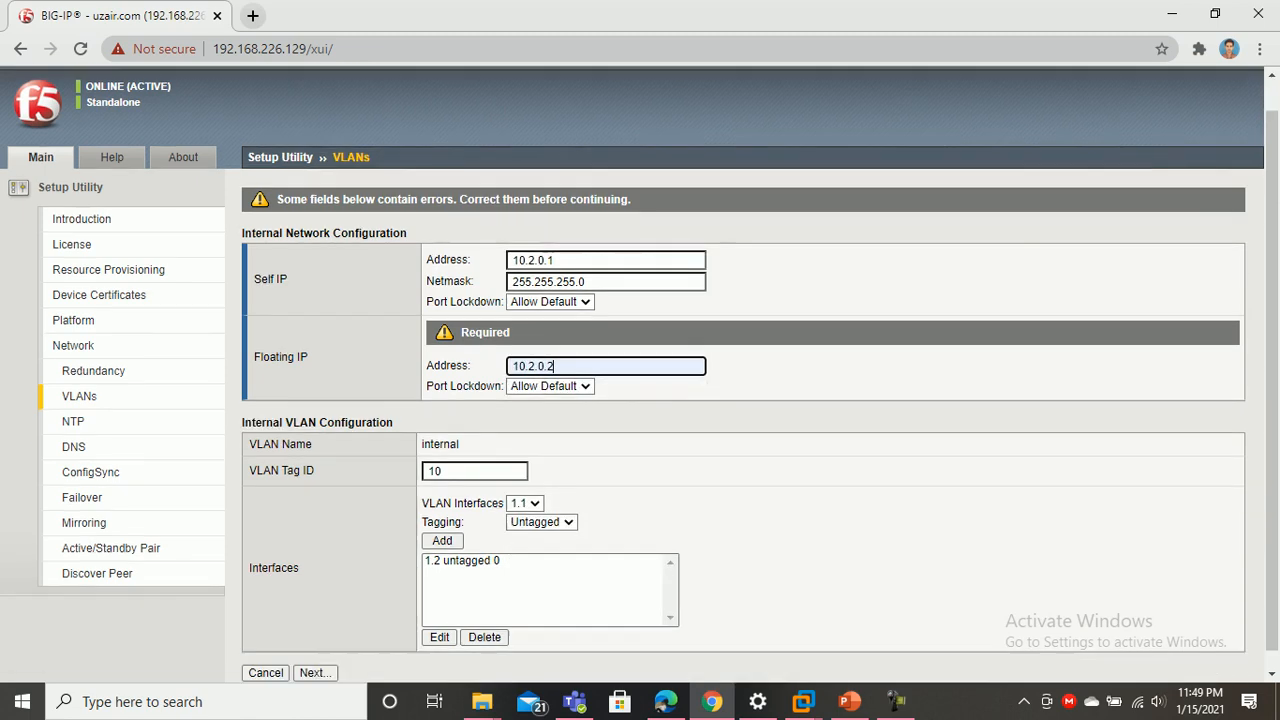
pyautogui.click(313, 655)
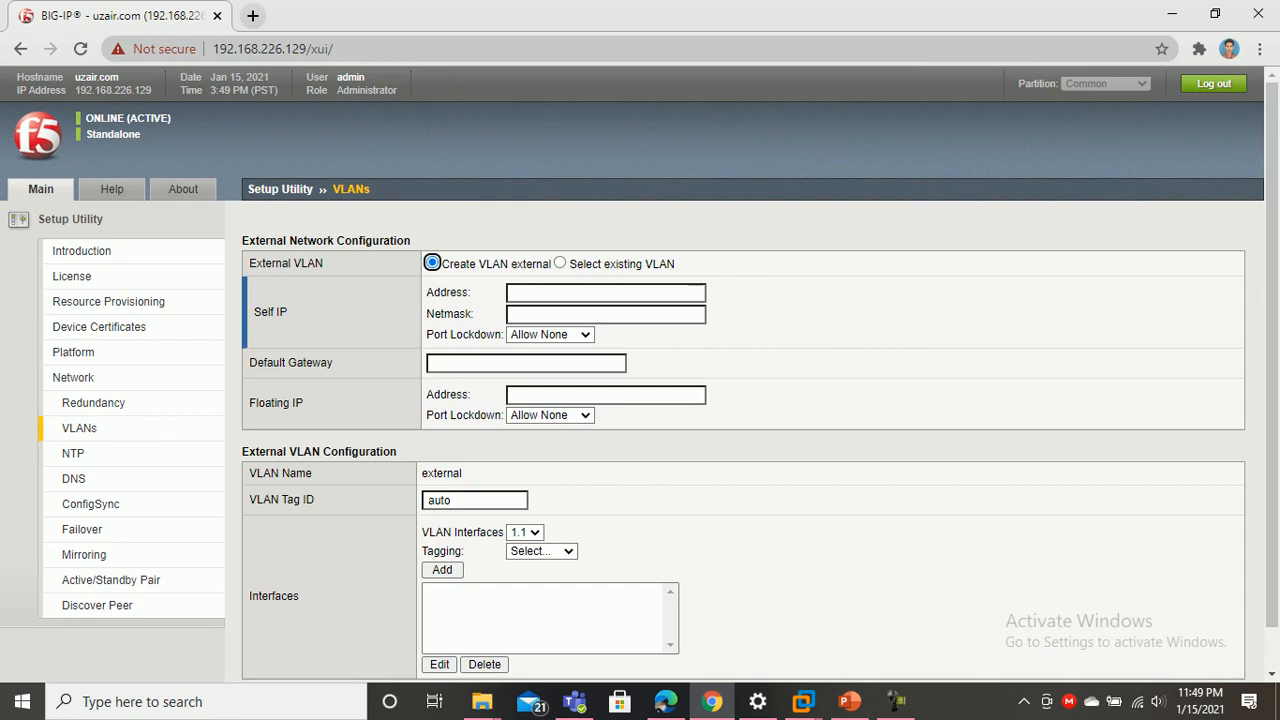
# Set the external self IP to 192.168.1.10 with netmask 255.255.255.0
pyautogui.click(605, 292)
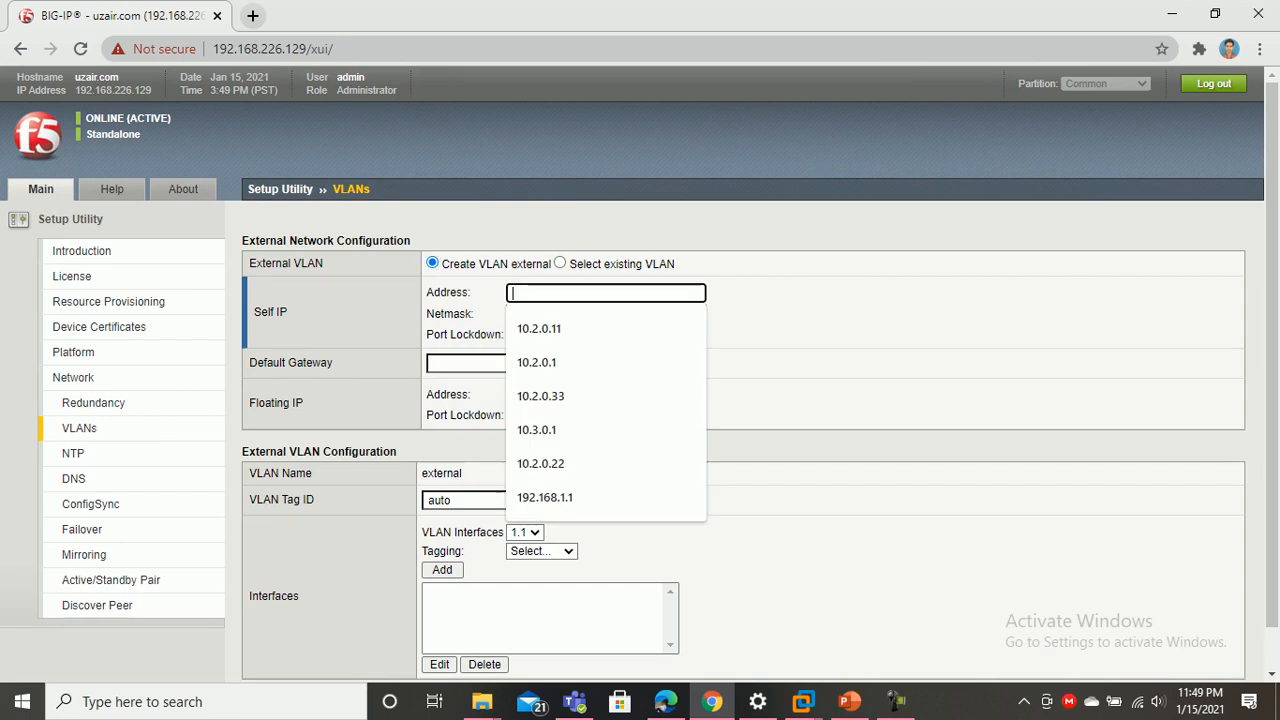
pyautogui.press('Down')
pyautogui.press('Down')
pyautogui.press('Down')
pyautogui.press('Down')
pyautogui.press('Down')
pyautogui.press('Down')
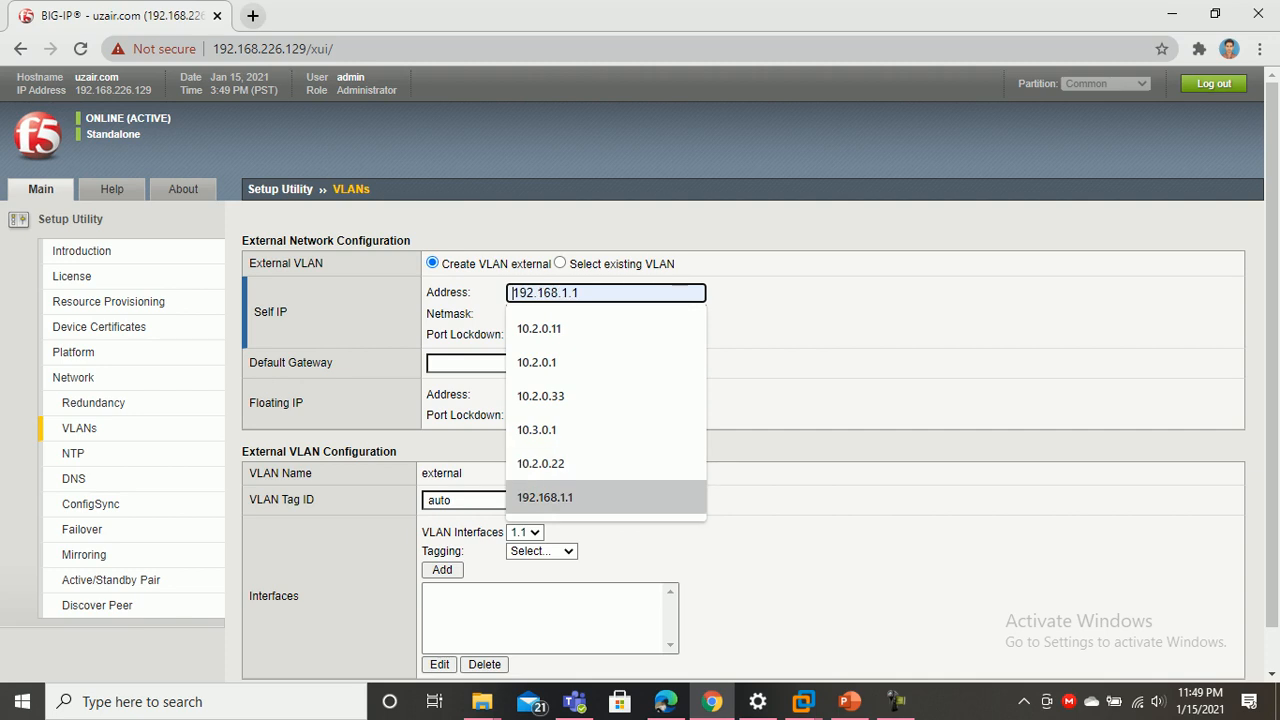
pyautogui.press('Return')
pyautogui.press('Down')
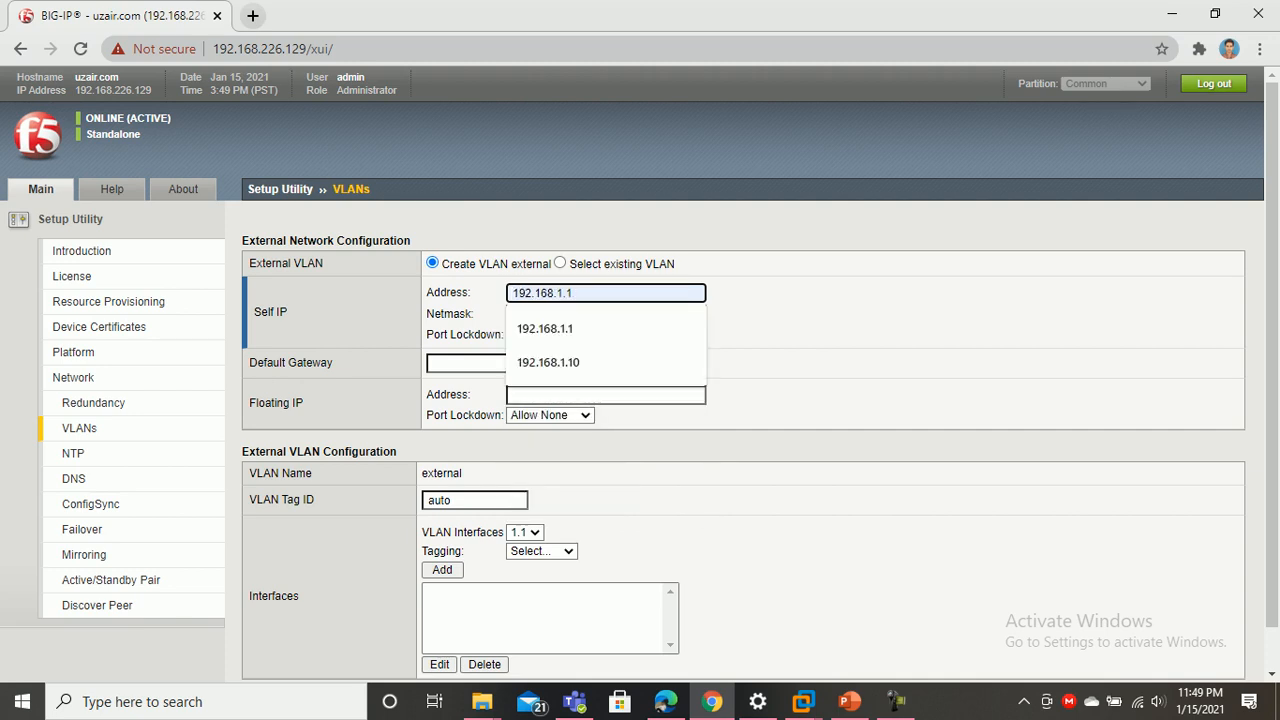
pyautogui.write('0')
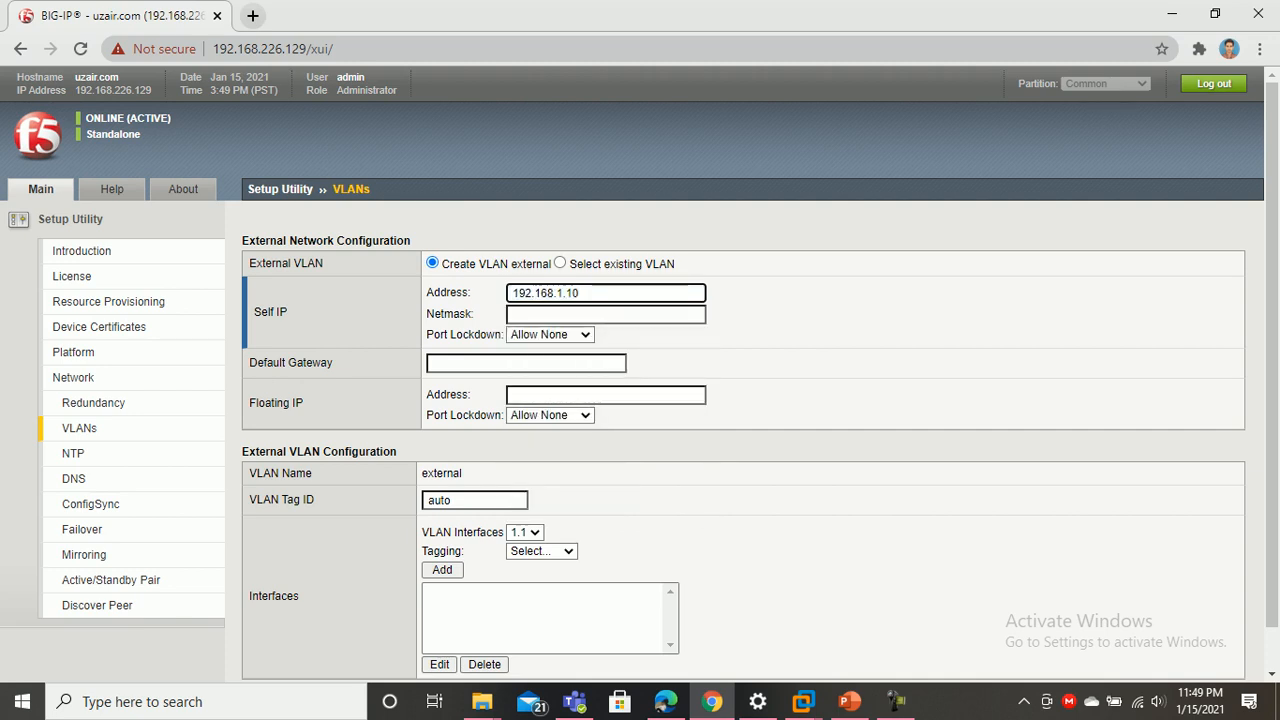
pyautogui.press('Tab')
pyautogui.press('Down')
pyautogui.press('Return')
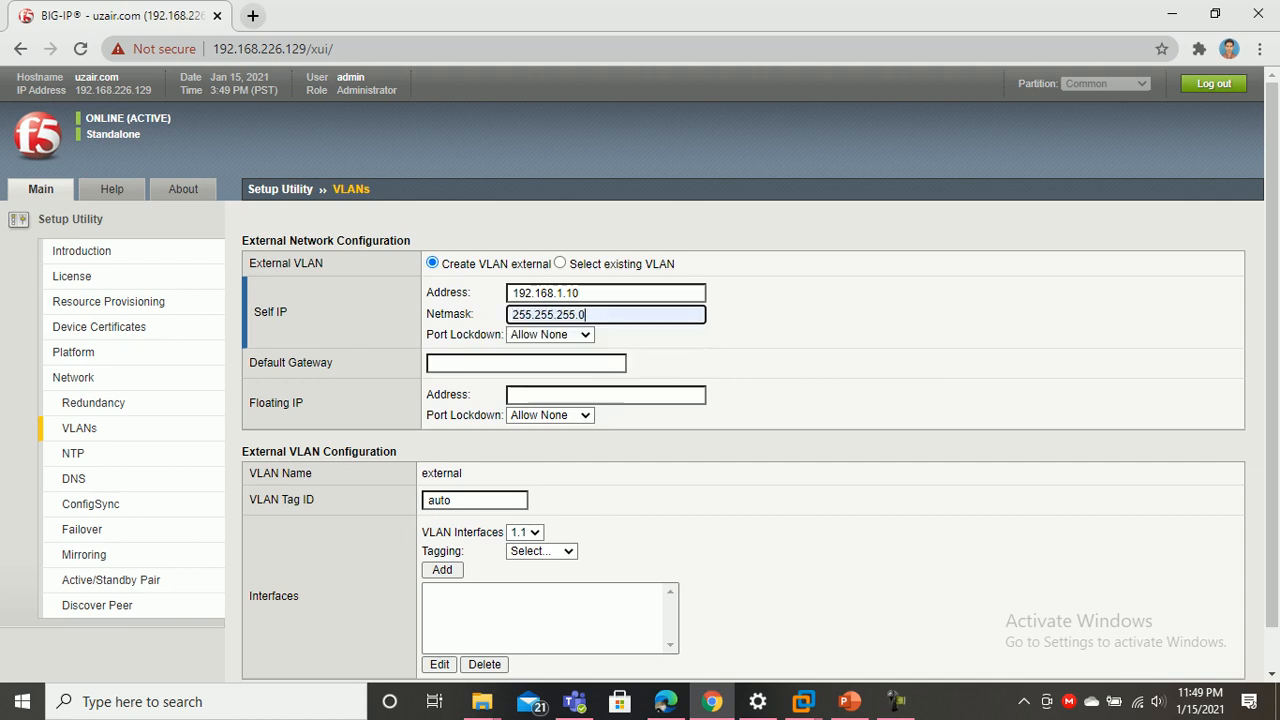
# After checking the topology slides, set the default gateway to 192.168.1.100
pyautogui.click(849, 701)
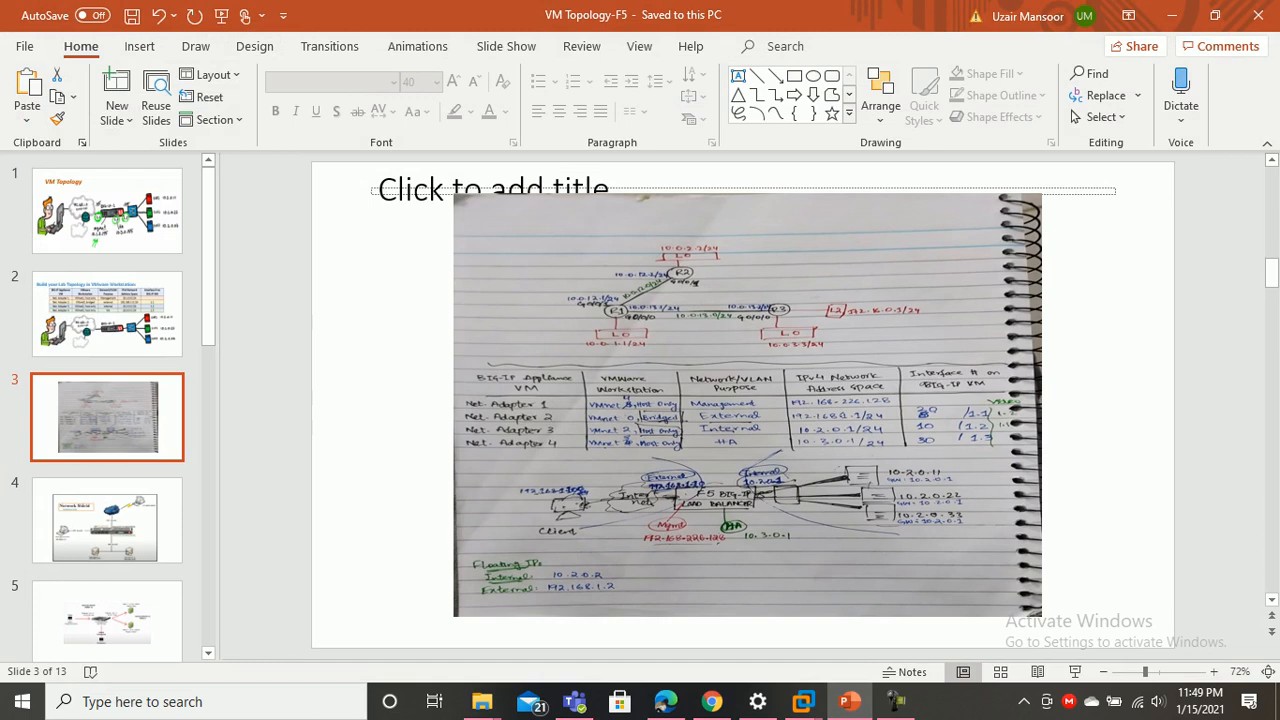
pyautogui.moveTo(849, 701)
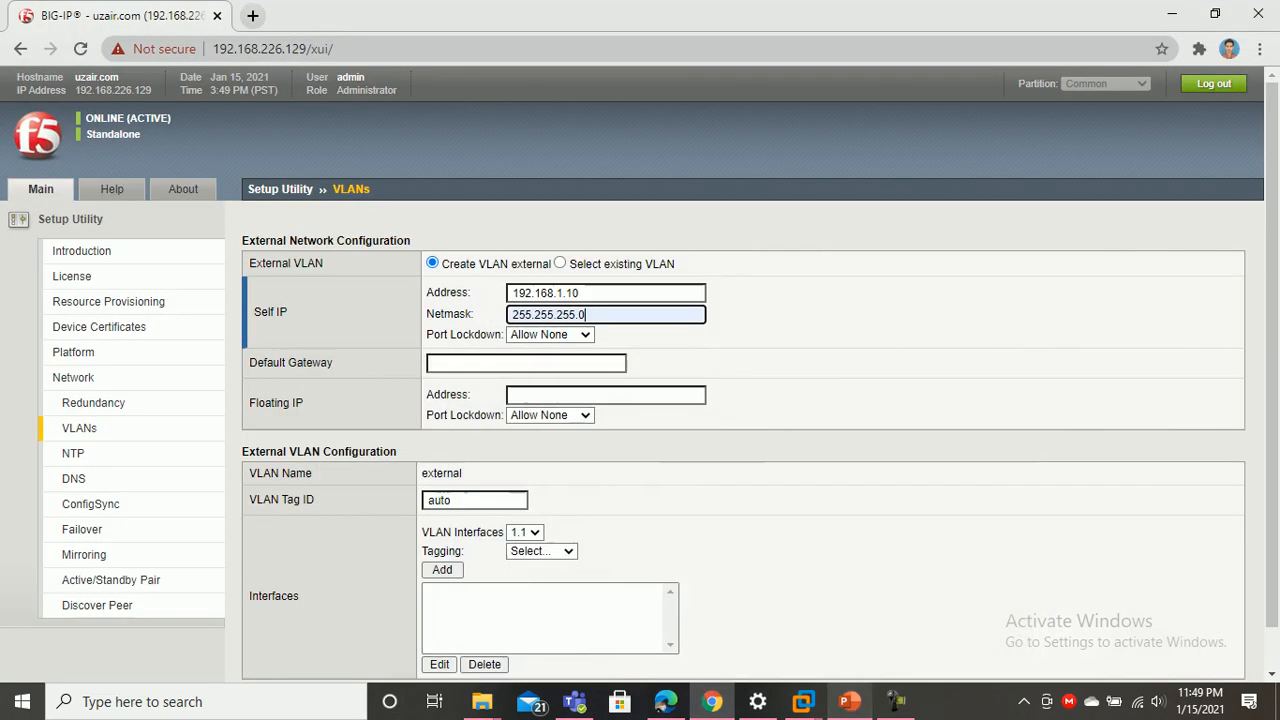
pyautogui.click(849, 701)
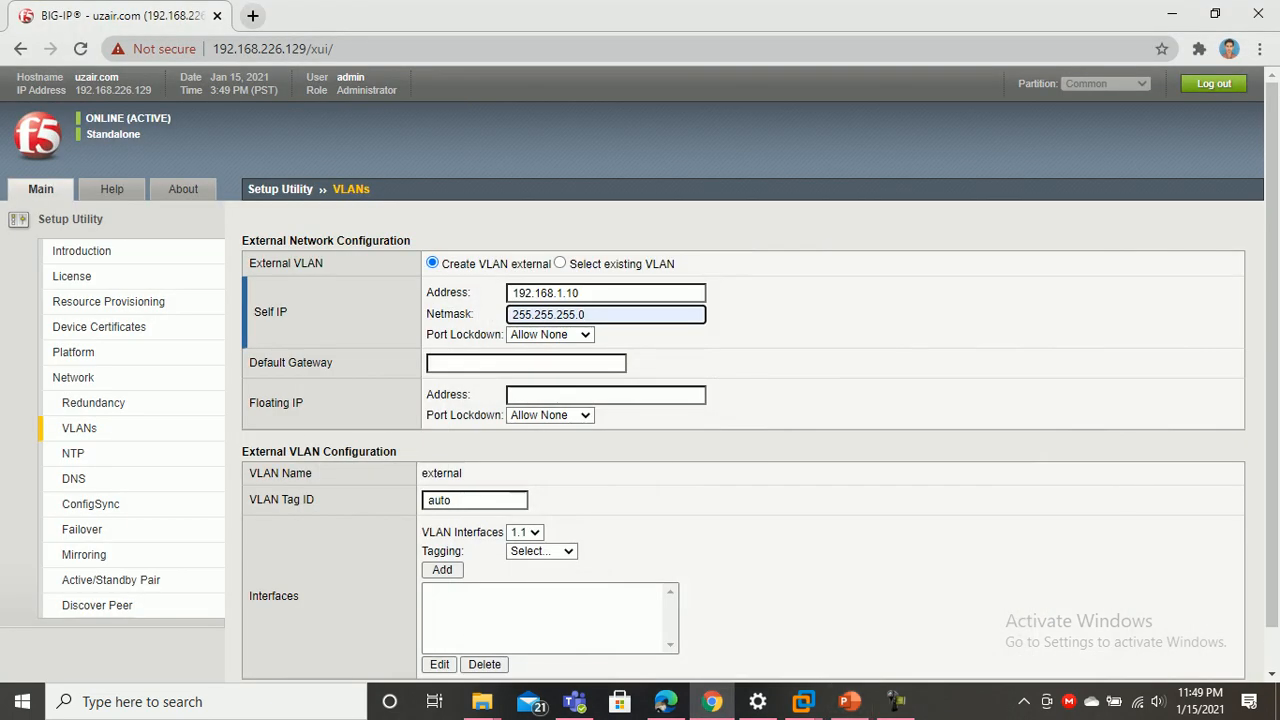
pyautogui.click(526, 363)
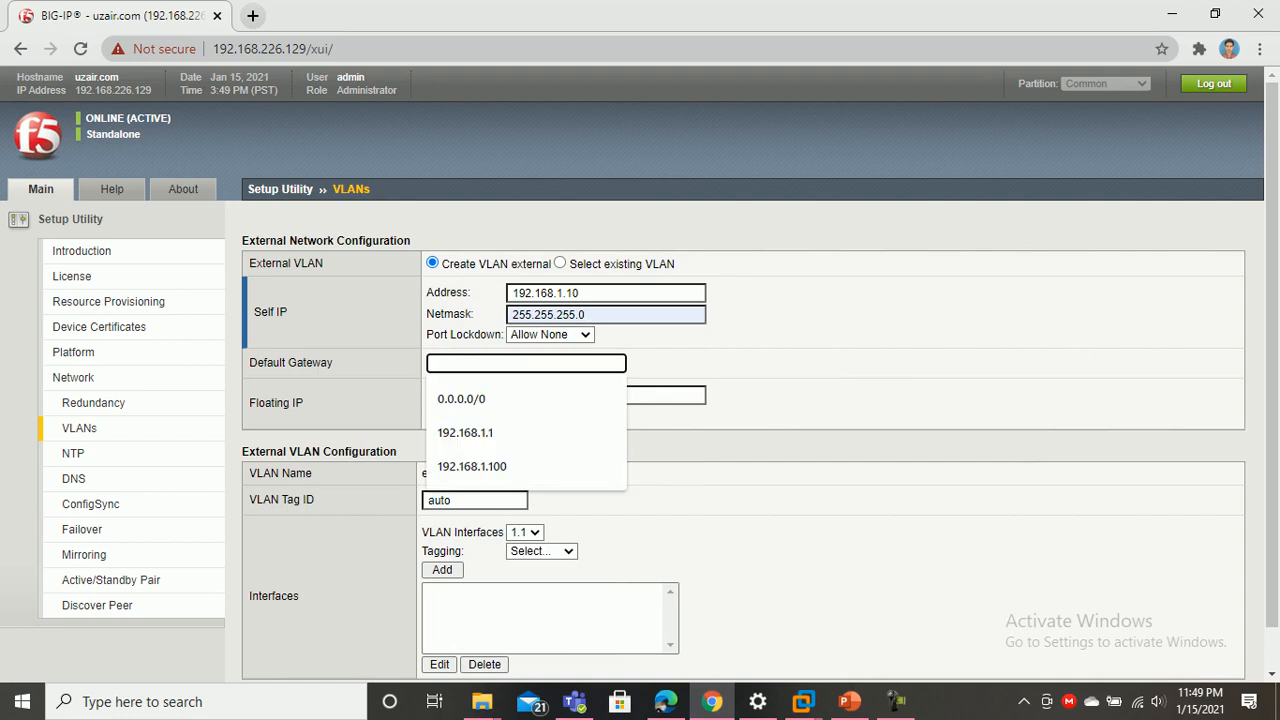
pyautogui.press('Down')
pyautogui.press('Down')
pyautogui.press('Return')
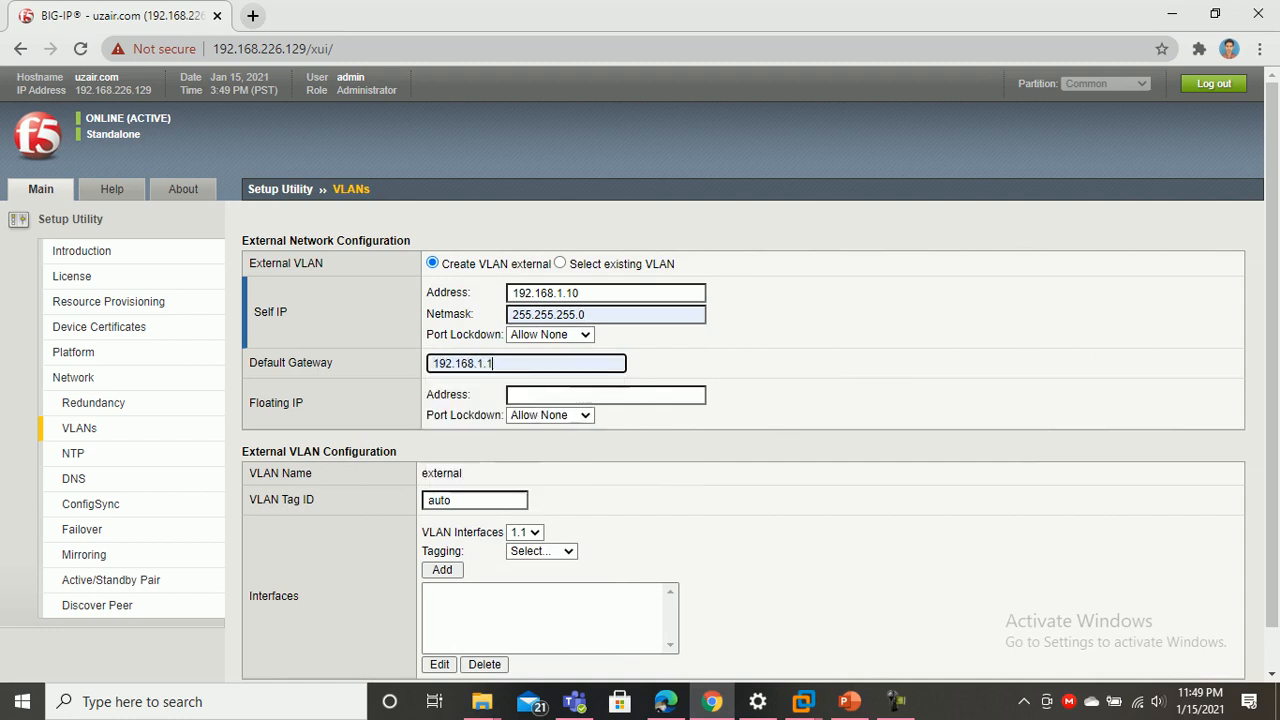
pyautogui.hotkey('alt', 'Tab')
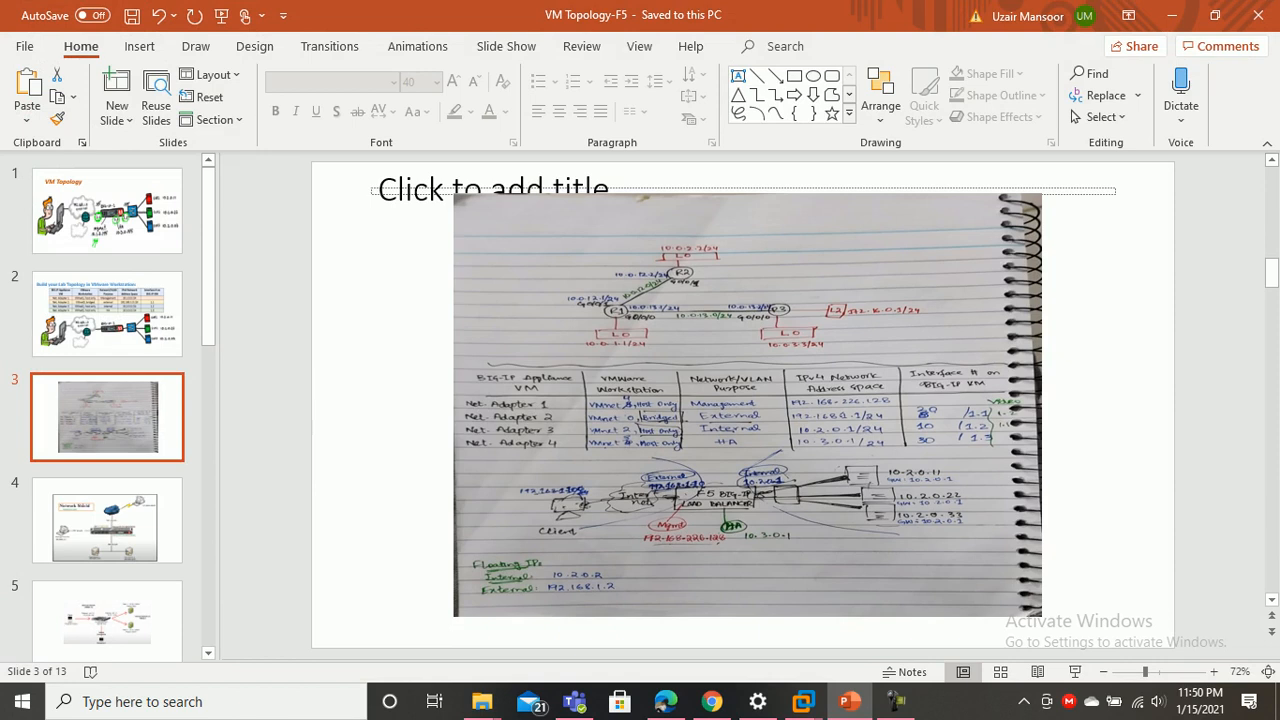
pyautogui.hotkey('alt', 'Tab')
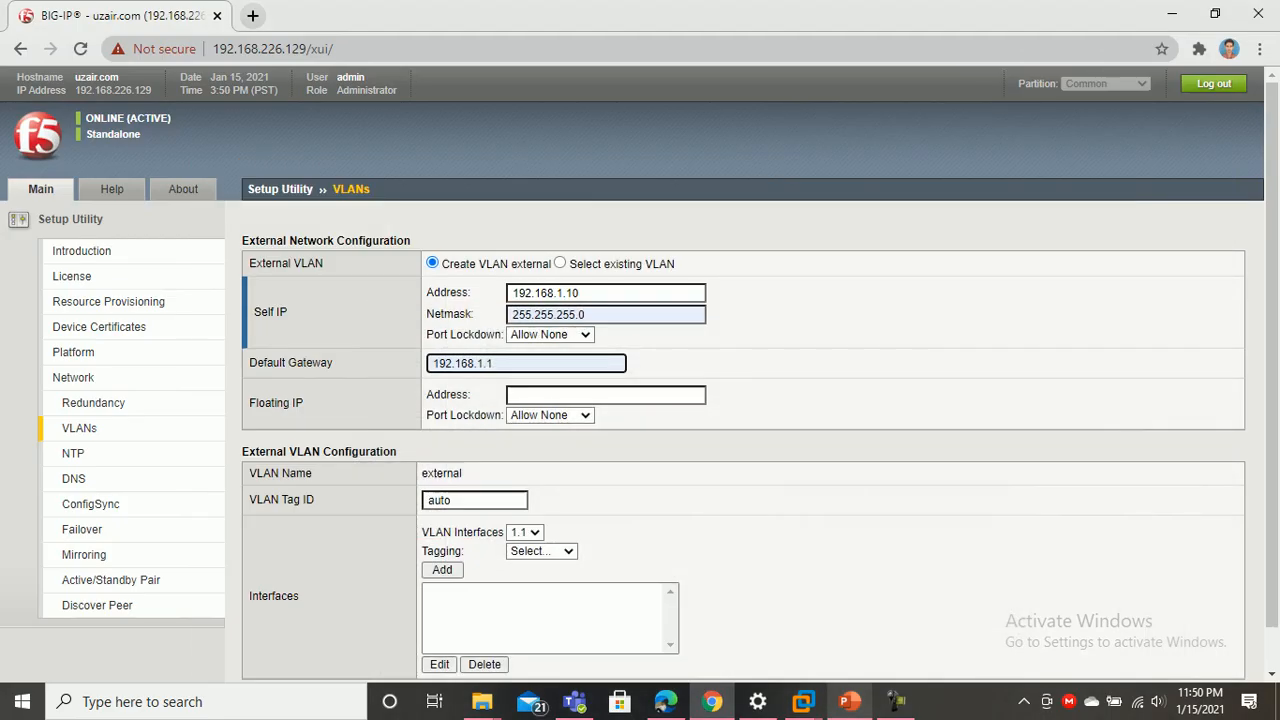
pyautogui.press('BackSpace')
pyautogui.write('1')
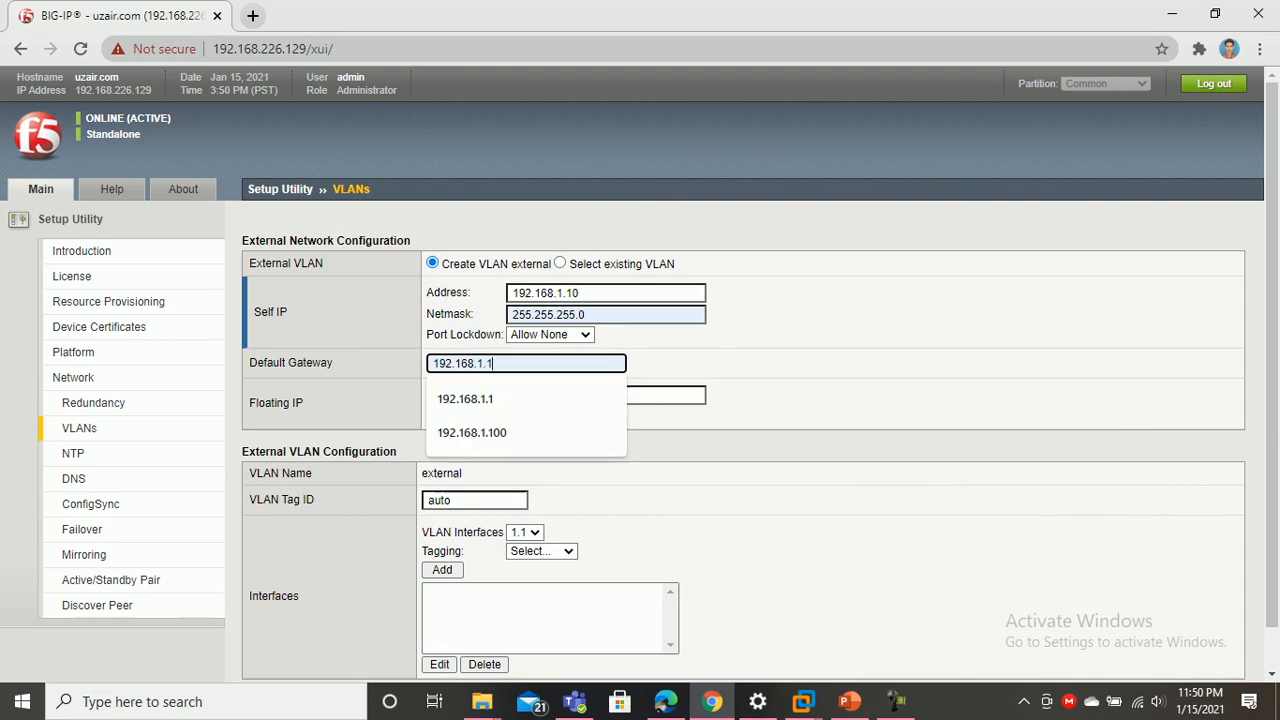
pyautogui.write('00')
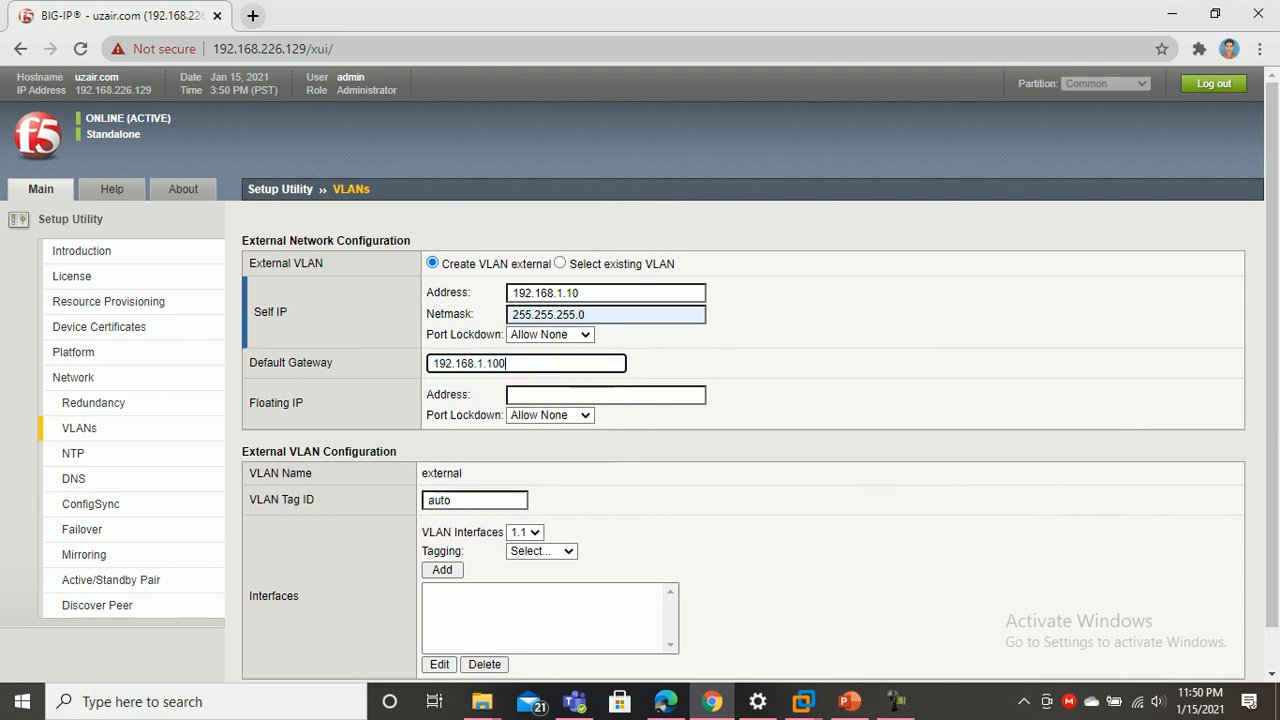
# Set the external floating IP to 192.168.1.2 with port lockdown Allow None
pyautogui.click(606, 395)
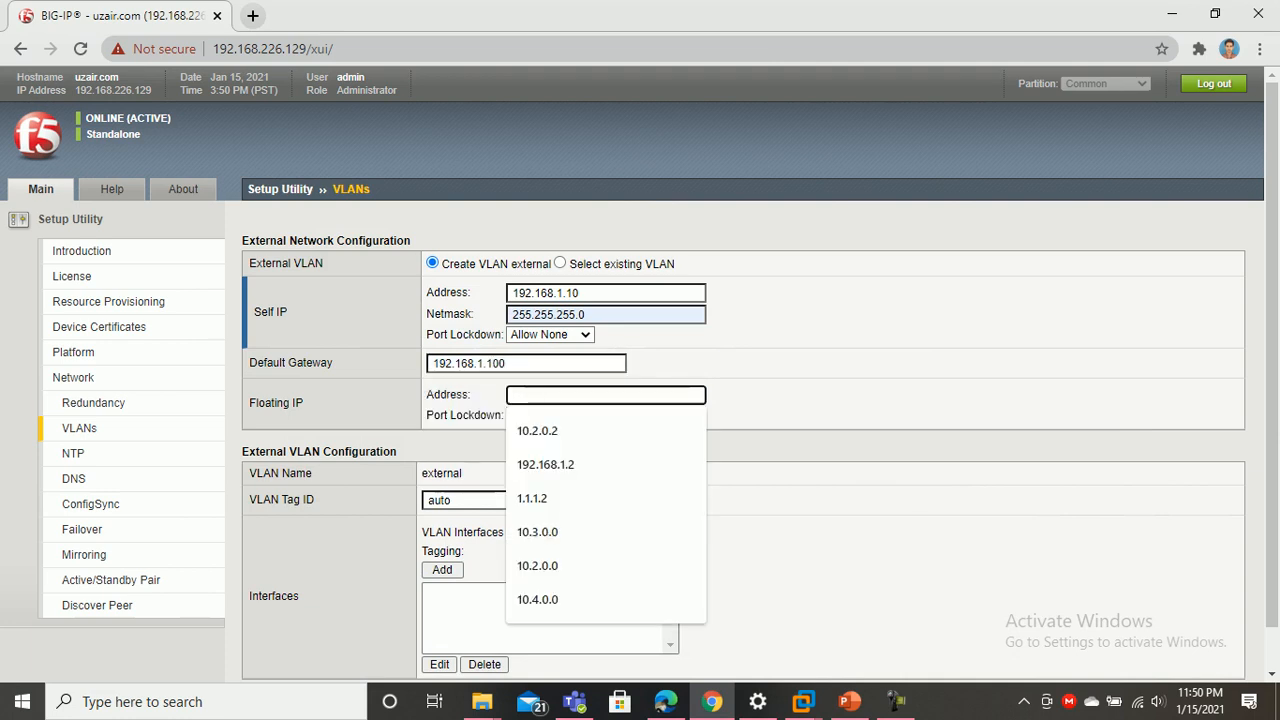
pyautogui.press('Down')
pyautogui.press('Down')
pyautogui.press('Down')
pyautogui.press('Up')
pyautogui.press('Return')
pyautogui.press('Tab')
pyautogui.hotkey('alt', 'Down')
pyautogui.press('Return')
pyautogui.scroll(-1, 640, 374)
# Give the external VLAN tag 20, add interface 1.1 untagged, and submit
pyautogui.press('Tab')
pyautogui.write('20')
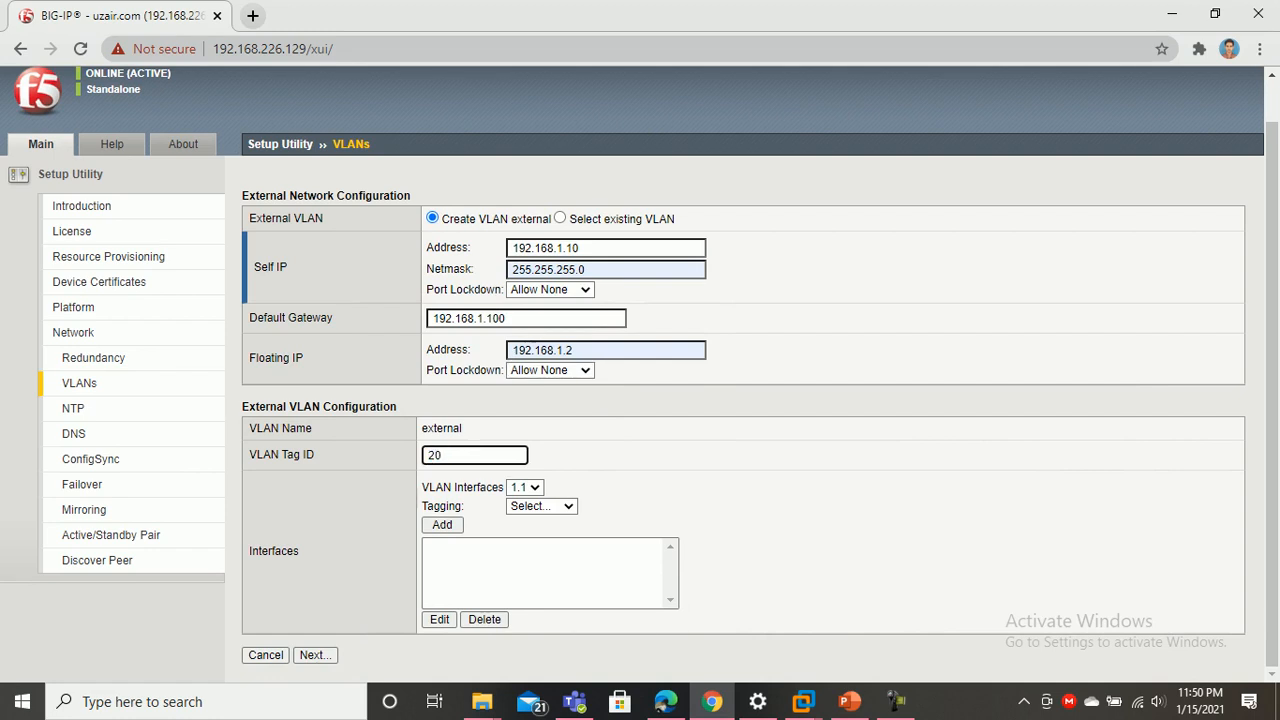
pyautogui.press('Tab')
pyautogui.hotkey('alt', 'Down')
pyautogui.press('Return')
pyautogui.press('Tab')
pyautogui.press('space')
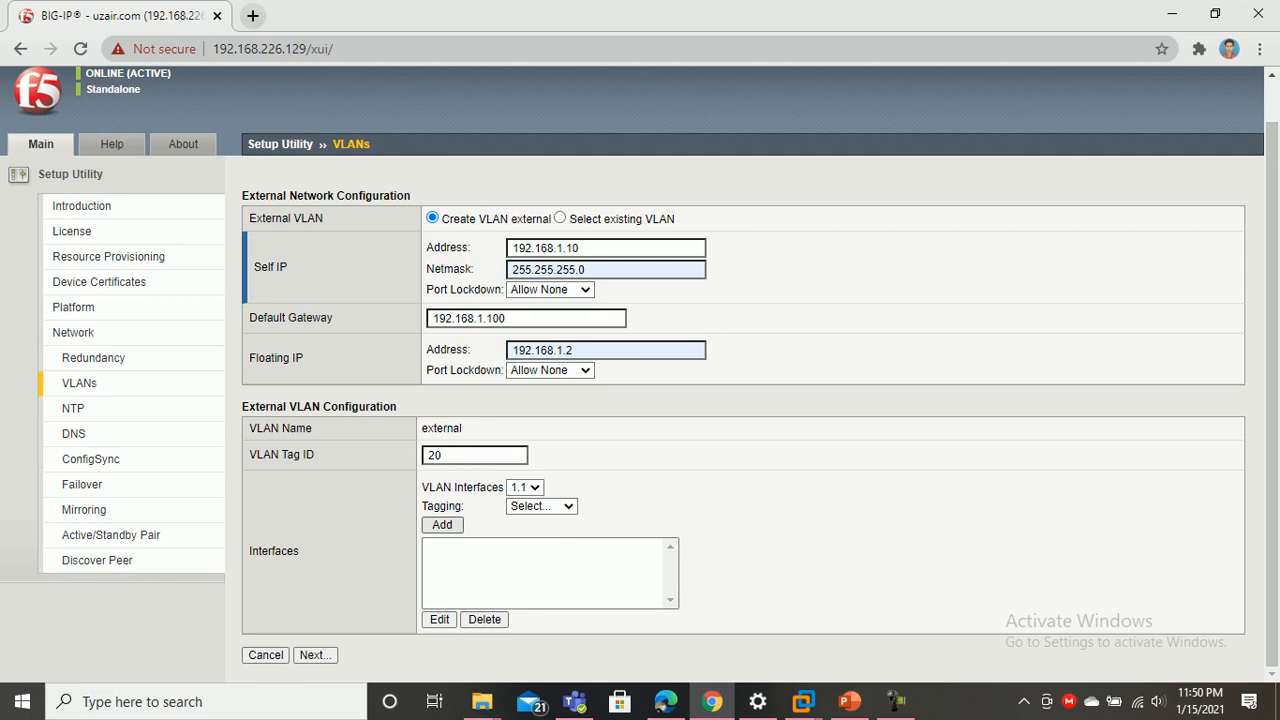
pyautogui.hotkey('alt', 'Down')
pyautogui.press('Down')
pyautogui.press('Down')
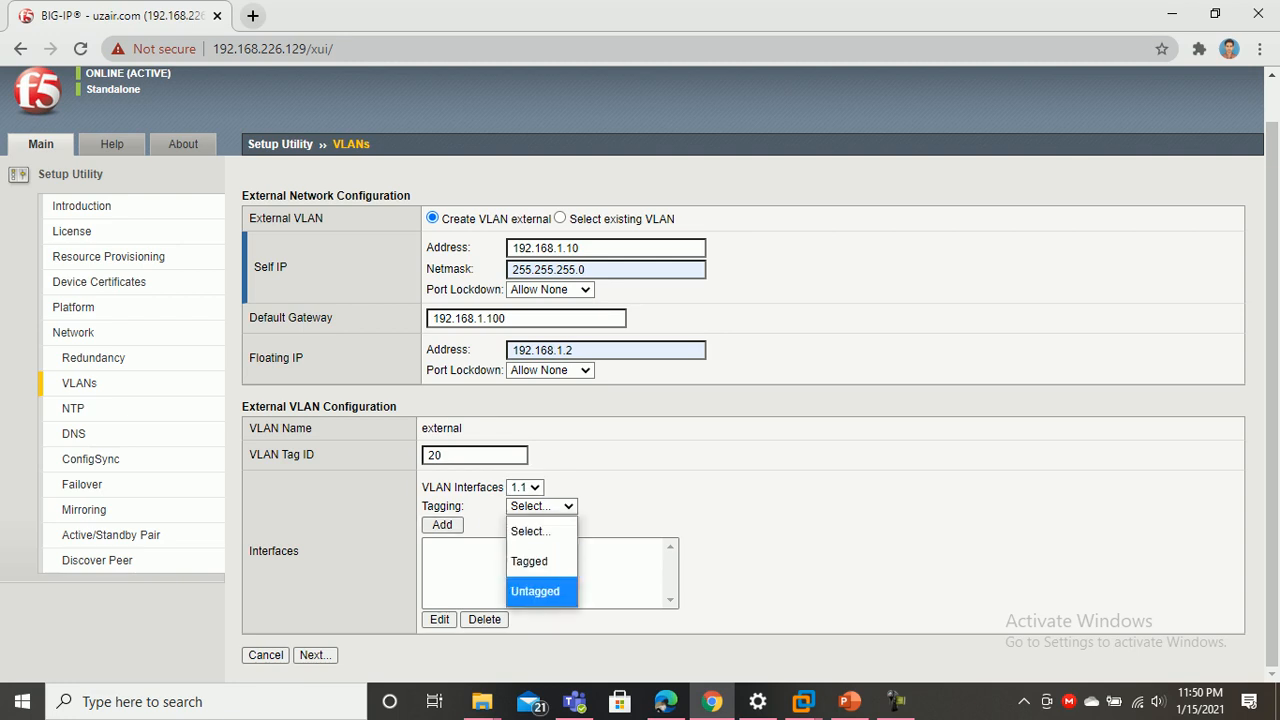
pyautogui.press('Return')
pyautogui.press('Tab')
pyautogui.press('space')
pyautogui.press('Tab')
pyautogui.press('Tab')
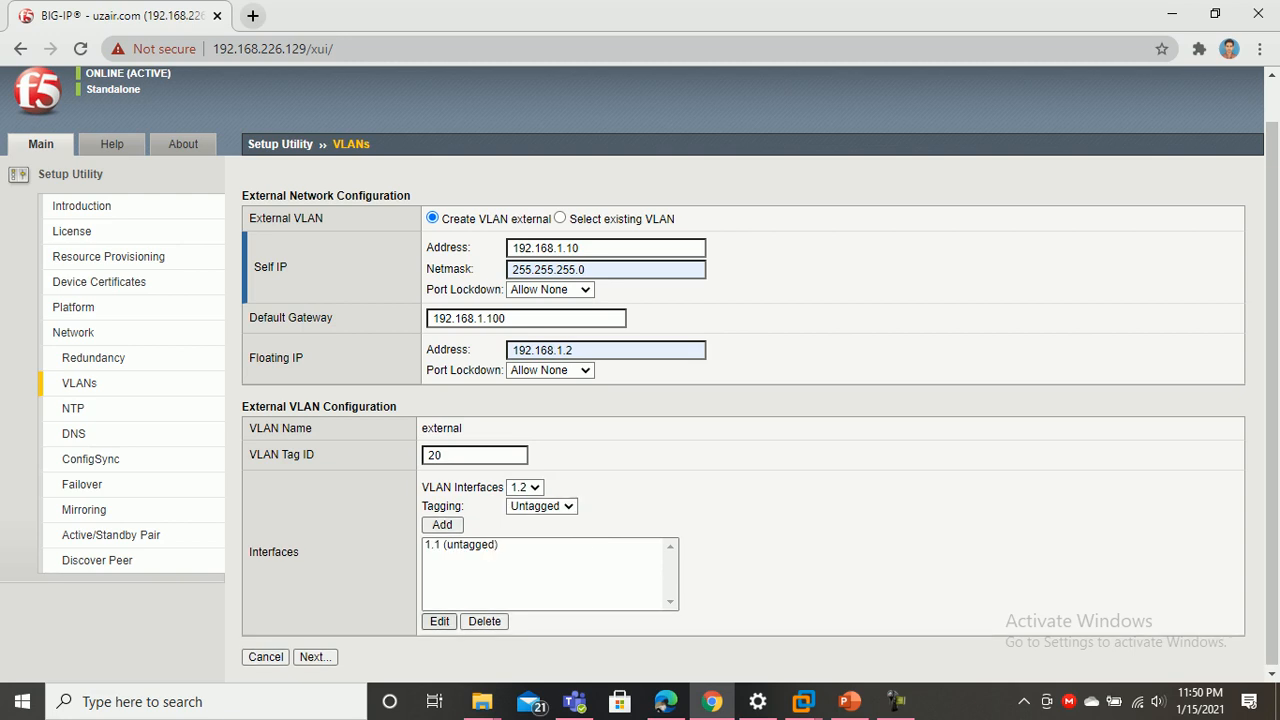
pyautogui.press('space')
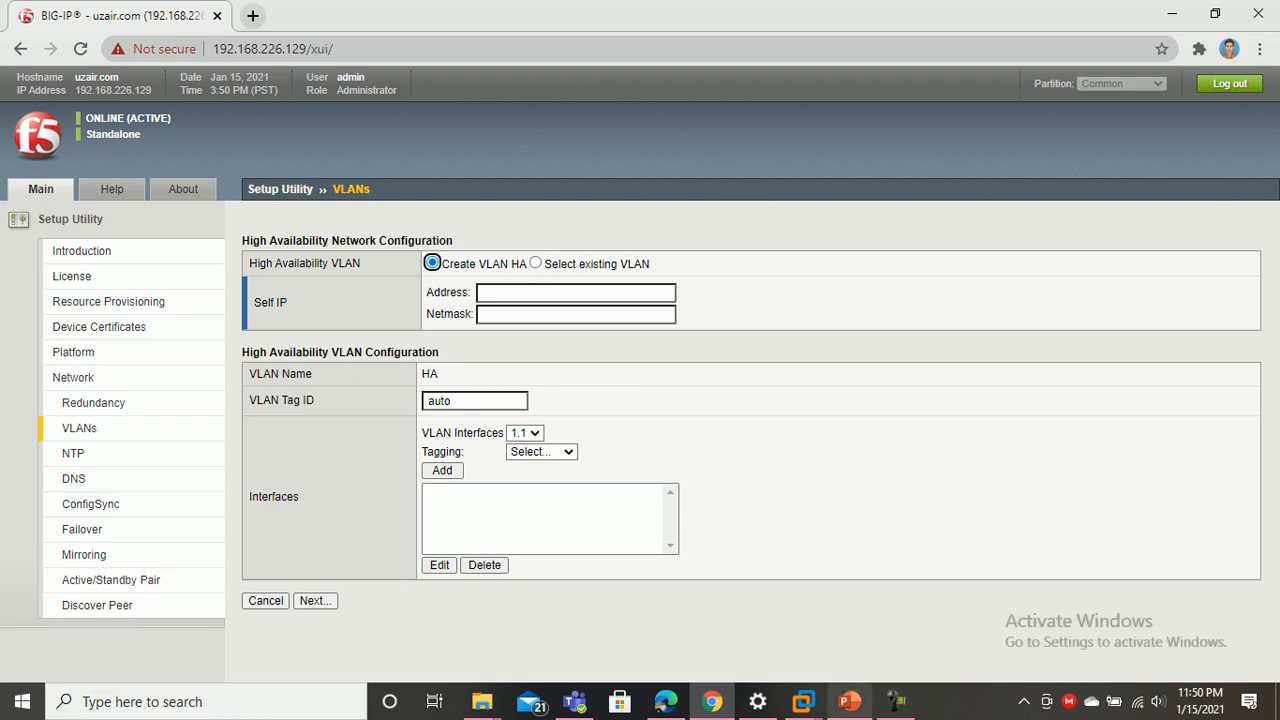
# Enter the HA self IP 10.3.0.1 with netmask 255.255.255.0
pyautogui.click(849, 701)
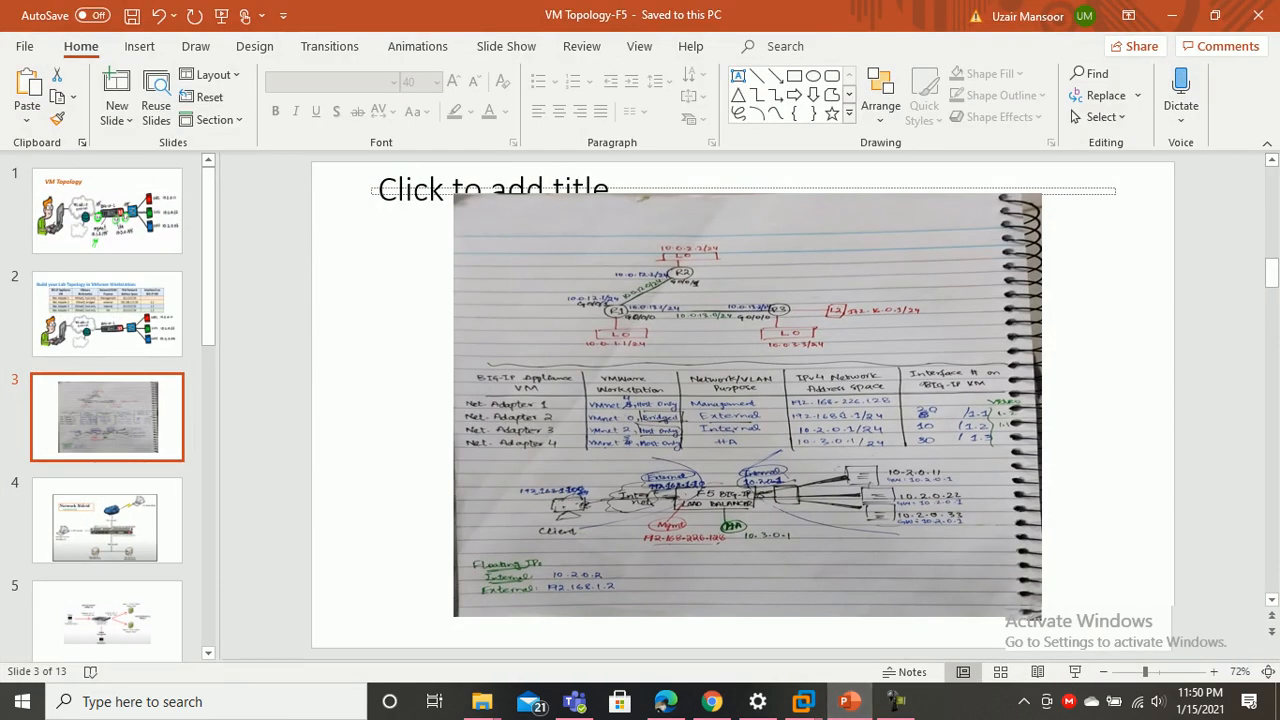
pyautogui.click(711, 701)
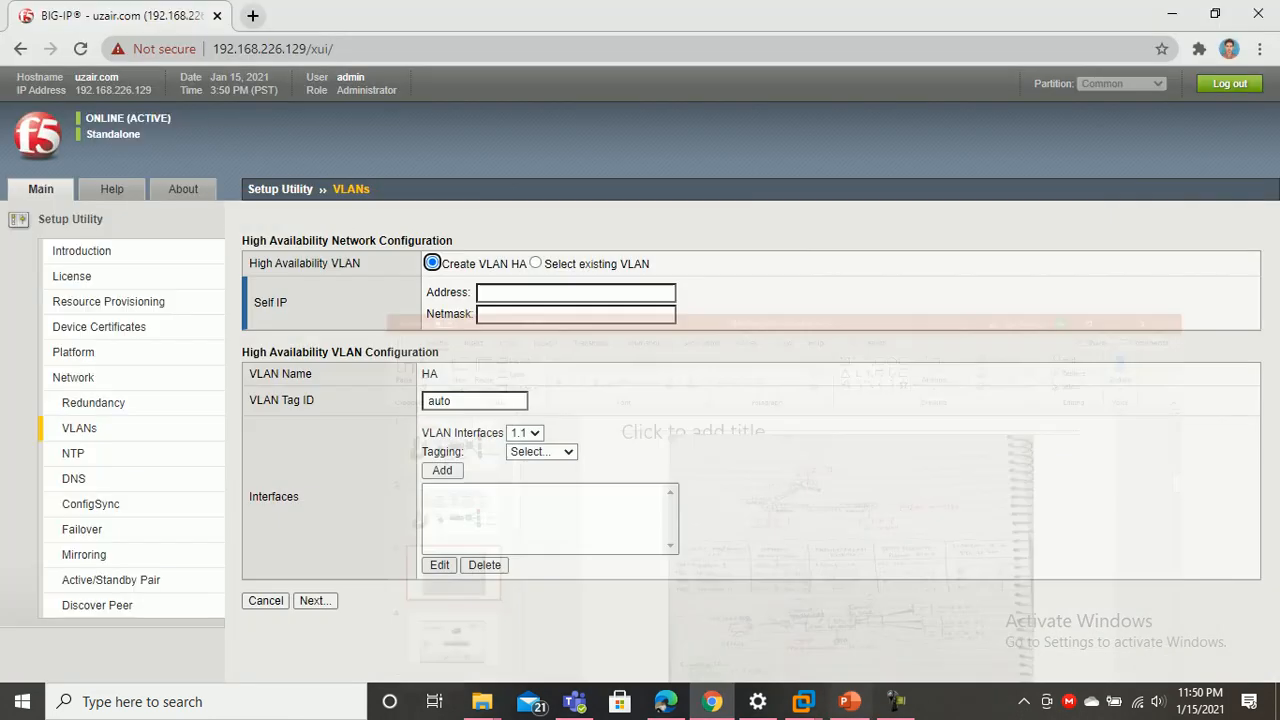
pyautogui.press('Tab')
pyautogui.press('Down')
pyautogui.press('Down')
pyautogui.press('Down')
pyautogui.press('Down')
pyautogui.press('Down')
pyautogui.press('Down')
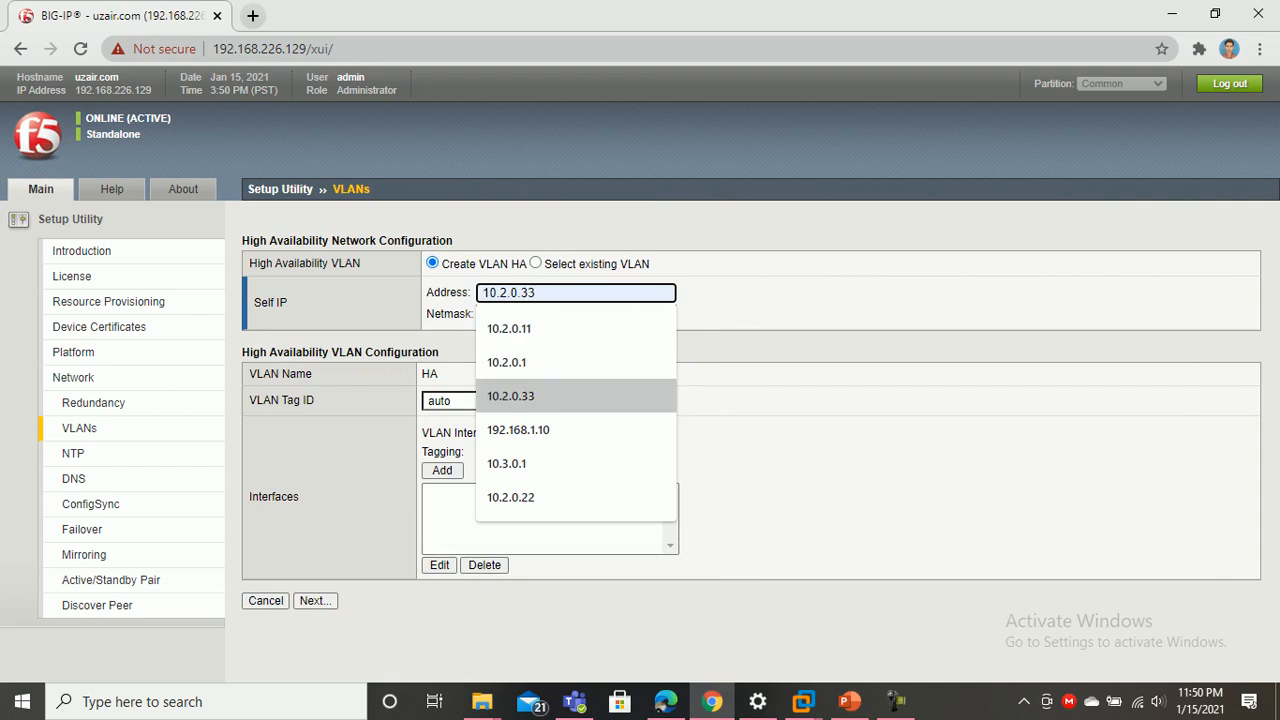
pyautogui.press('Return')
pyautogui.press('Tab')
pyautogui.press('Down')
pyautogui.press('Return')
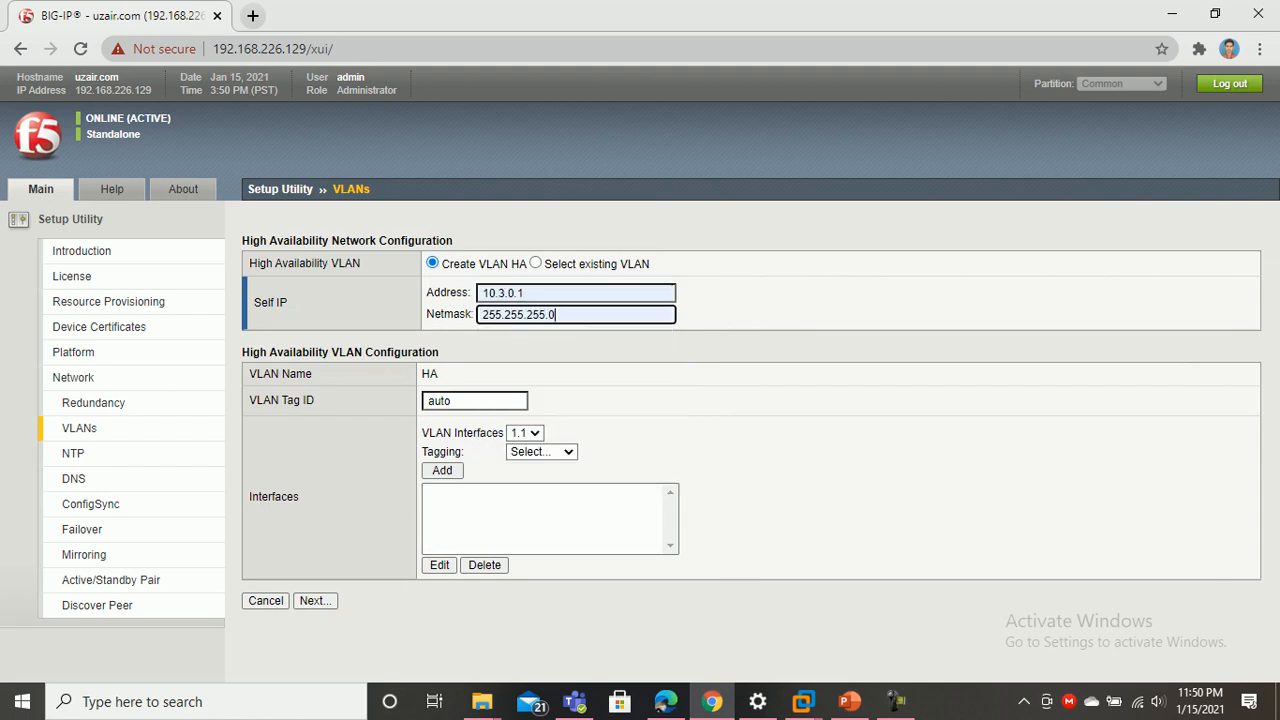
# Give the HA VLAN tag ID 30 and select interface 1.3
pyautogui.press('Tab')
pyautogui.write('30')
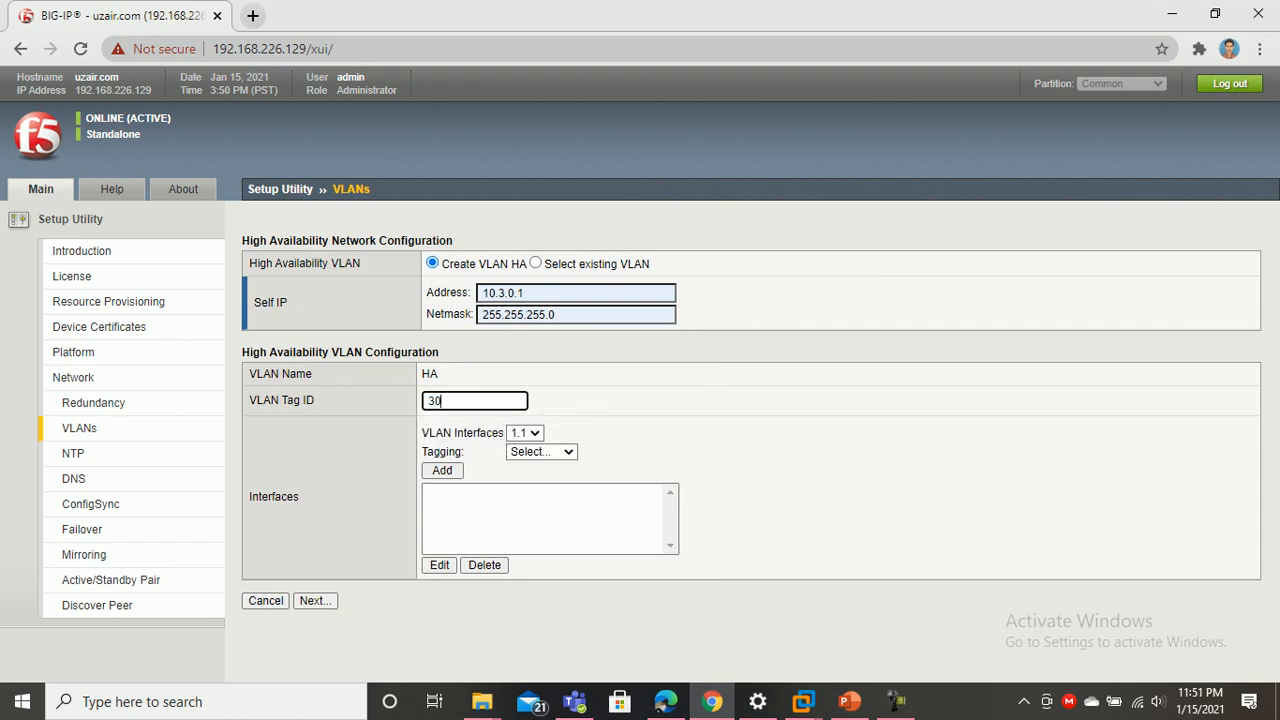
pyautogui.press('Tab')
pyautogui.hotkey('alt', 'Down')
pyautogui.press('Down')
pyautogui.press('Down')
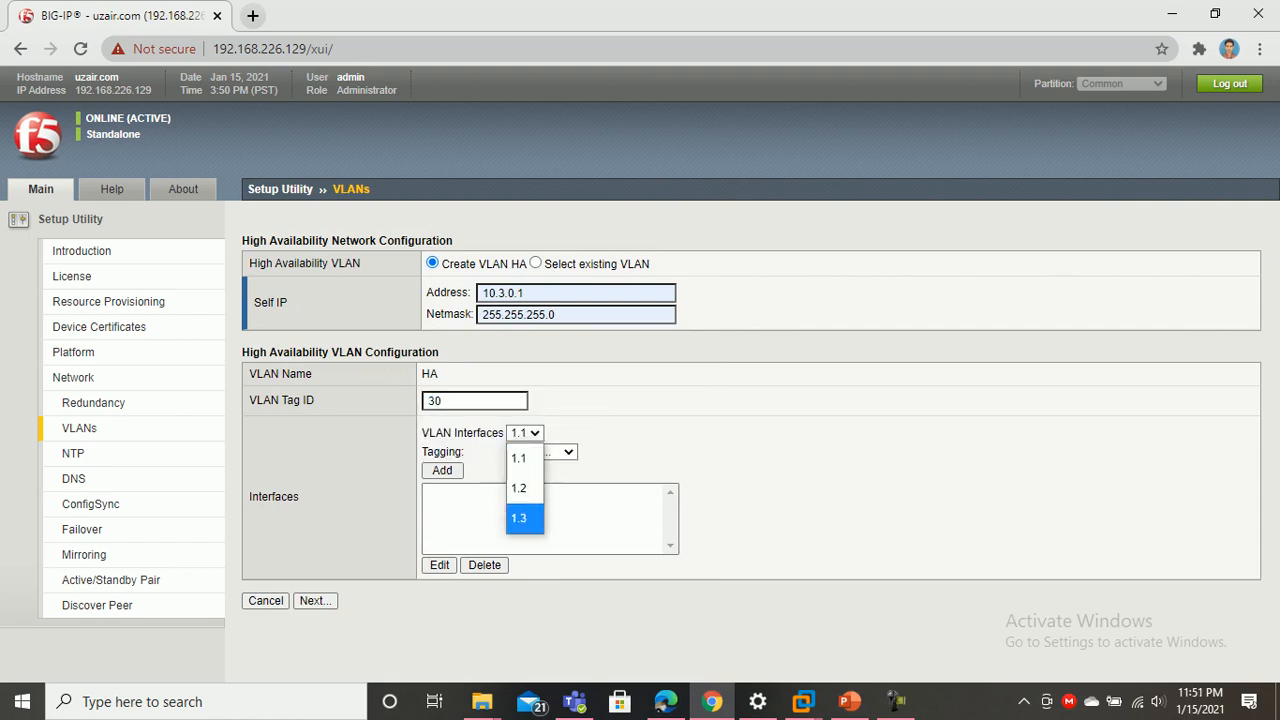
pyautogui.press('Return')
# Add interface 1.3 as Untagged and submit the HA VLAN settings
pyautogui.press('Tab')
pyautogui.hotkey('alt', 'Down')
pyautogui.press('Down')
pyautogui.press('Down')
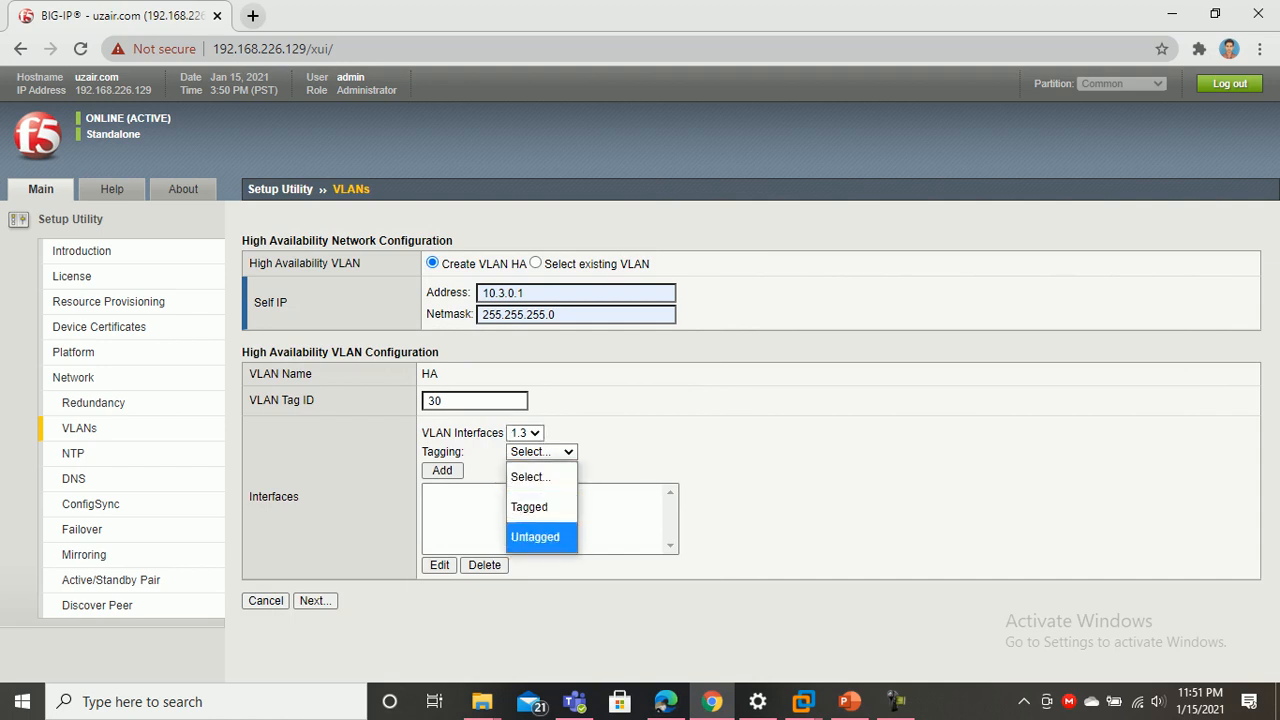
pyautogui.press('Return')
pyautogui.press('Tab')
pyautogui.press('Return')
pyautogui.press('Tab')
pyautogui.press('Tab')
pyautogui.press('Tab')
pyautogui.press('Tab')
pyautogui.press('Tab')
pyautogui.press('Return')
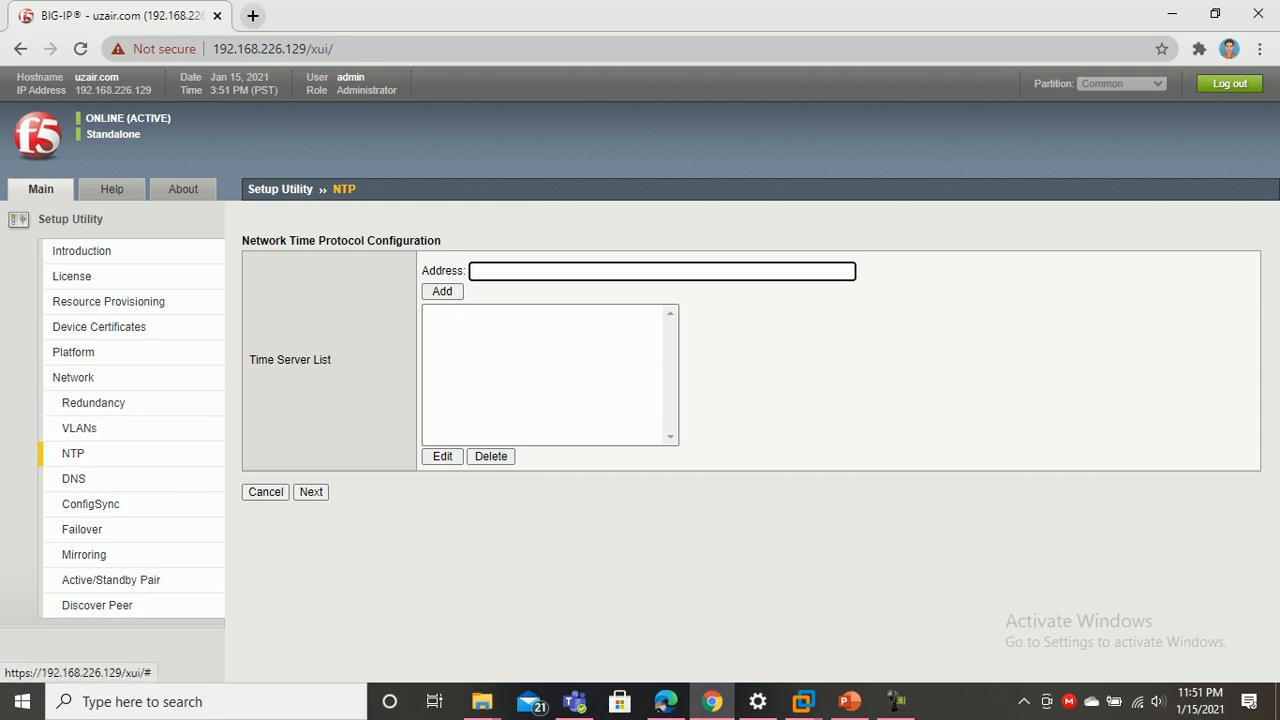
# Accept the default NTP, DNS, ConfigSync, failover and mirroring (10.3.0.1) pages to complete setup
pyautogui.click(311, 492)
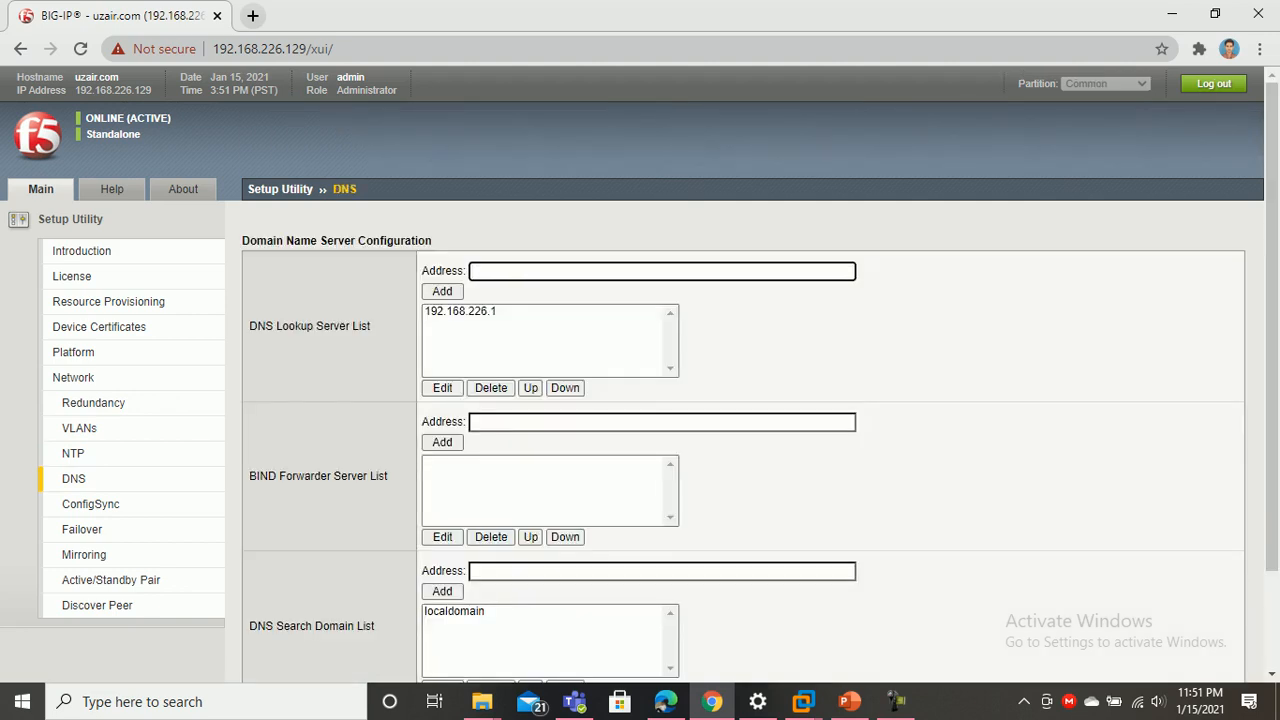
pyautogui.scroll(-2, 640, 374)
pyautogui.click(311, 655)
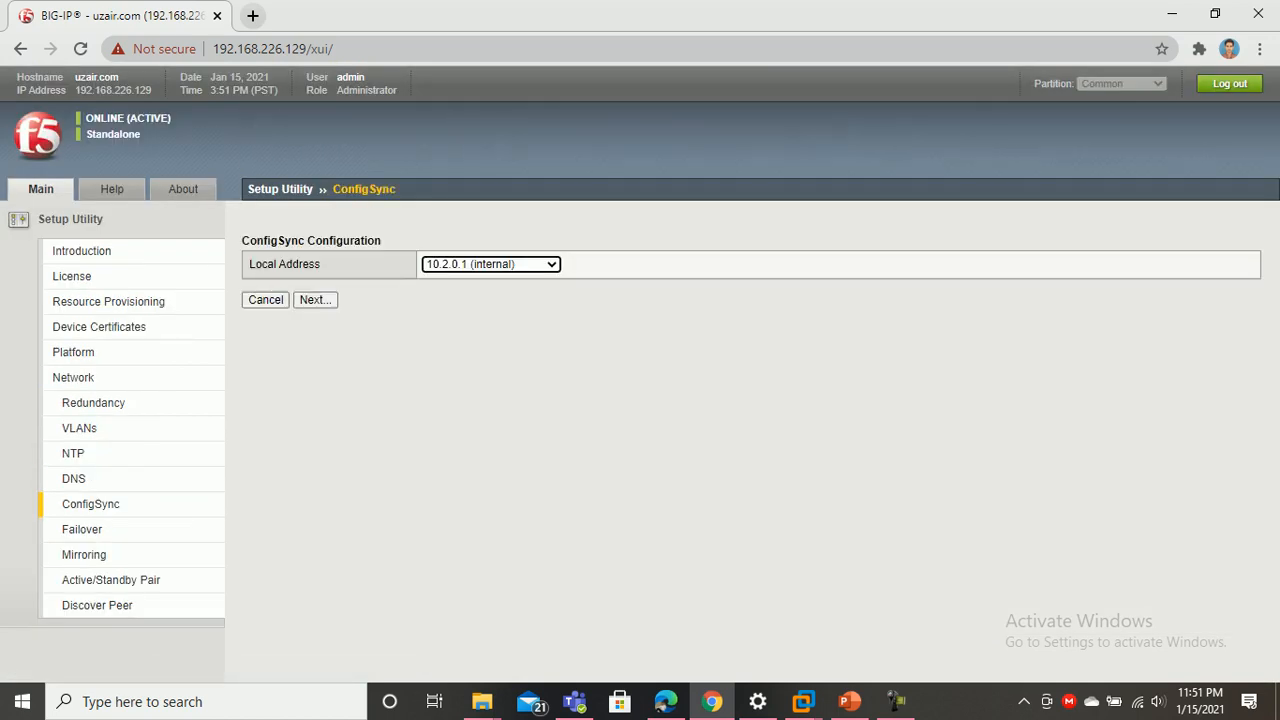
pyautogui.click(315, 299)
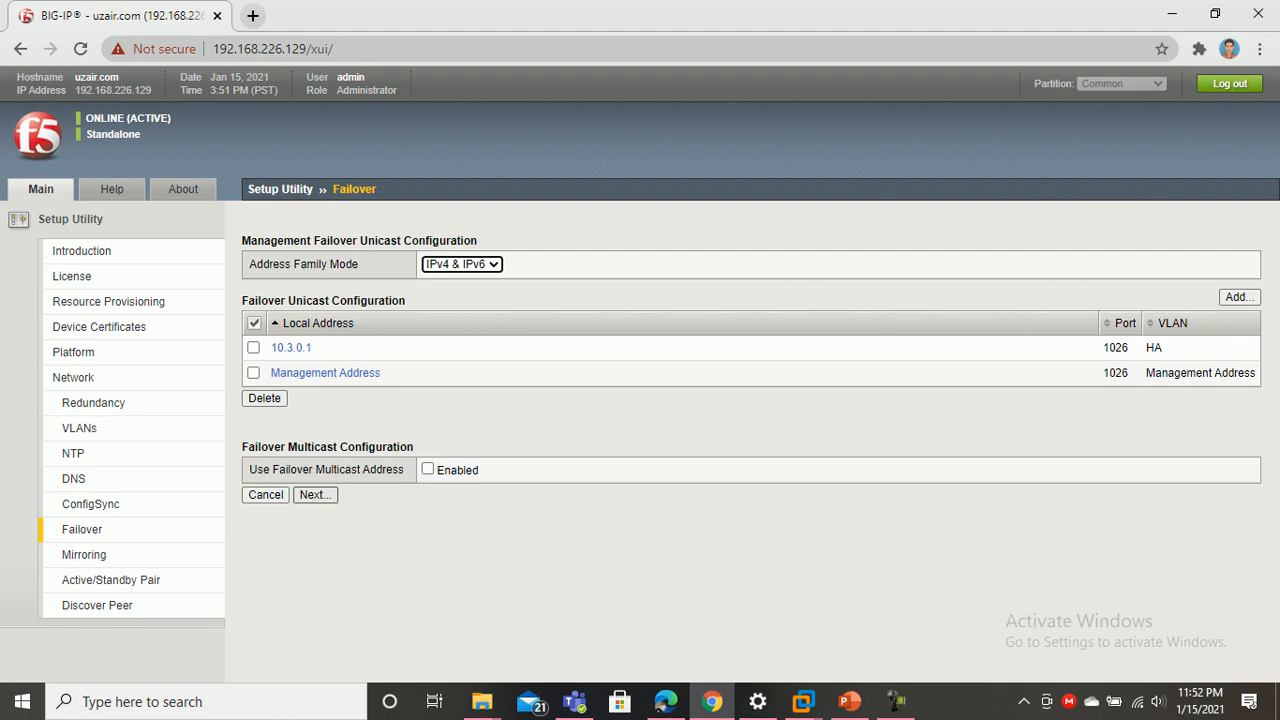
pyautogui.click(314, 494)
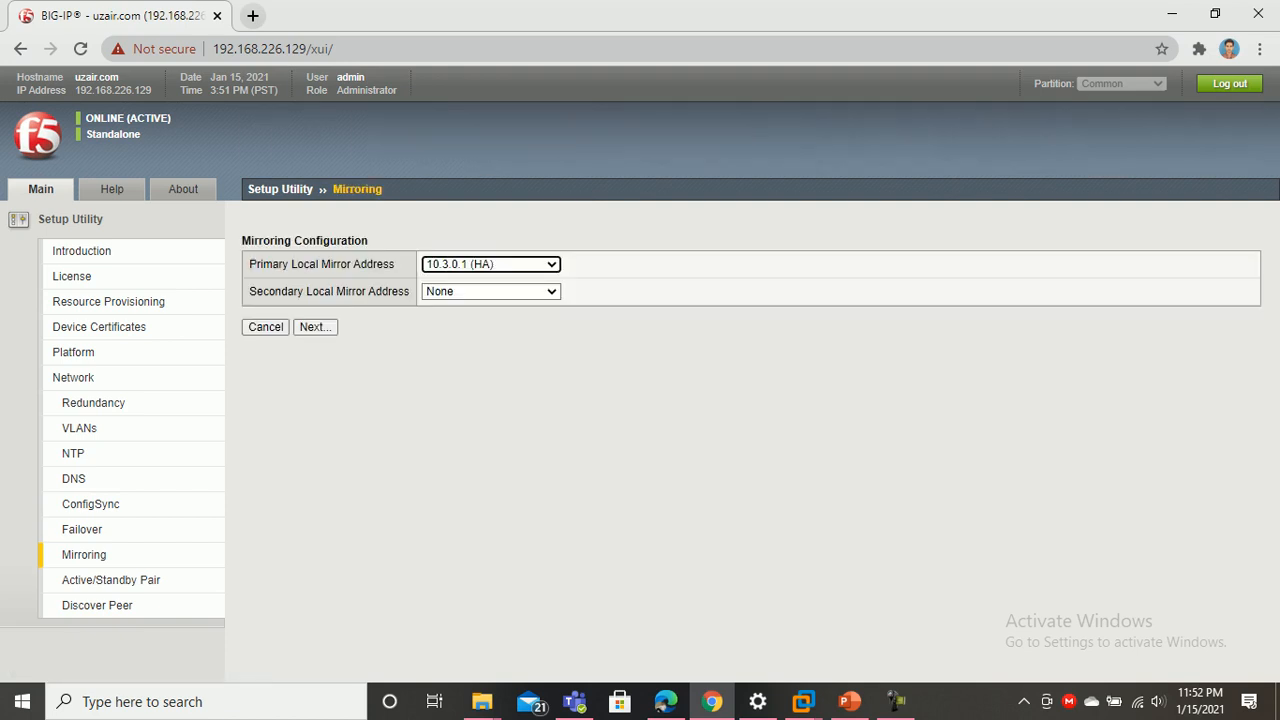
pyautogui.click(314, 327)
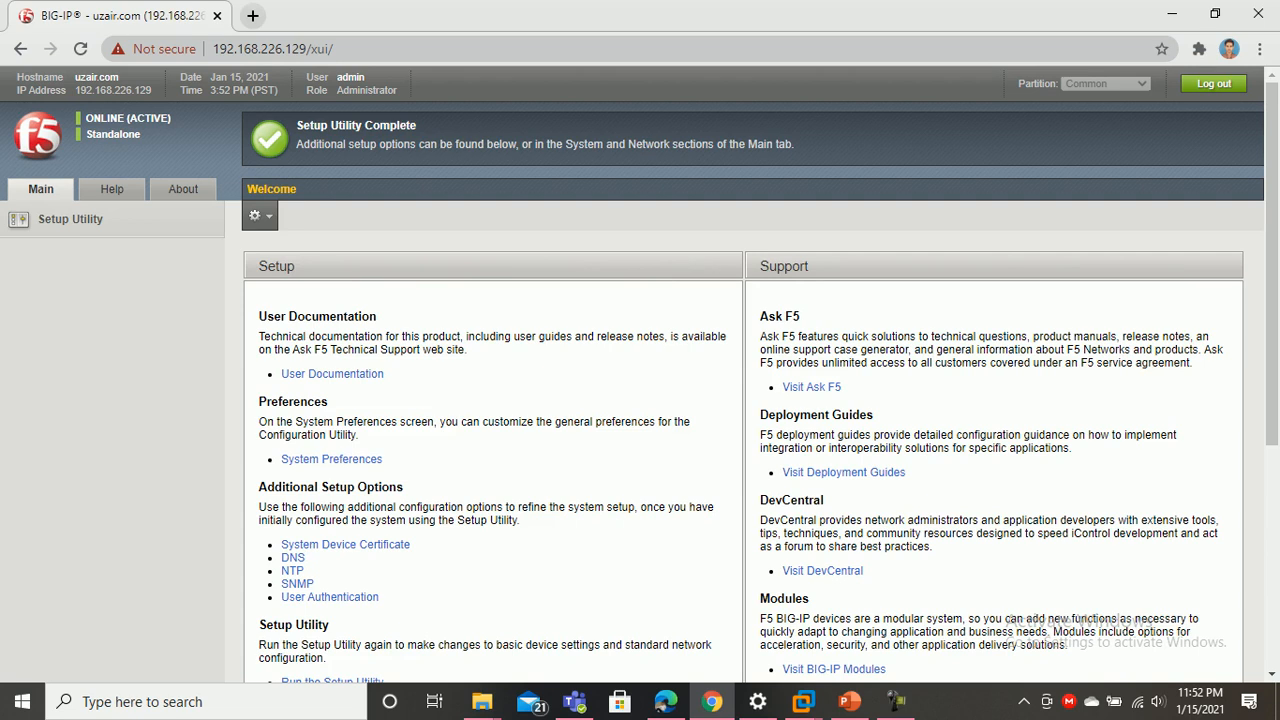
# Expand Local Traffic and go to Nodes > Node List
pyautogui.hotkey('alt', 'Tab')
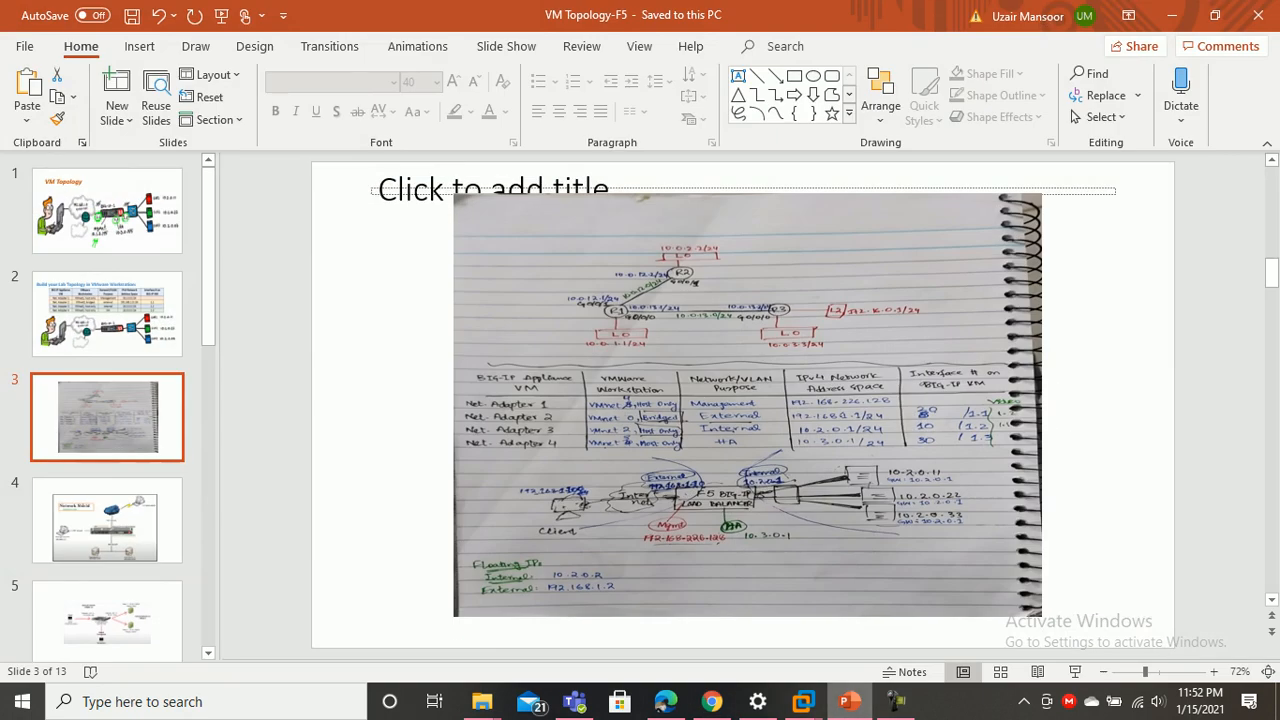
pyautogui.hotkey('alt', 'Tab')
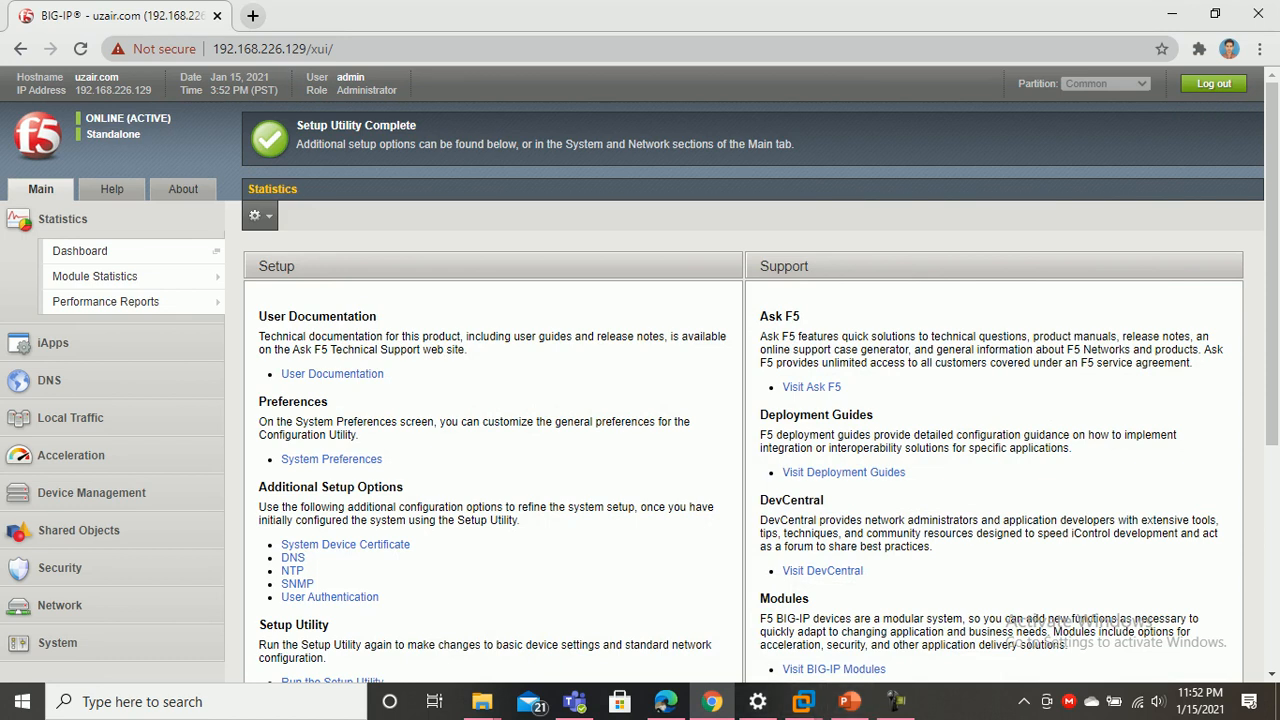
pyautogui.click(70, 417)
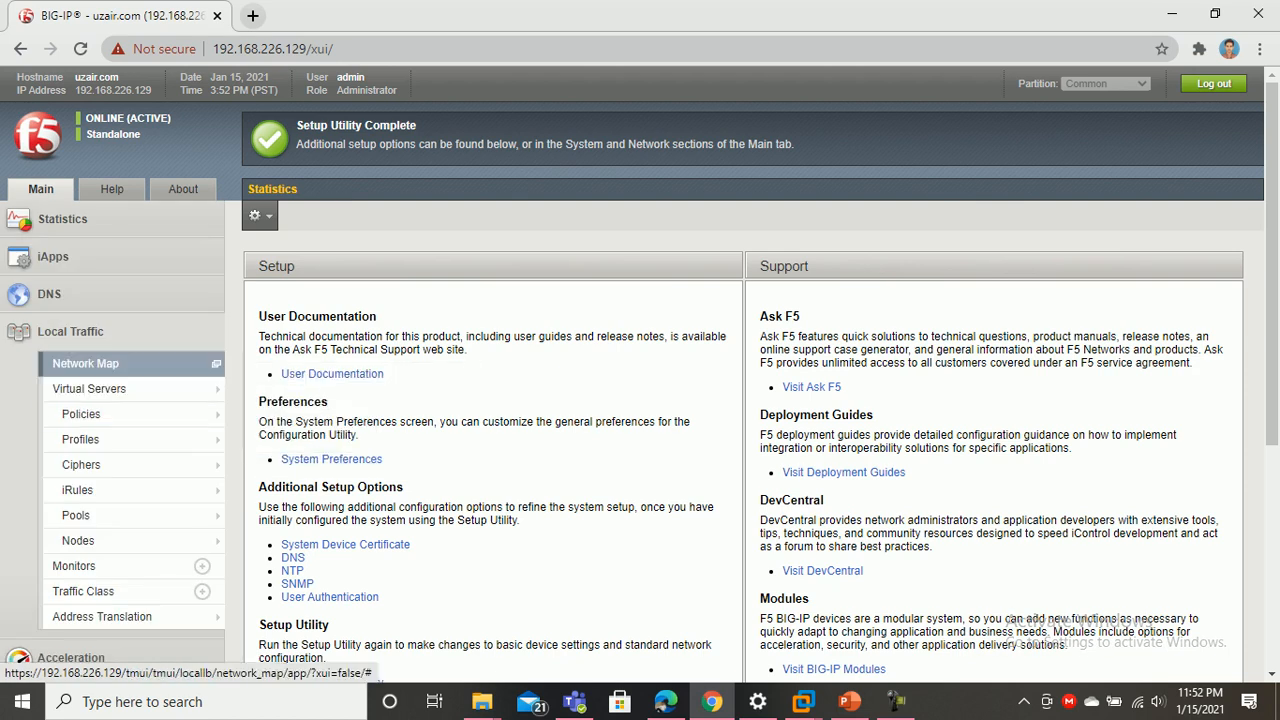
pyautogui.moveTo(120, 540)
pyautogui.click(263, 540)
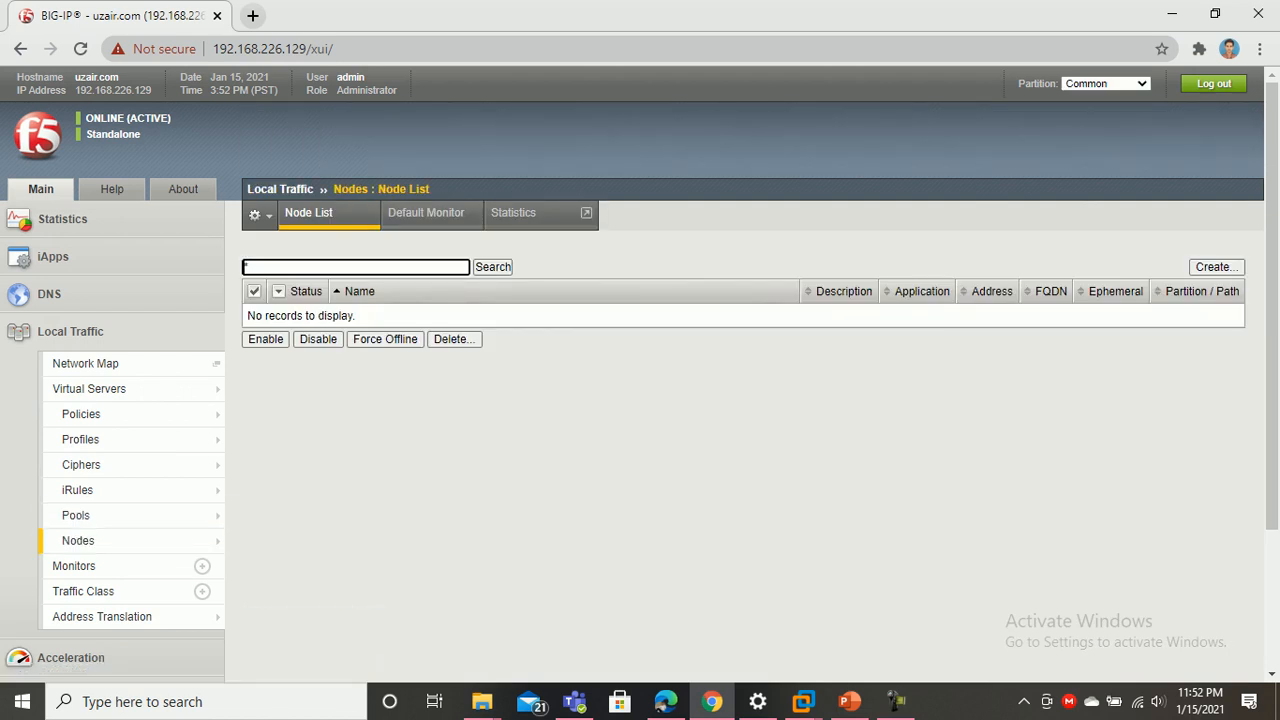
# Create node S1, description Server1, at 10.2.0.11 with the Node Default monitor
pyautogui.click(1216, 266)
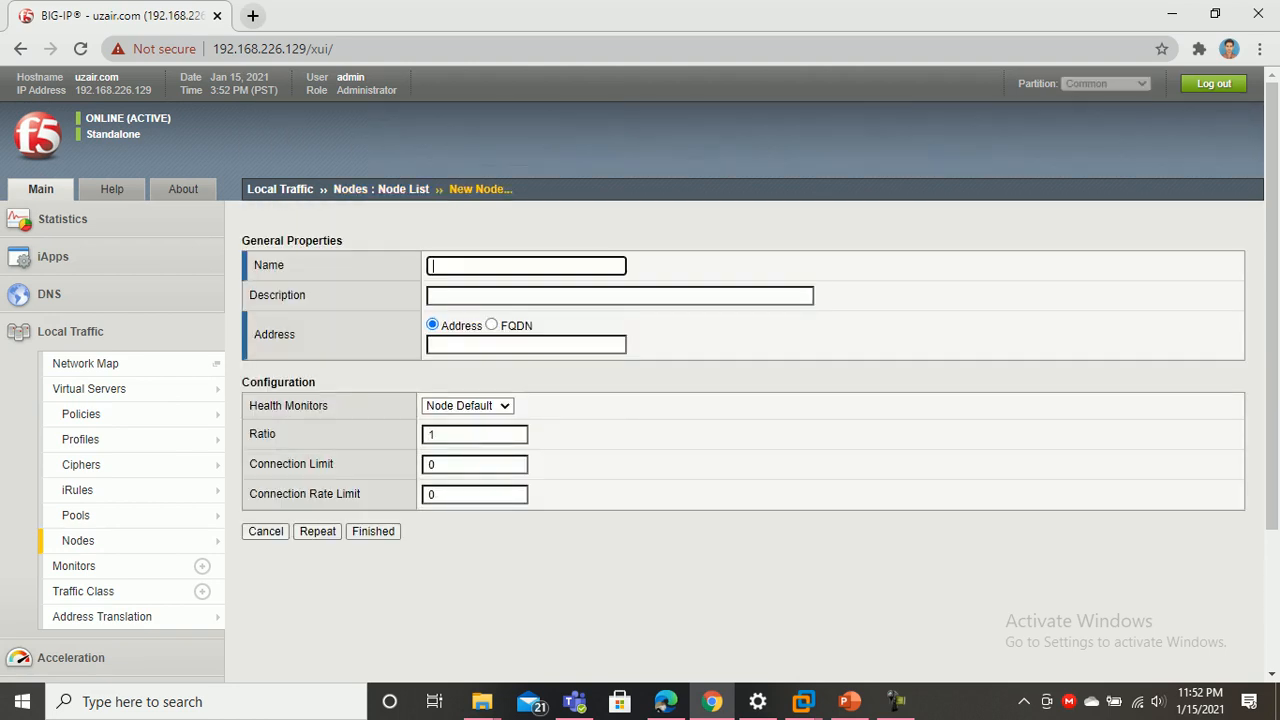
pyautogui.write('S1')
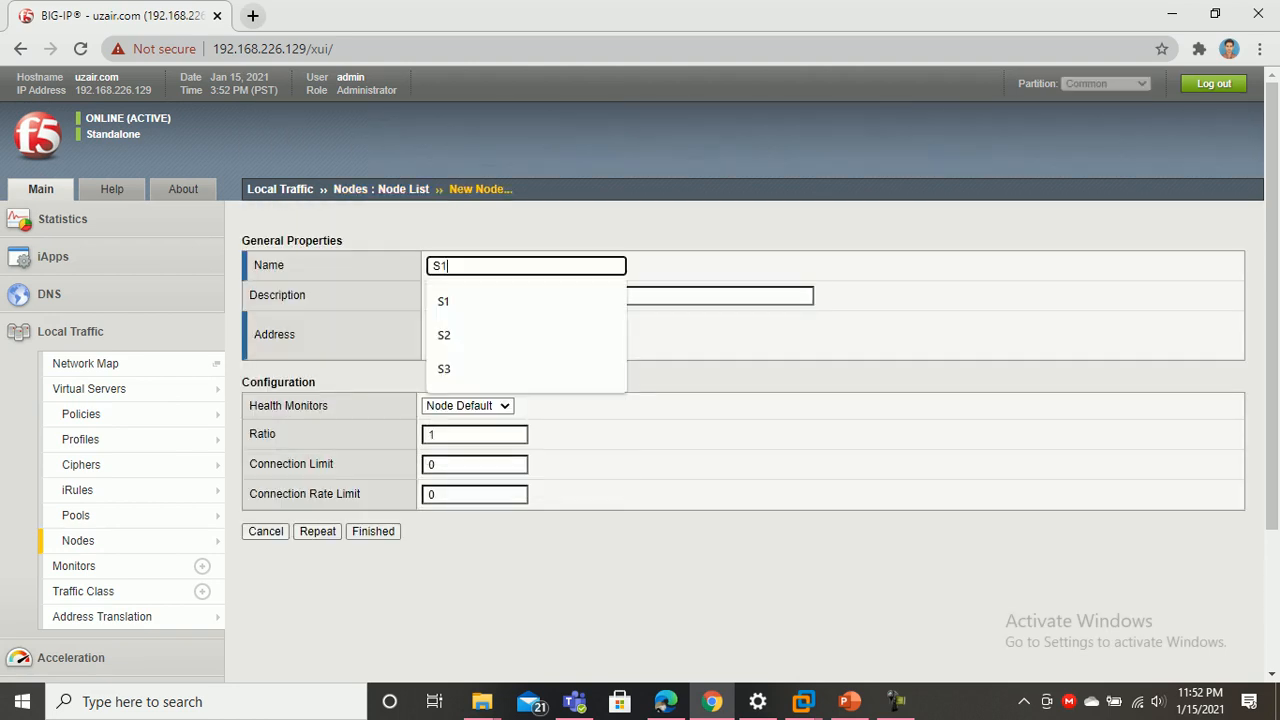
pyautogui.press('Tab')
pyautogui.press('Down')
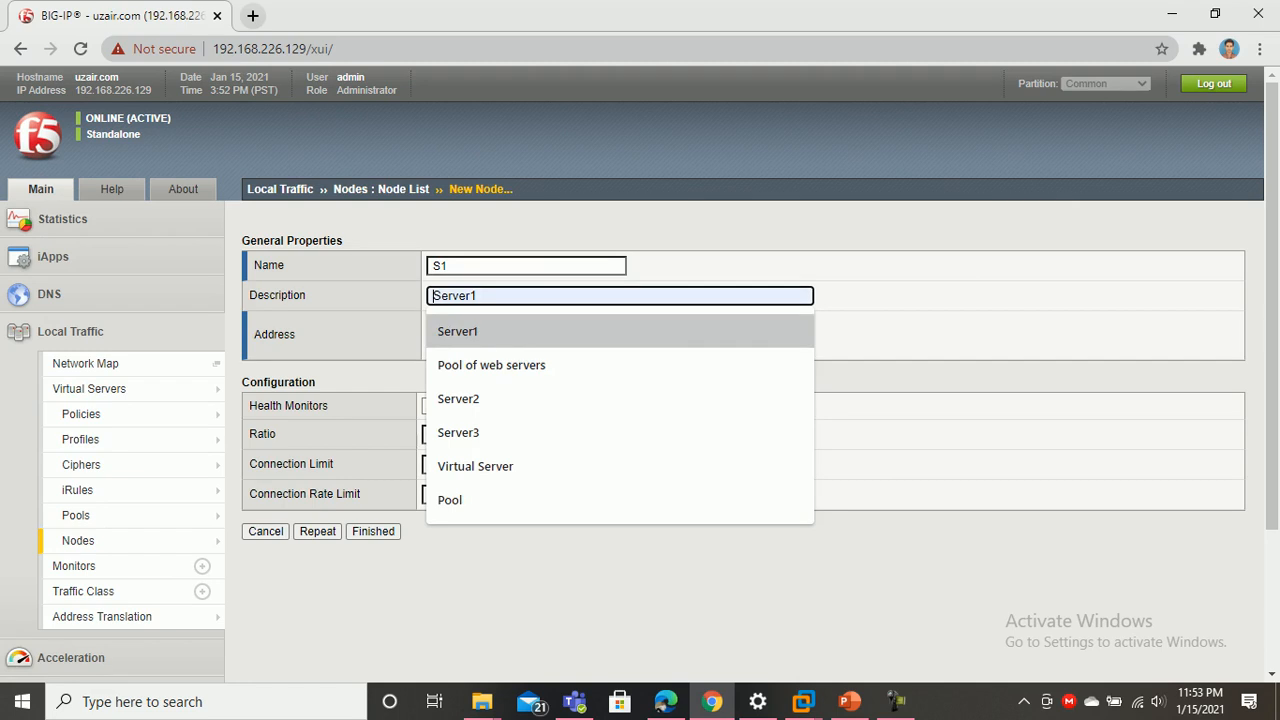
pyautogui.press('Return')
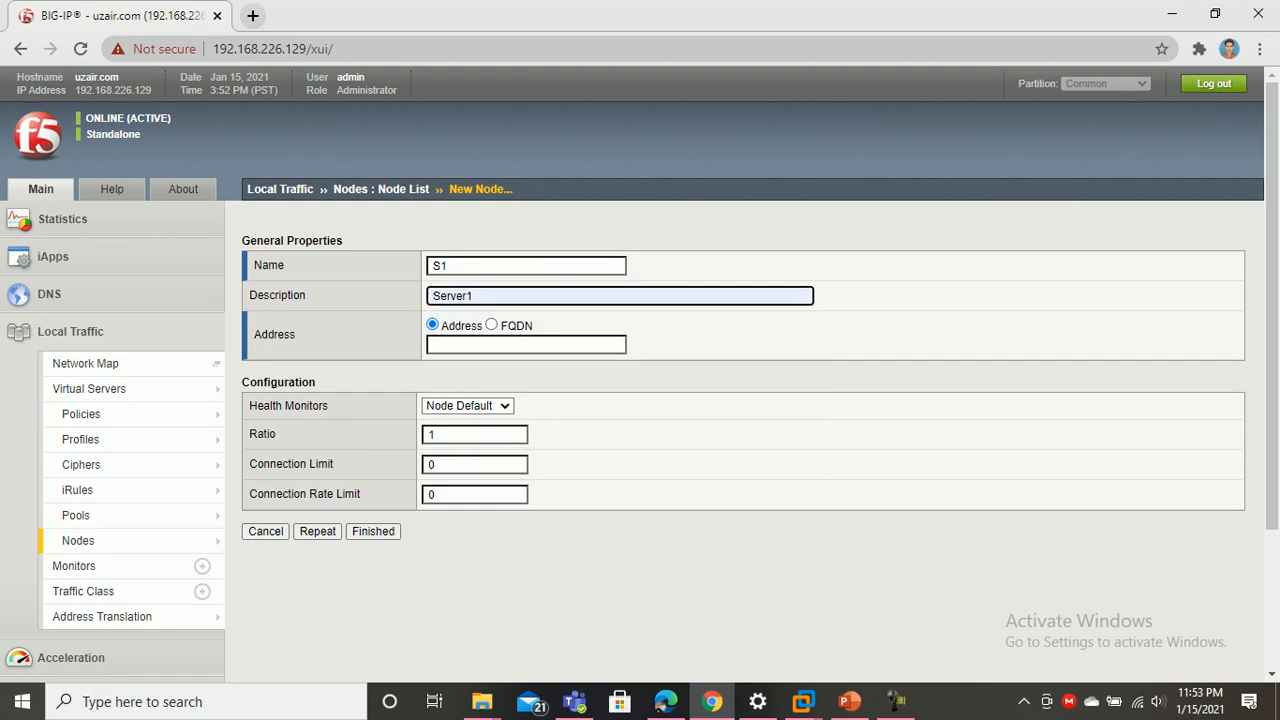
pyautogui.click(526, 344)
pyautogui.write('10.2.0.11')
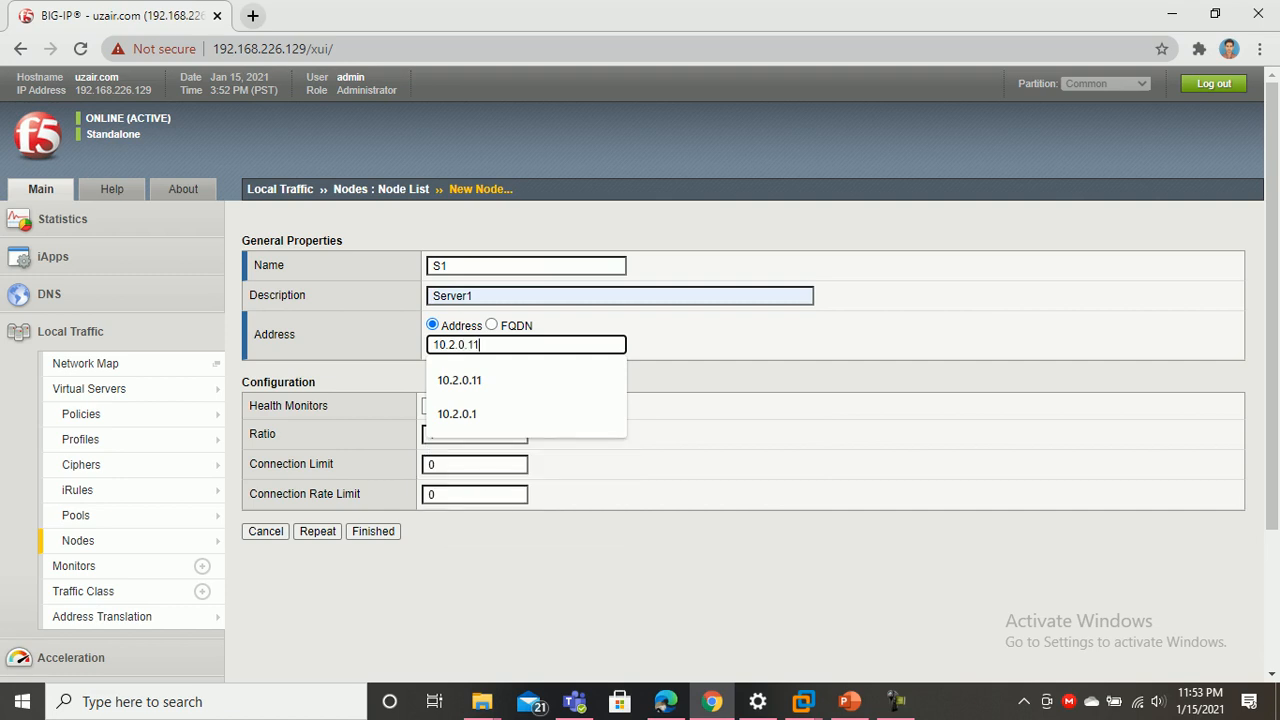
pyautogui.press('Escape')
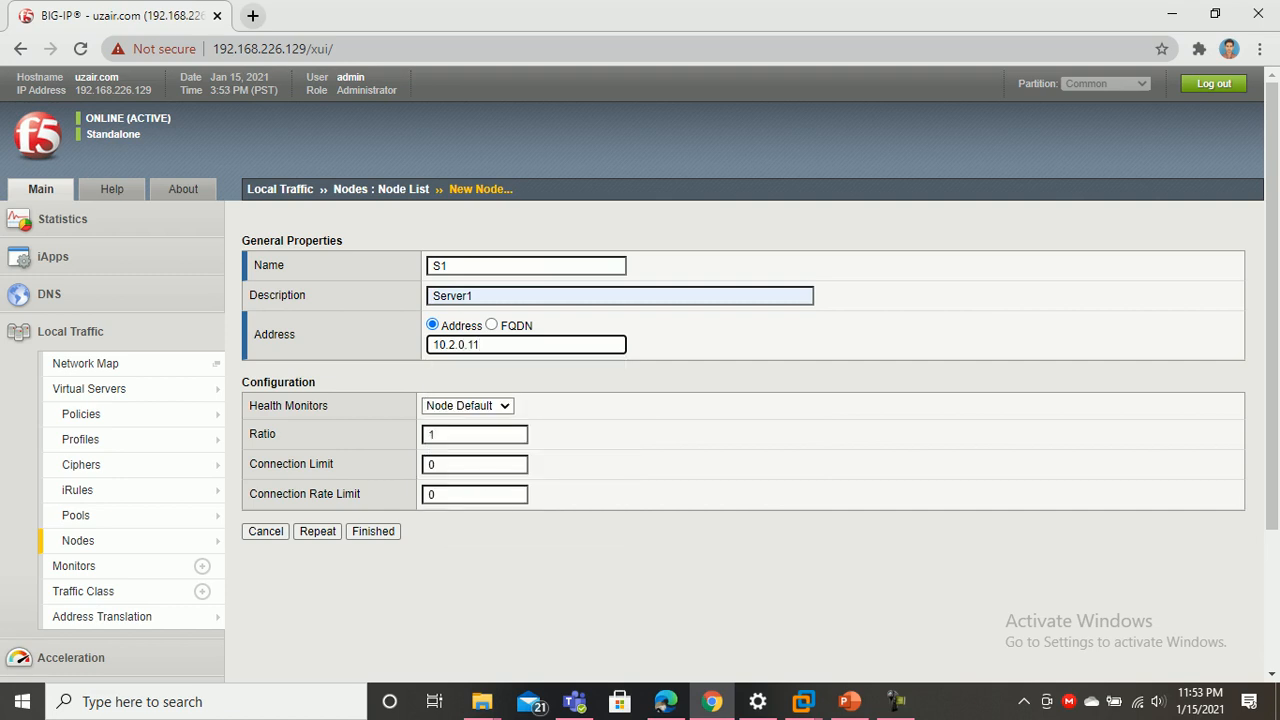
pyautogui.click(467, 405)
pyautogui.click(471, 431)
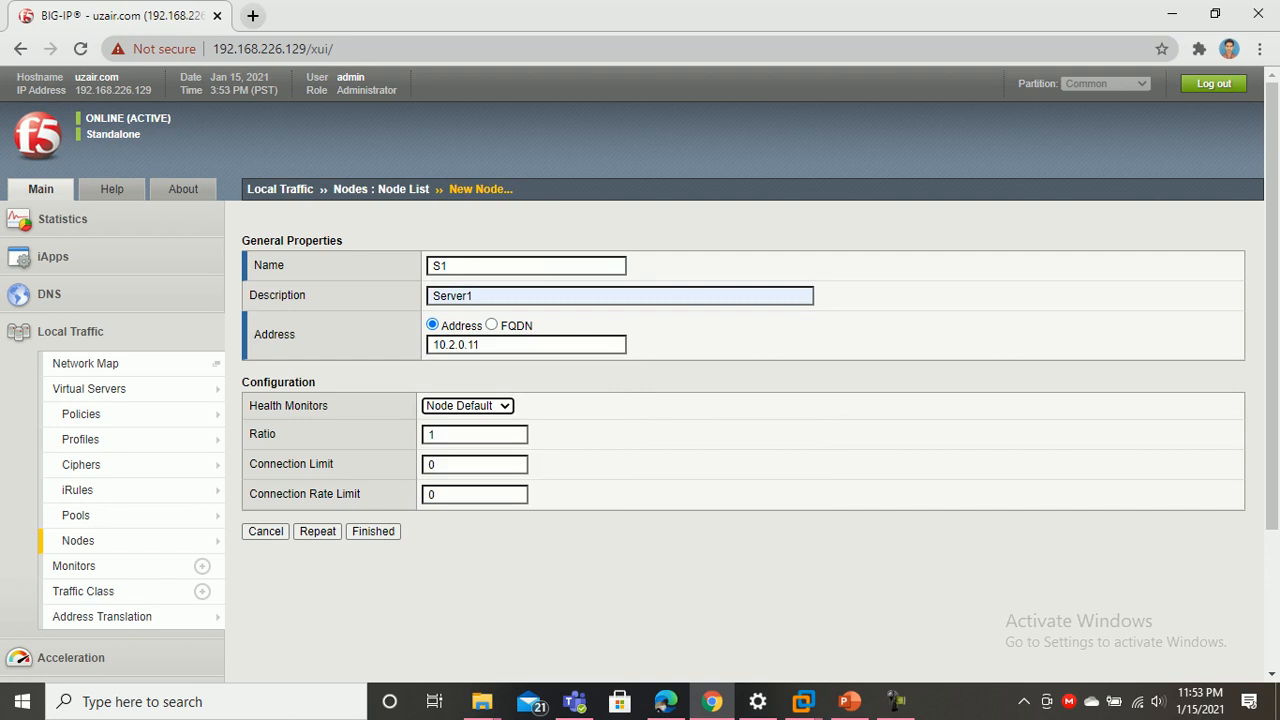
pyautogui.click(373, 531)
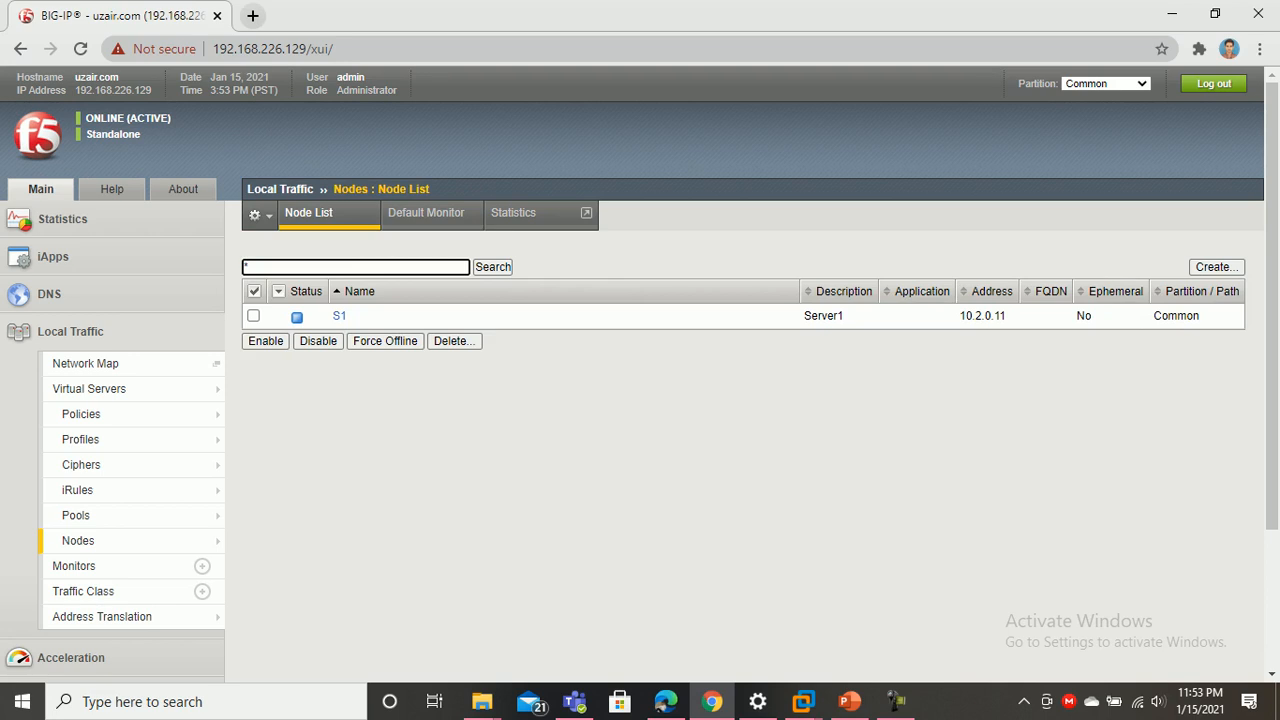
# Create node S2, description Server2, at 10.2.0.22
pyautogui.click(1216, 266)
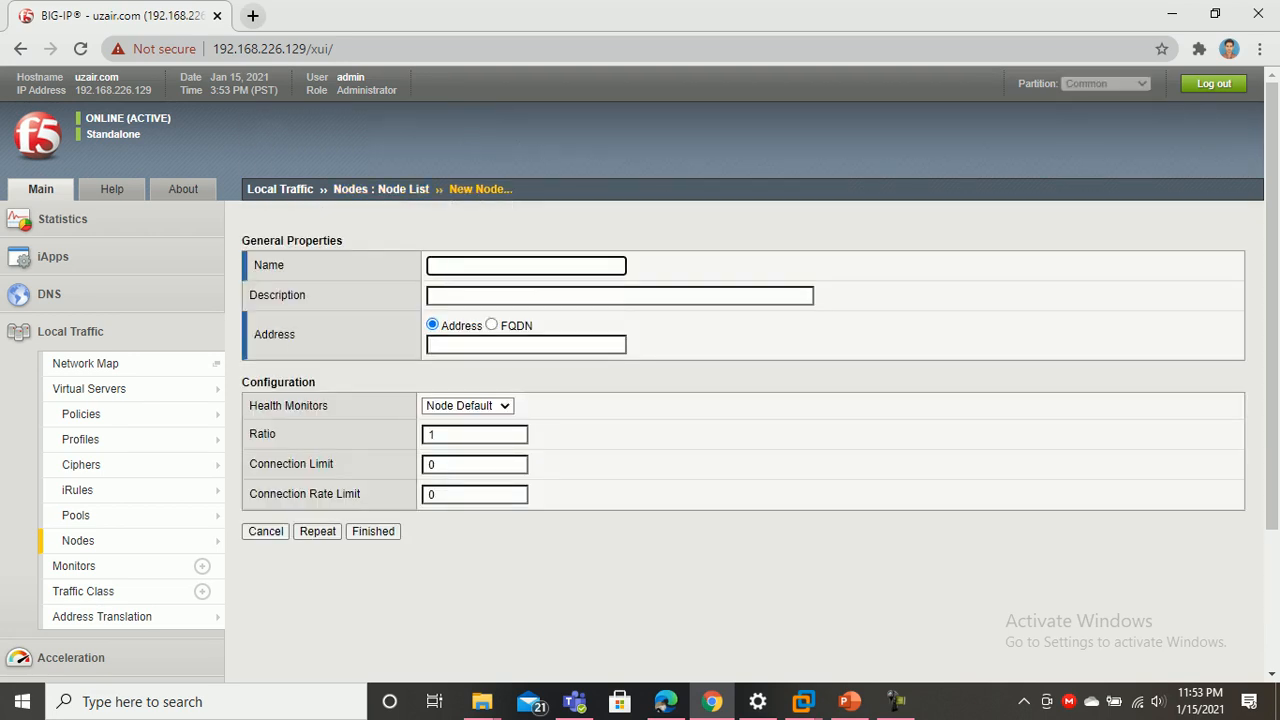
pyautogui.write('S2')
pyautogui.press('Tab')
pyautogui.press('Down')
pyautogui.press('Down')
pyautogui.press('Down')
pyautogui.press('Down')
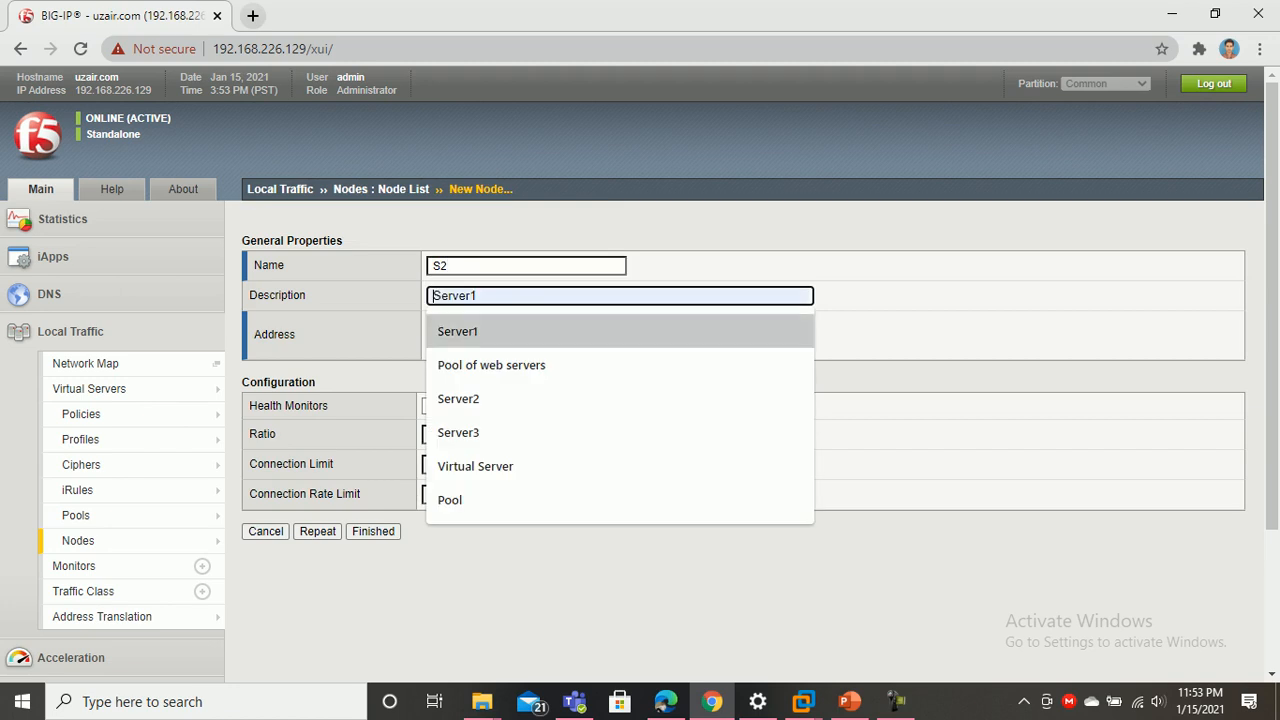
pyautogui.press('Return')
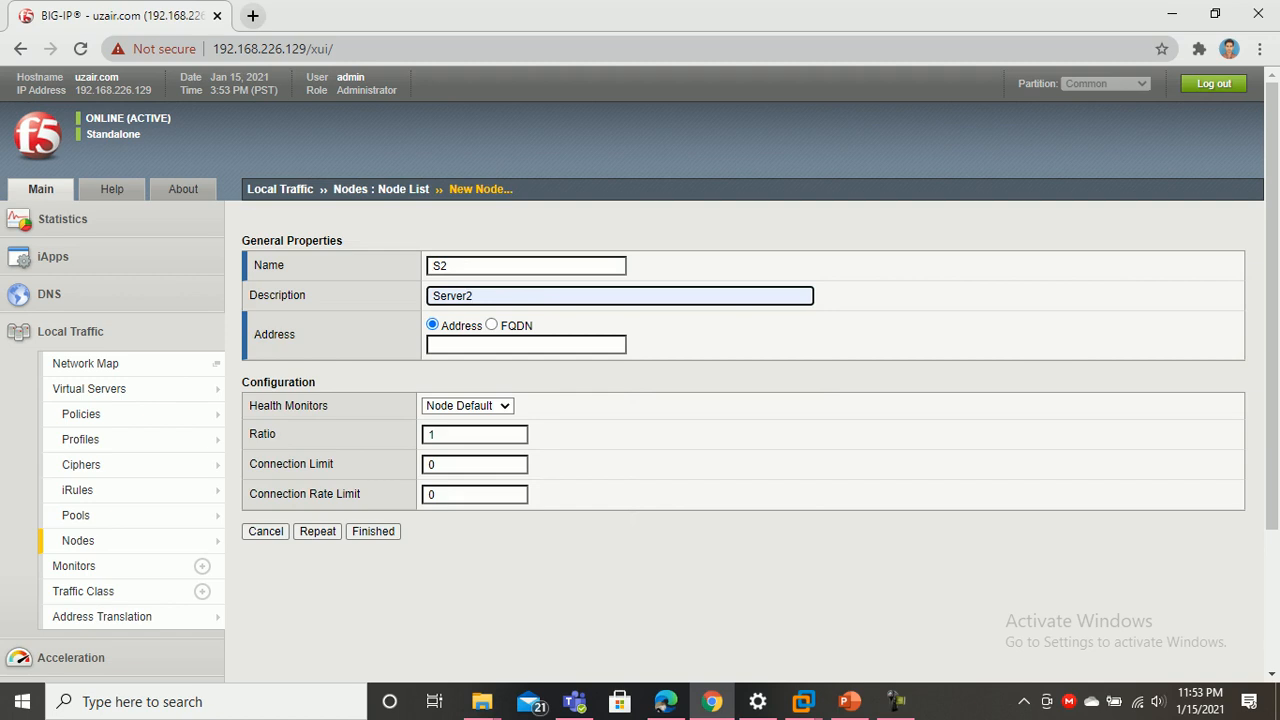
pyautogui.click(526, 344)
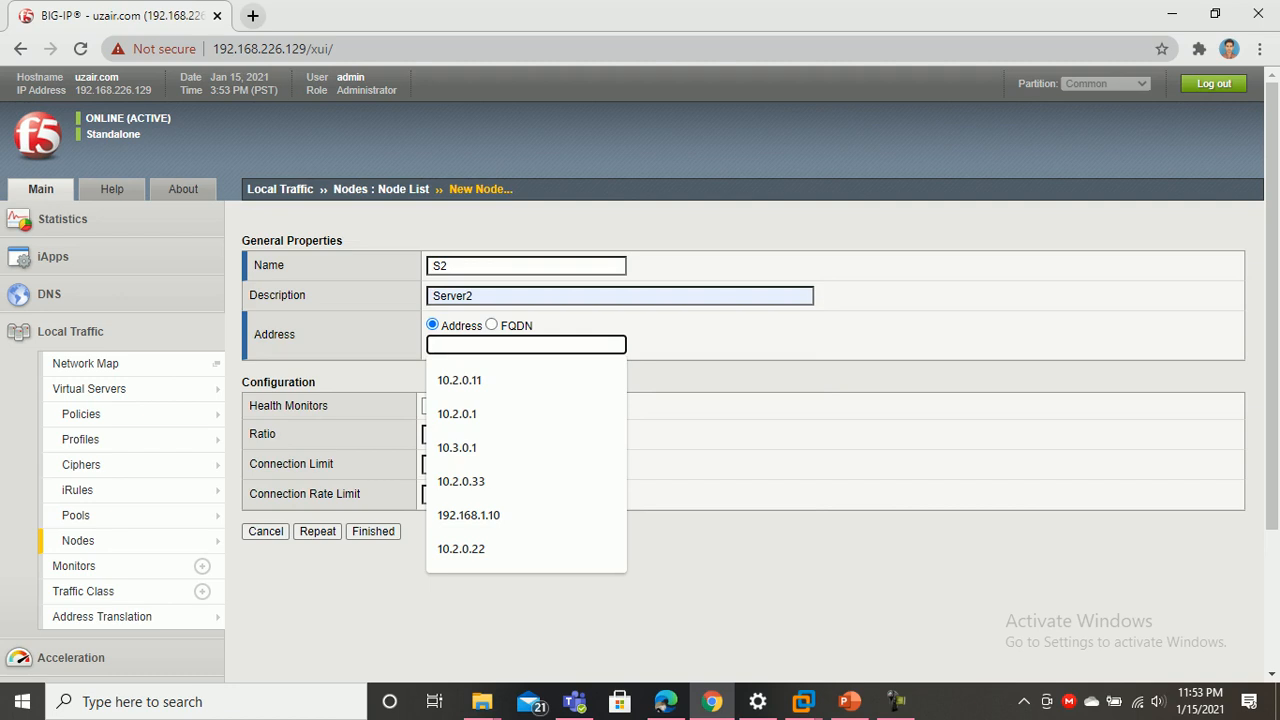
pyautogui.write('10.2.0.22')
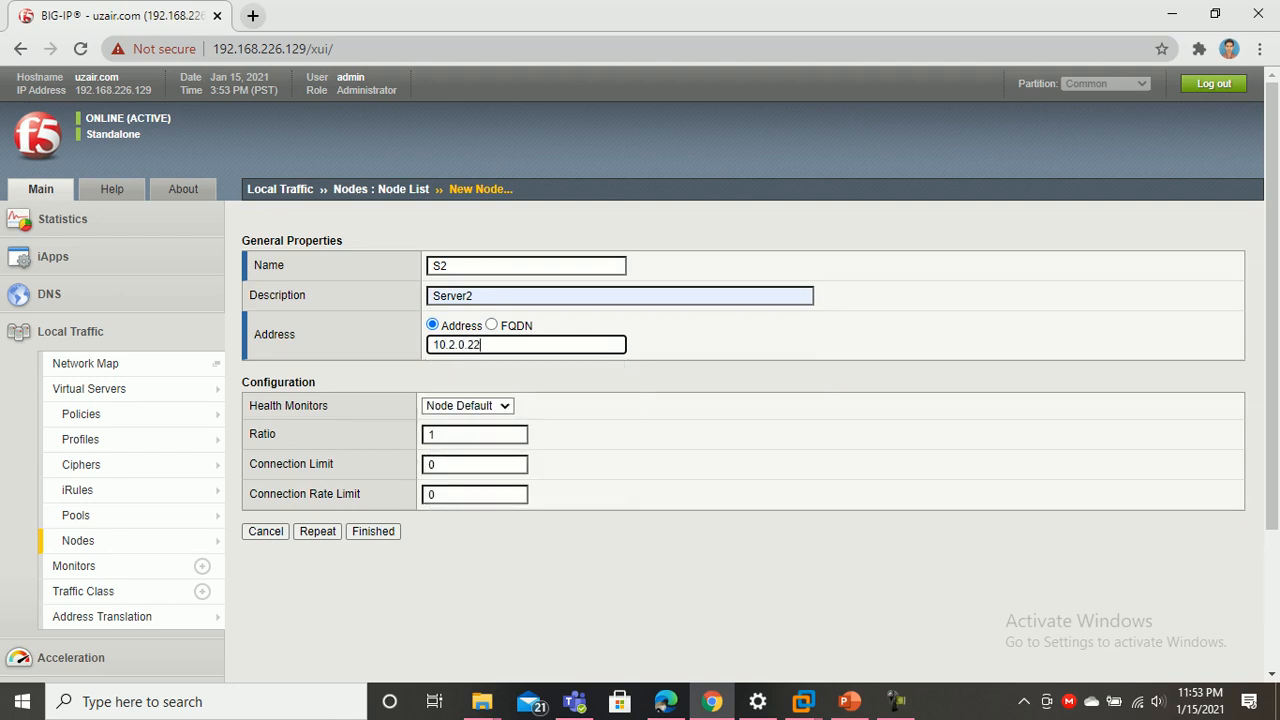
pyautogui.click(373, 531)
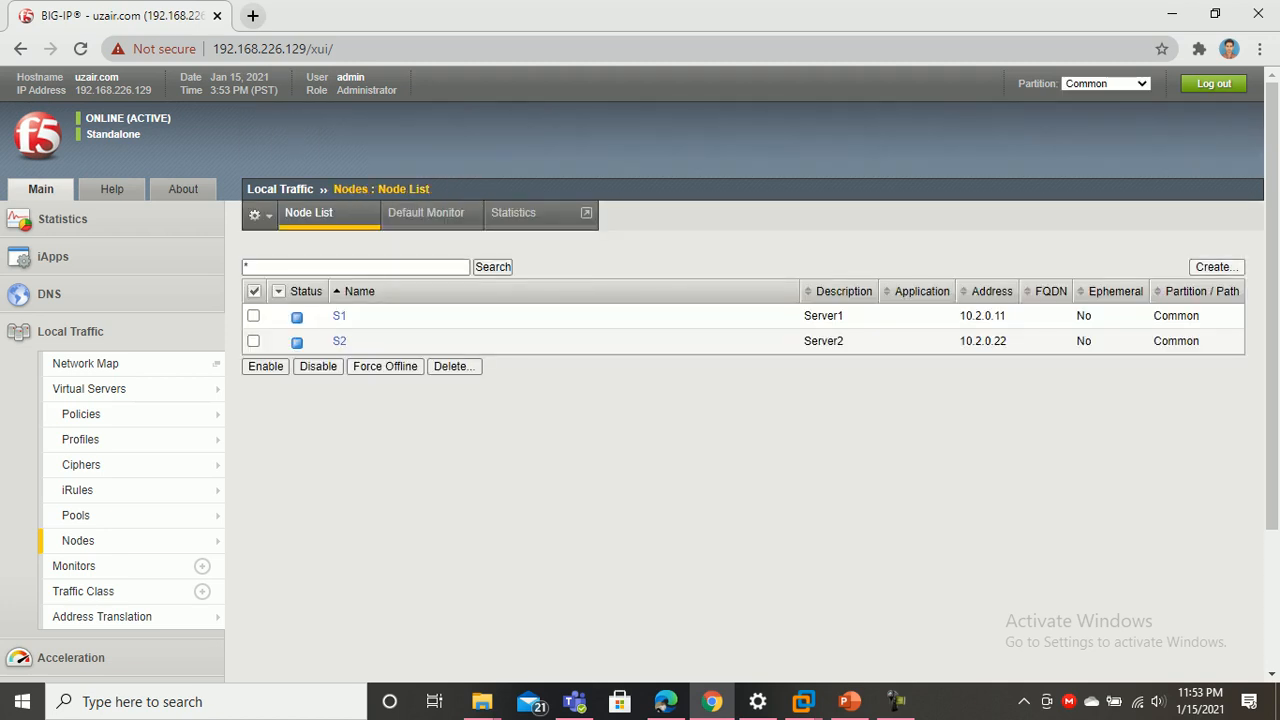
# Create node S3, description Server3, at 10.2.0.33
pyautogui.write('S3')
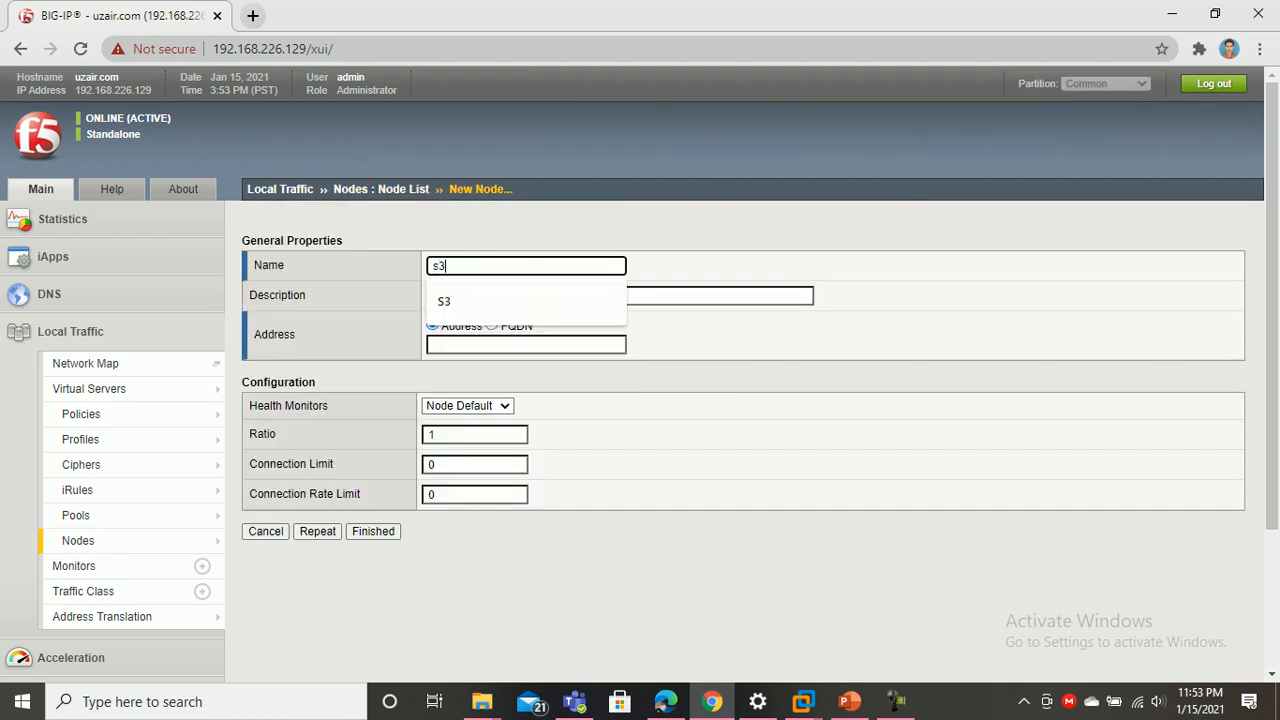
pyautogui.press('Tab')
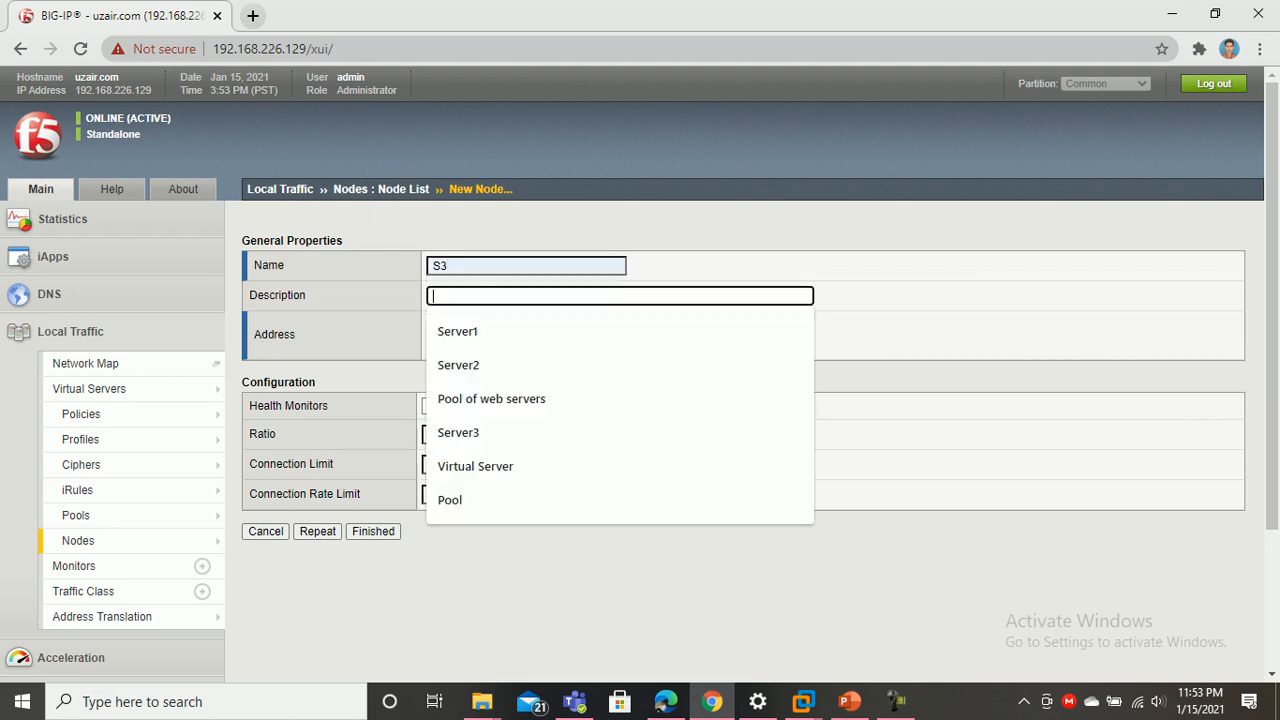
pyautogui.press('Down')
pyautogui.press('Down')
pyautogui.press('Down')
pyautogui.press('Down')
pyautogui.press('Down')
pyautogui.press('Up')
pyautogui.press('Return')
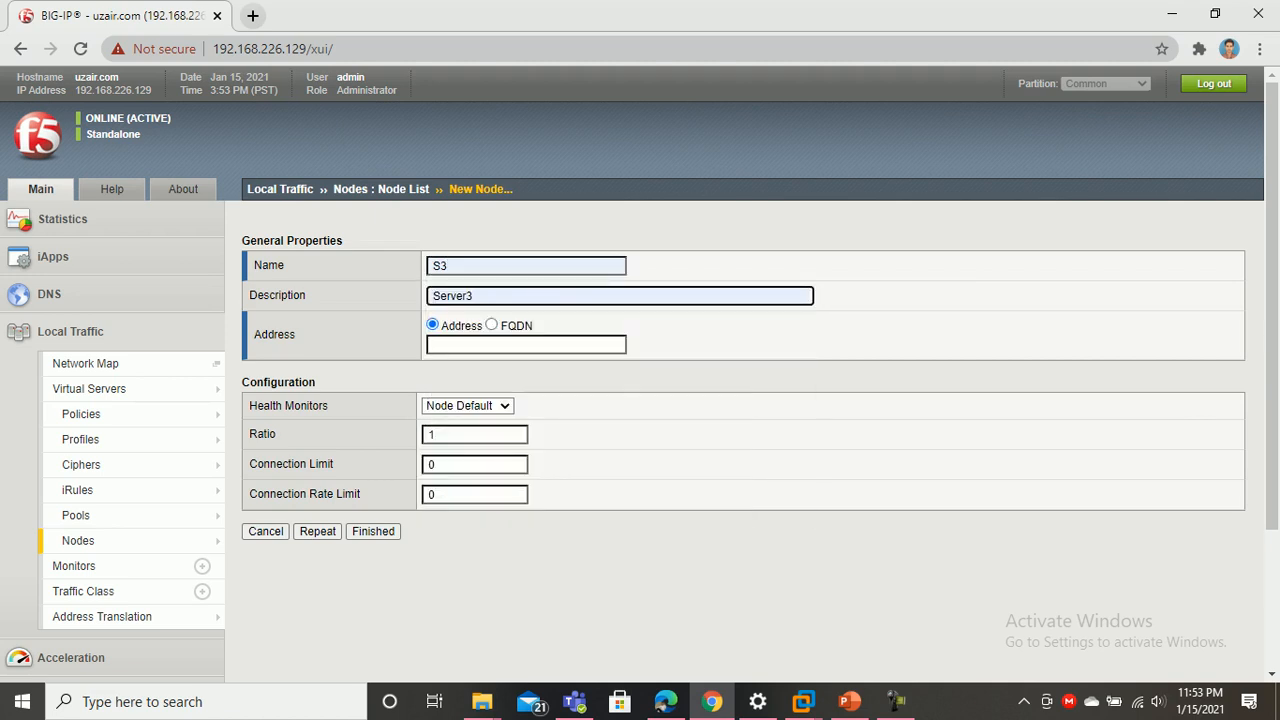
pyautogui.press('Tab')
pyautogui.press('Down')
pyautogui.press('Down')
pyautogui.press('Down')
pyautogui.press('Down')
pyautogui.press('Down')
pyautogui.press('Return')
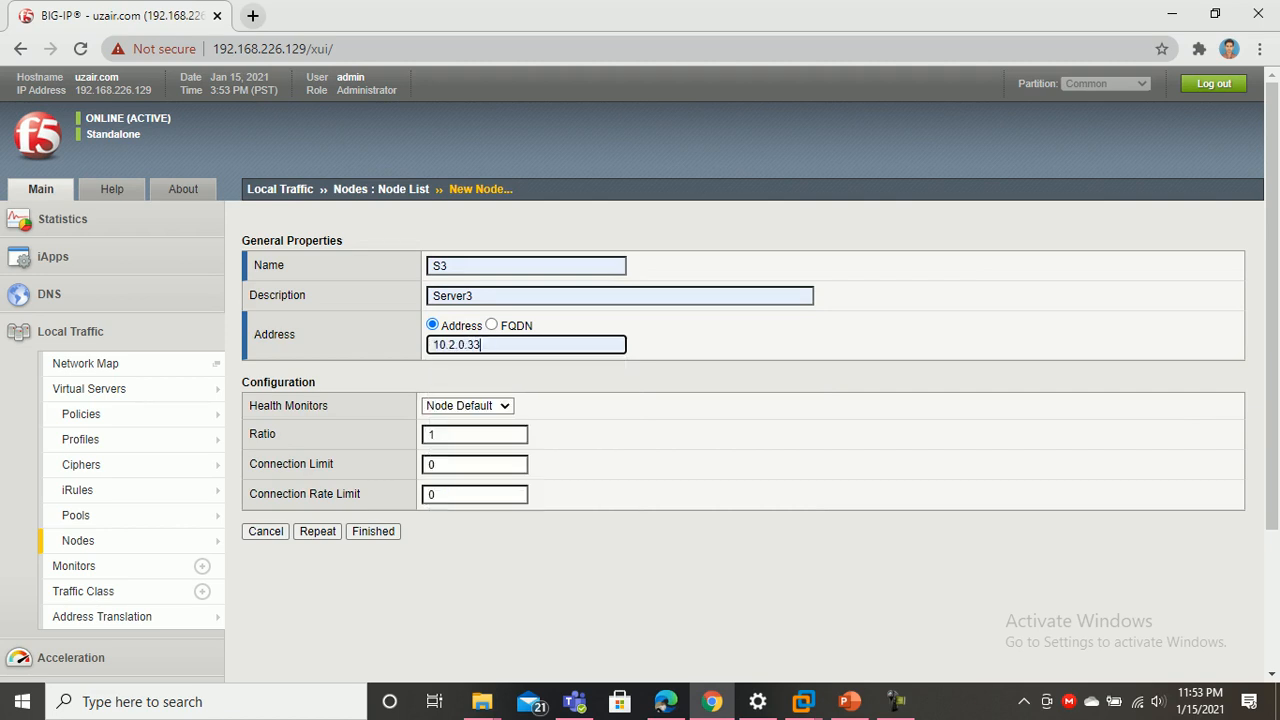
pyautogui.press('Return')
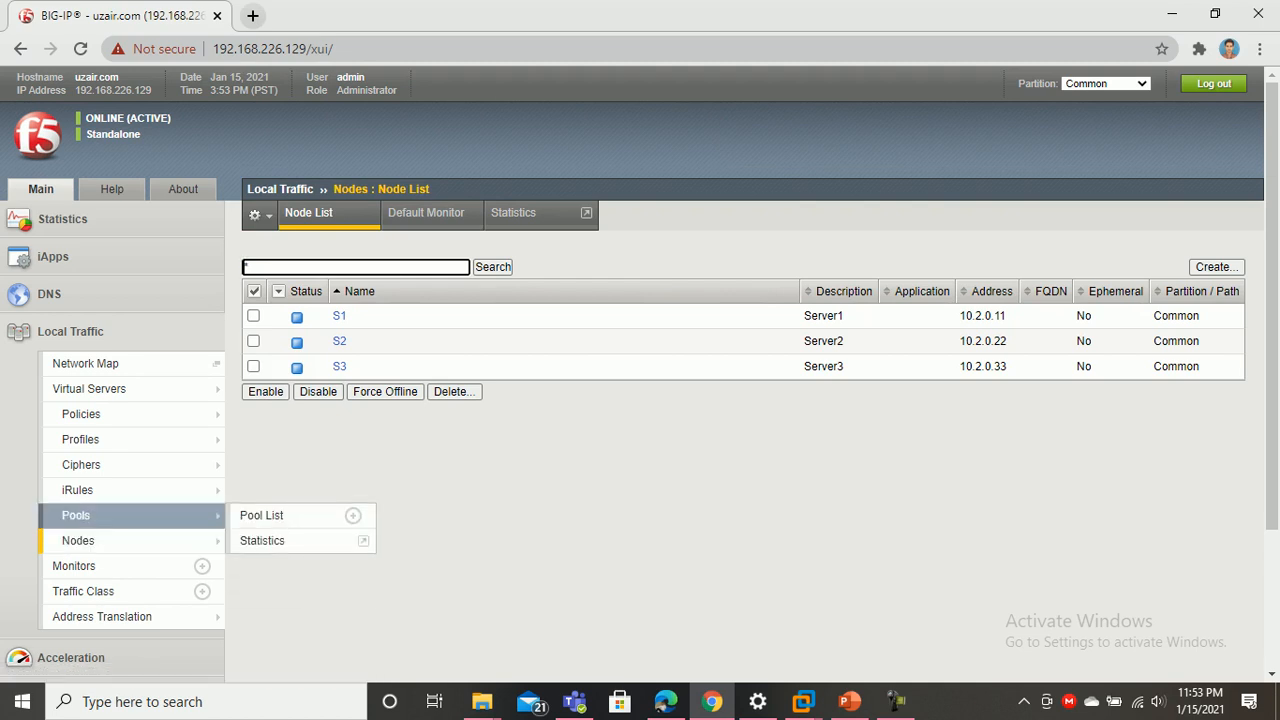
# Start a new pool named web_pool with description 'Pool of web servers'
pyautogui.click(262, 515)
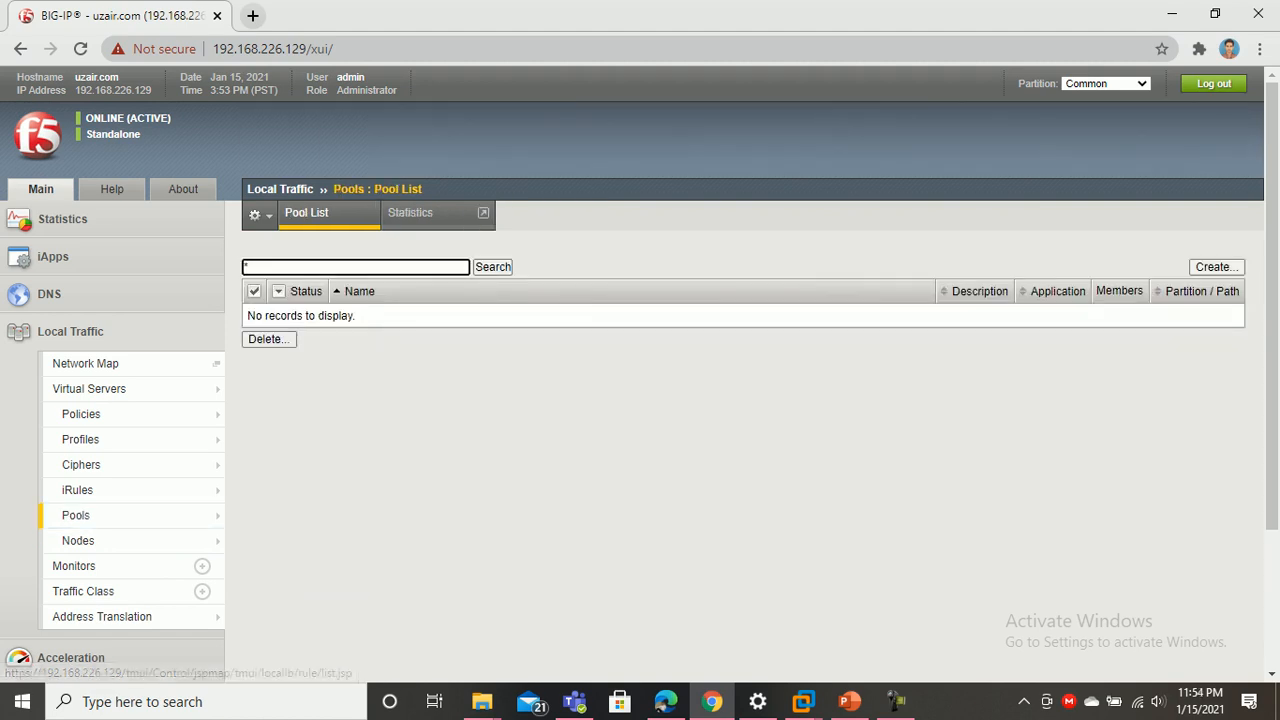
pyautogui.click(1216, 267)
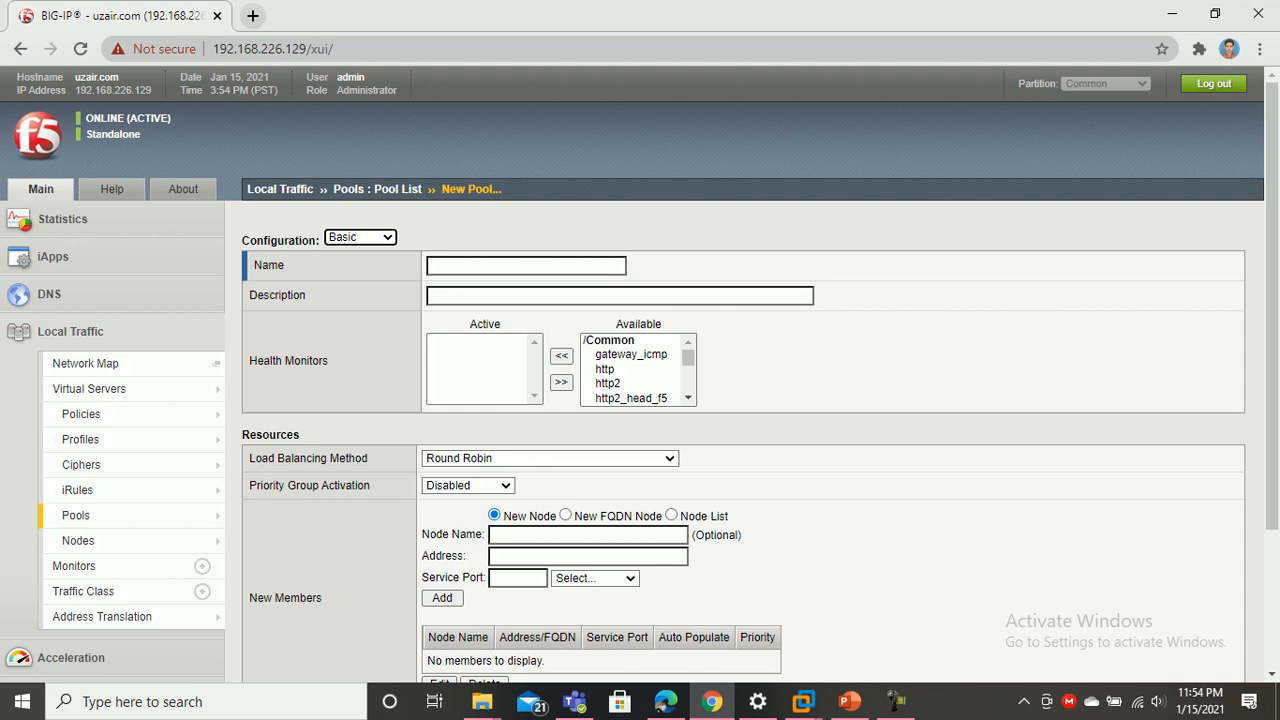
pyautogui.click(526, 265)
pyautogui.press('Down')
pyautogui.press('Down')
pyautogui.press('Down')
pyautogui.press('Down')
pyautogui.press('Return')
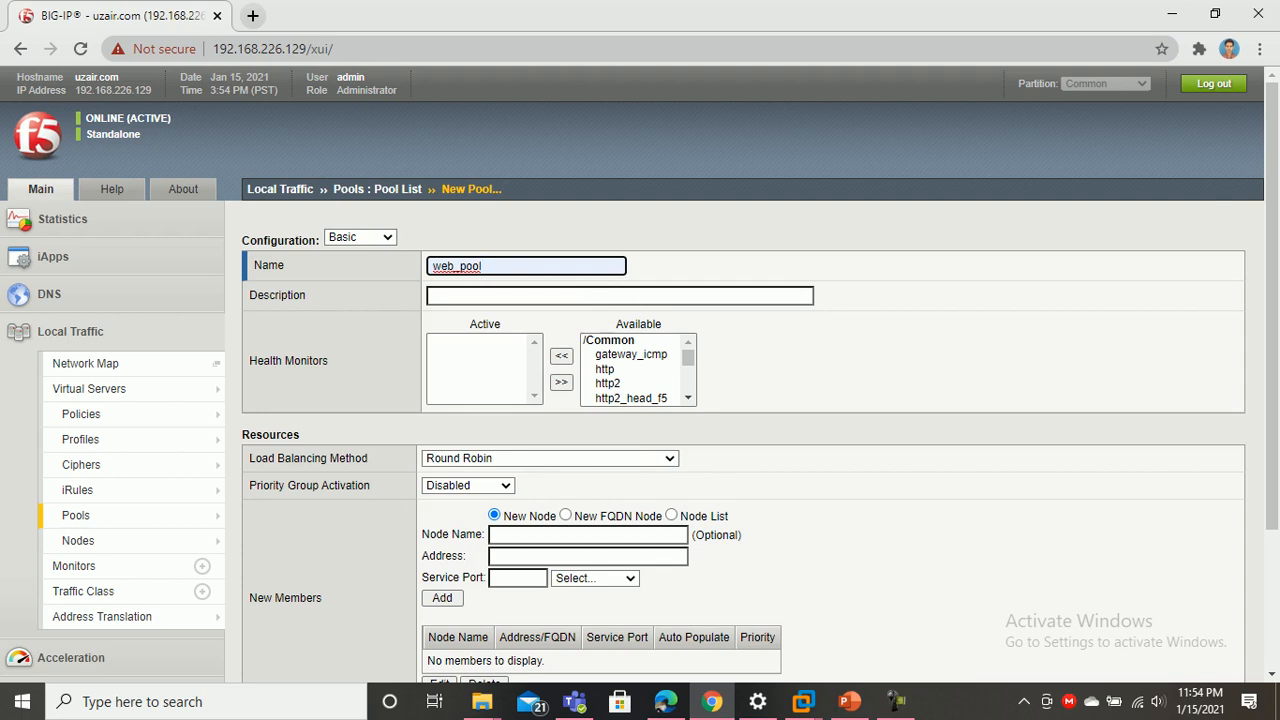
pyautogui.press('Tab')
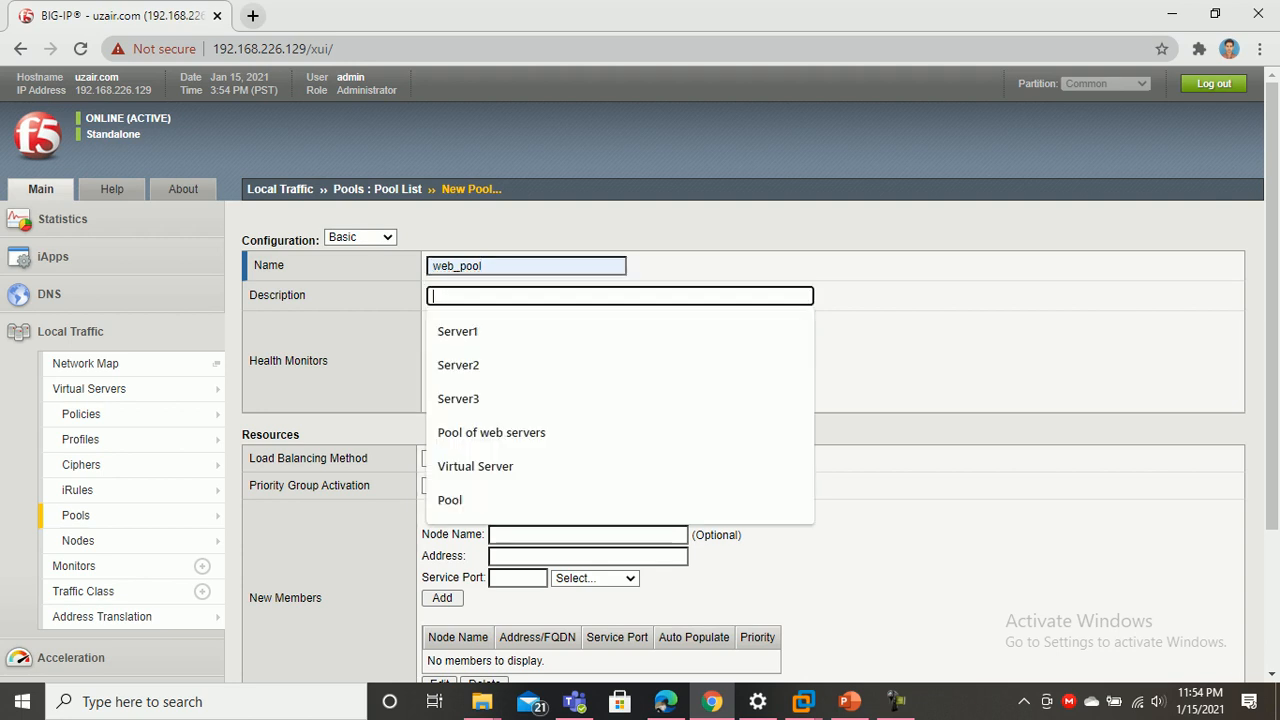
pyautogui.press('Down')
pyautogui.press('Down')
pyautogui.press('Down')
pyautogui.press('Down')
pyautogui.press('Return')
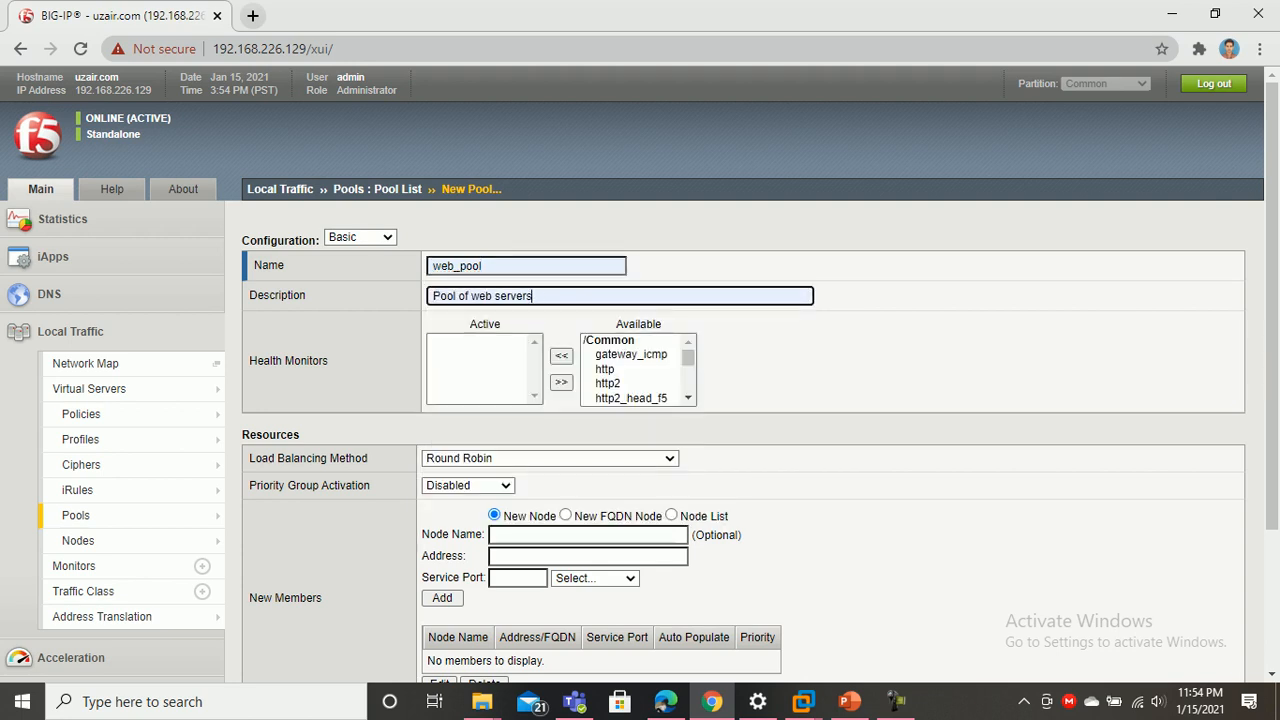
# Make http the active health monitor and keep Round Robin load balancing
pyautogui.click(605, 369)
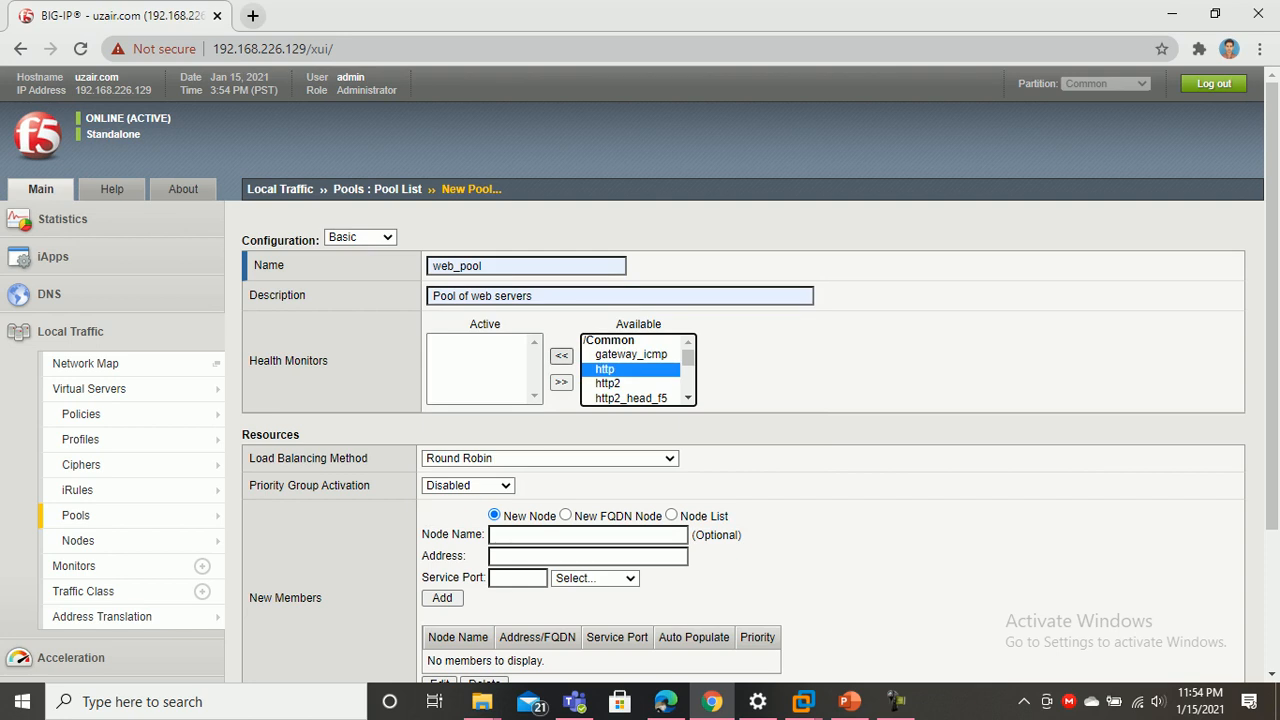
pyautogui.click(561, 355)
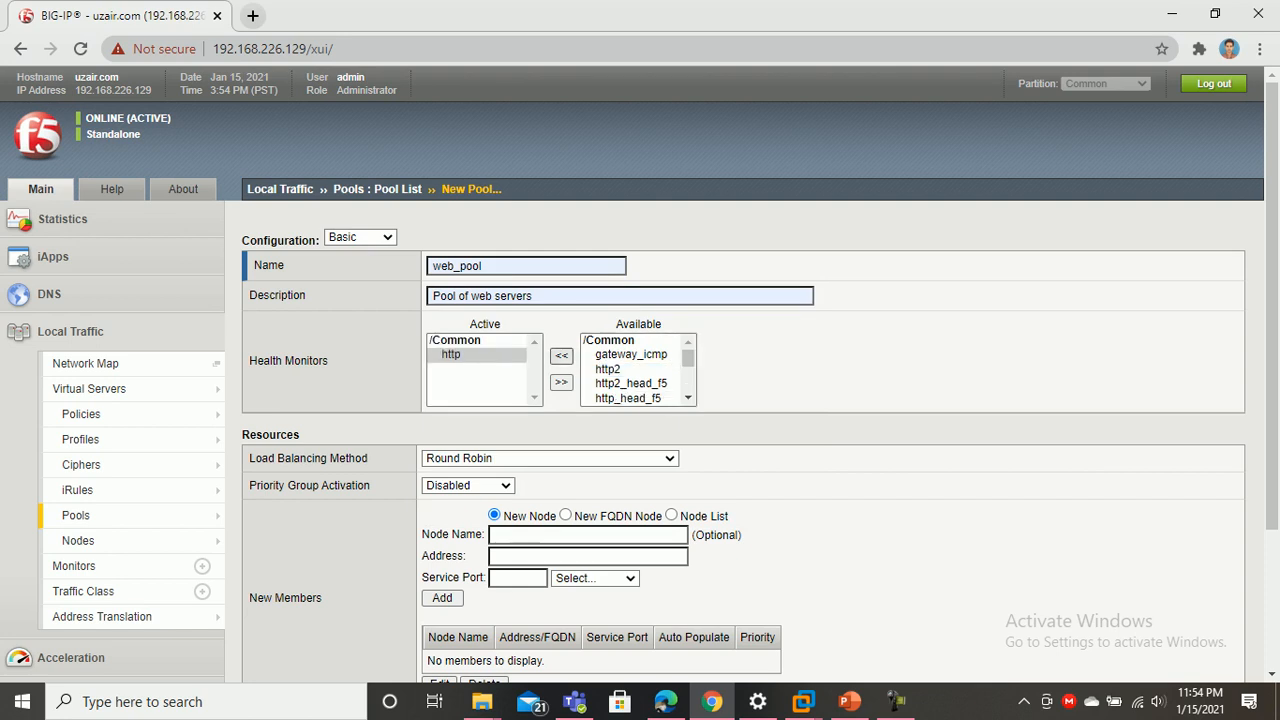
pyautogui.moveTo(688, 358); pyautogui.dragTo(688, 382)
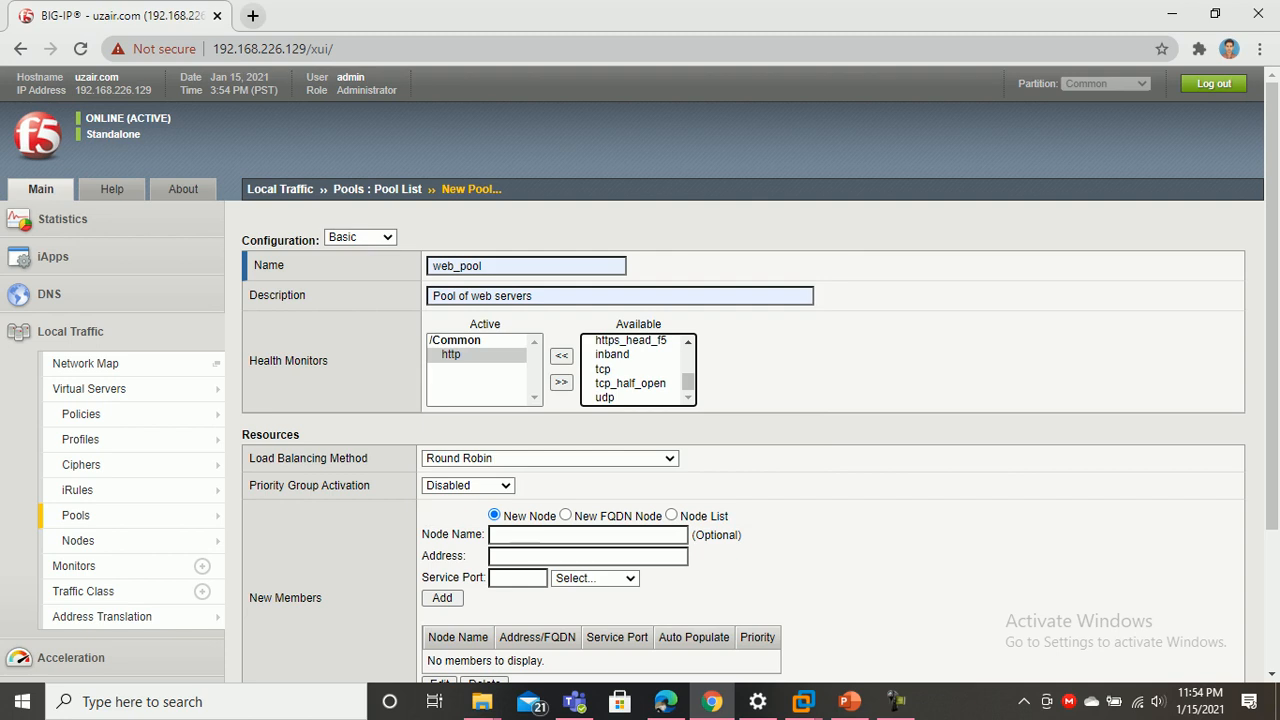
pyautogui.click(549, 458)
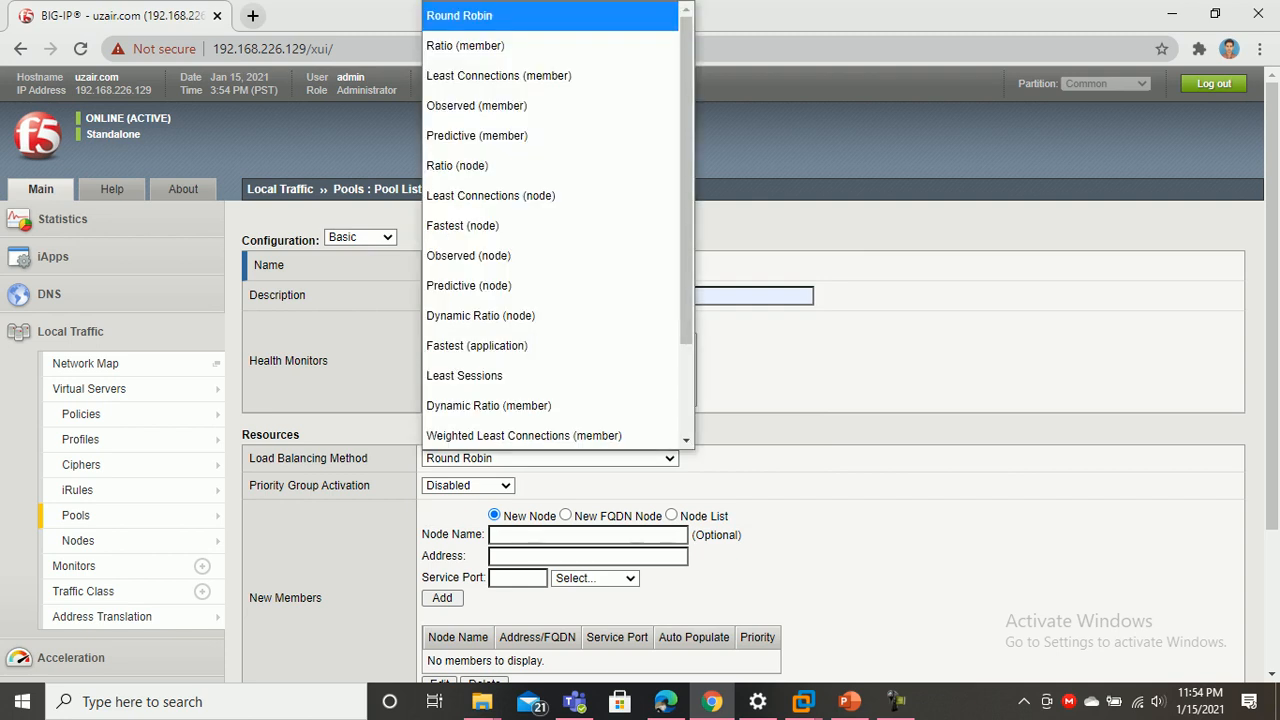
pyautogui.scroll(-2, 470, 285)
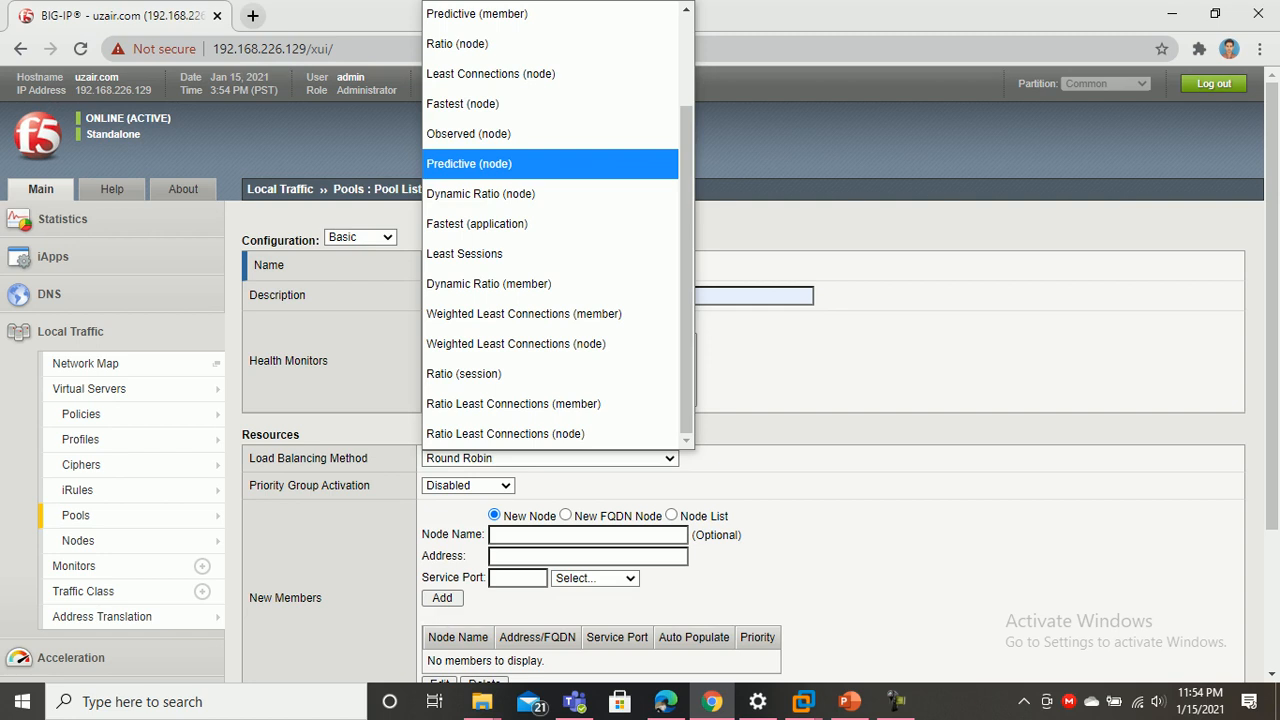
pyautogui.scroll(3, 550, 225)
pyautogui.scroll(-1, 550, 225)
pyautogui.scroll(1, 550, 225)
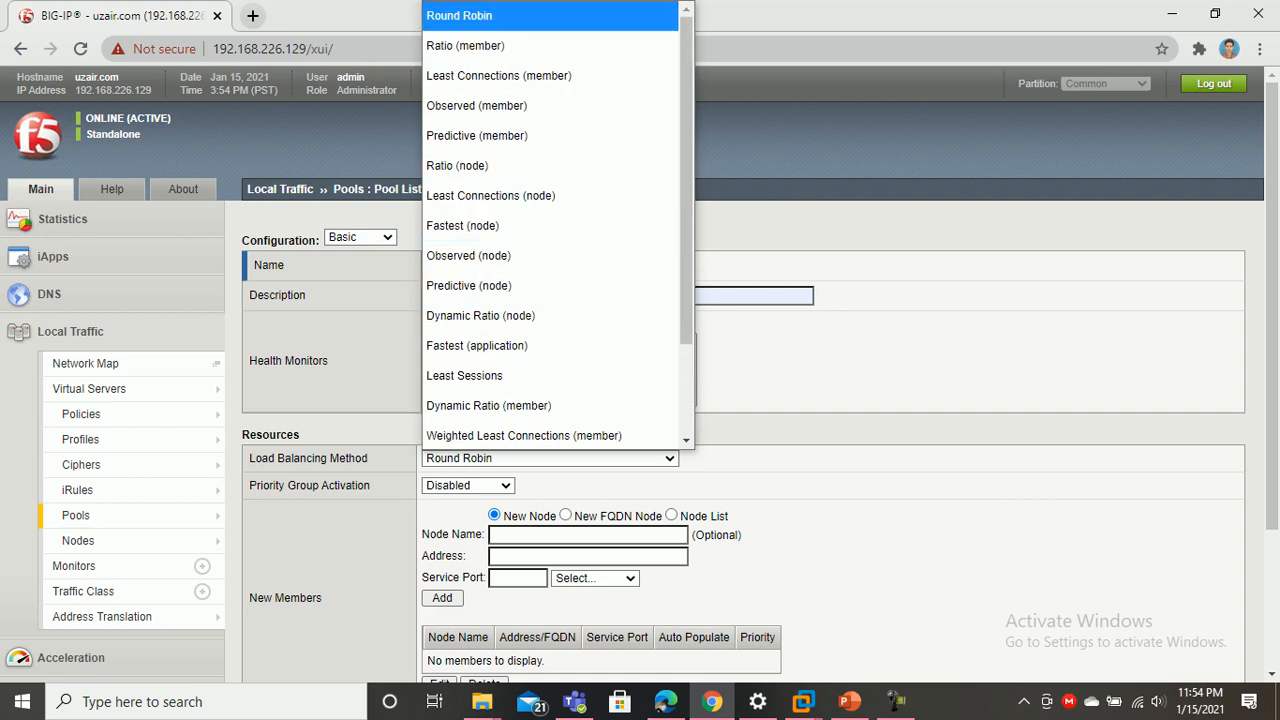
pyautogui.press('Return')
pyautogui.scroll(-3, 640, 370)
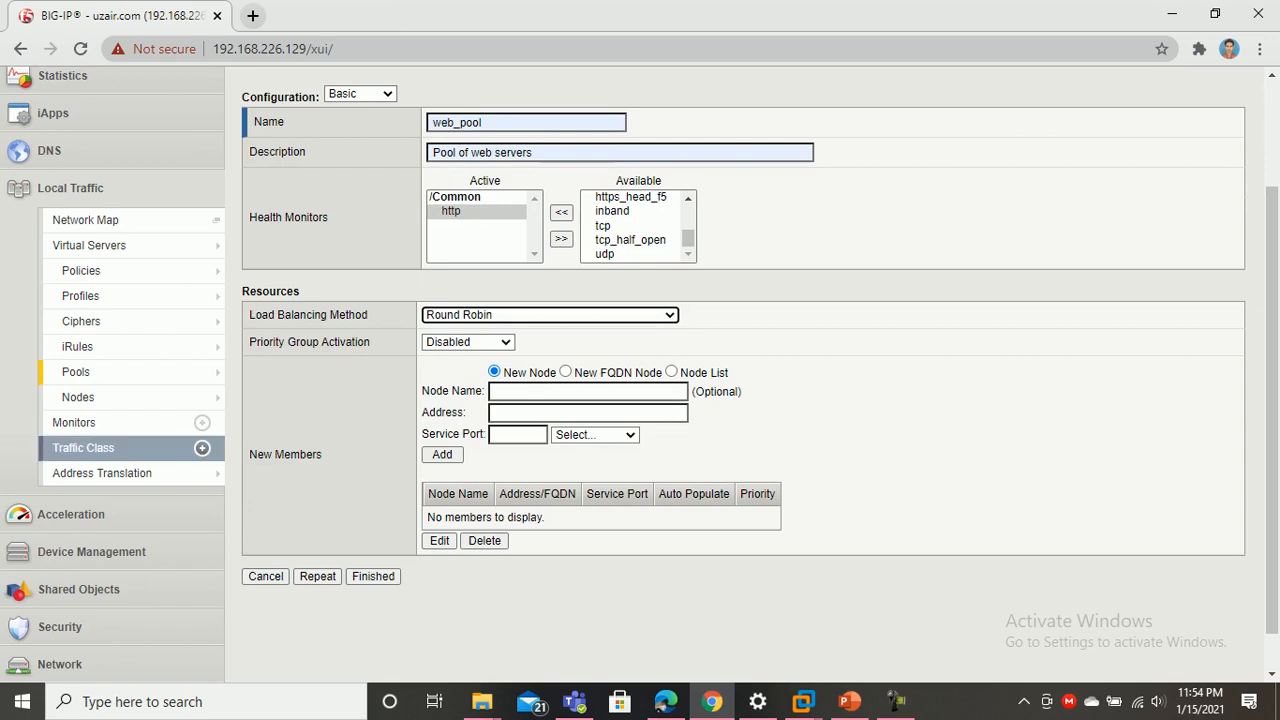
# Switch to Node List and add S1 as a member on HTTP port 80
pyautogui.moveTo(120, 397)
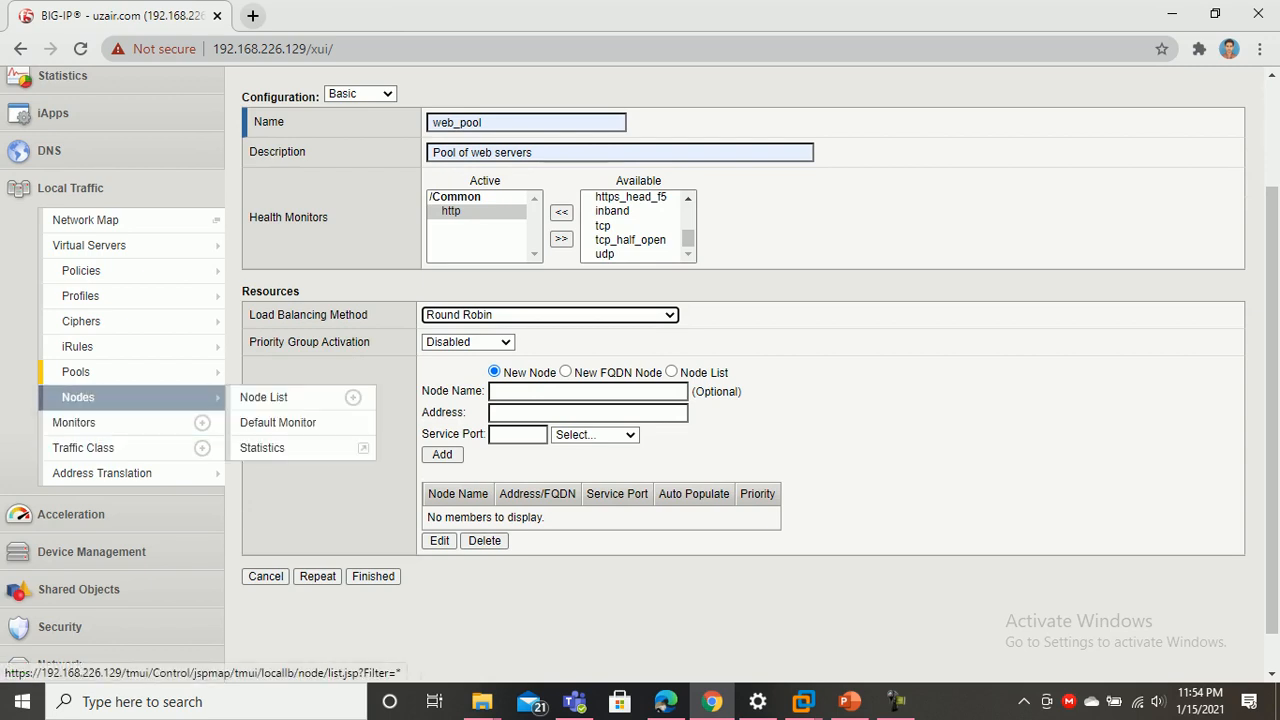
pyautogui.moveTo(120, 371)
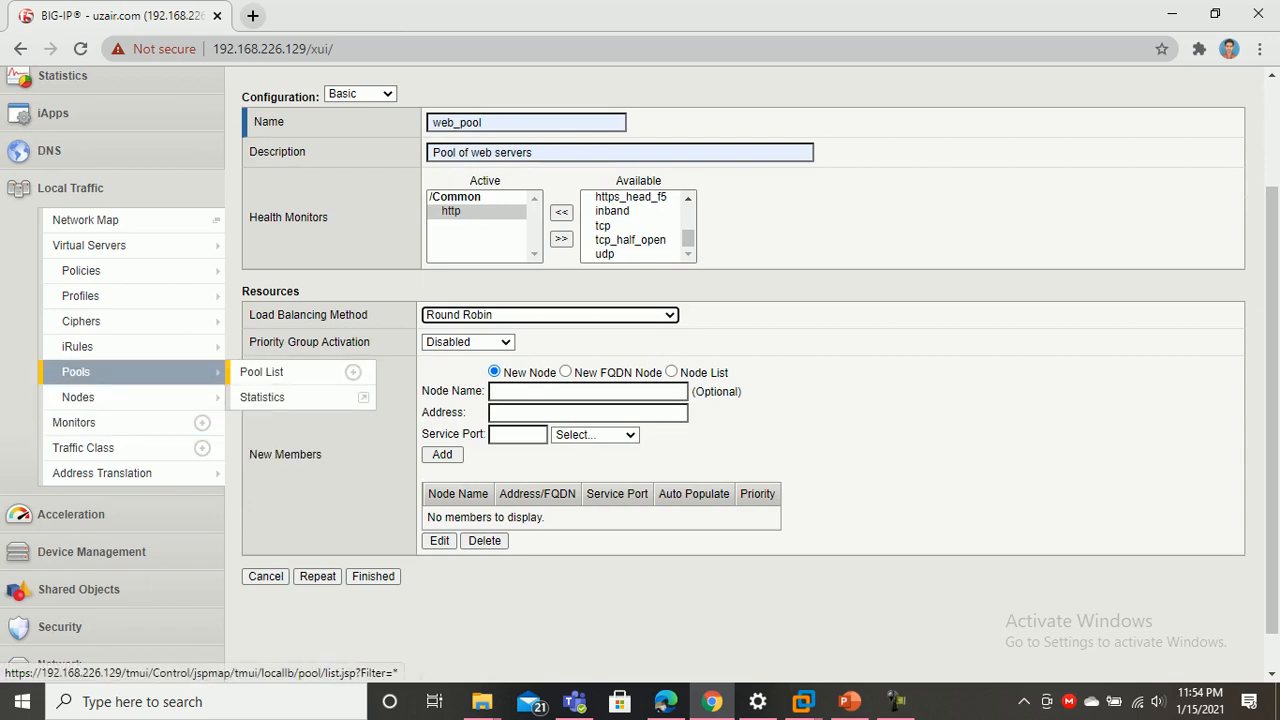
pyautogui.click(560, 391)
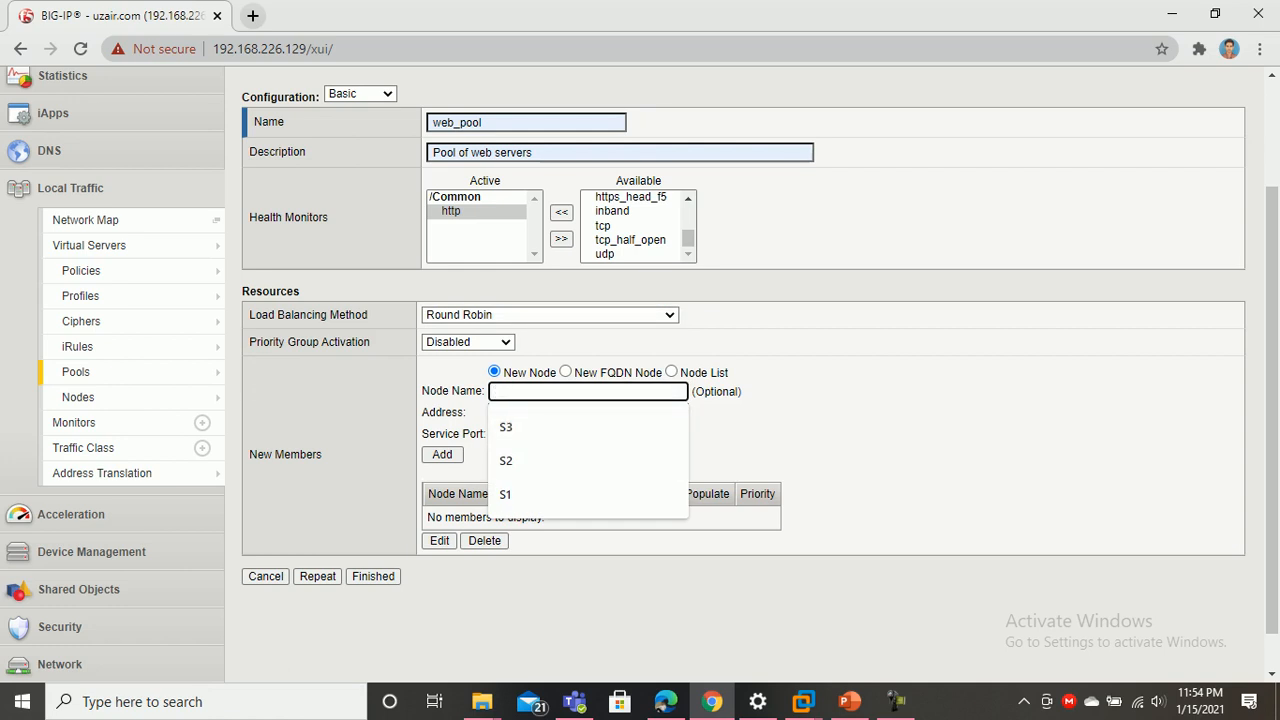
pyautogui.press('Escape')
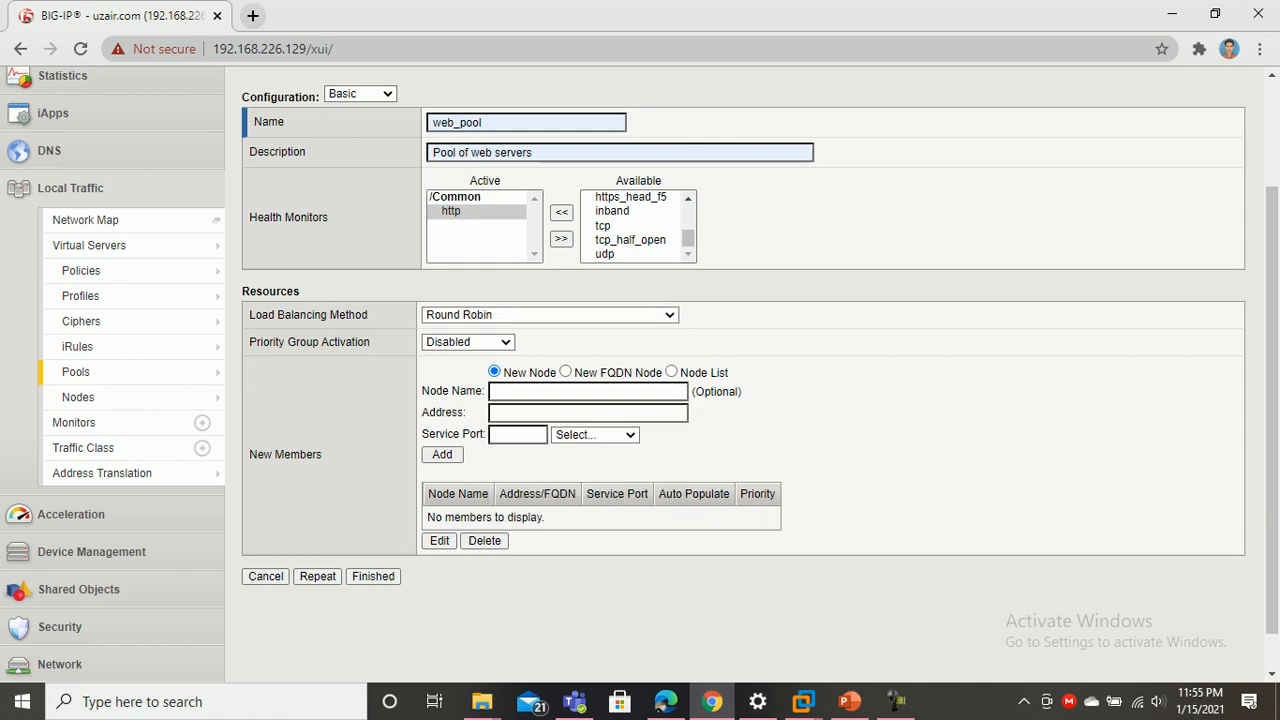
pyautogui.doubleClick(694, 372)
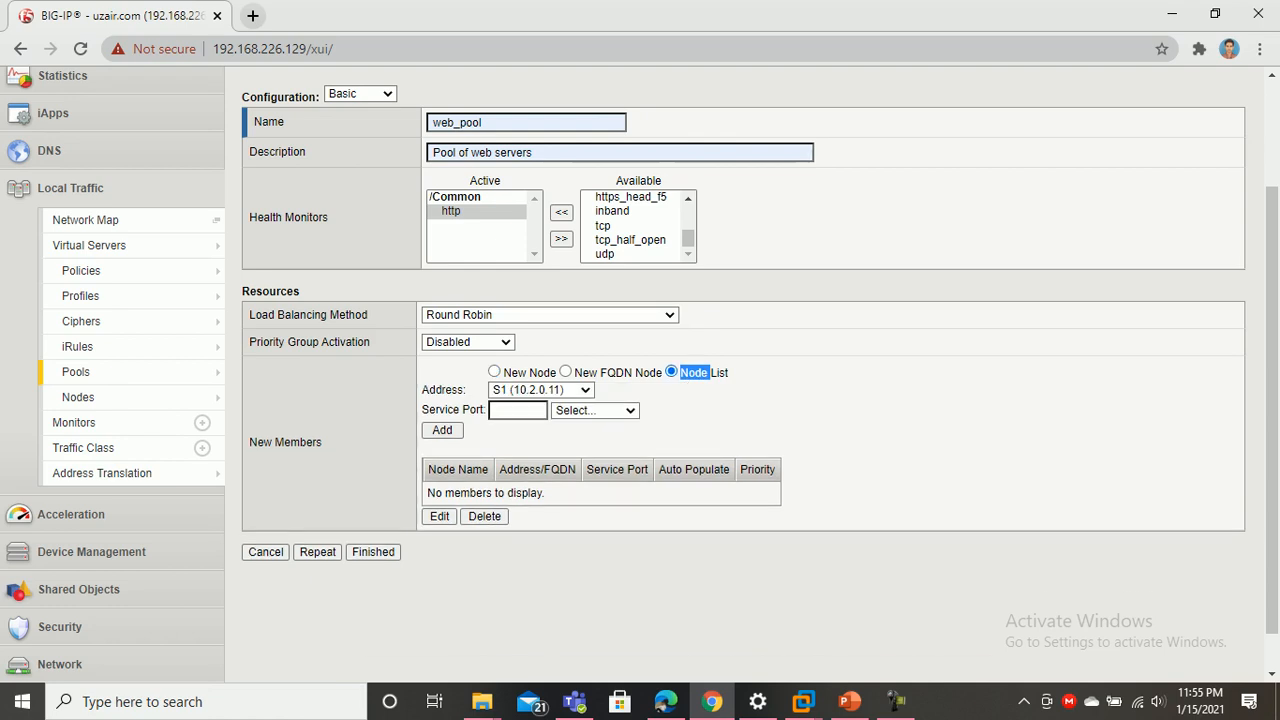
pyautogui.click(594, 410)
pyautogui.press('Up')
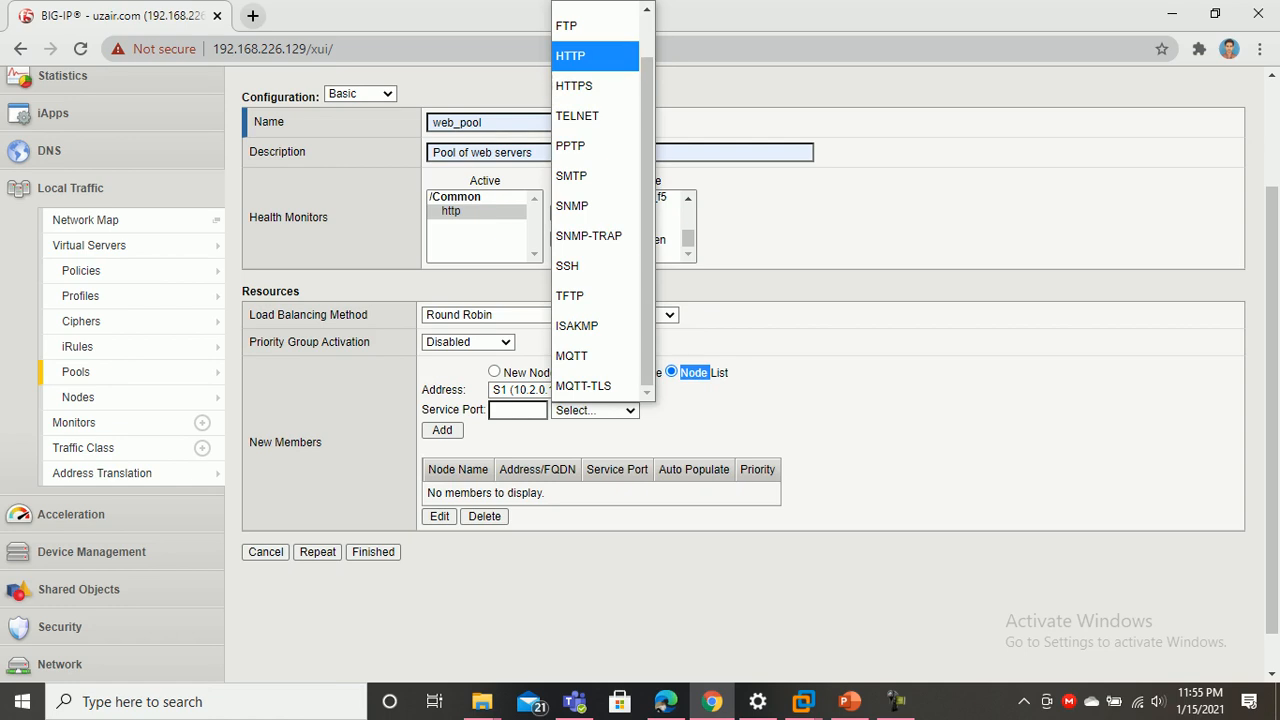
pyautogui.press('Return')
pyautogui.click(442, 430)
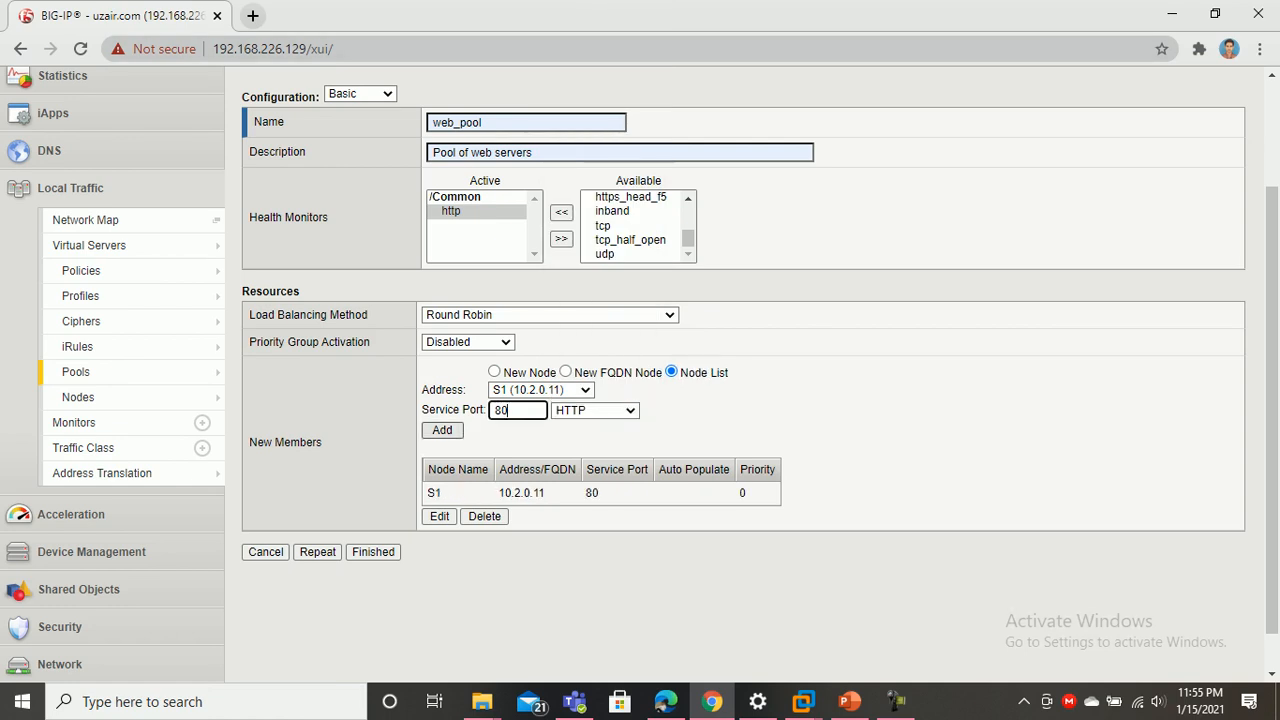
# Add S2 and S3 on port 80 as members and save web_pool
pyautogui.click(540, 390)
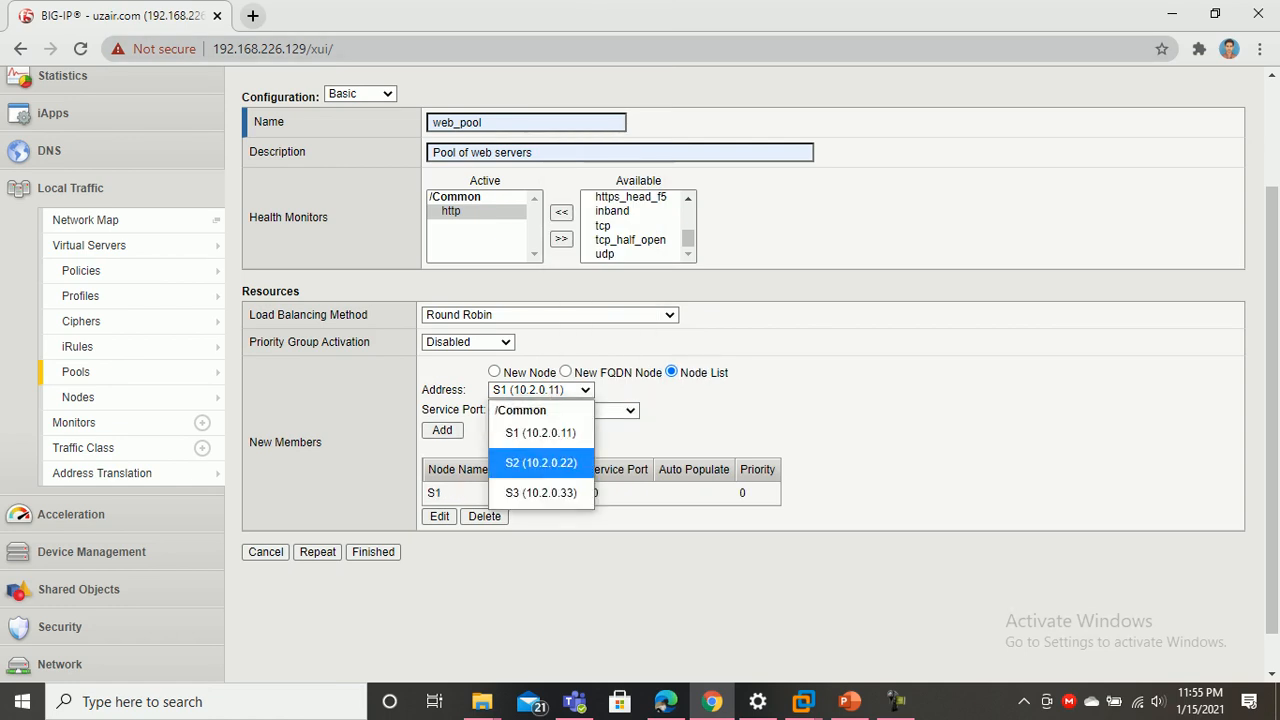
pyautogui.click(540, 462)
pyautogui.click(442, 430)
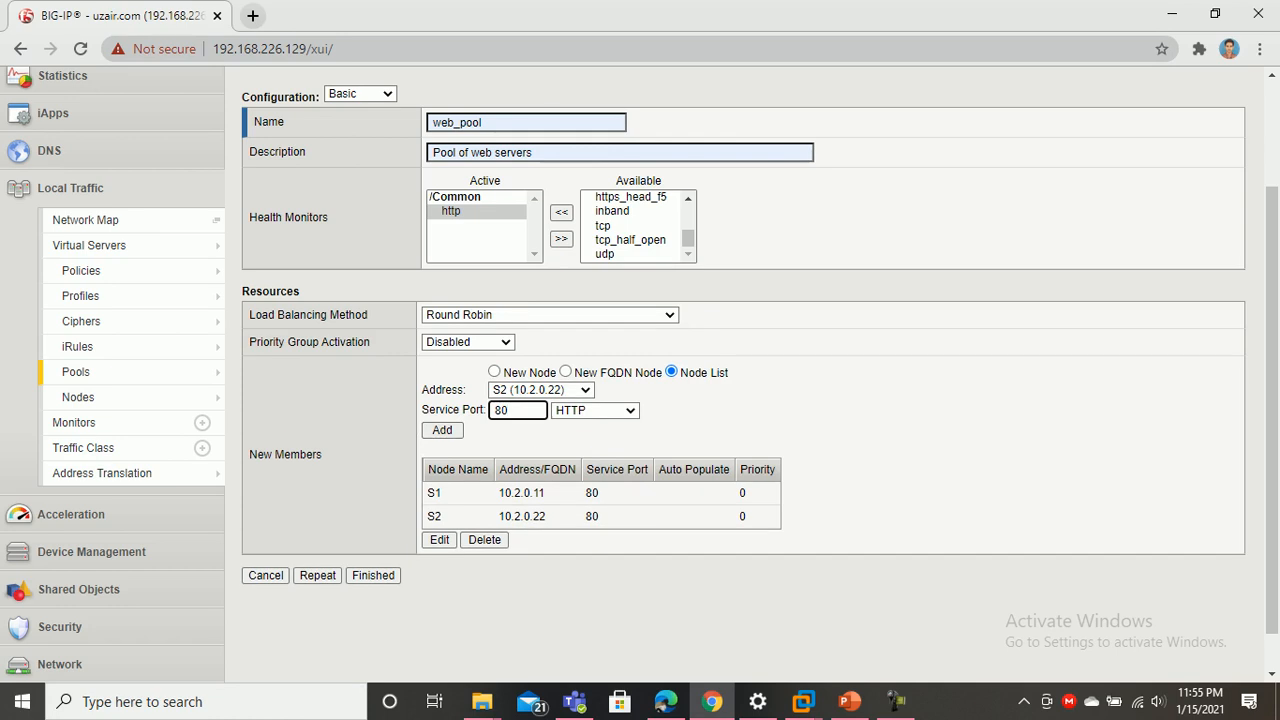
pyautogui.click(540, 390)
pyautogui.click(530, 491)
pyautogui.click(442, 430)
pyautogui.scroll(2, 640, 370)
pyautogui.scroll(-3, 640, 370)
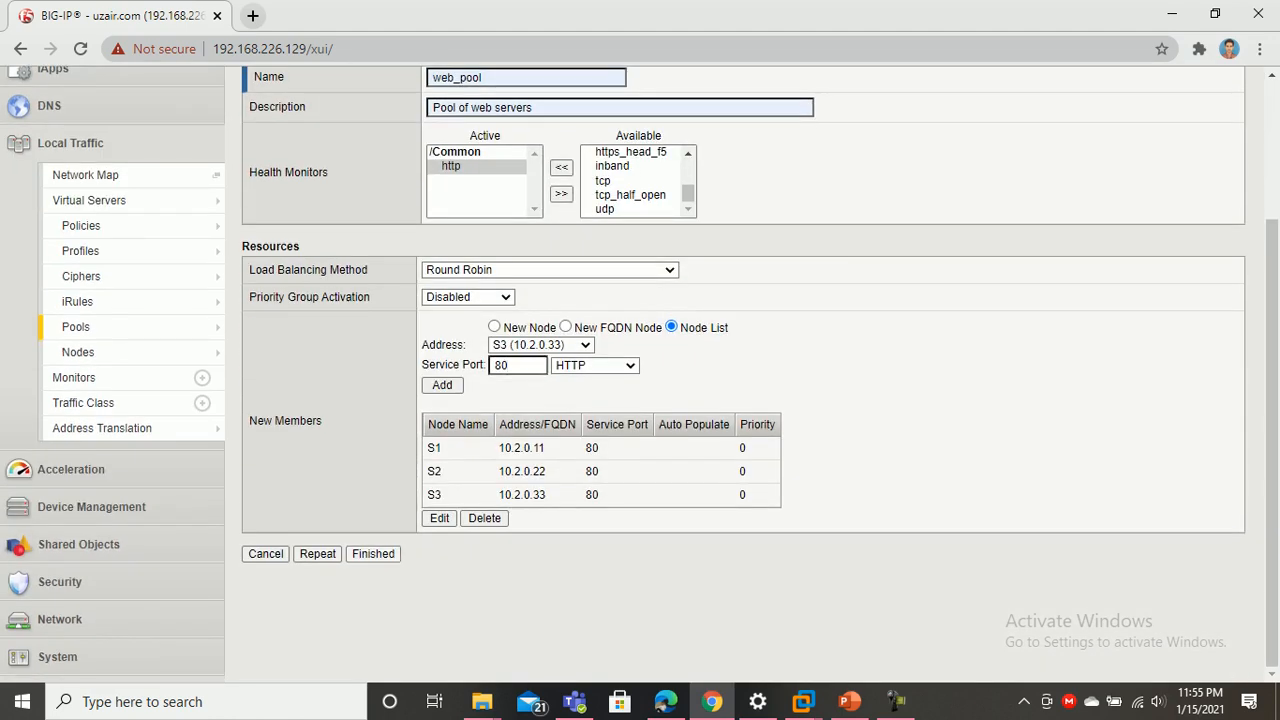
pyautogui.click(373, 554)
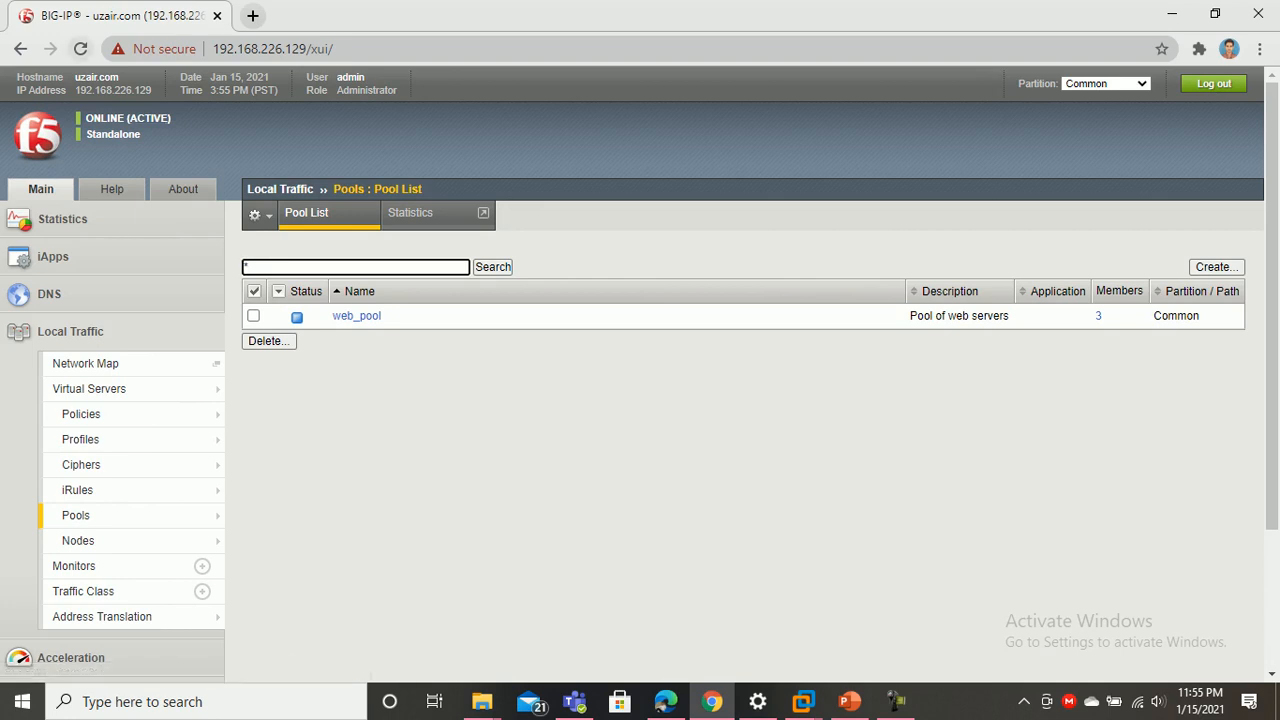
# Reload the page and open the Local Traffic Pool List
pyautogui.press('F5')
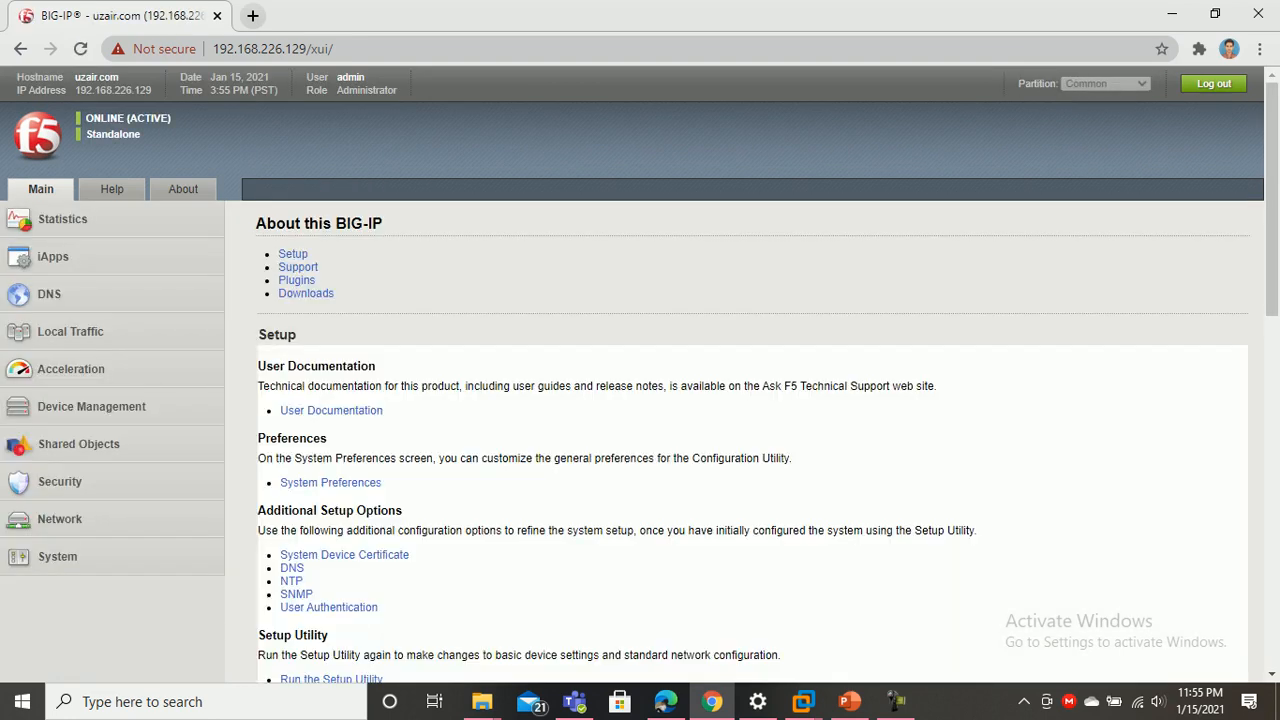
pyautogui.click(70, 331)
pyautogui.moveTo(78, 540)
pyautogui.click(76, 515)
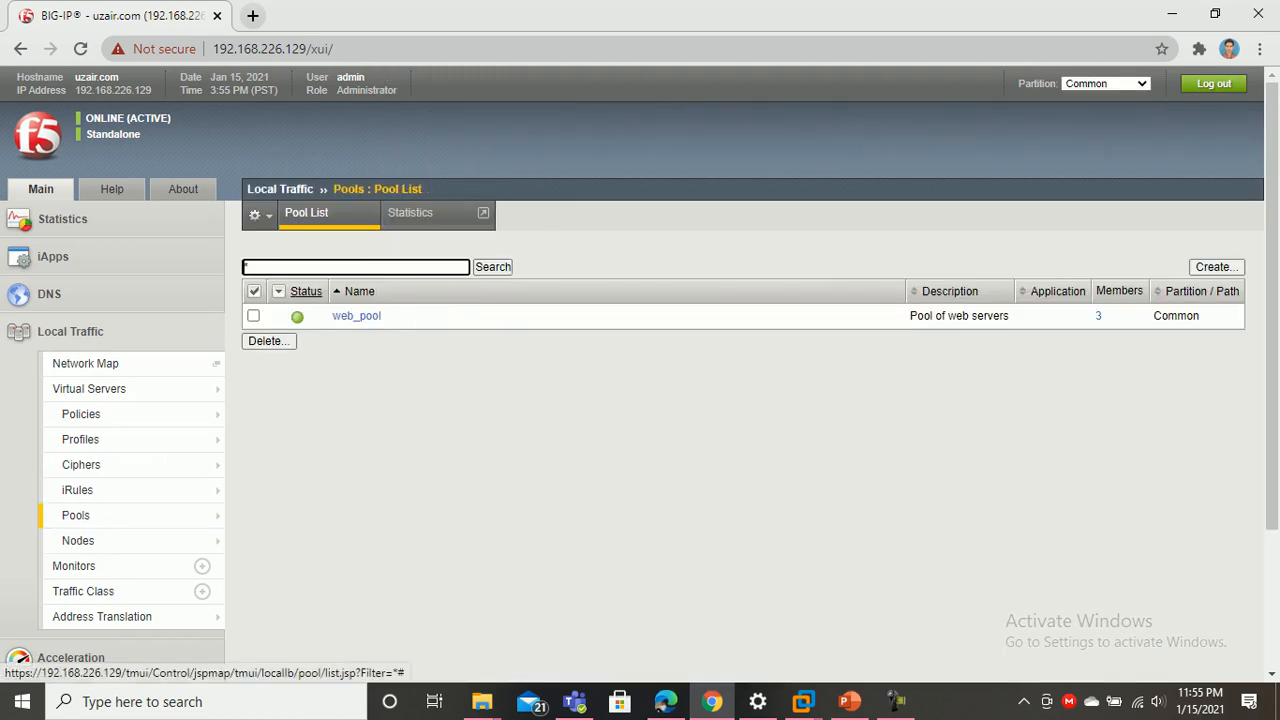
# Set the pool Status filter to Show All, then open the Virtual Server list
pyautogui.click(278, 291)
pyautogui.scroll(-2, 278, 291)
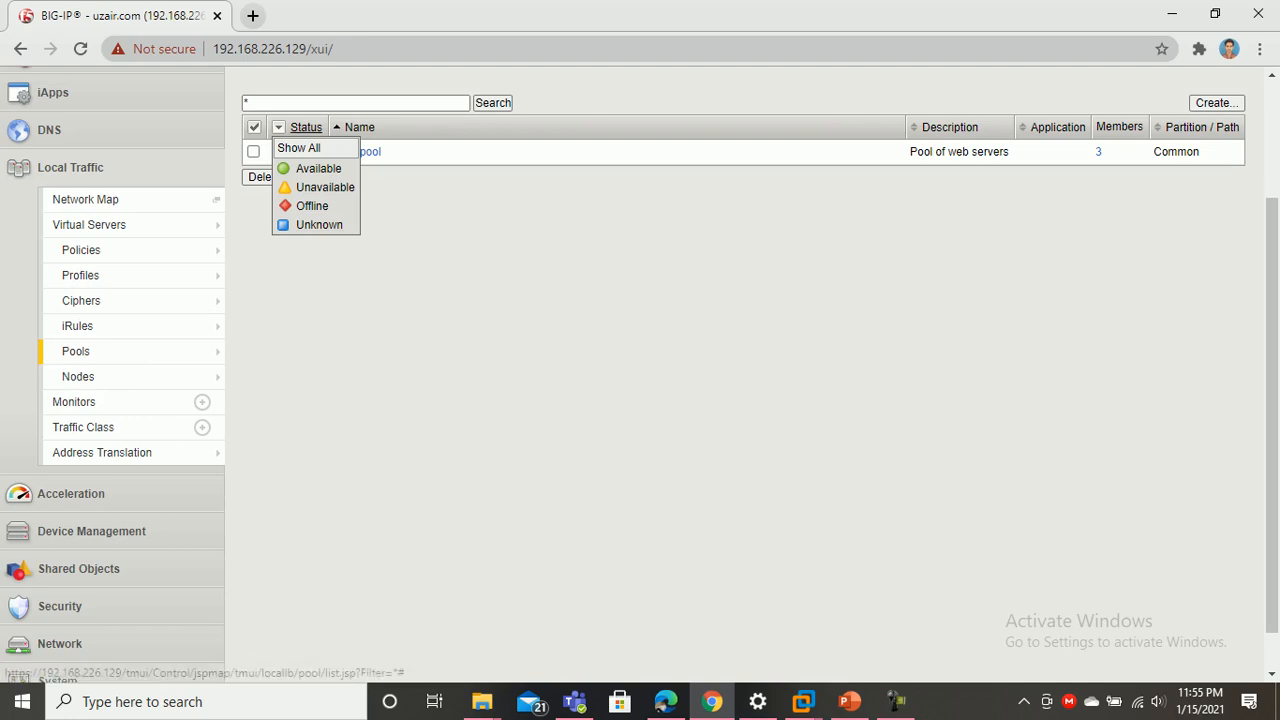
pyautogui.click(298, 148)
pyautogui.scroll(2, 640, 370)
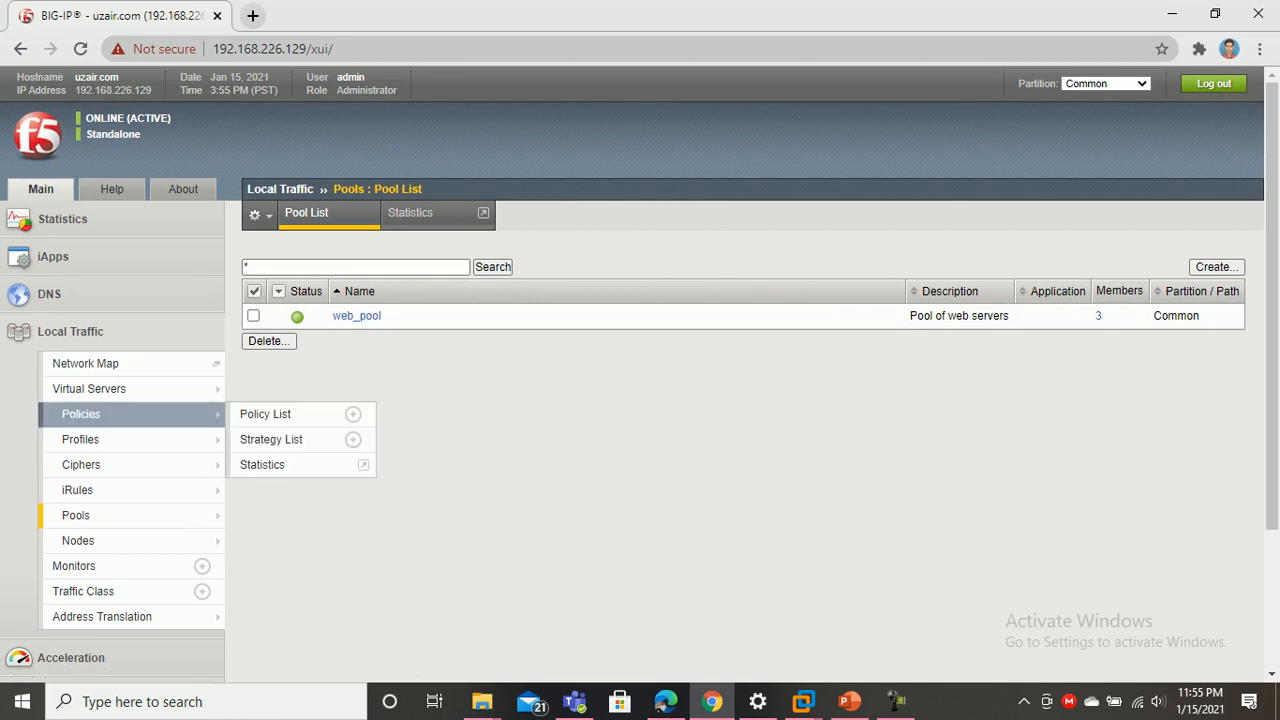
pyautogui.moveTo(100, 414)
pyautogui.click(89, 388)
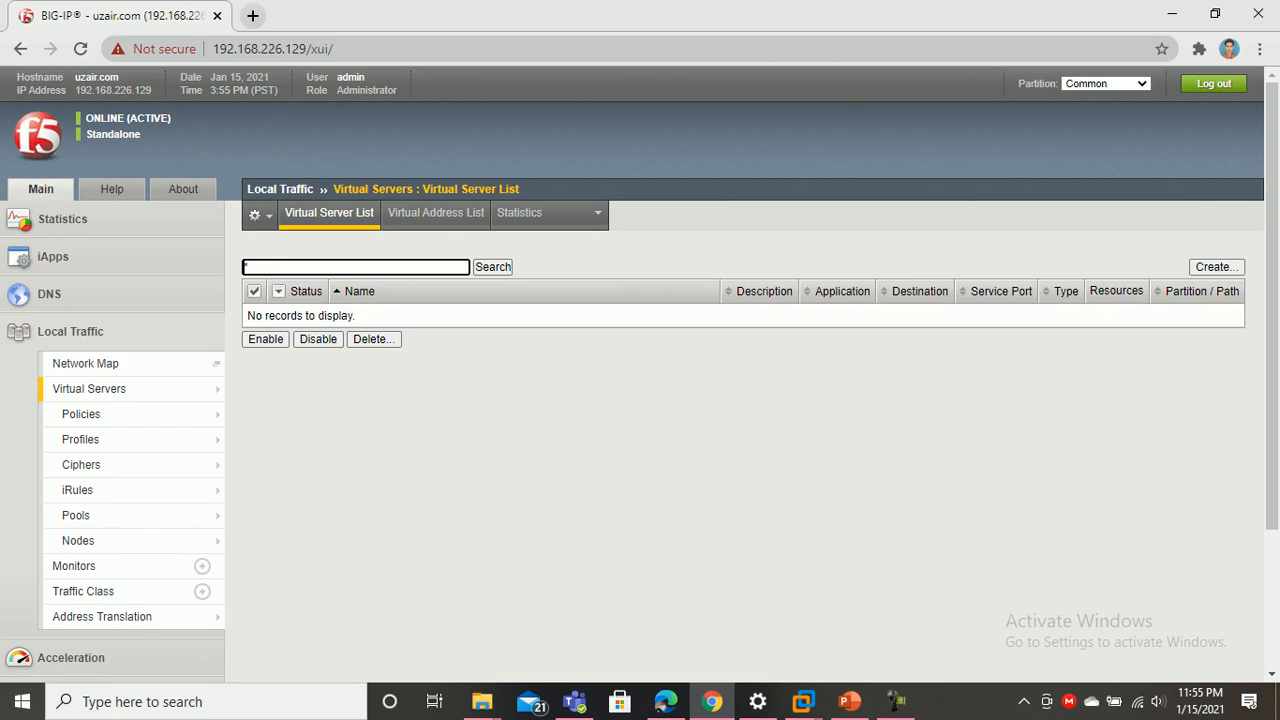
# Create a virtual server named vs_web with the description 'Virtual Server'
pyautogui.click(1216, 267)
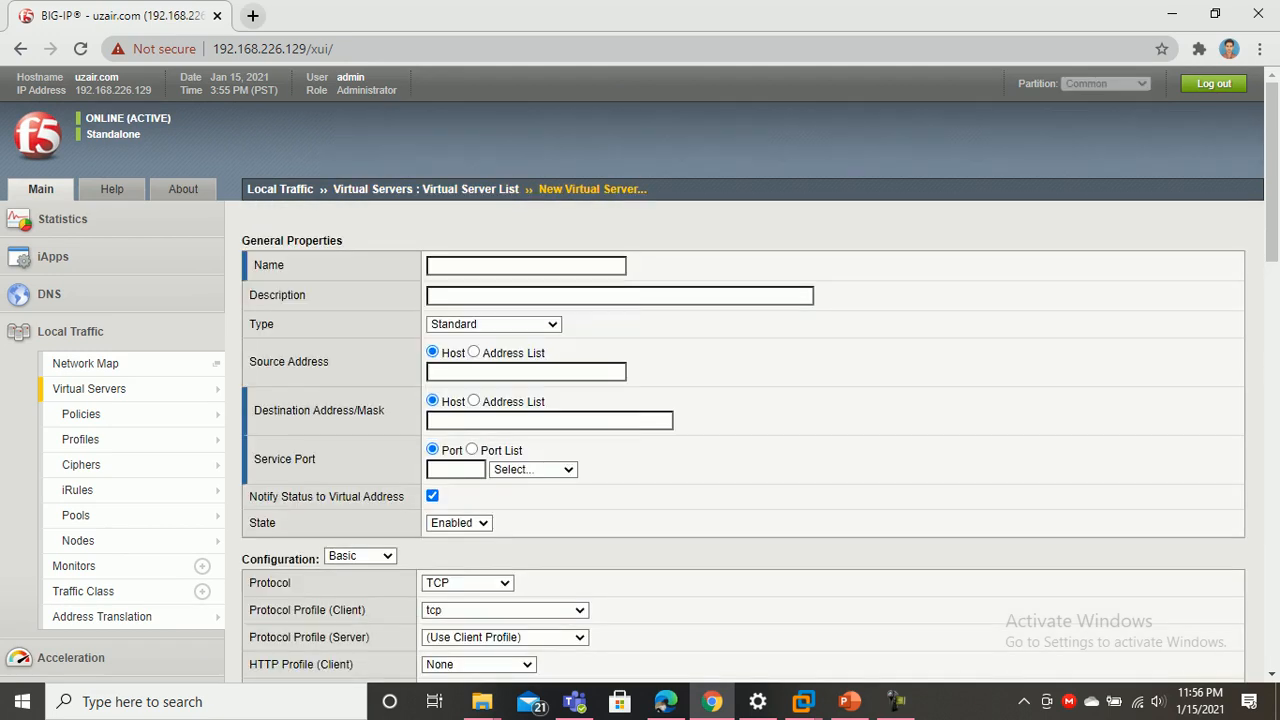
pyautogui.click(432, 265)
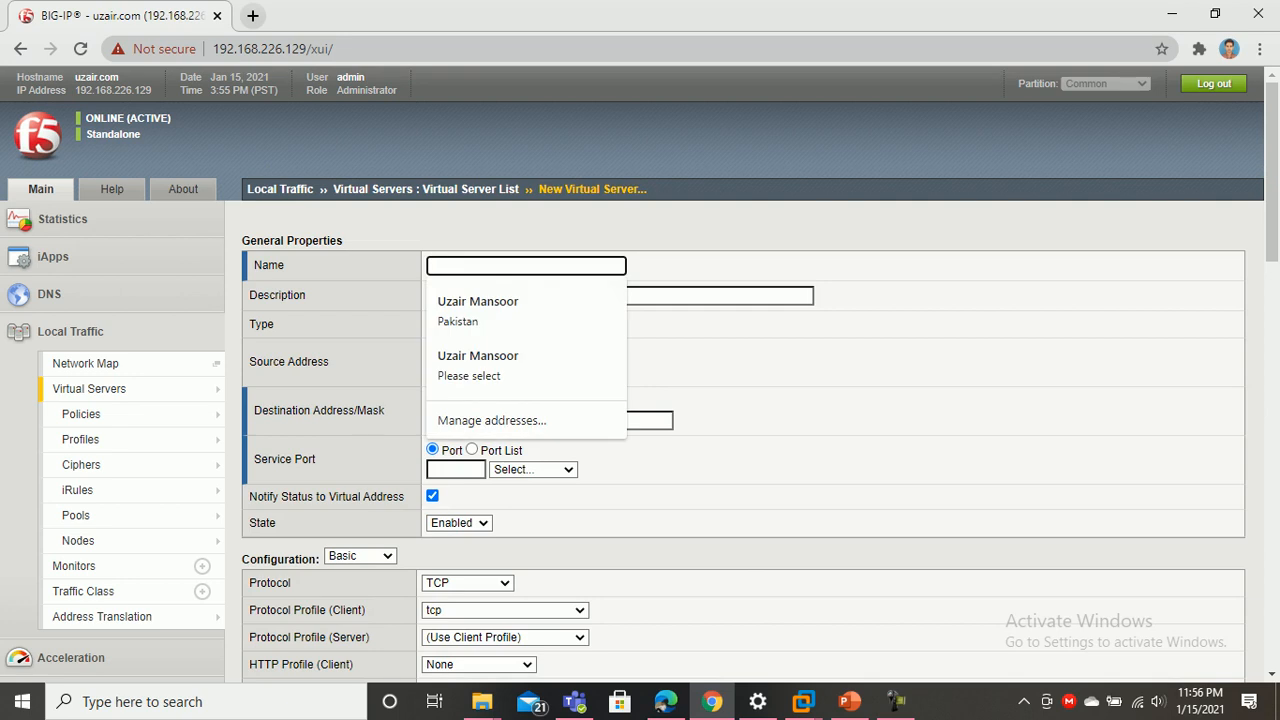
pyautogui.write('vs_')
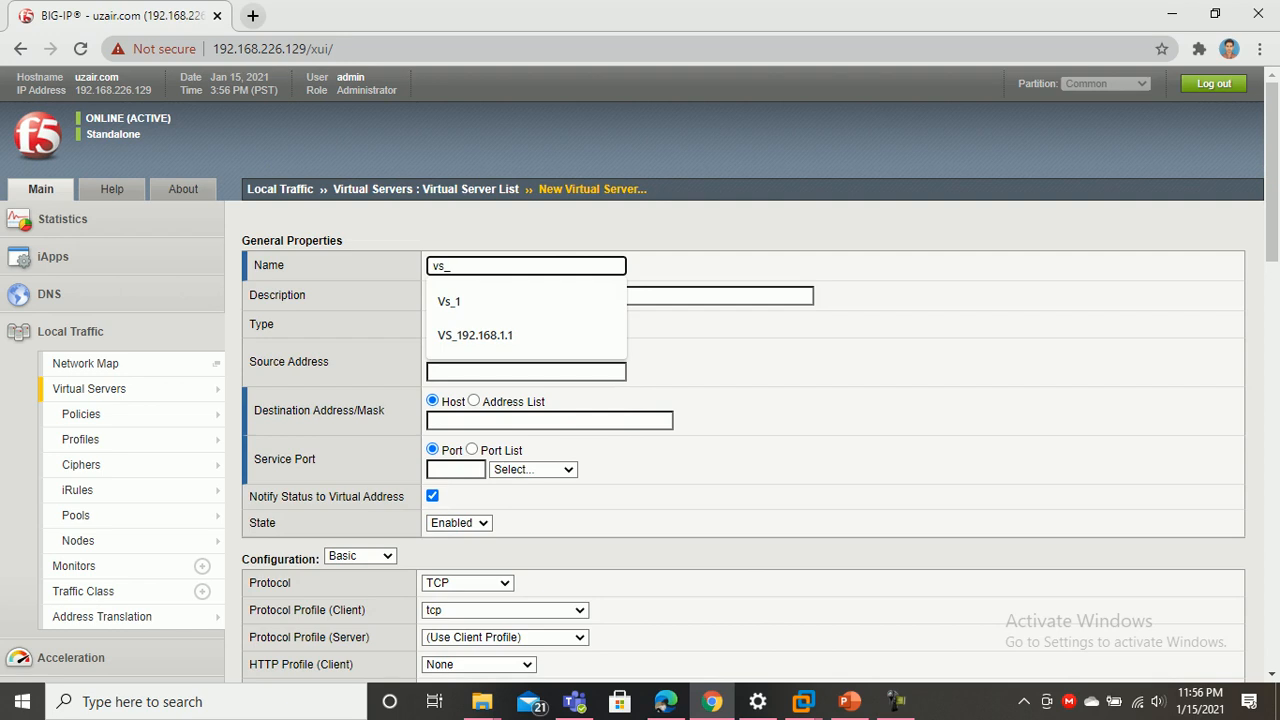
pyautogui.write('web')
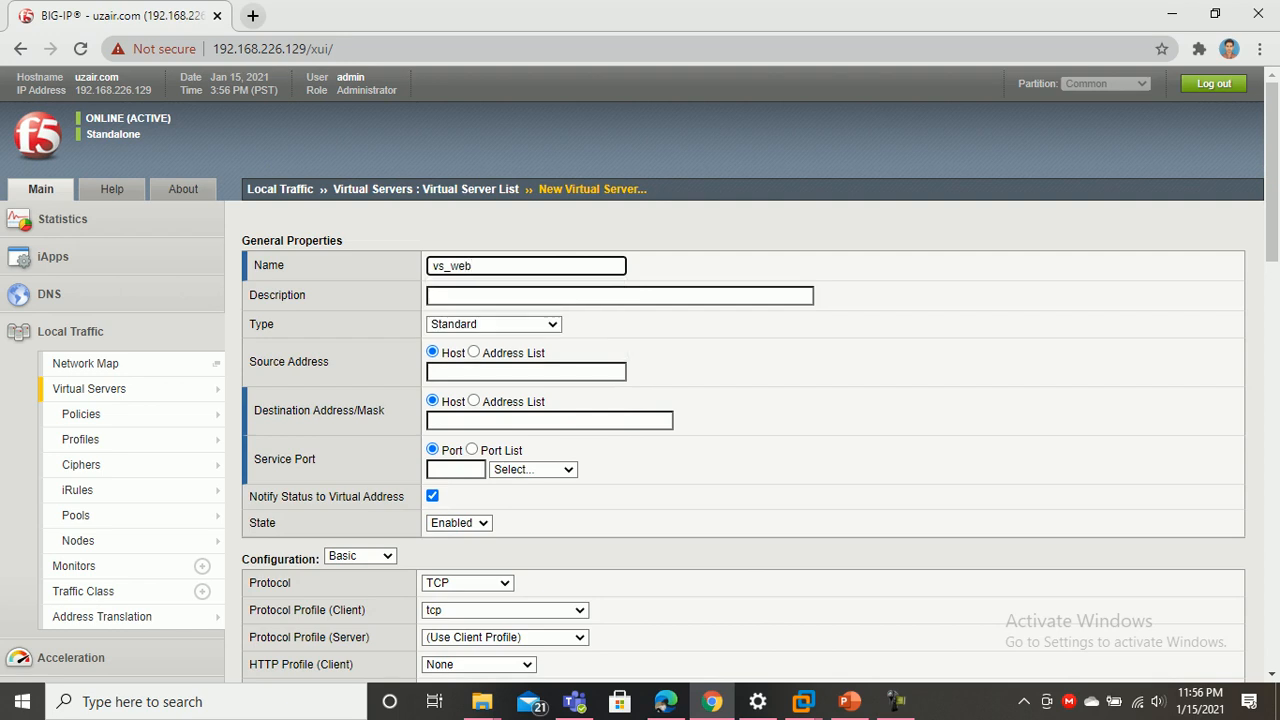
pyautogui.click(450, 295)
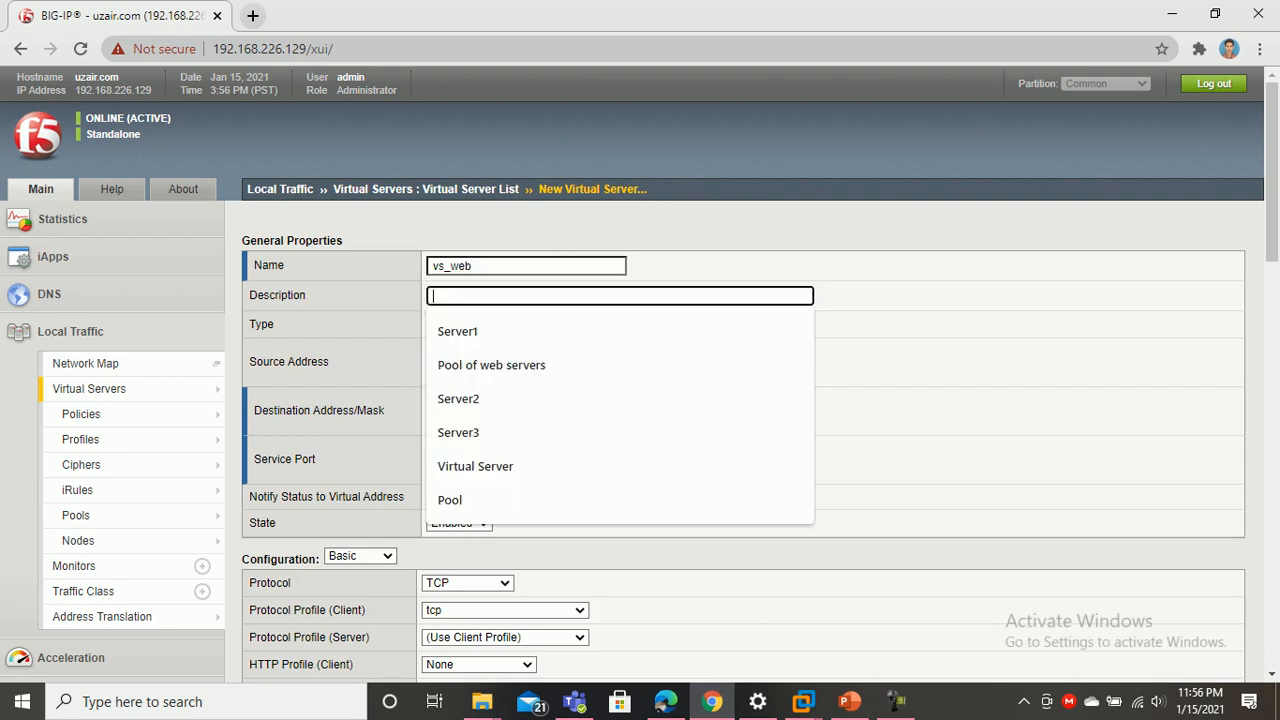
pyautogui.press('Down')
pyautogui.press('Down')
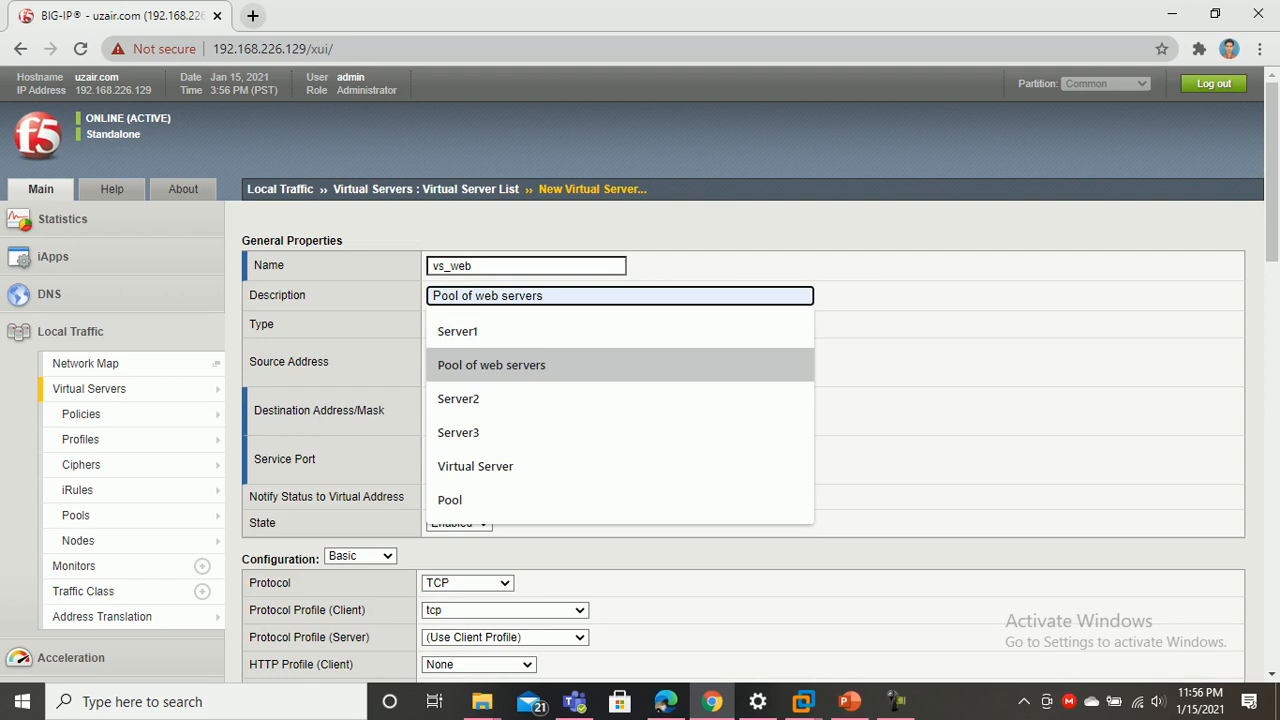
pyautogui.press('Down')
pyautogui.press('Down')
pyautogui.press('Down')
pyautogui.press('Return')
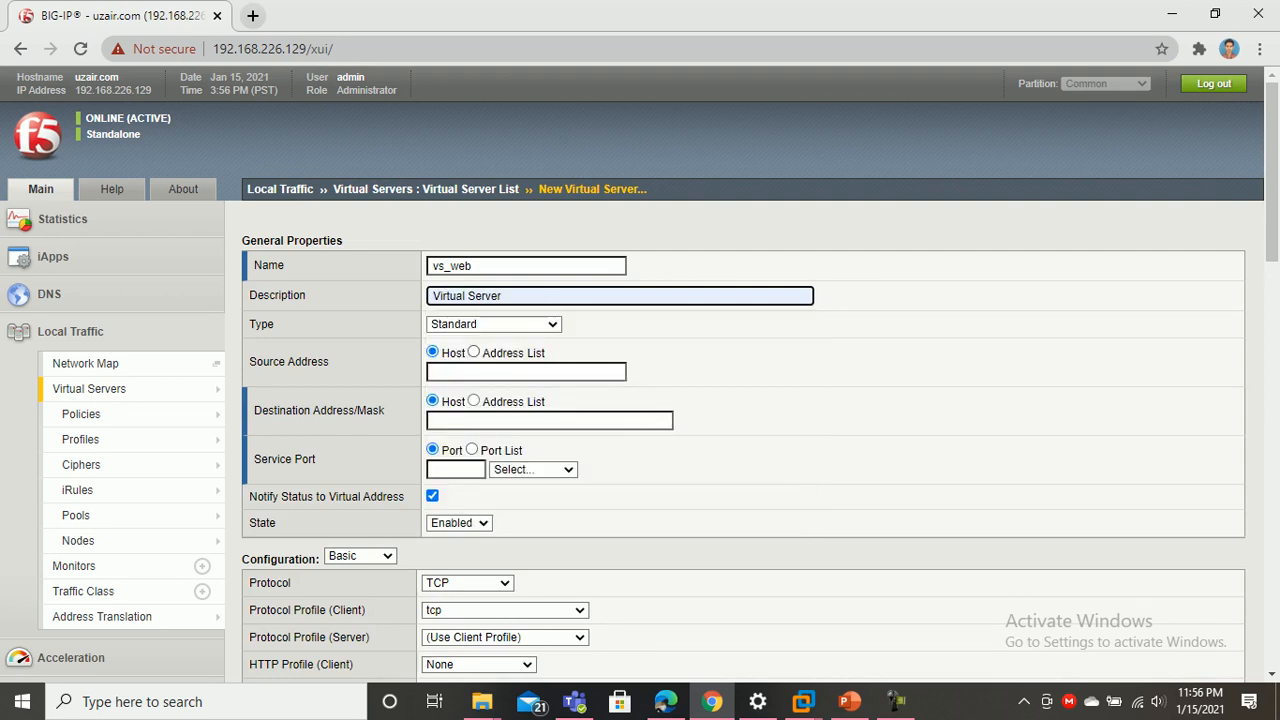
pyautogui.click(525, 371)
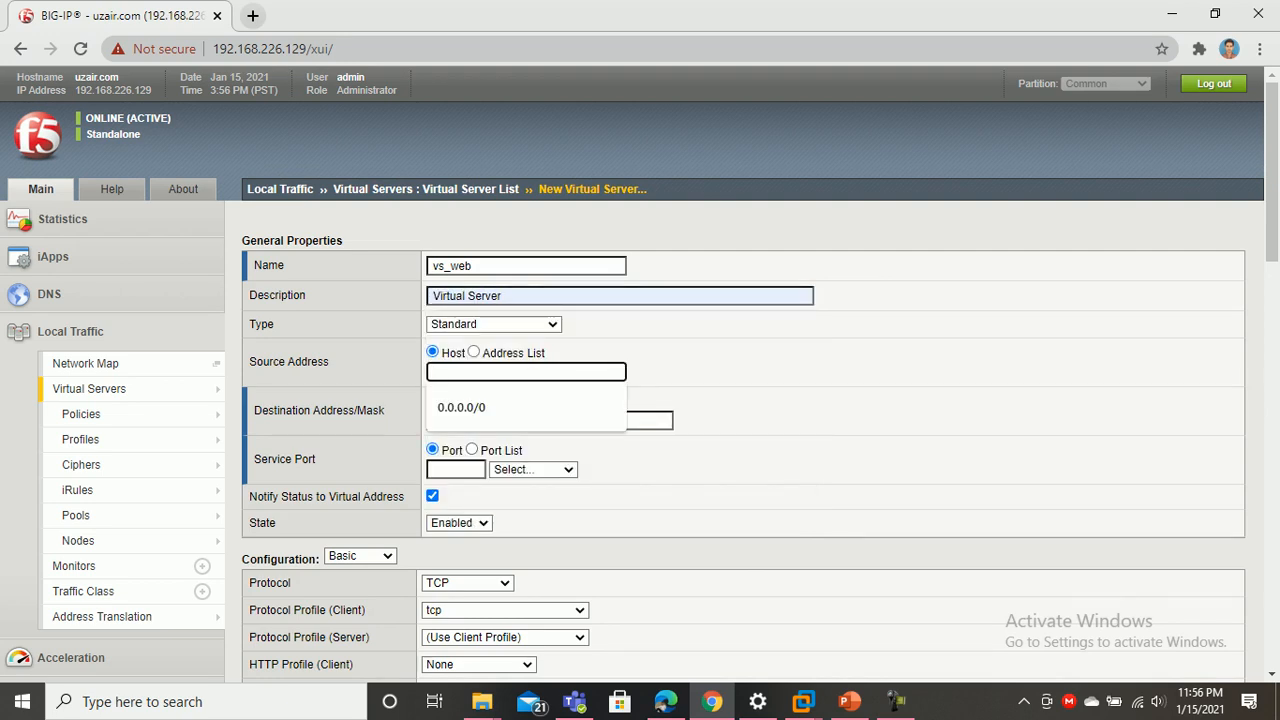
pyautogui.click(848, 701)
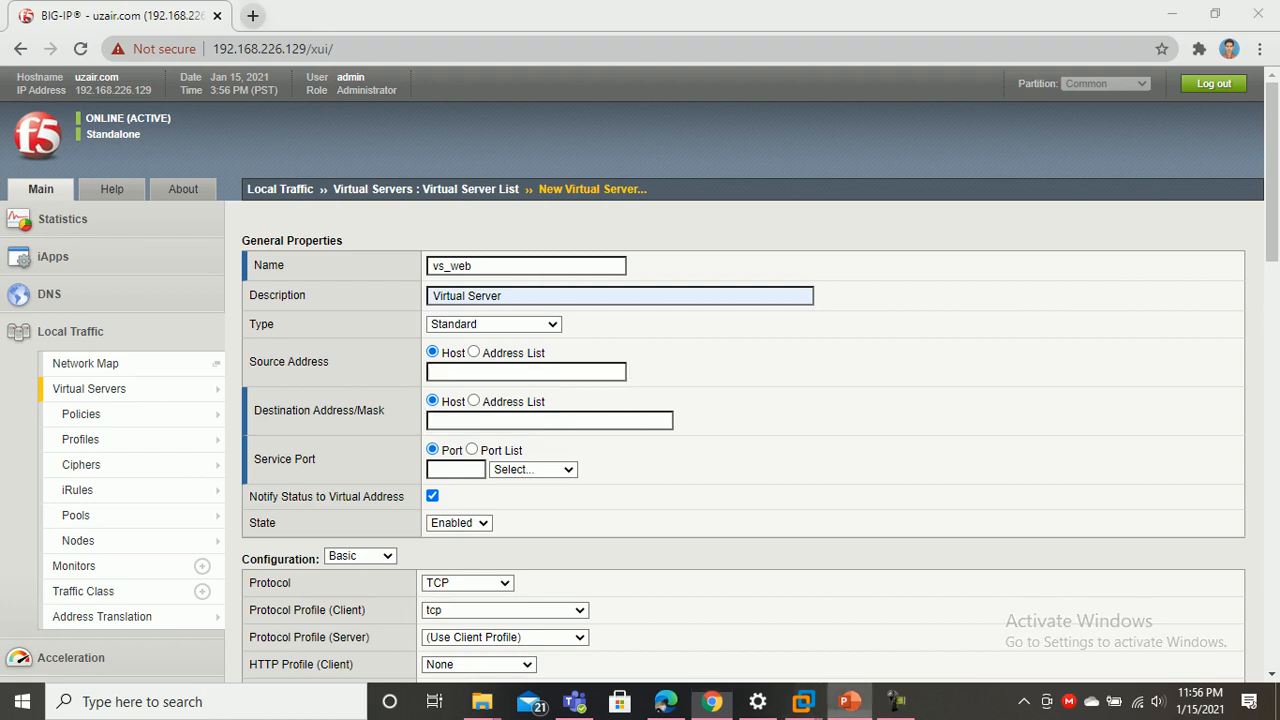
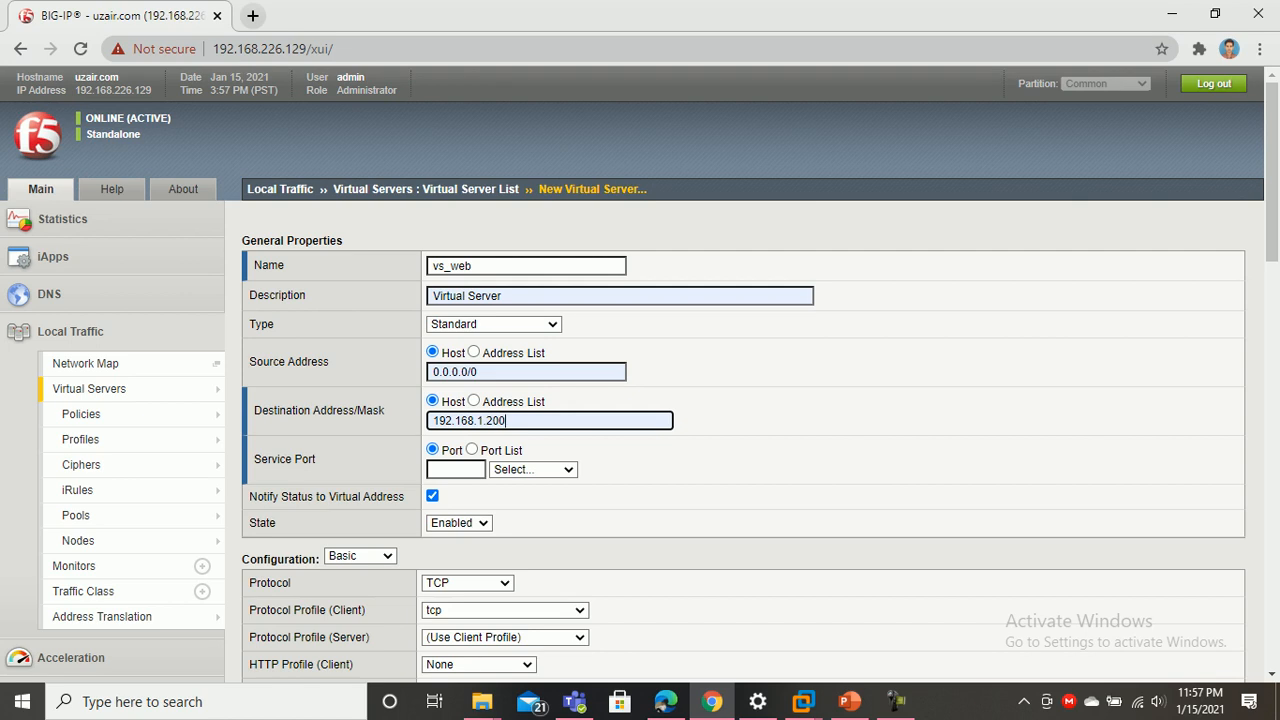
# Set the vs_web service port to HTTP (80)
pyautogui.click(533, 469)
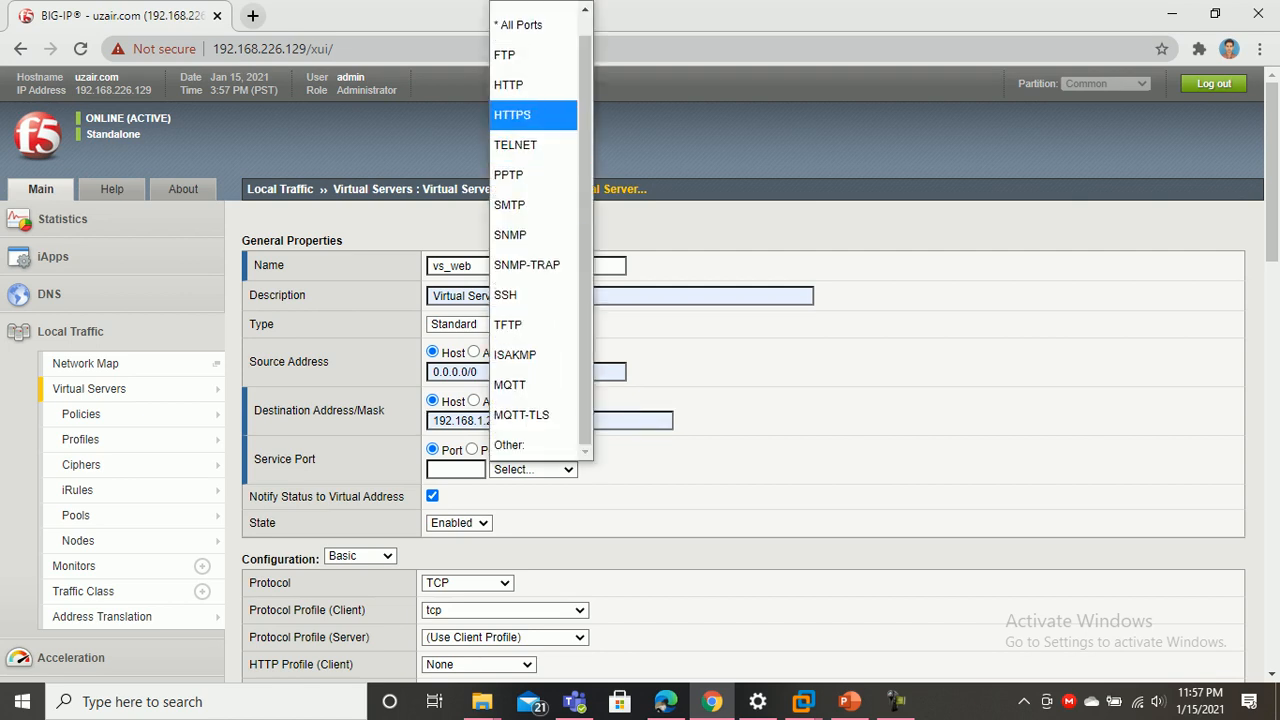
pyautogui.click(528, 83)
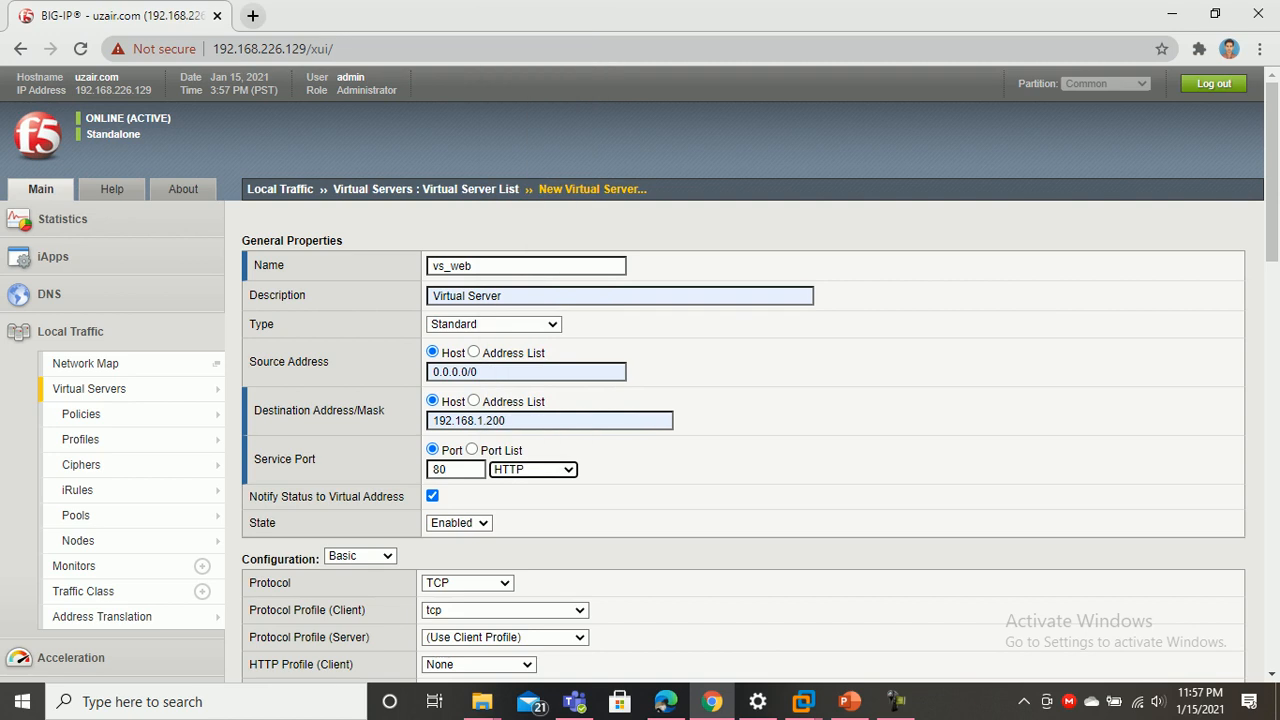
pyautogui.scroll(-3, 740, 400)
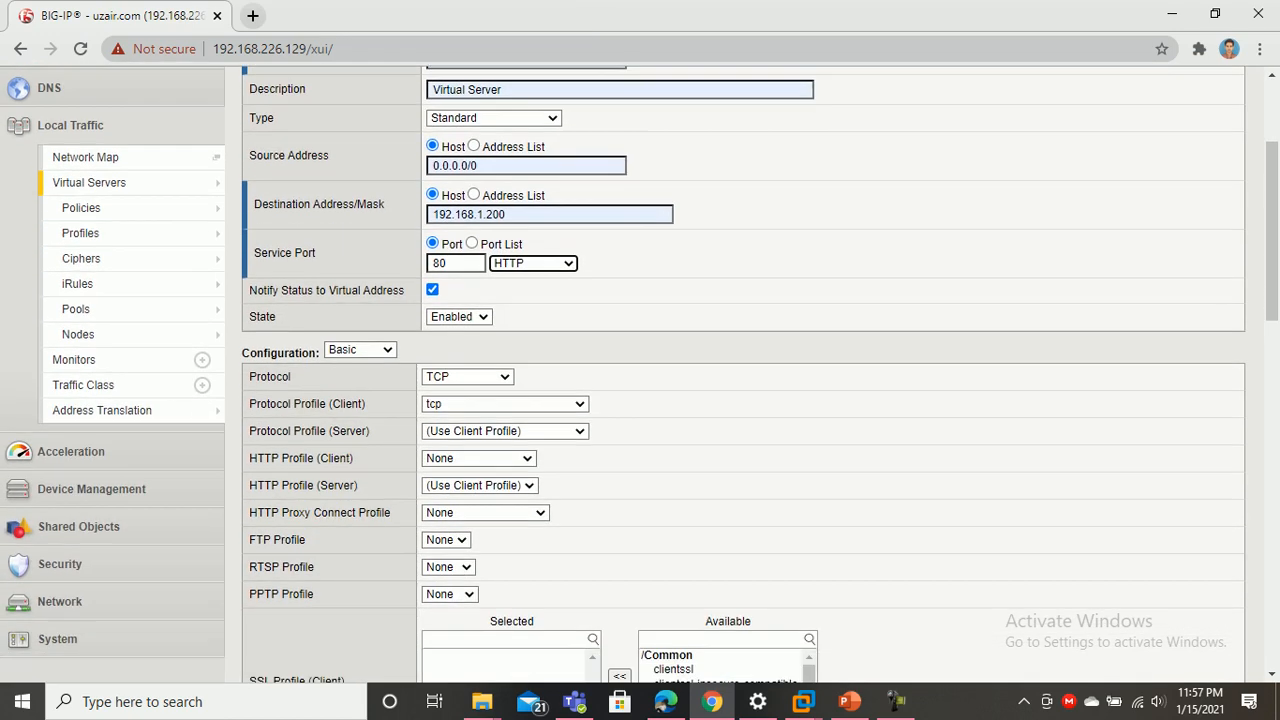
pyautogui.scroll(-1, 740, 400)
pyautogui.scroll(-7, 740, 400)
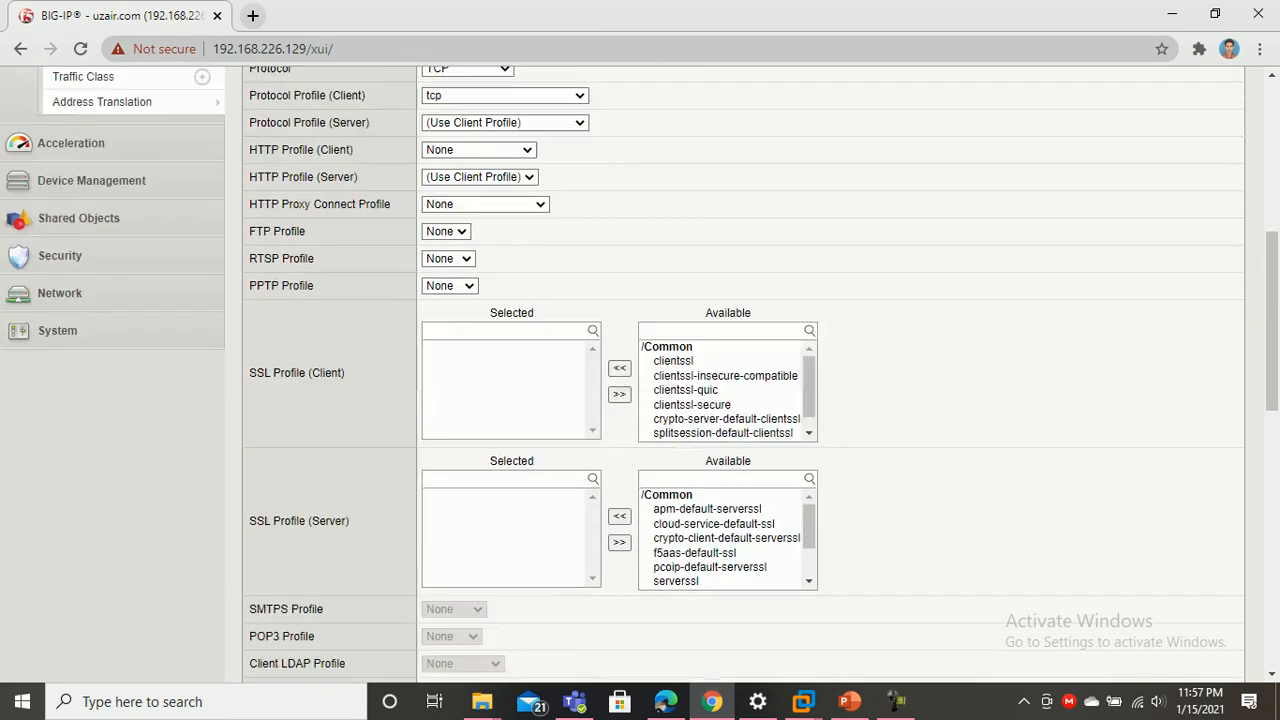
pyautogui.scroll(-2, 740, 400)
pyautogui.scroll(-1, 740, 400)
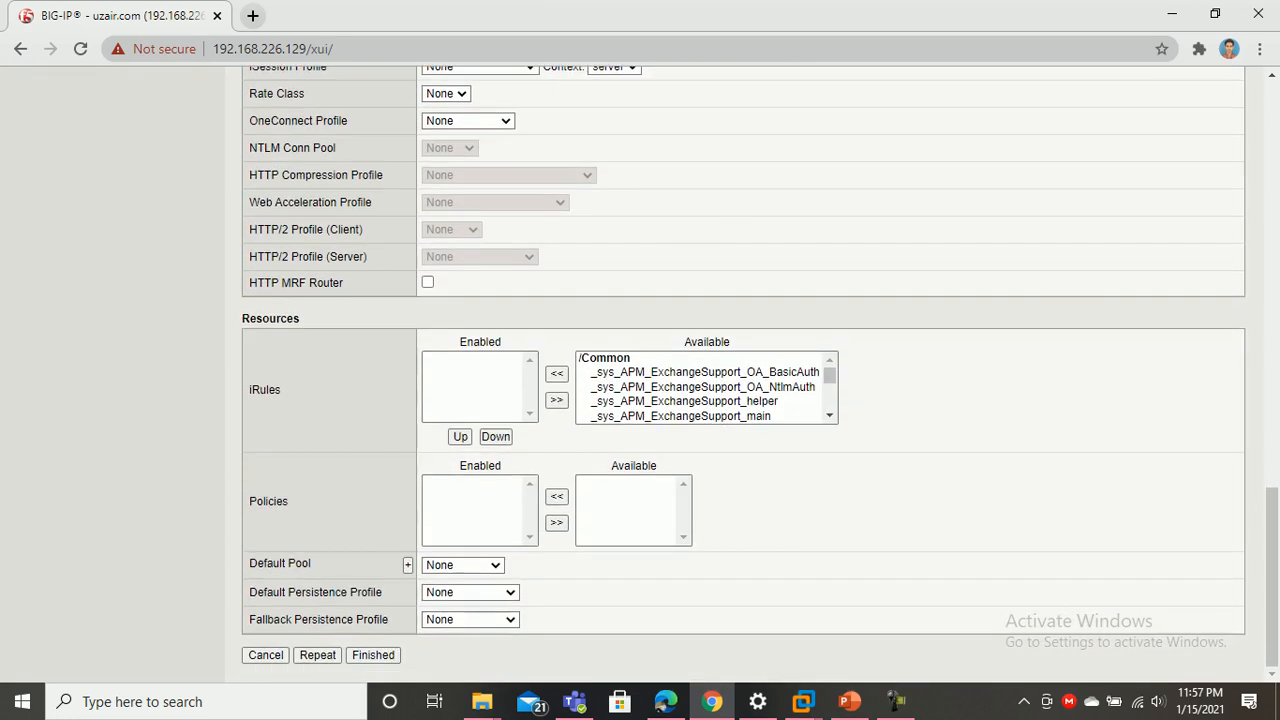
# Choose web_pool as the default pool and finish creating vs_web
pyautogui.moveTo(248, 563)
pyautogui.mouseDown()
pyautogui.moveTo(311, 563)
pyautogui.moveTo(248, 563)
pyautogui.mouseUp()
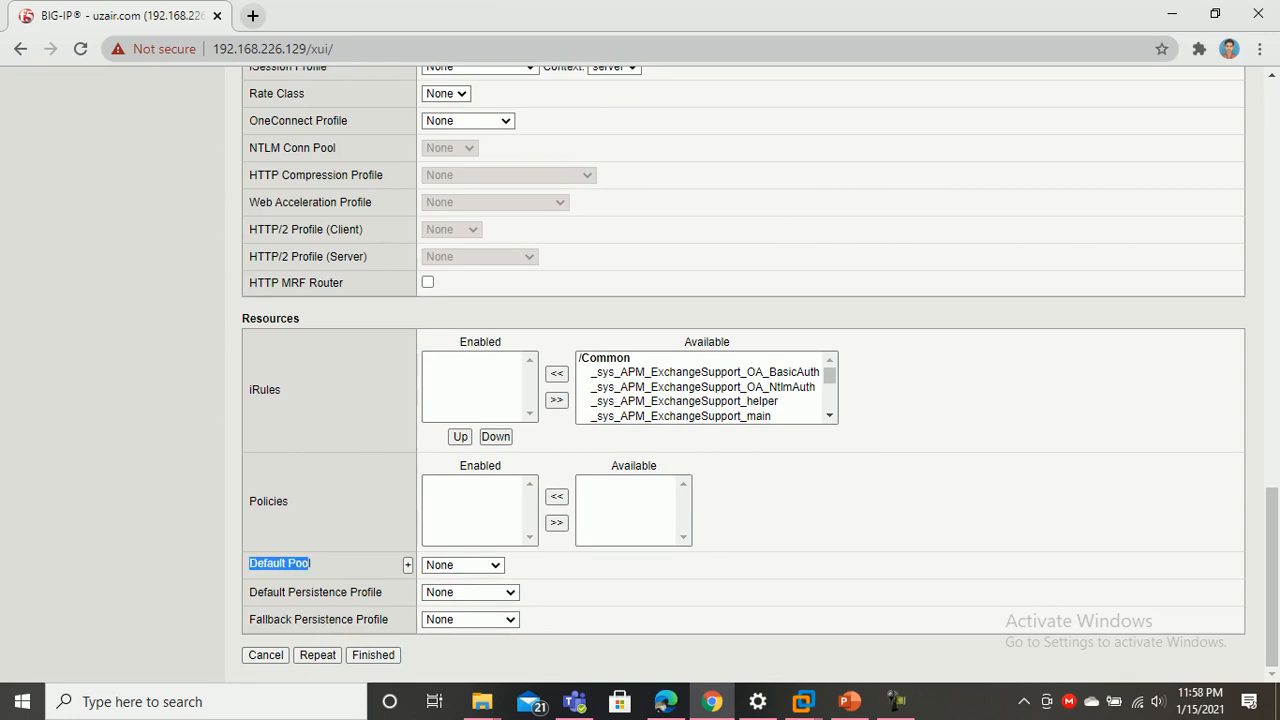
pyautogui.click(250, 563)
pyautogui.click(462, 565)
pyautogui.click(462, 638)
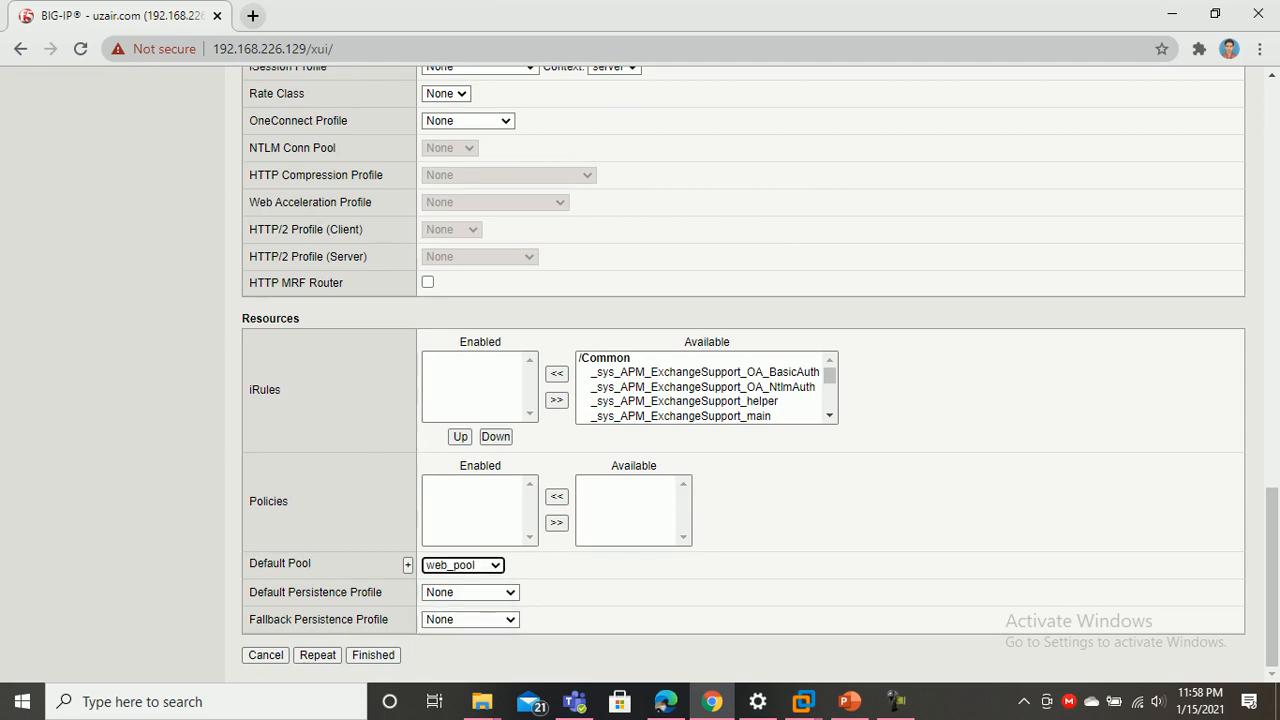
pyautogui.click(373, 655)
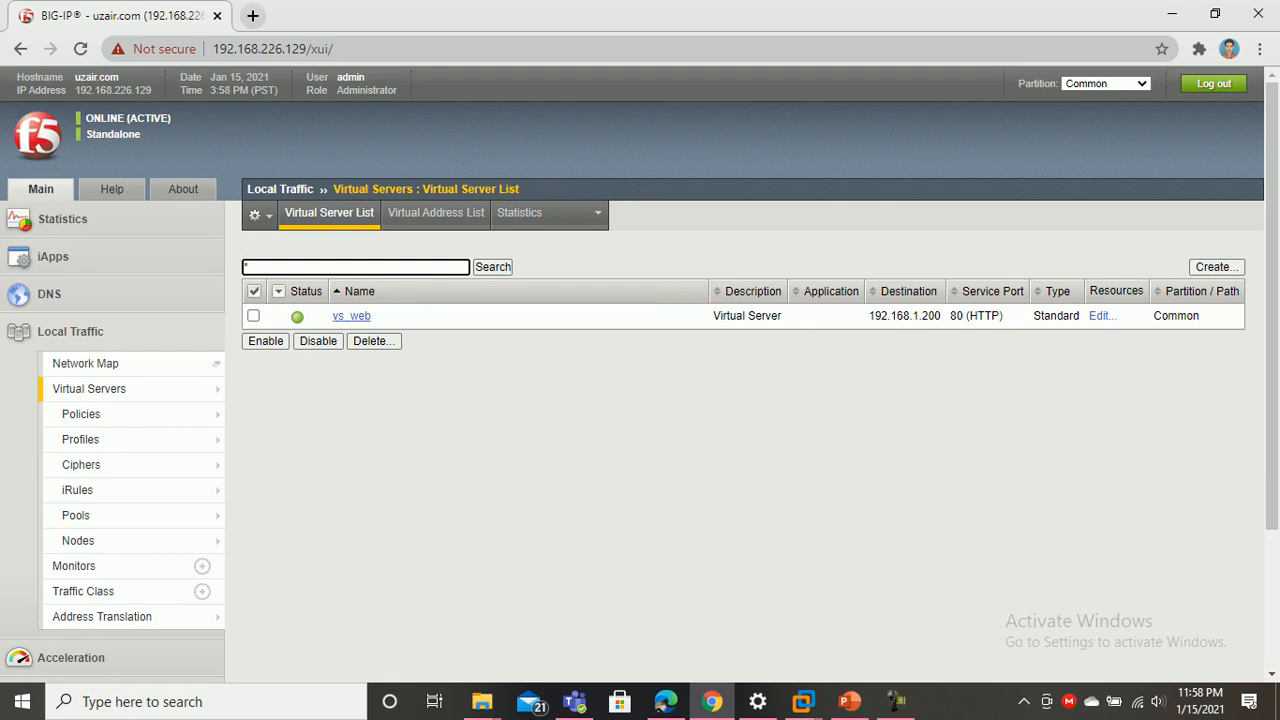
# Open vs_web and review its Resources and Properties tabs
pyautogui.click(351, 316)
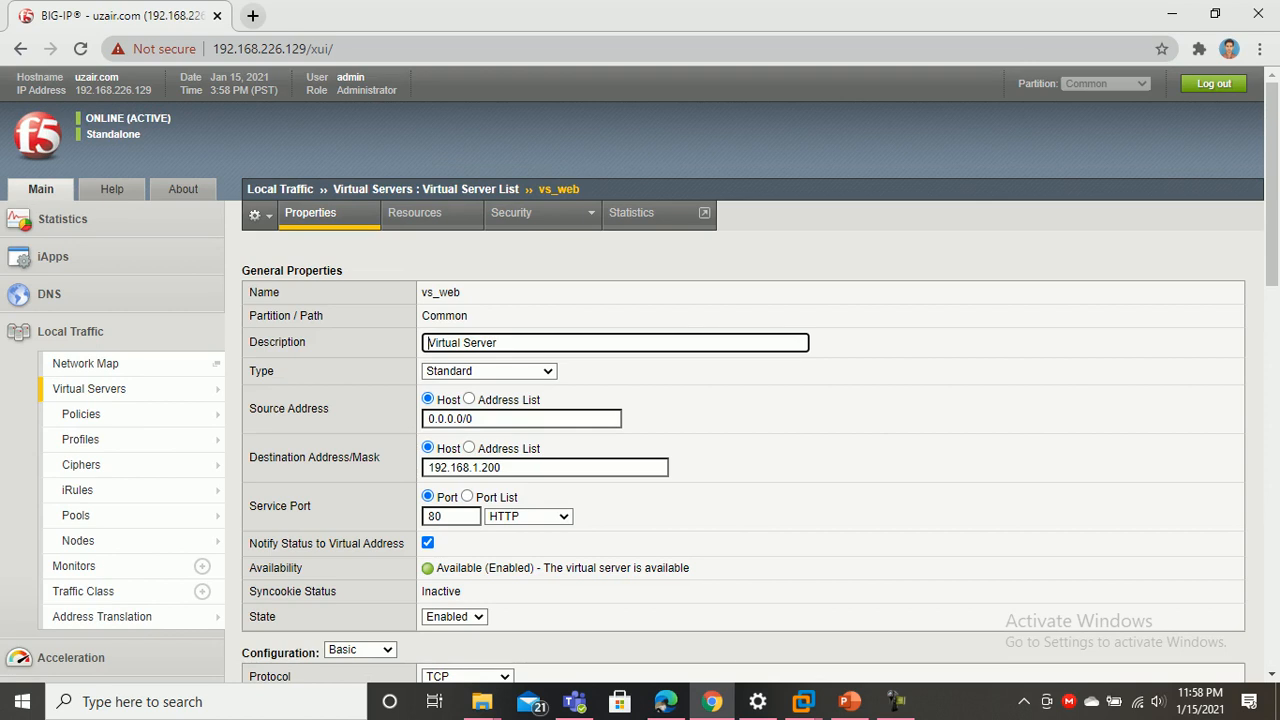
pyautogui.click(414, 212)
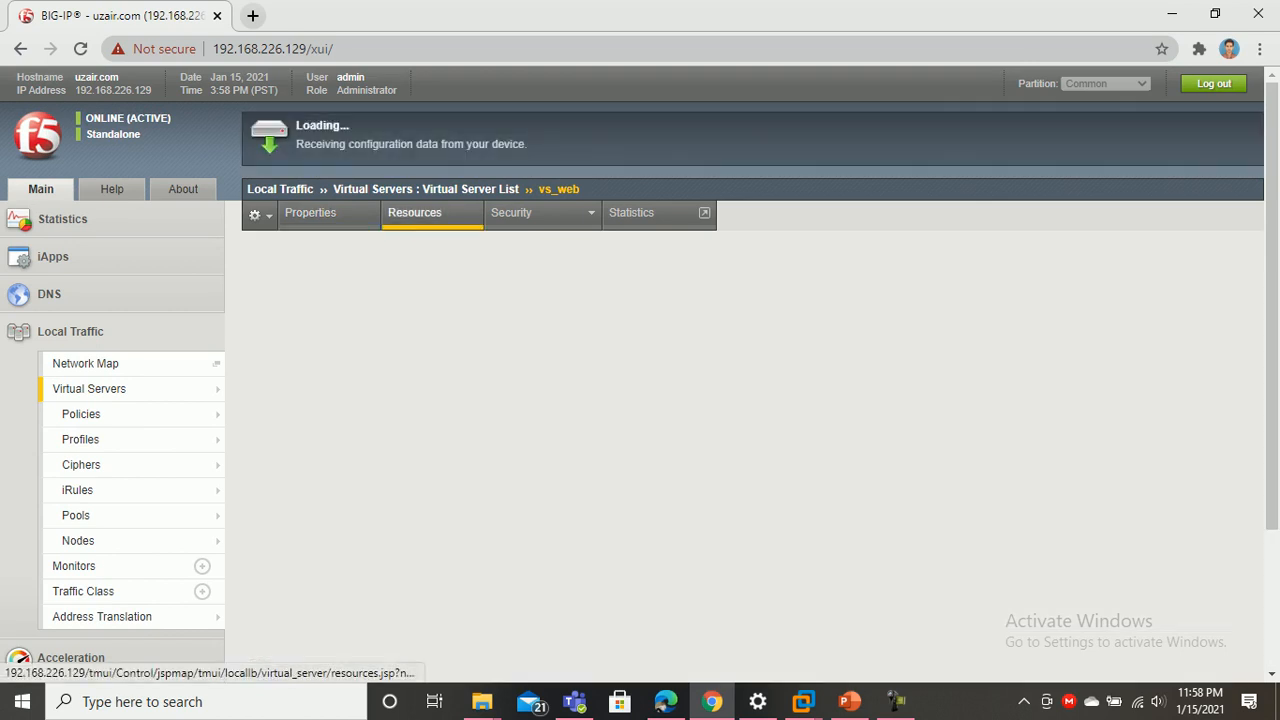
pyautogui.click(310, 212)
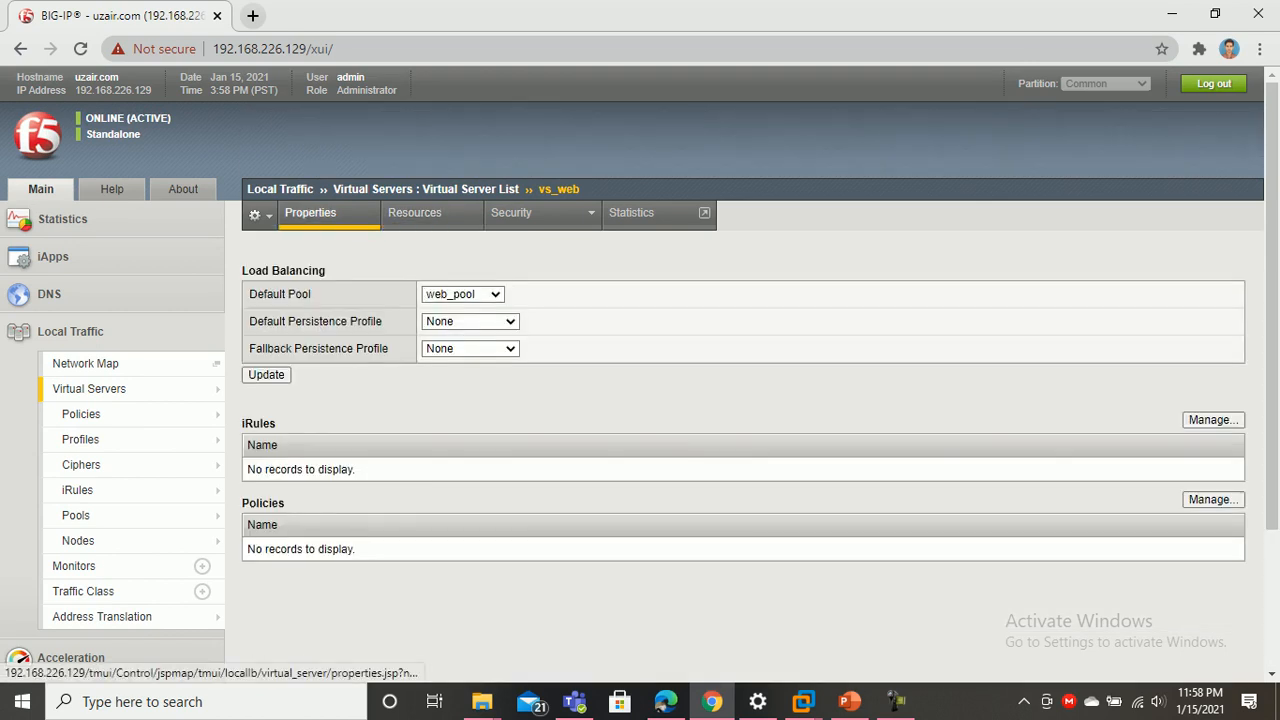
pyautogui.scroll(-1, 640, 374)
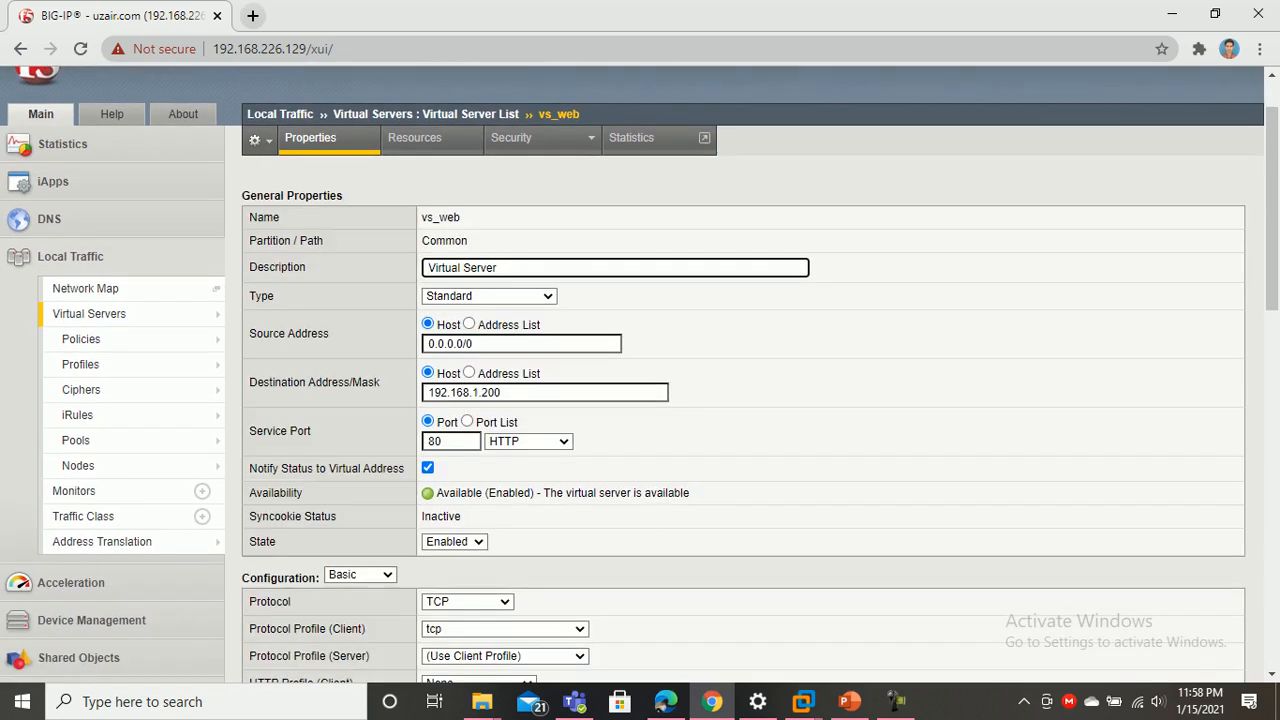
pyautogui.scroll(1, 640, 374)
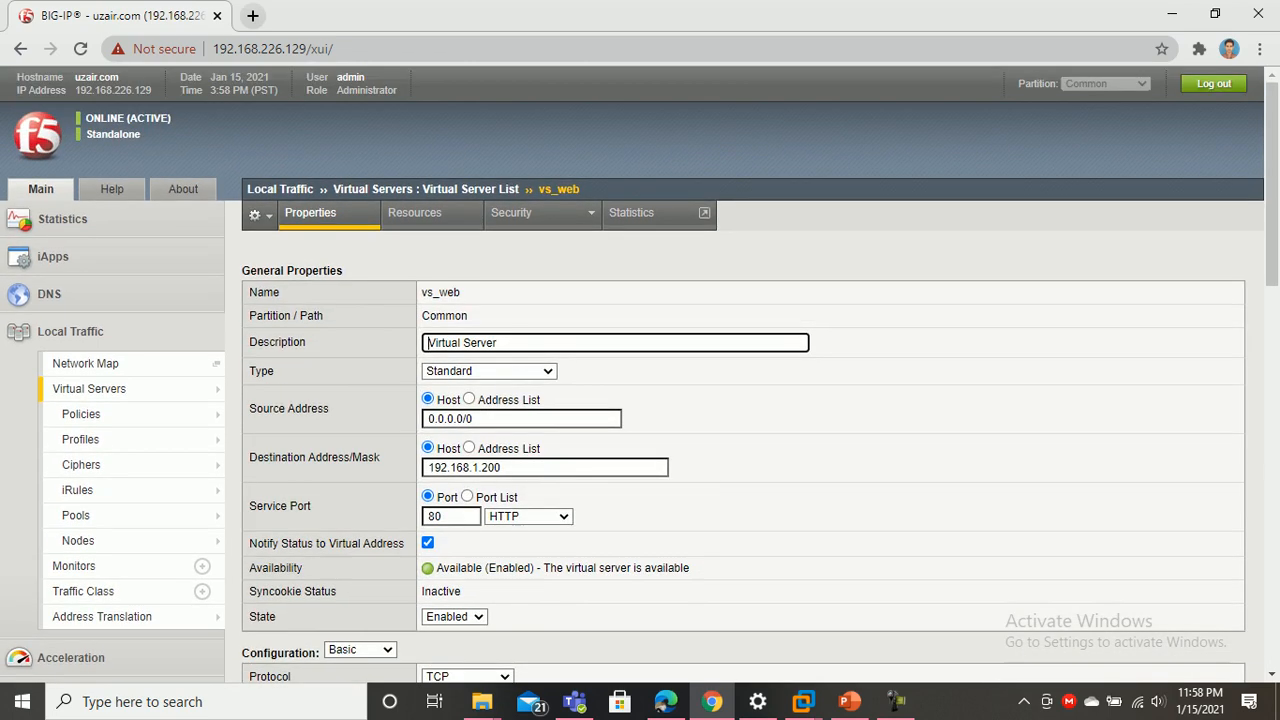
pyautogui.moveTo(150, 388)
pyautogui.click(284, 388)
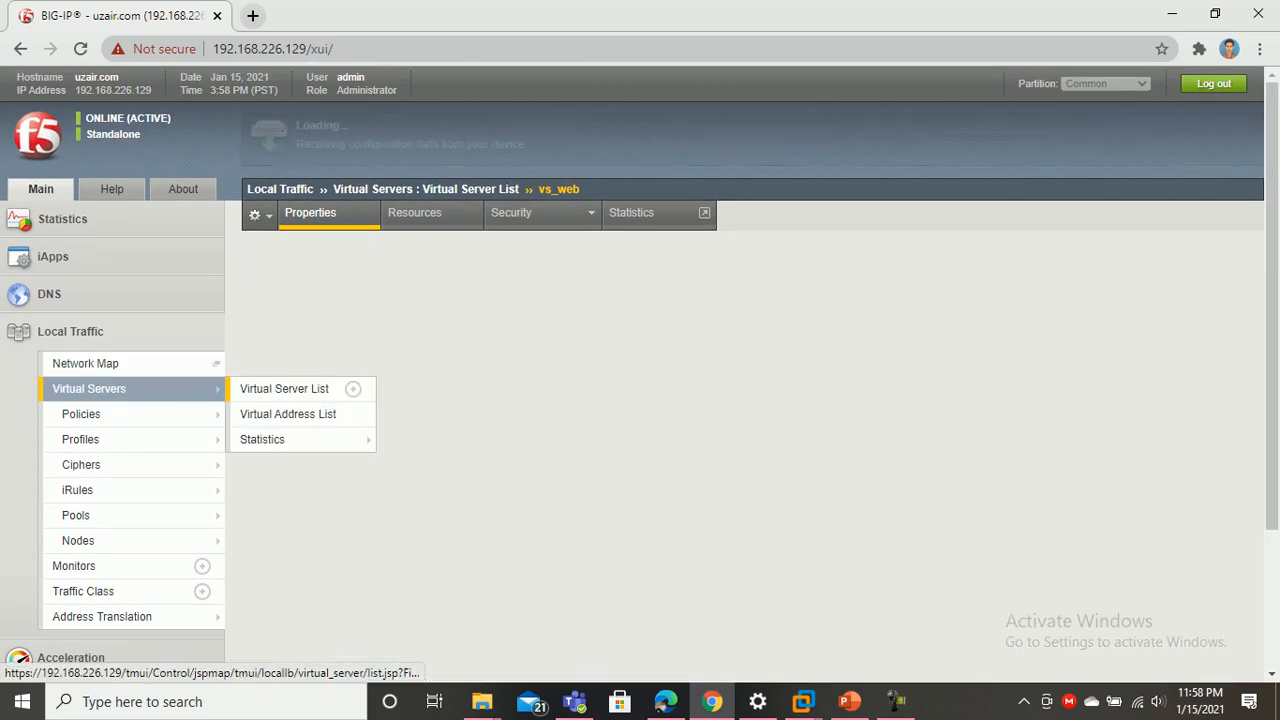
# Check vs_web's resources and security policy settings, then return to the virtual server list
pyautogui.click(1099, 315)
pyautogui.moveTo(511, 212)
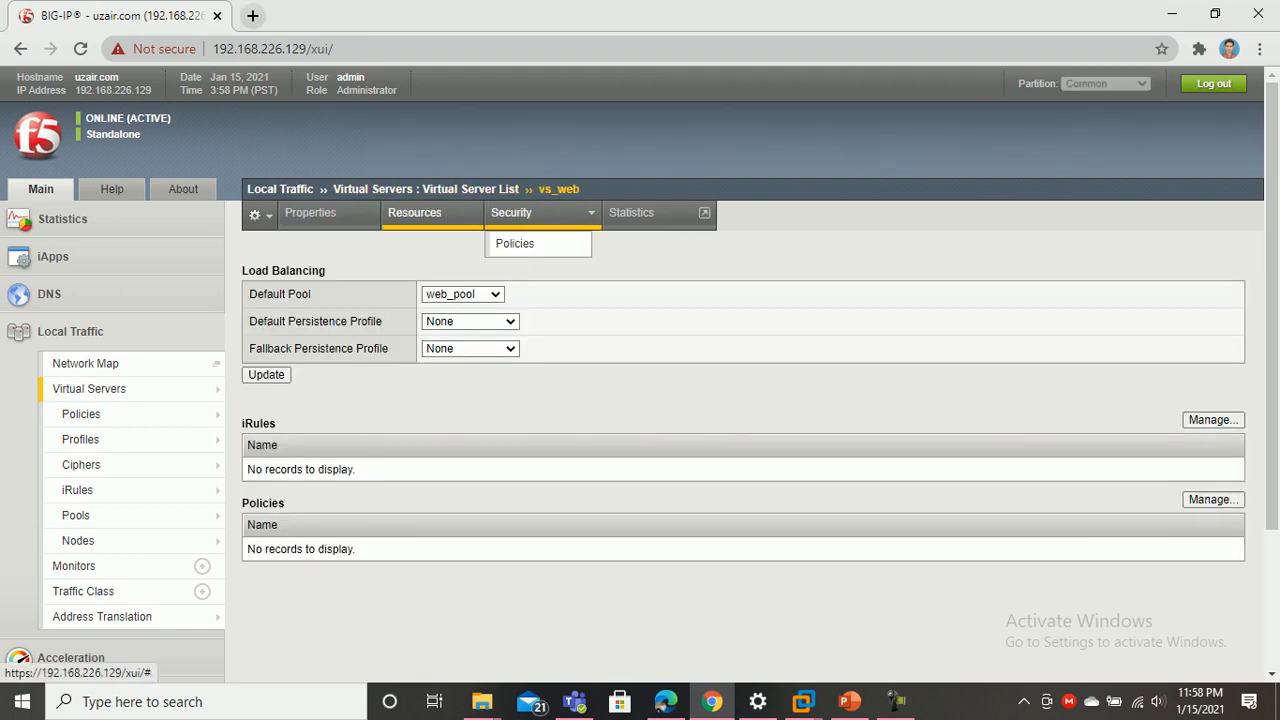
pyautogui.click(515, 243)
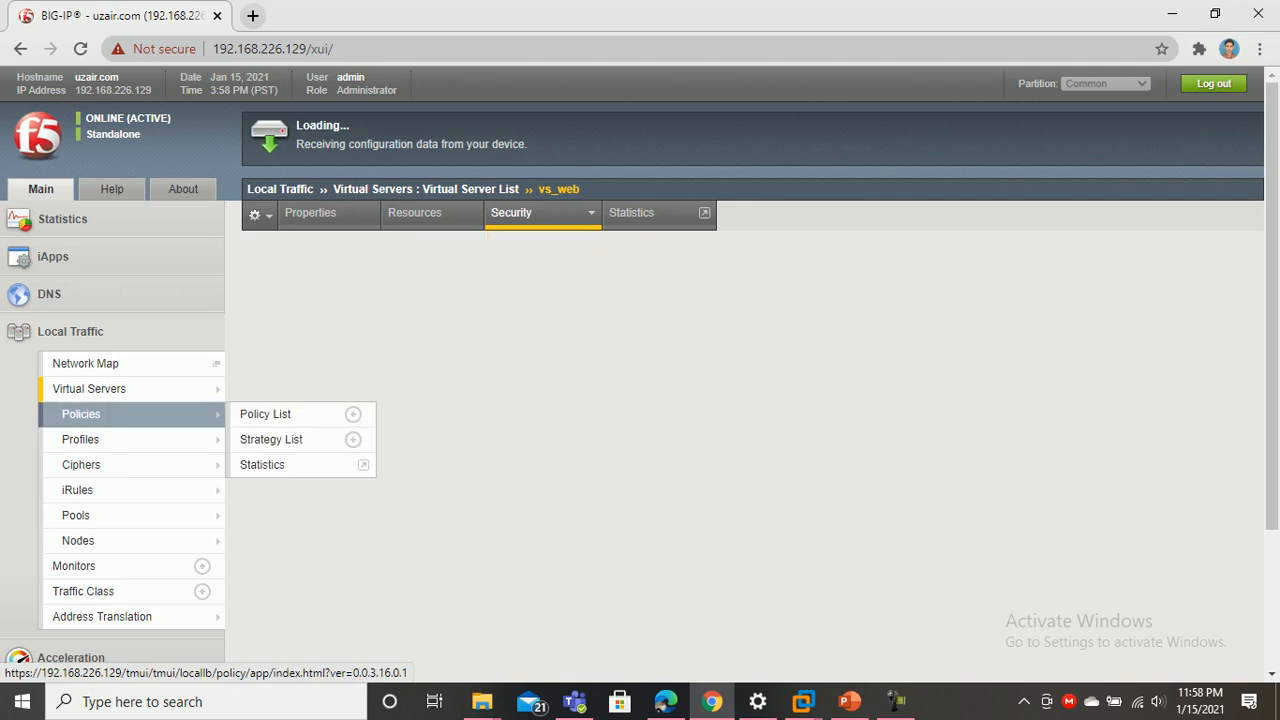
pyautogui.scroll(-1, 120, 500)
pyautogui.moveTo(130, 351)
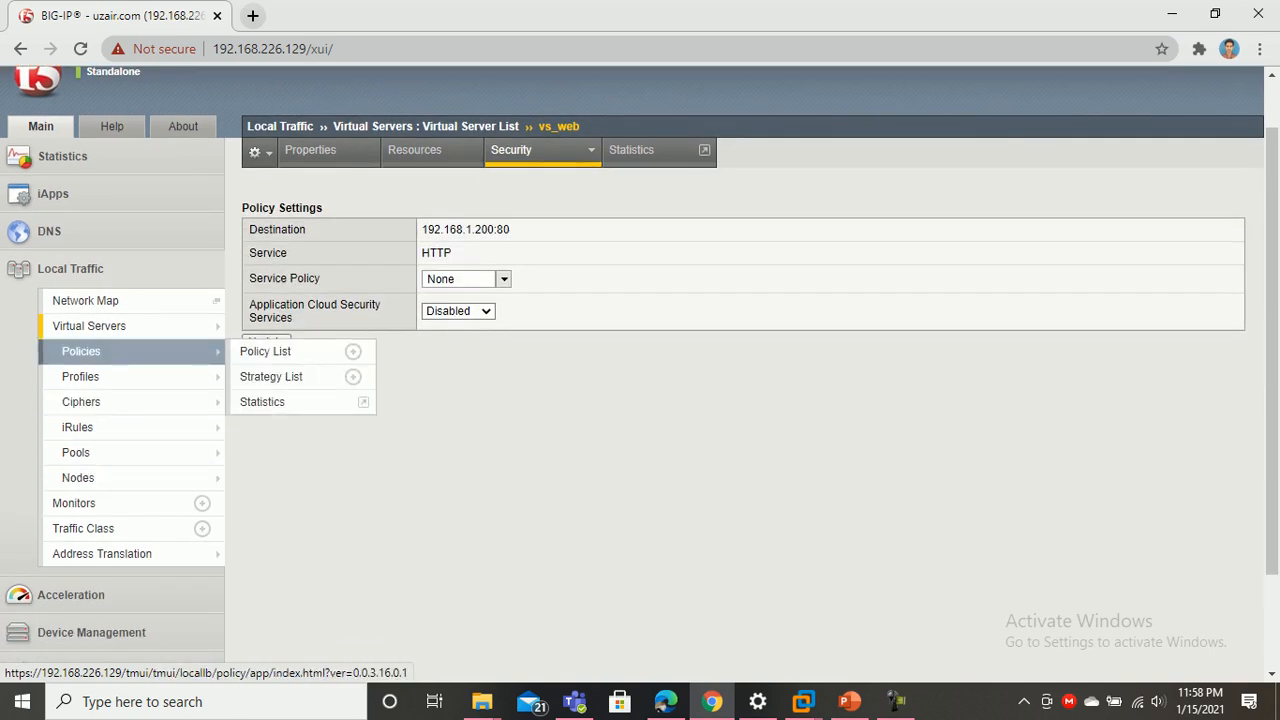
pyautogui.click(100, 326)
# Open the Network > Self IPs list
pyautogui.moveTo(110, 488)
pyautogui.scroll(-2, 110, 470)
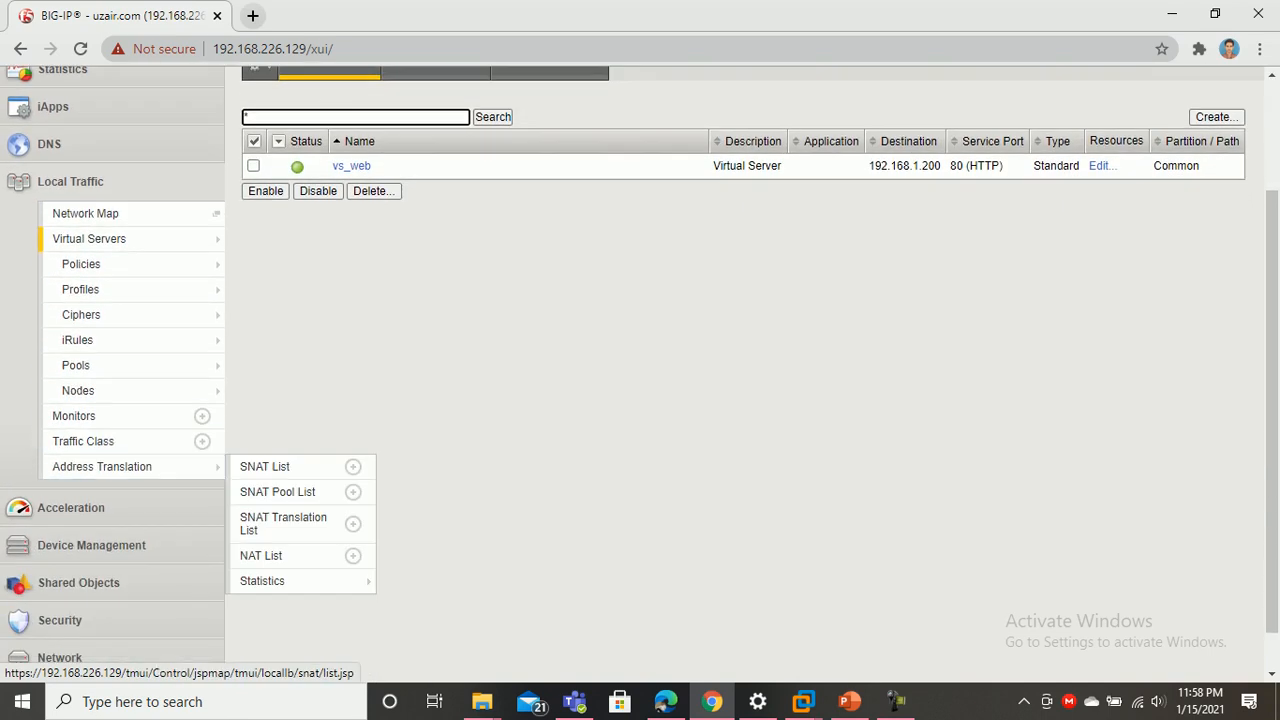
pyautogui.click(60, 595)
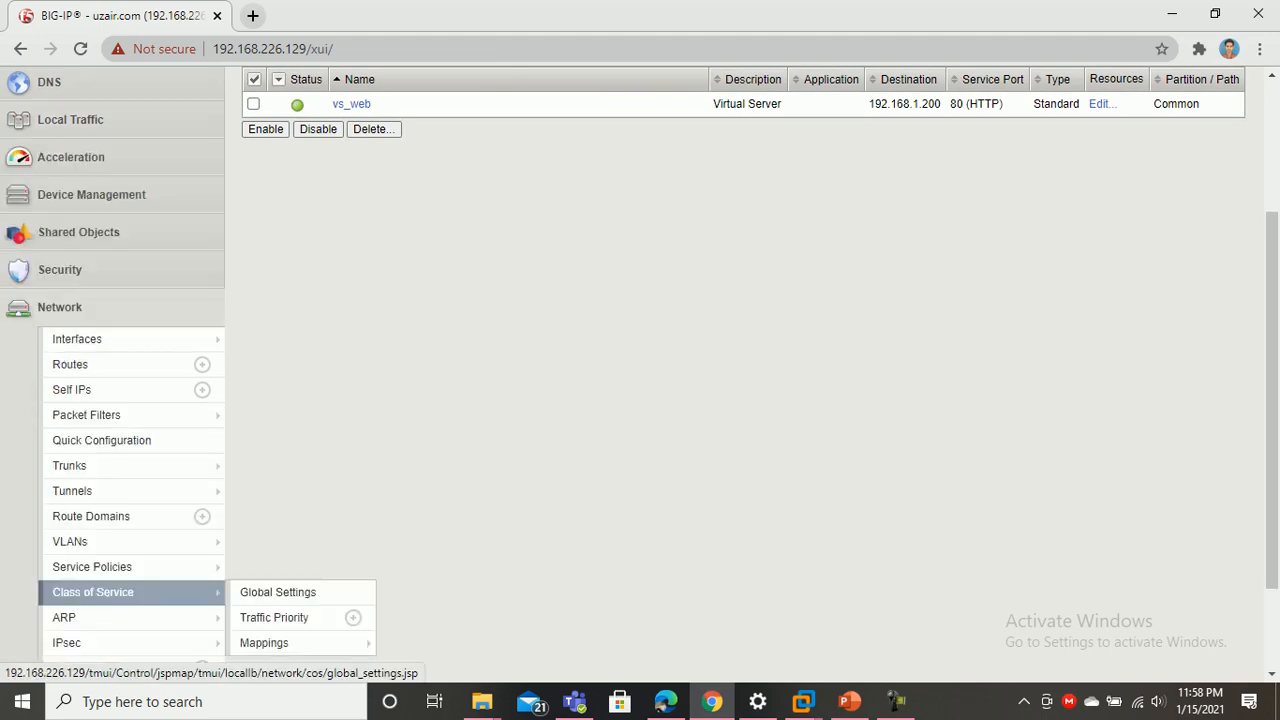
pyautogui.scroll(-1, 95, 590)
pyautogui.moveTo(100, 288)
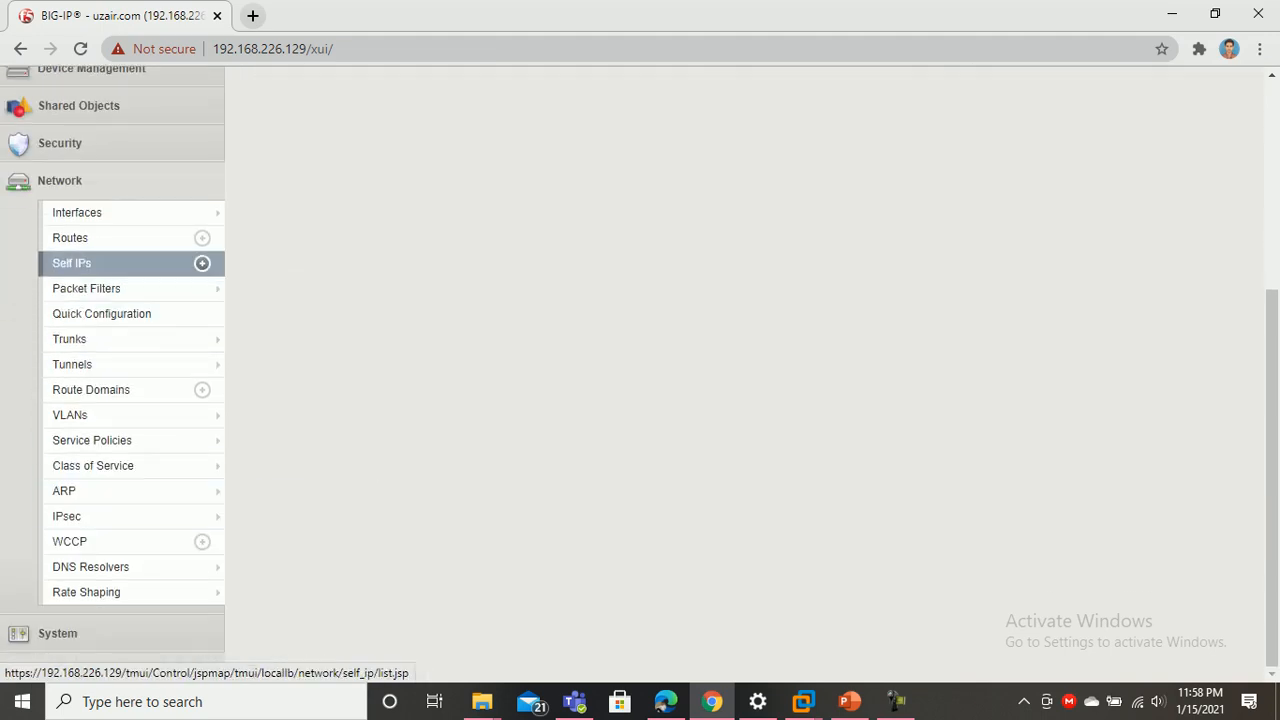
pyautogui.click(71, 263)
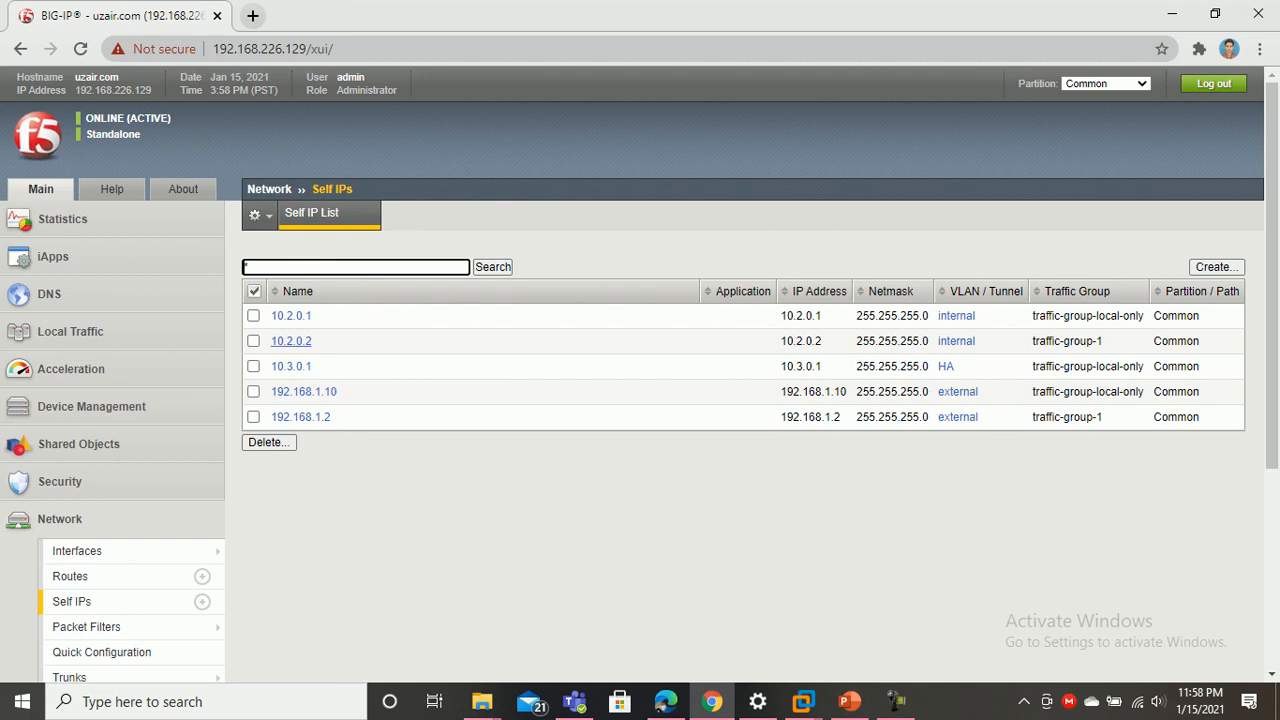
# Set Port Lockdown to Allow All on self IP 10.2.0.1 and update it
pyautogui.click(291, 315)
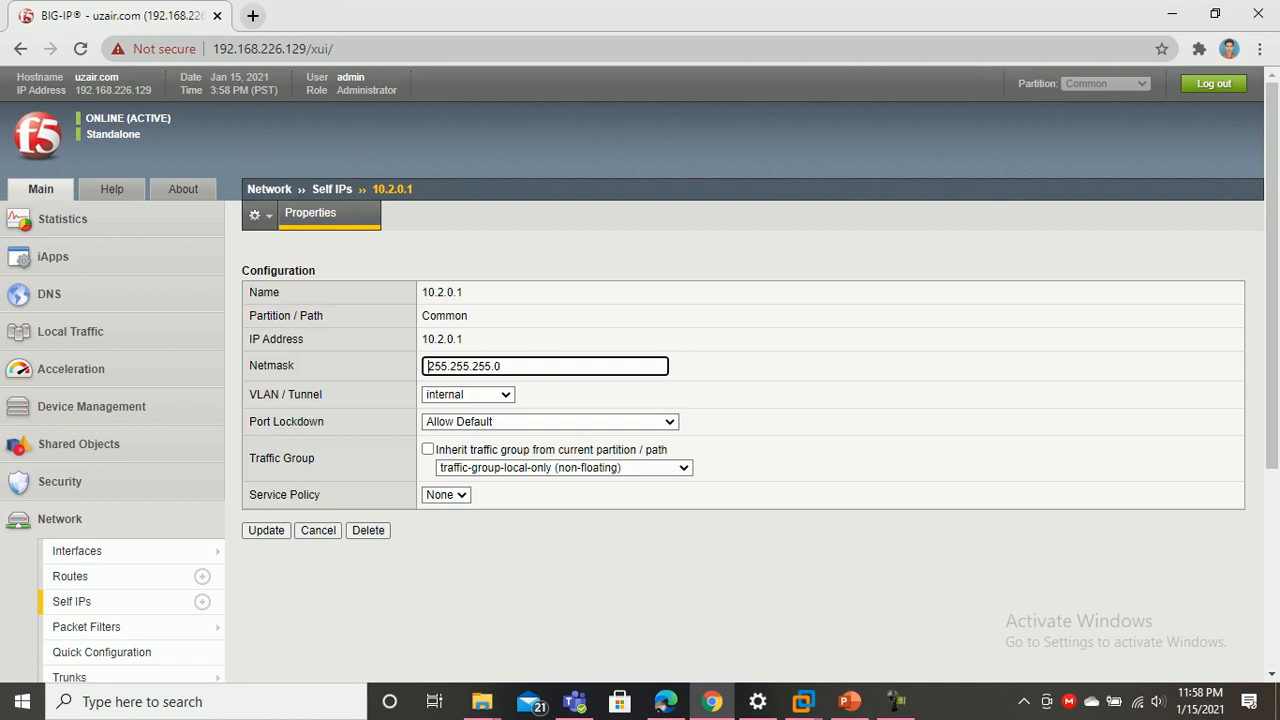
pyautogui.click(550, 421)
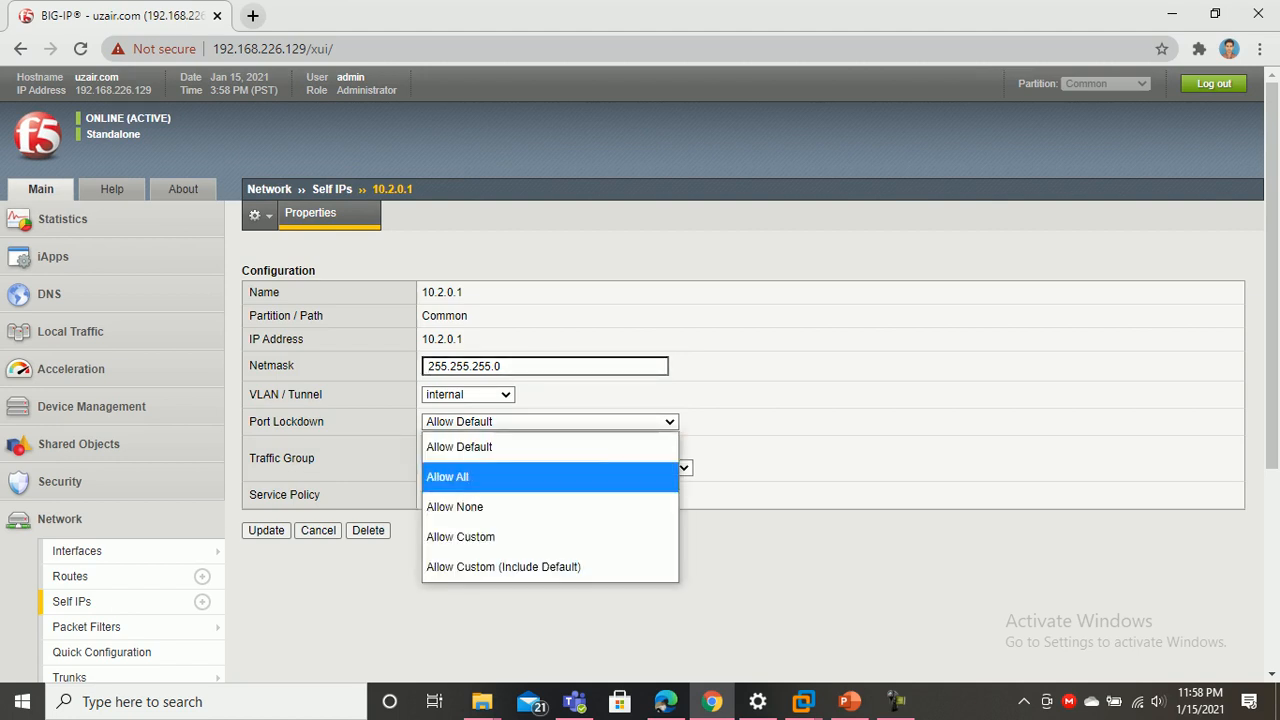
pyautogui.click(470, 474)
pyautogui.click(266, 530)
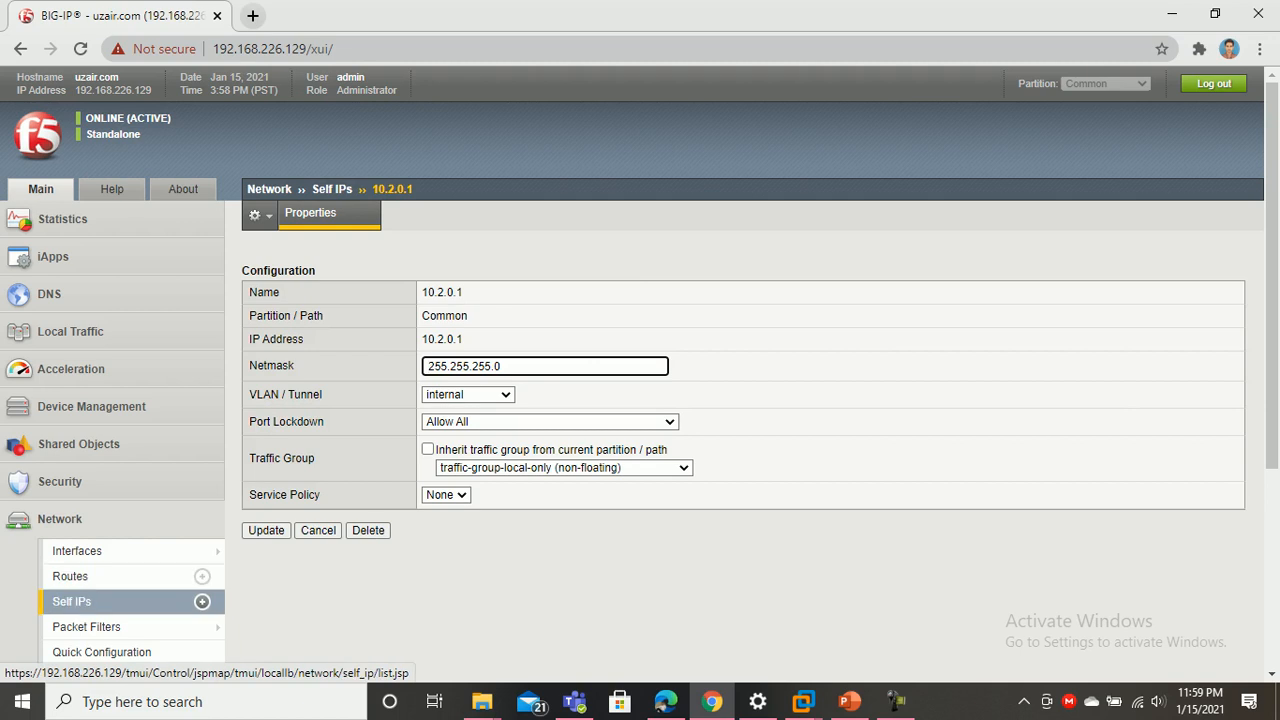
pyautogui.click(75, 601)
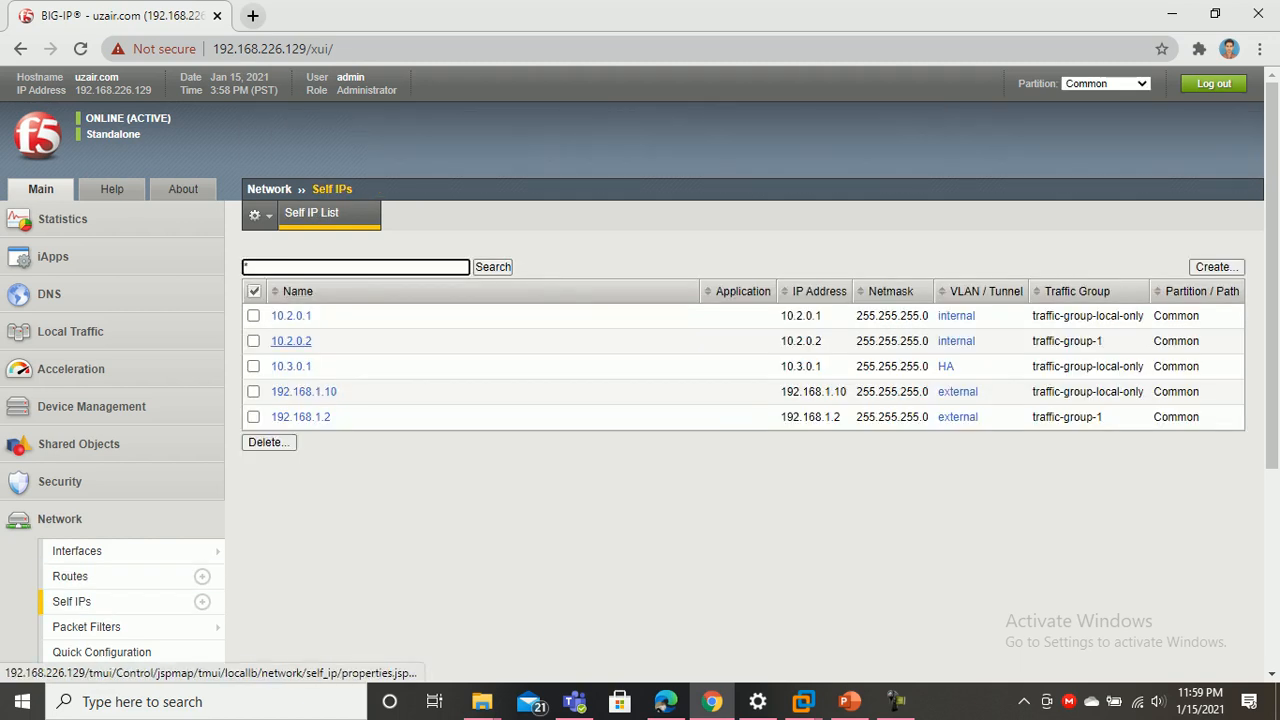
# Set Port Lockdown to Allow All on self IPs 10.2.0.2 and 10.3.0.1
pyautogui.click(290, 337)
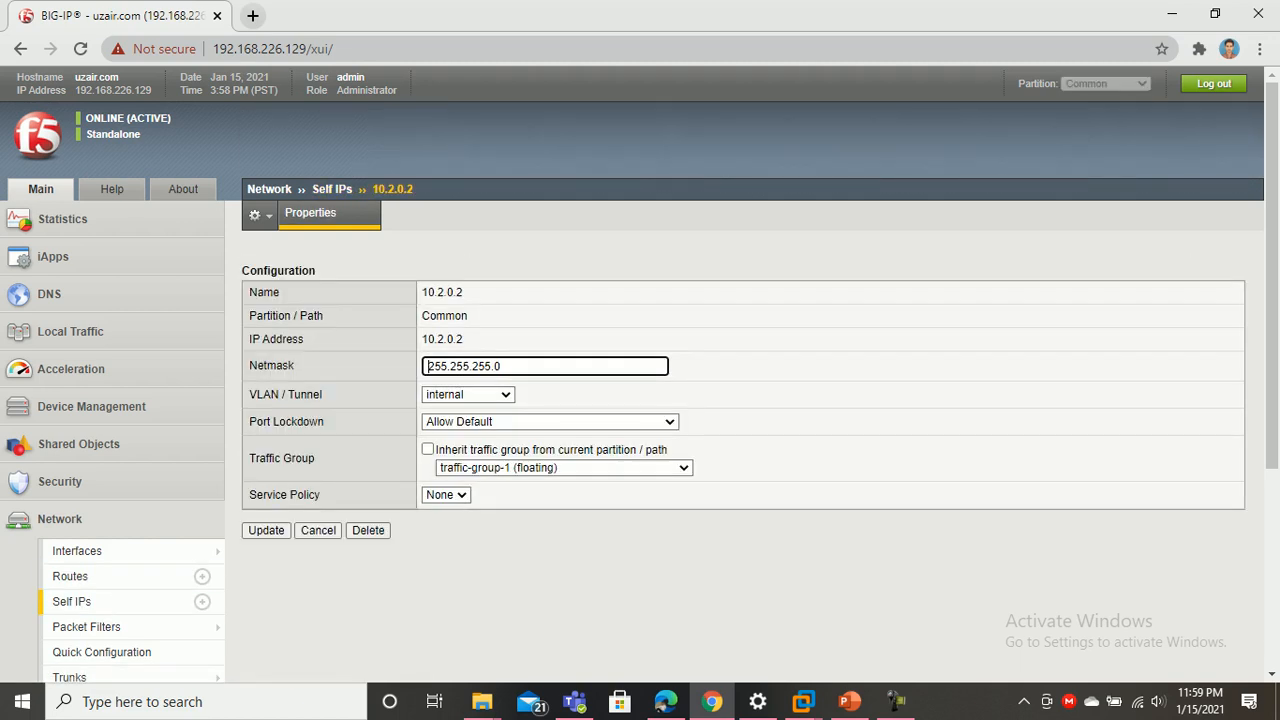
pyautogui.click(549, 421)
pyautogui.click(543, 477)
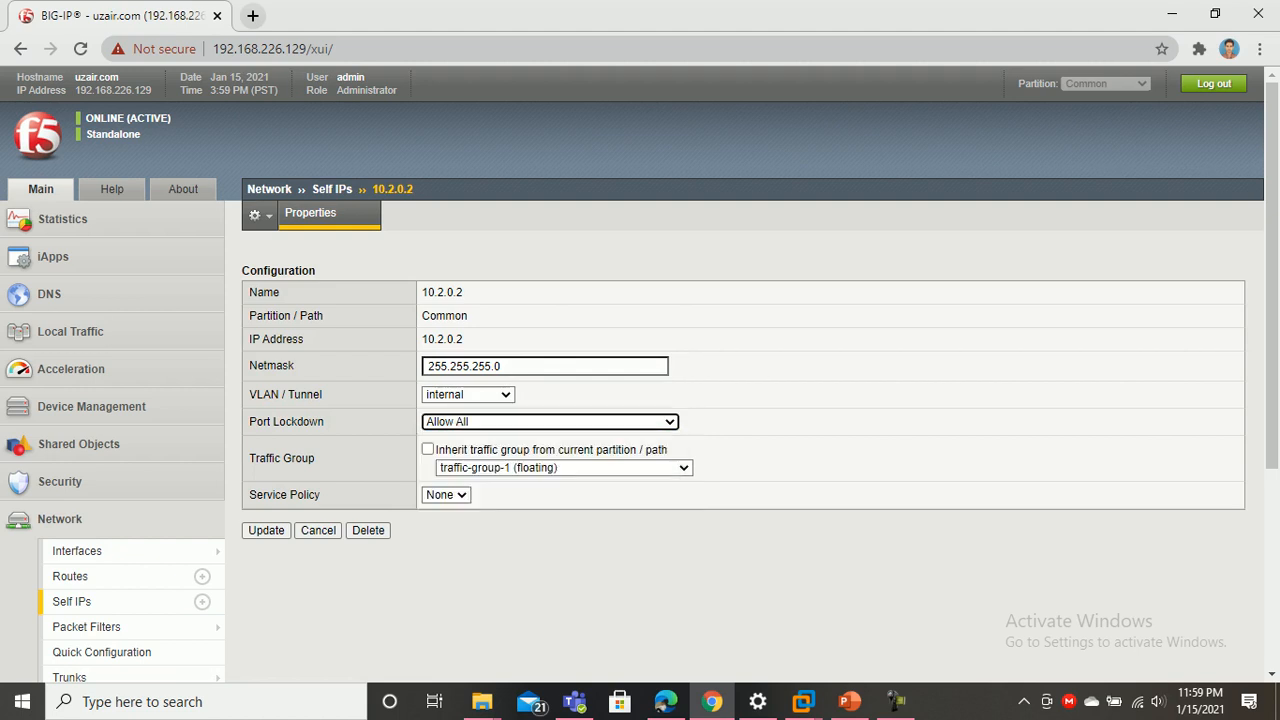
pyautogui.click(266, 530)
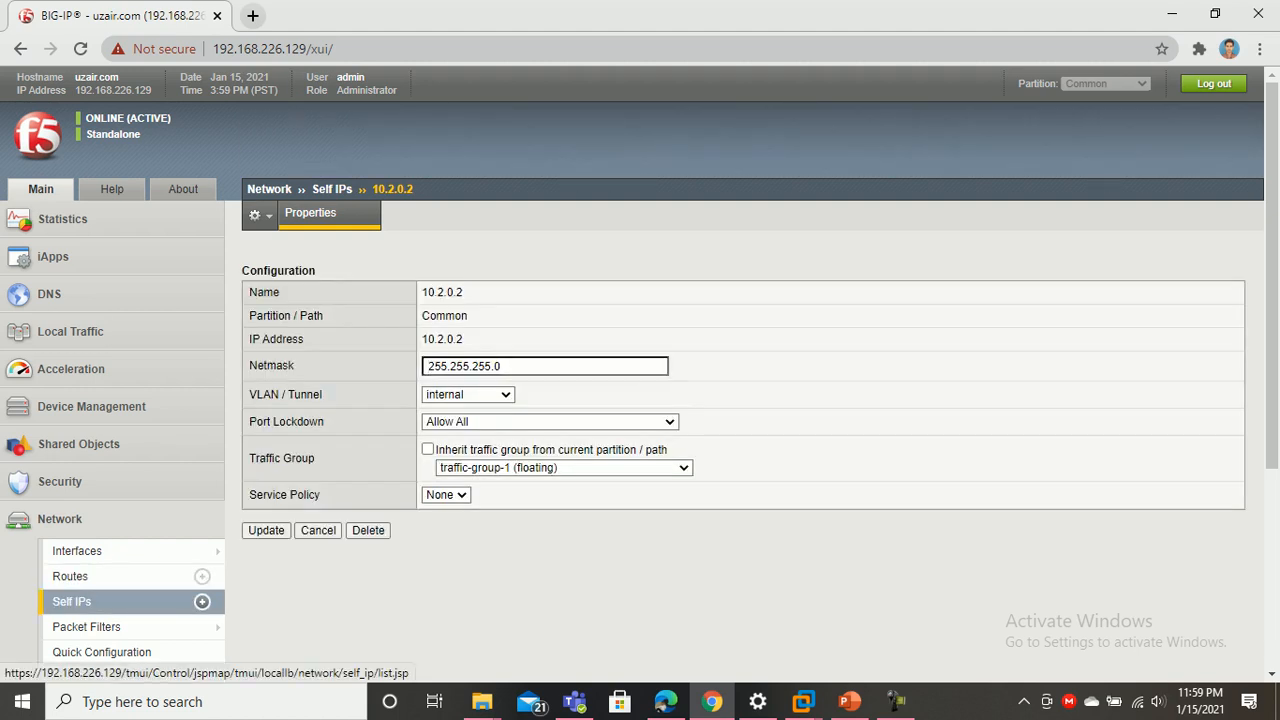
pyautogui.click(291, 366)
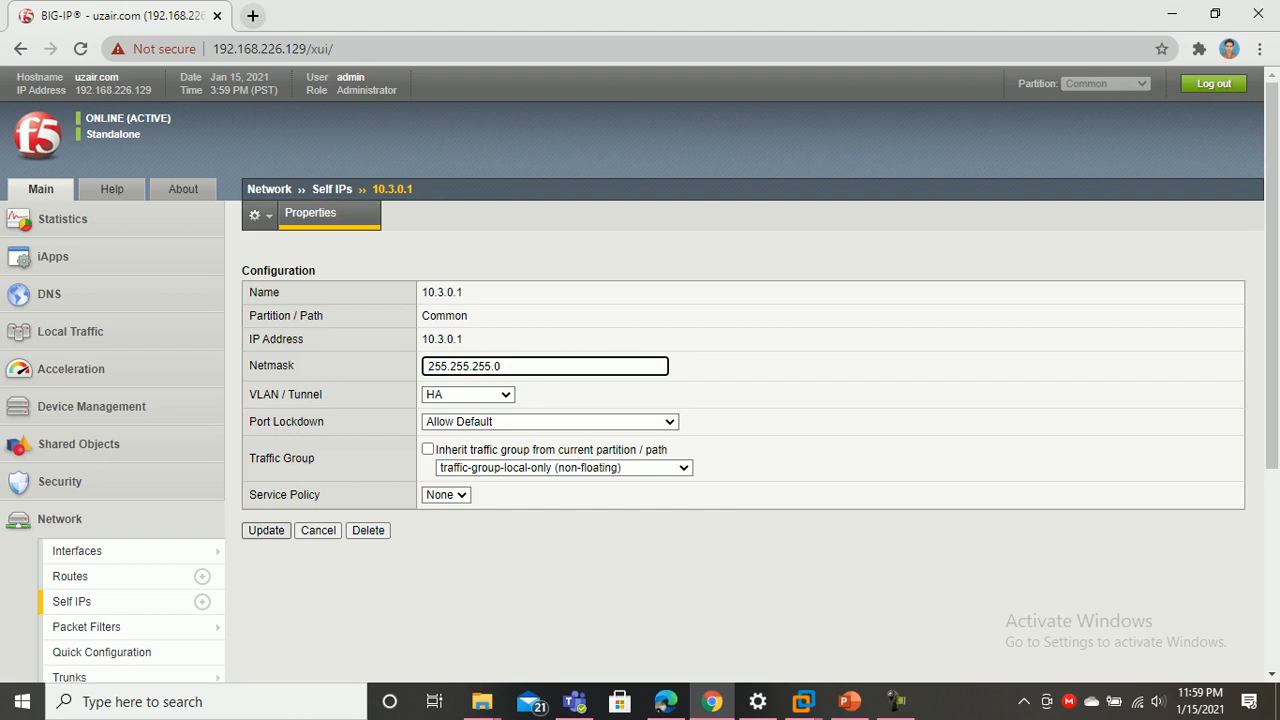
pyautogui.click(550, 421)
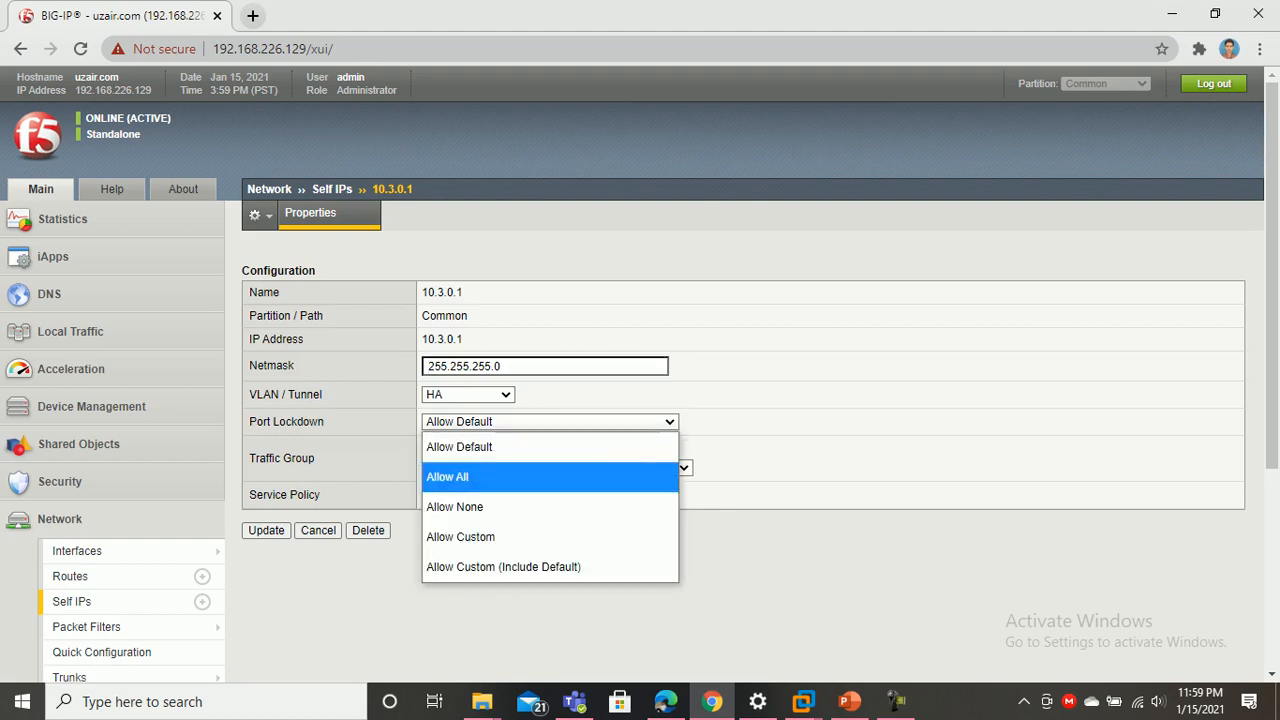
pyautogui.click(457, 477)
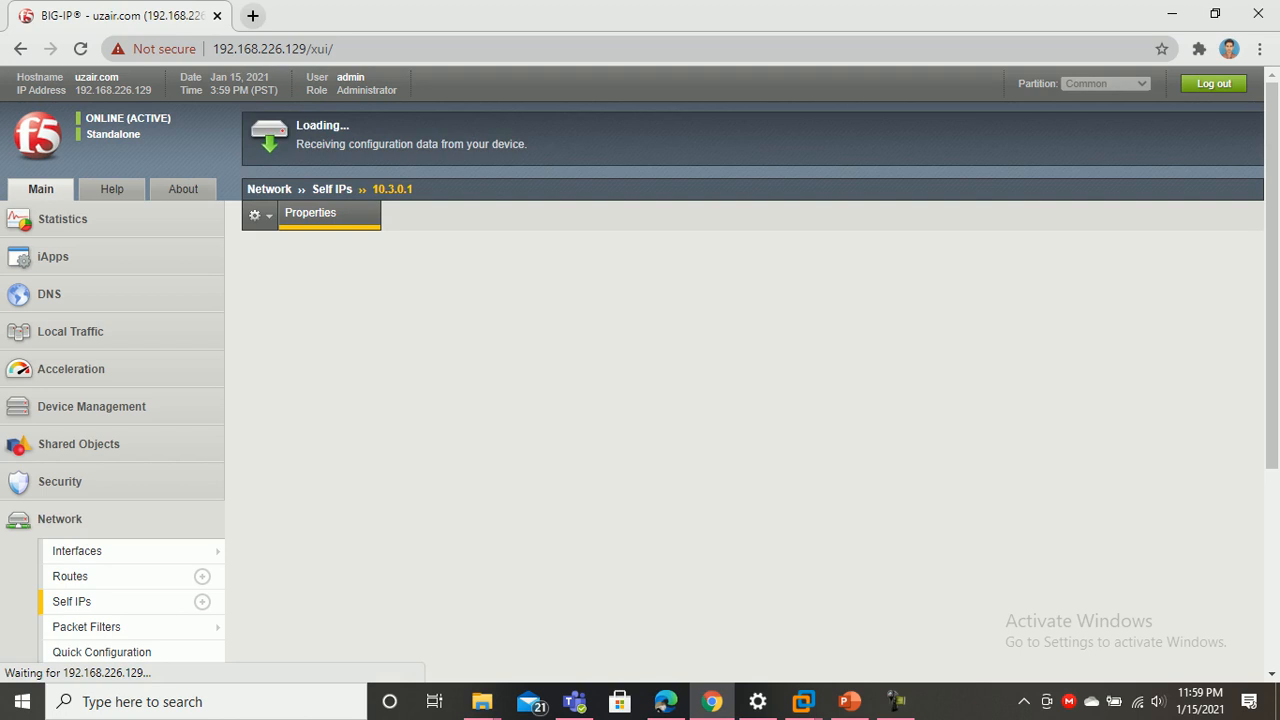
pyautogui.click(100, 601)
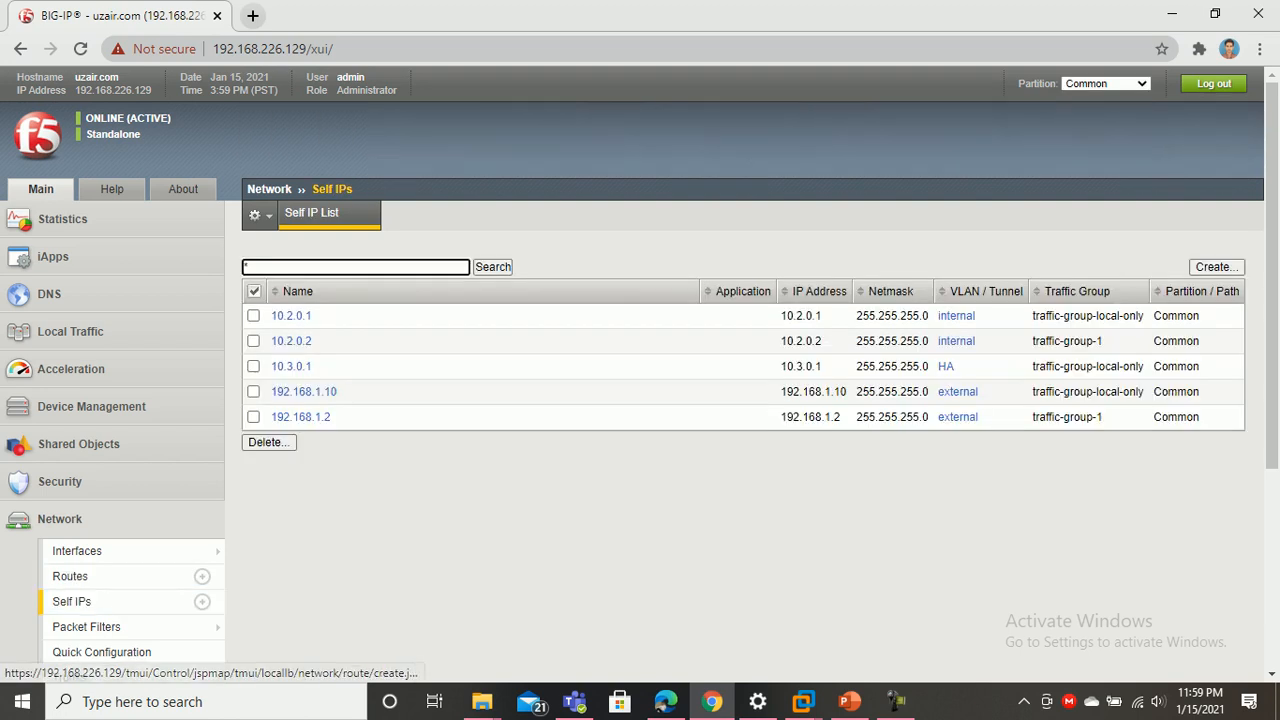
# Set Port Lockdown to Allow All on self IP 192.168.1.10 and update it
pyautogui.click(303, 391)
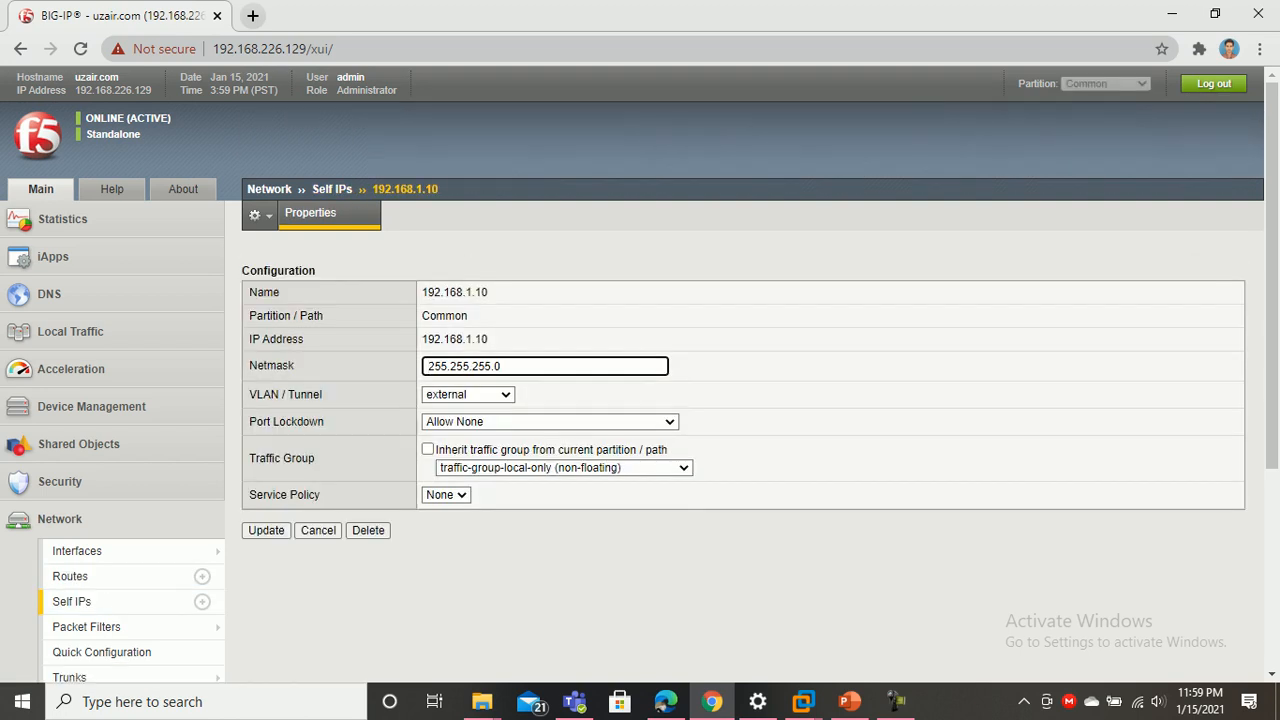
pyautogui.press('Tab')
pyautogui.press('Tab')
pyautogui.hotkey('alt', 'Down')
pyautogui.press('Up')
pyautogui.press('Return')
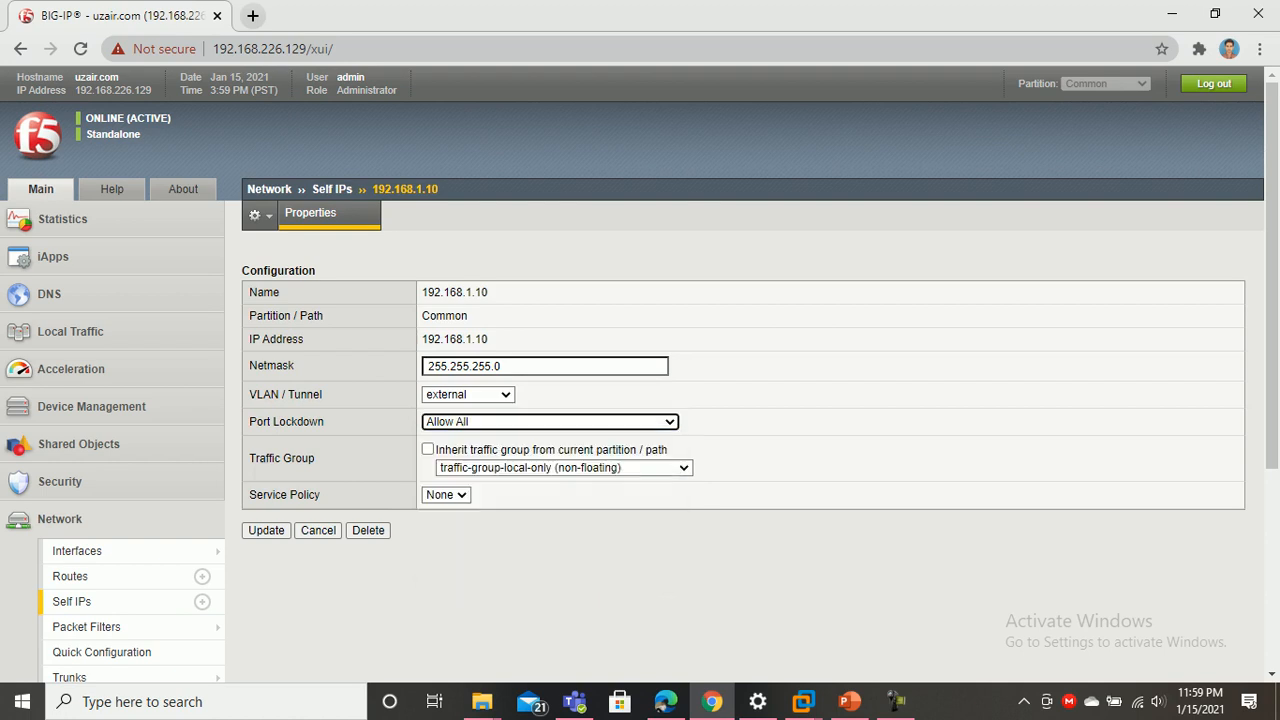
pyautogui.click(266, 530)
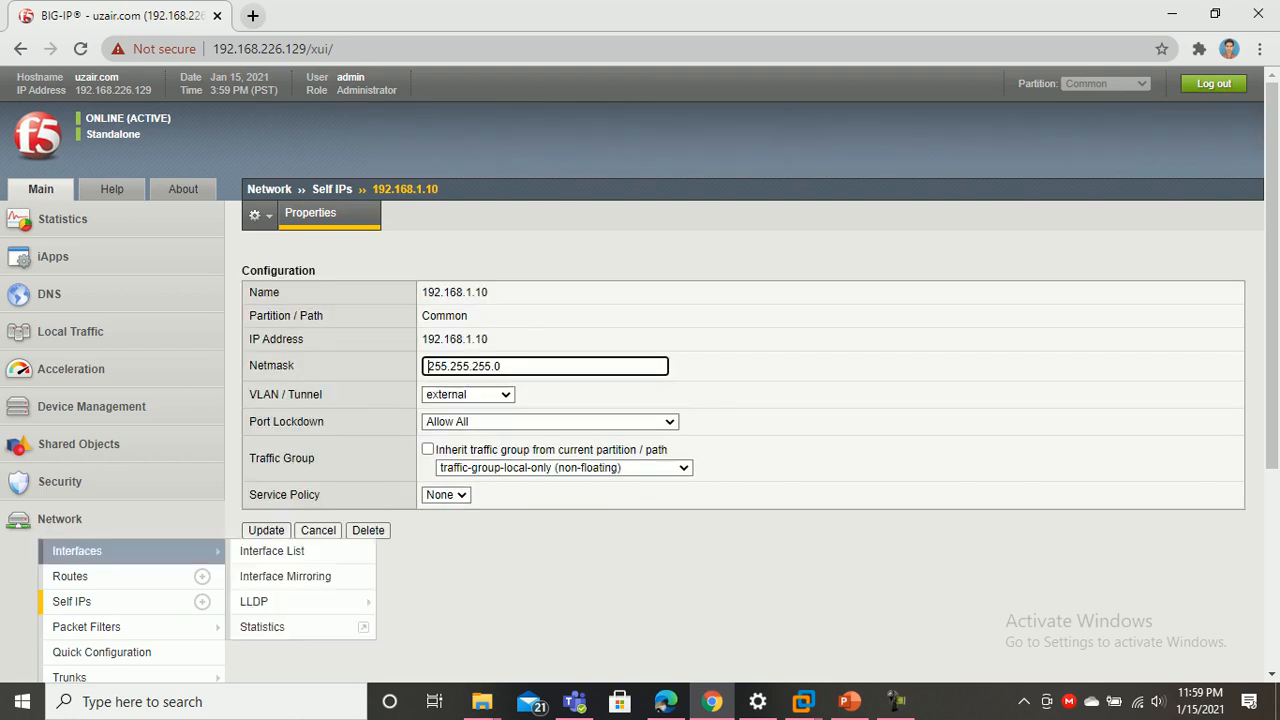
pyautogui.click(71, 601)
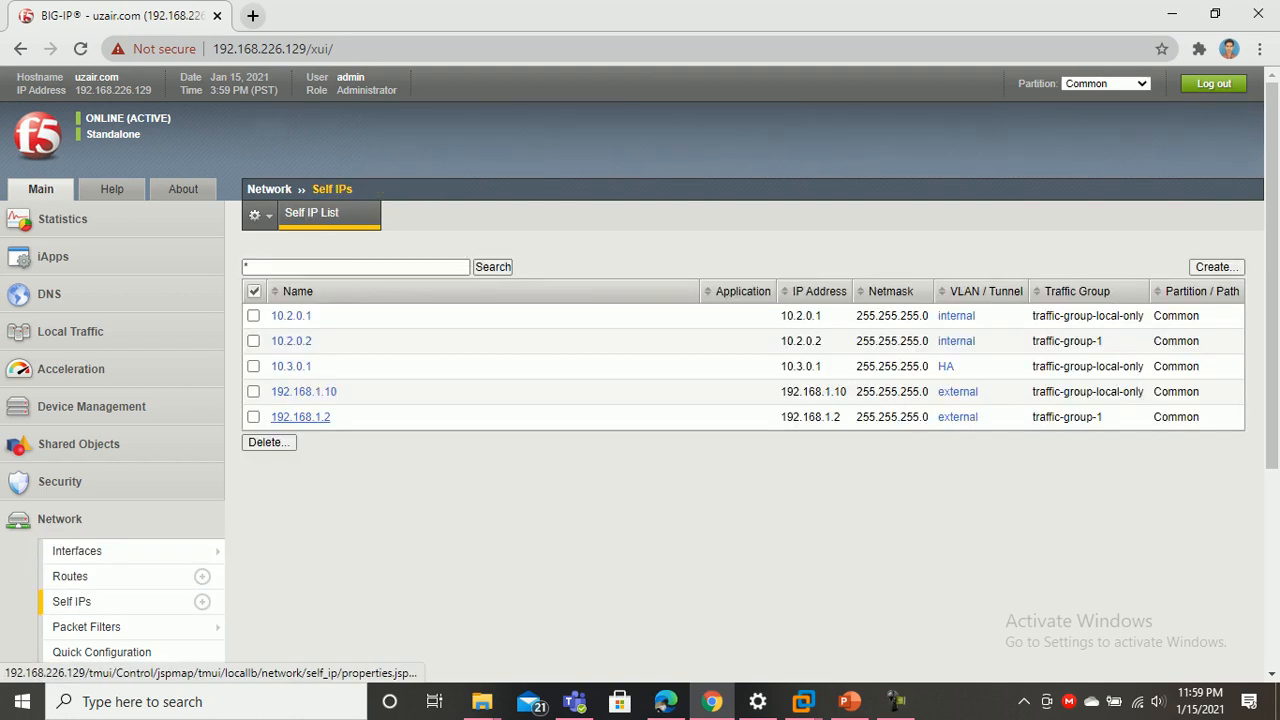
# Set Port Lockdown to Allow All on self IP 192.168.1.2 and update it
pyautogui.click(303, 417)
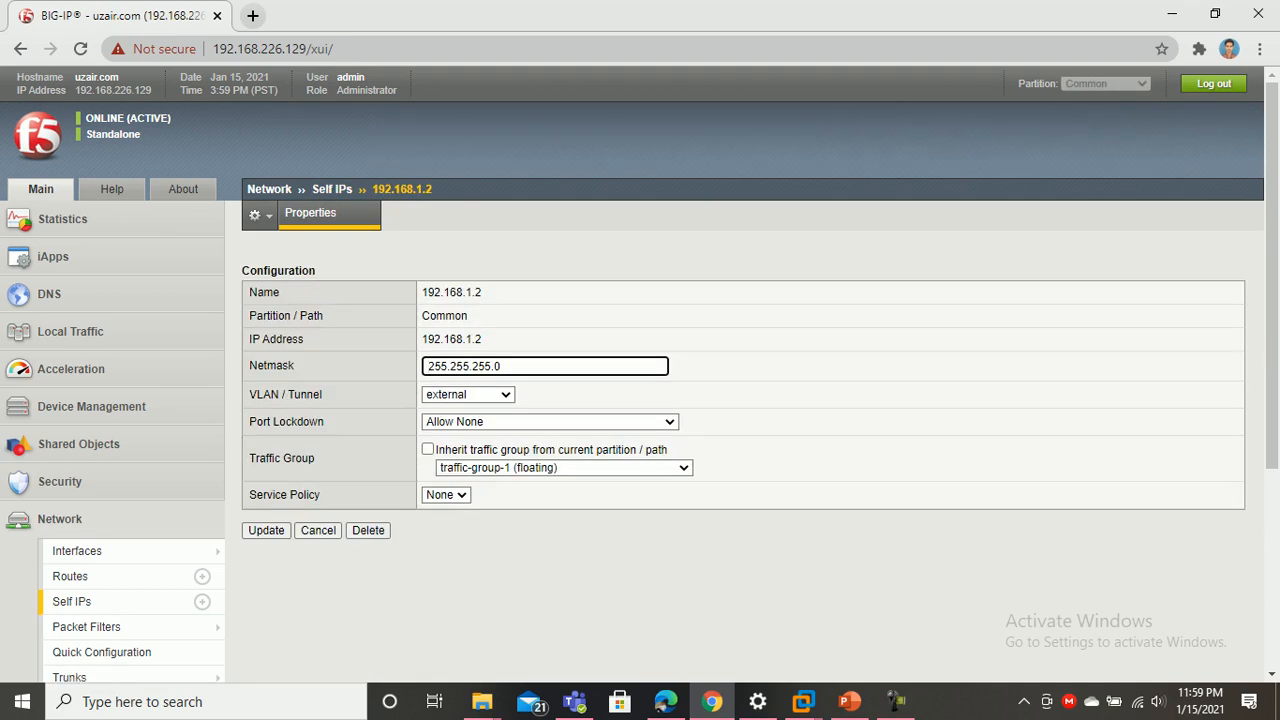
pyautogui.click(550, 421)
pyautogui.click(470, 474)
pyautogui.click(266, 530)
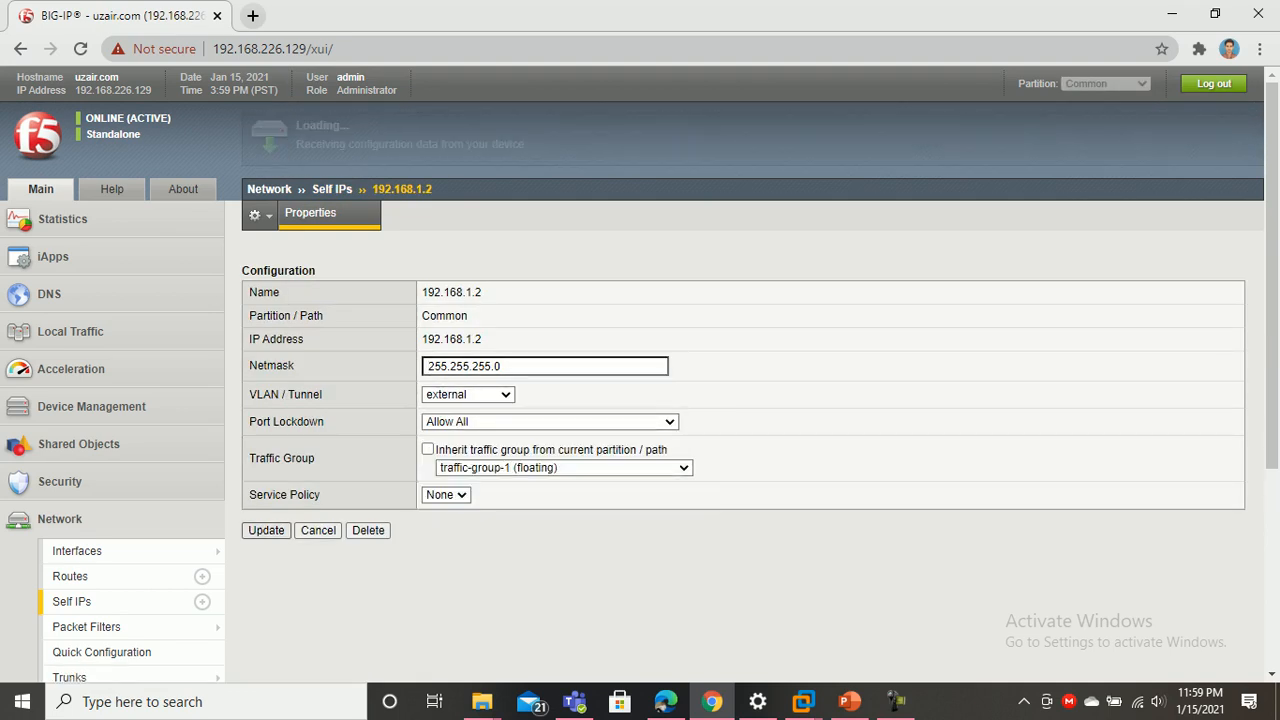
pyautogui.click(71, 601)
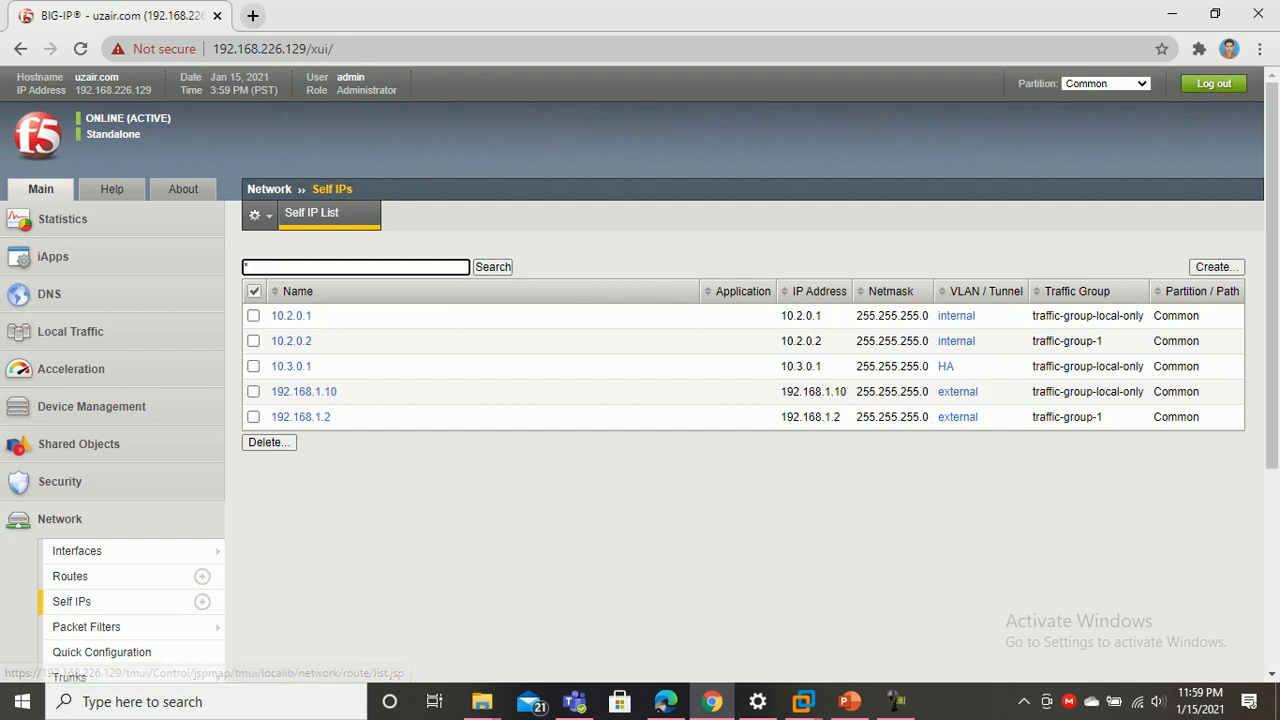
# Check the Network > VLANs list
pyautogui.scroll(-3, 640, 400)
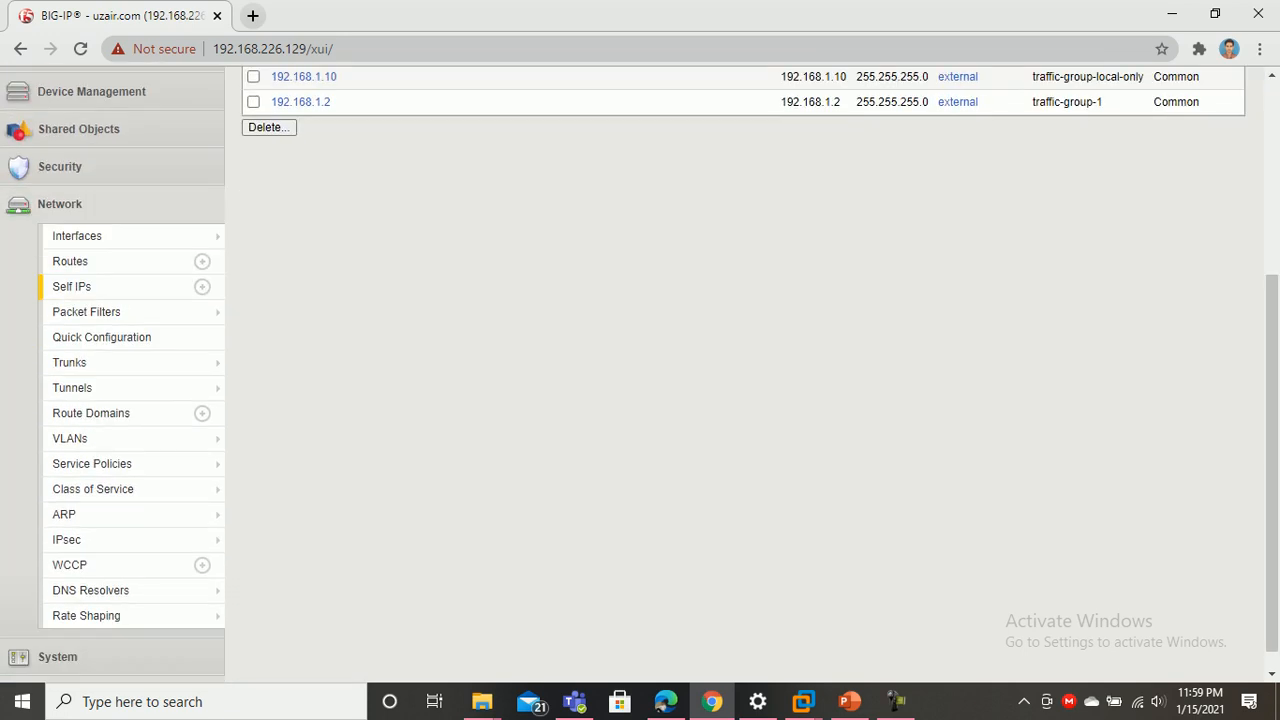
pyautogui.moveTo(70, 438)
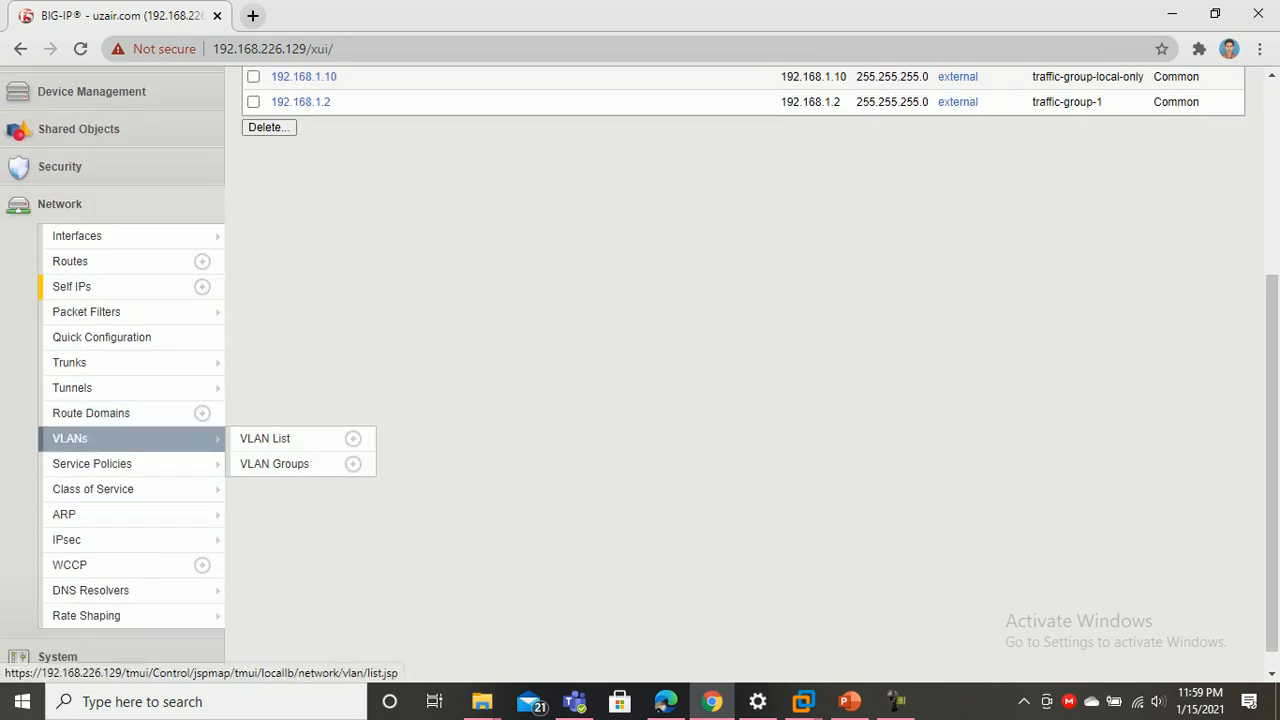
pyautogui.click(265, 438)
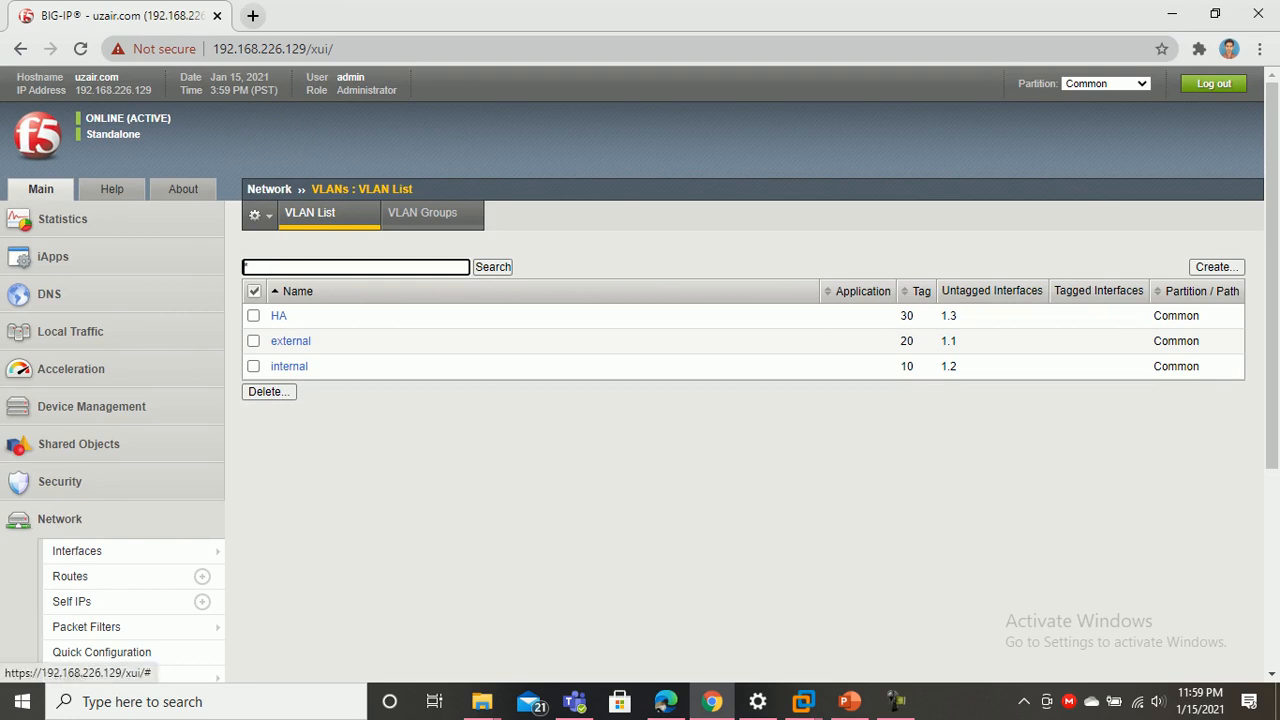
pyautogui.scroll(-3, 640, 374)
pyautogui.scroll(-1, 640, 374)
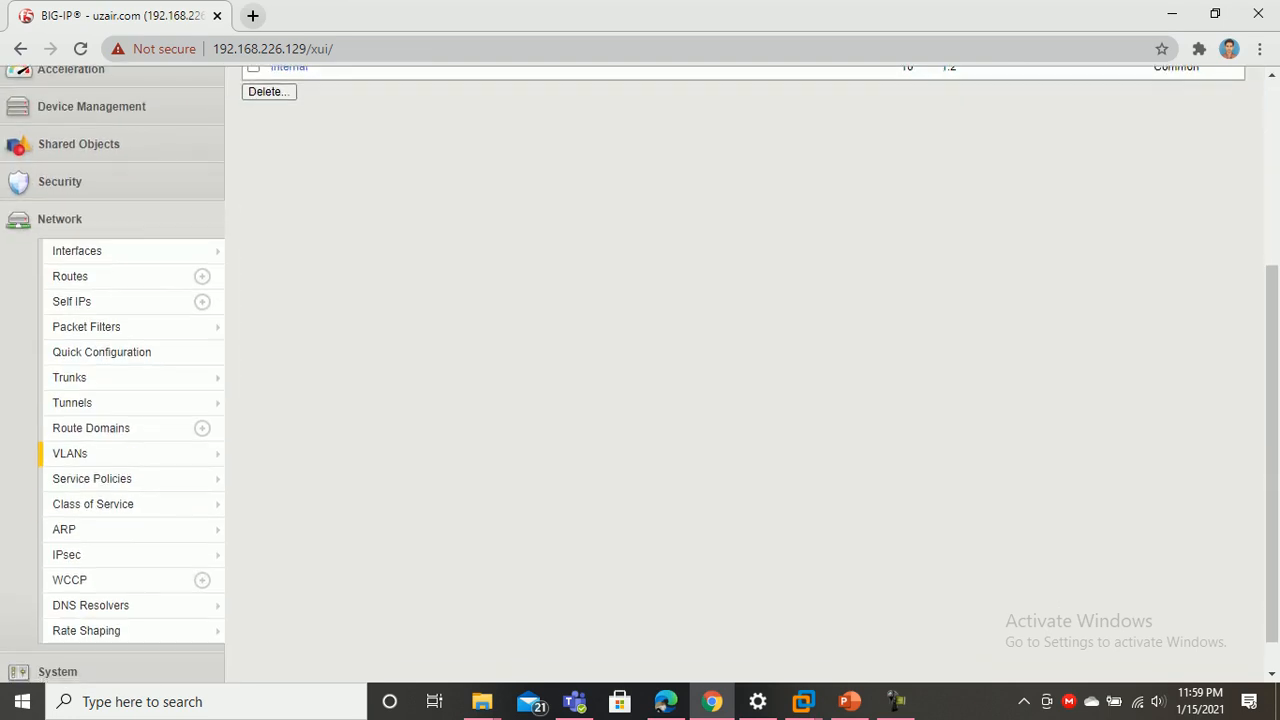
pyautogui.scroll(4, 640, 374)
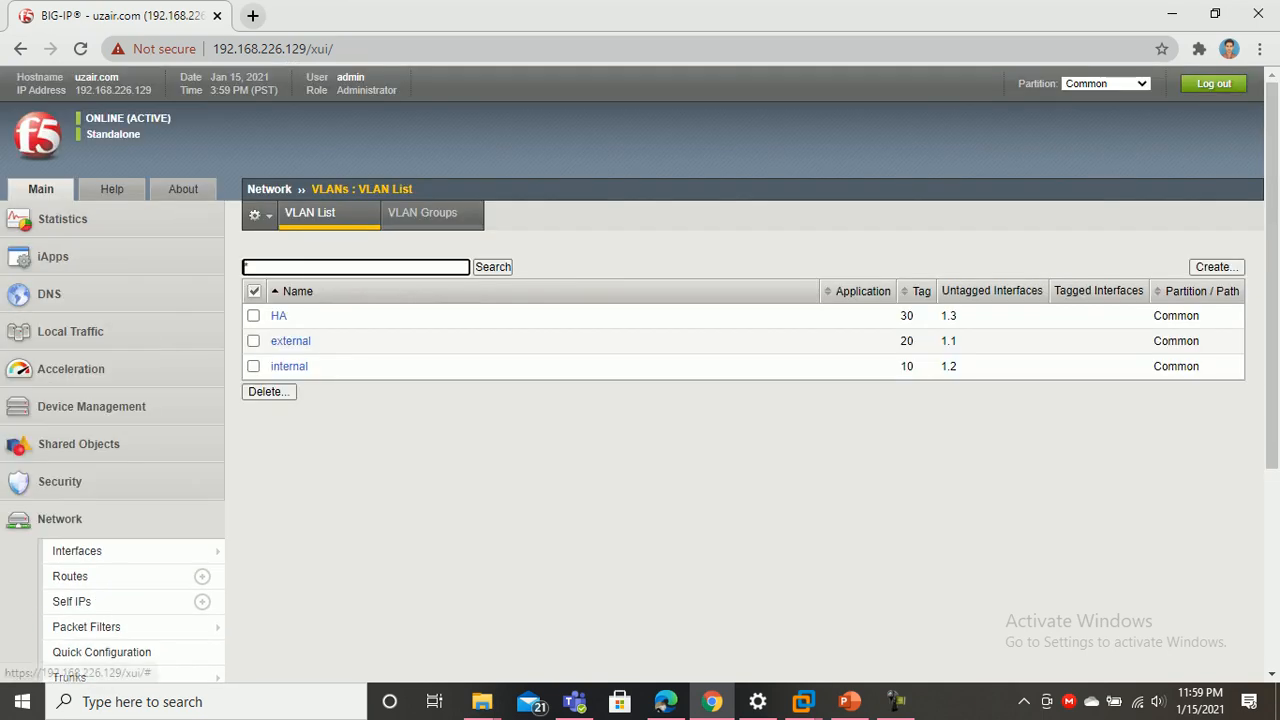
# Open web_pool's Members tab showing S1, S2 and S3 on port 80 under Round Robin
pyautogui.click(70, 331)
pyautogui.moveTo(81, 464)
pyautogui.moveTo(78, 540)
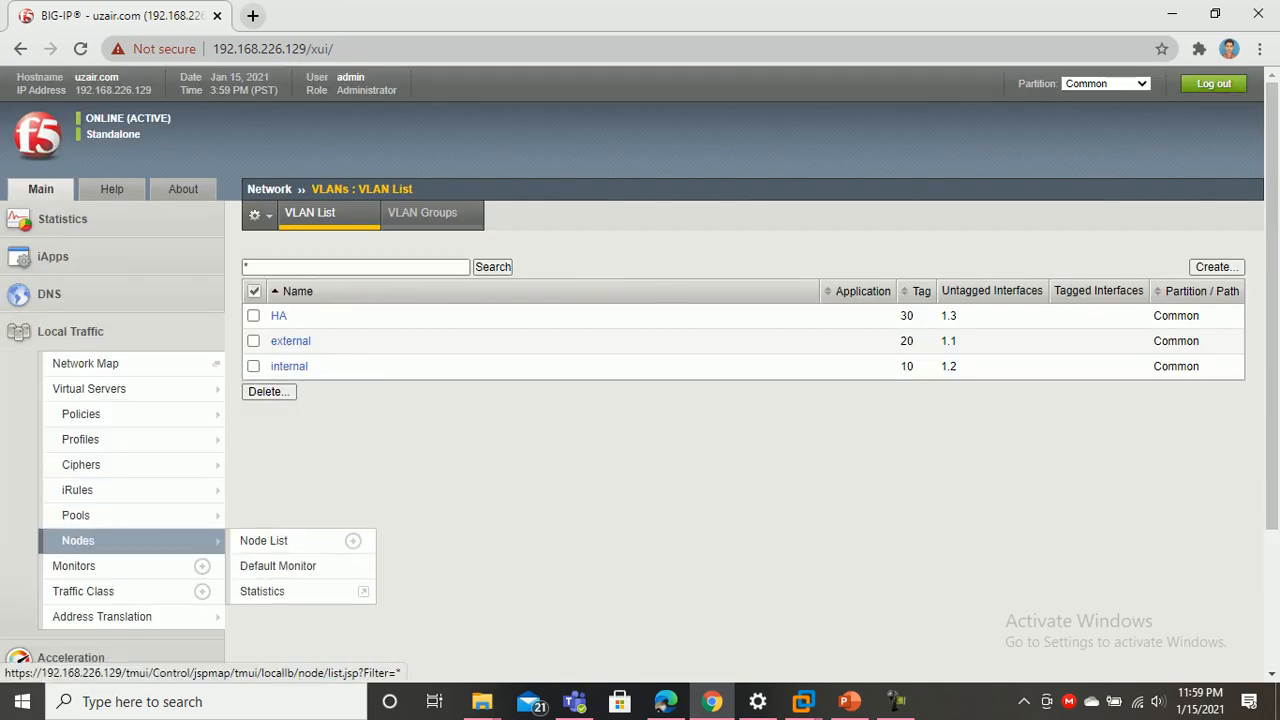
pyautogui.click(263, 540)
pyautogui.click(260, 515)
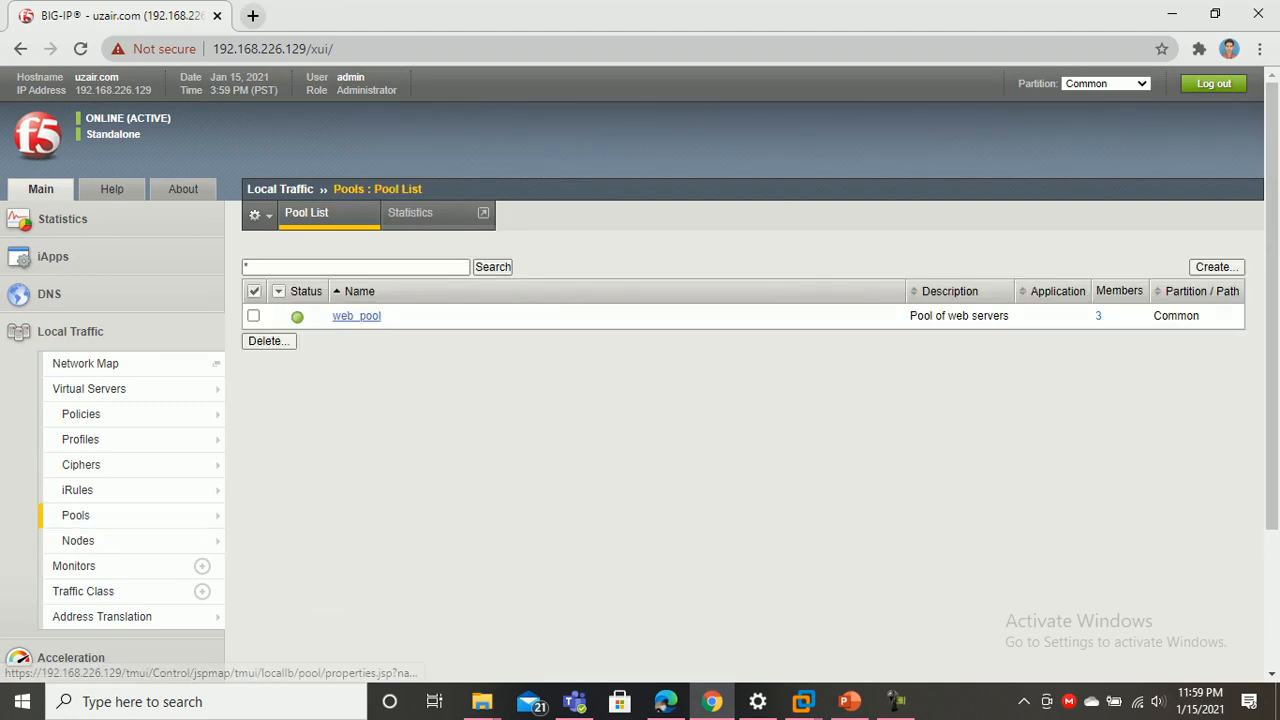
pyautogui.click(356, 315)
pyautogui.click(411, 213)
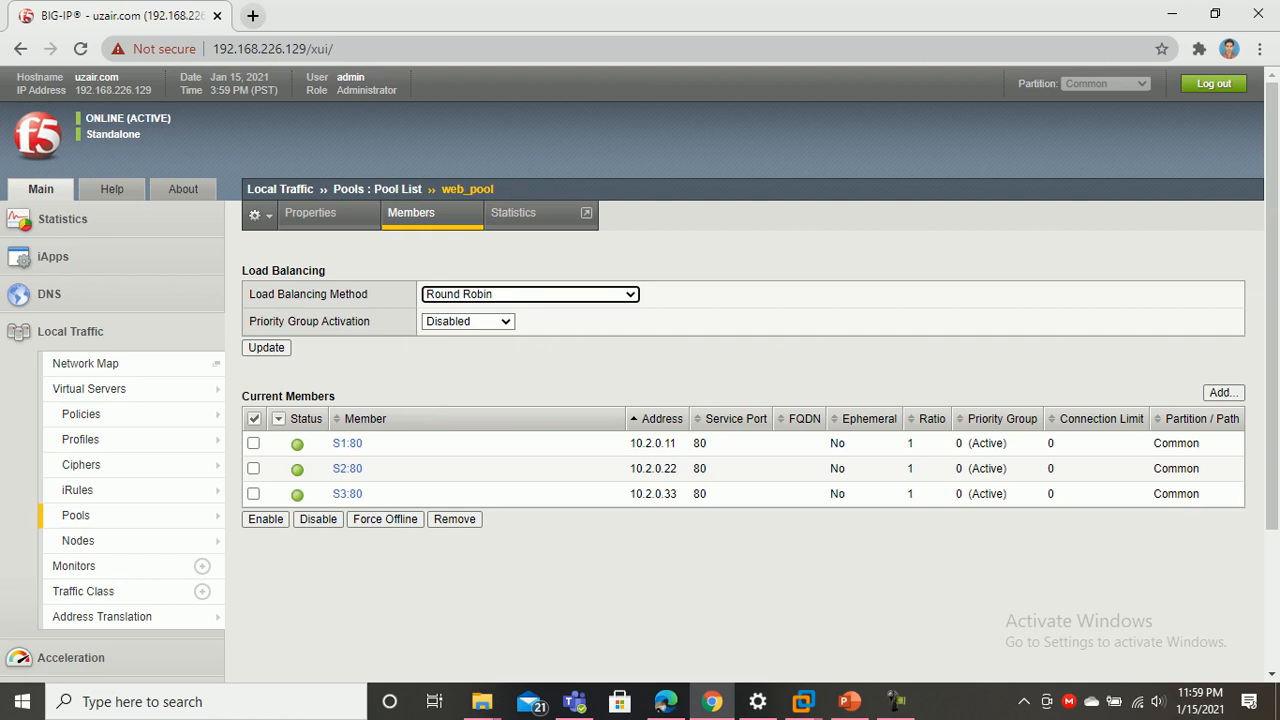
pyautogui.click(278, 418)
pyautogui.scroll(-2, 640, 400)
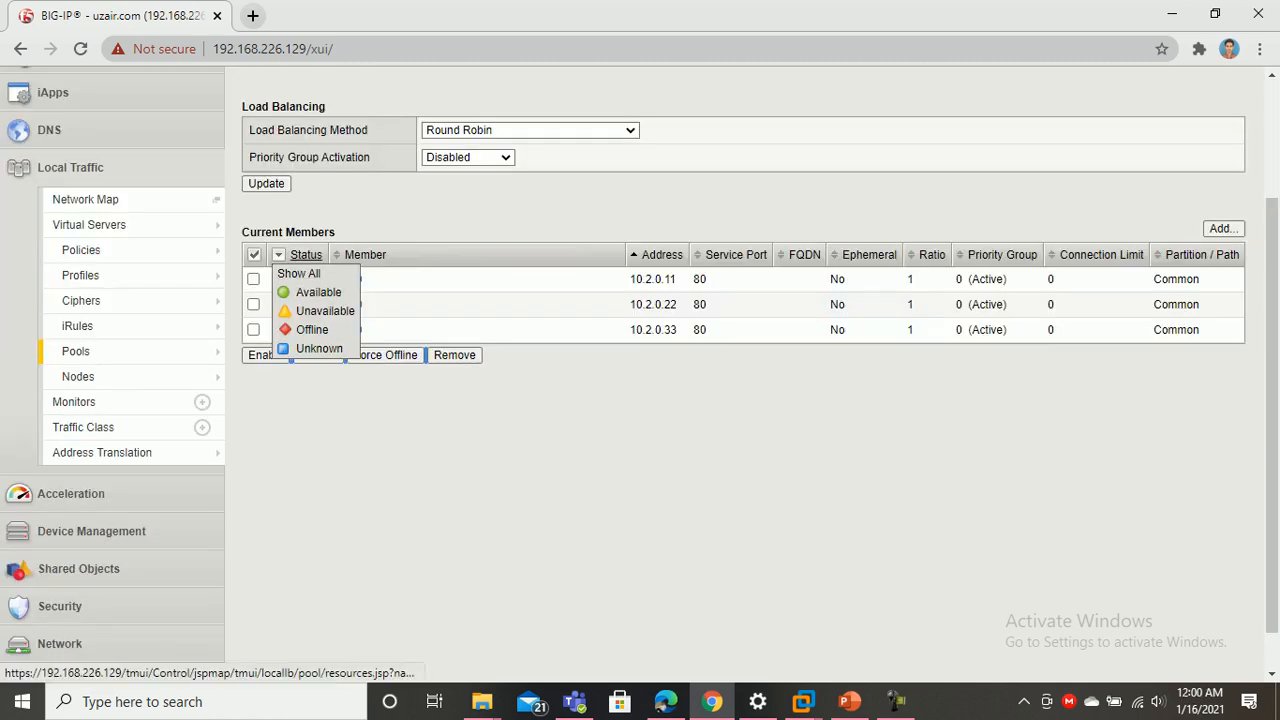
pyautogui.click(330, 275)
pyautogui.scroll(2, 330, 275)
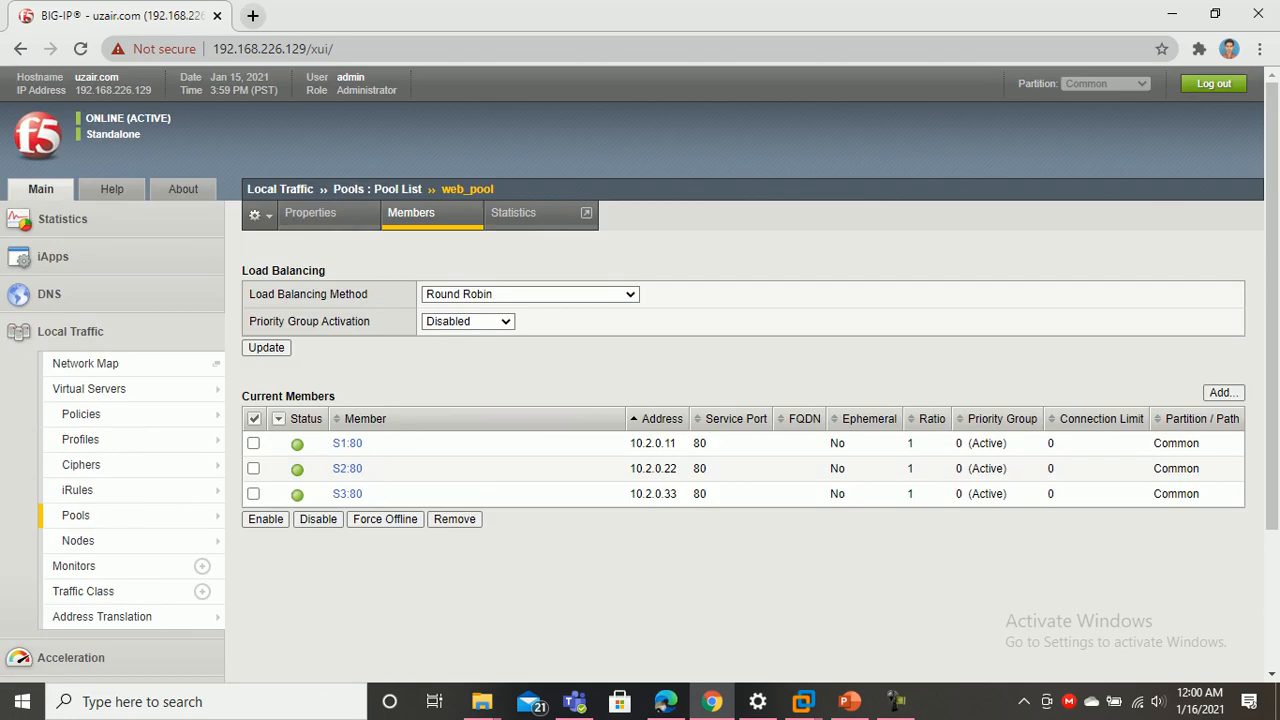
# Show the W_10 VM full screen, close its network settings window, and refresh the desktop
pyautogui.moveTo(803, 701)
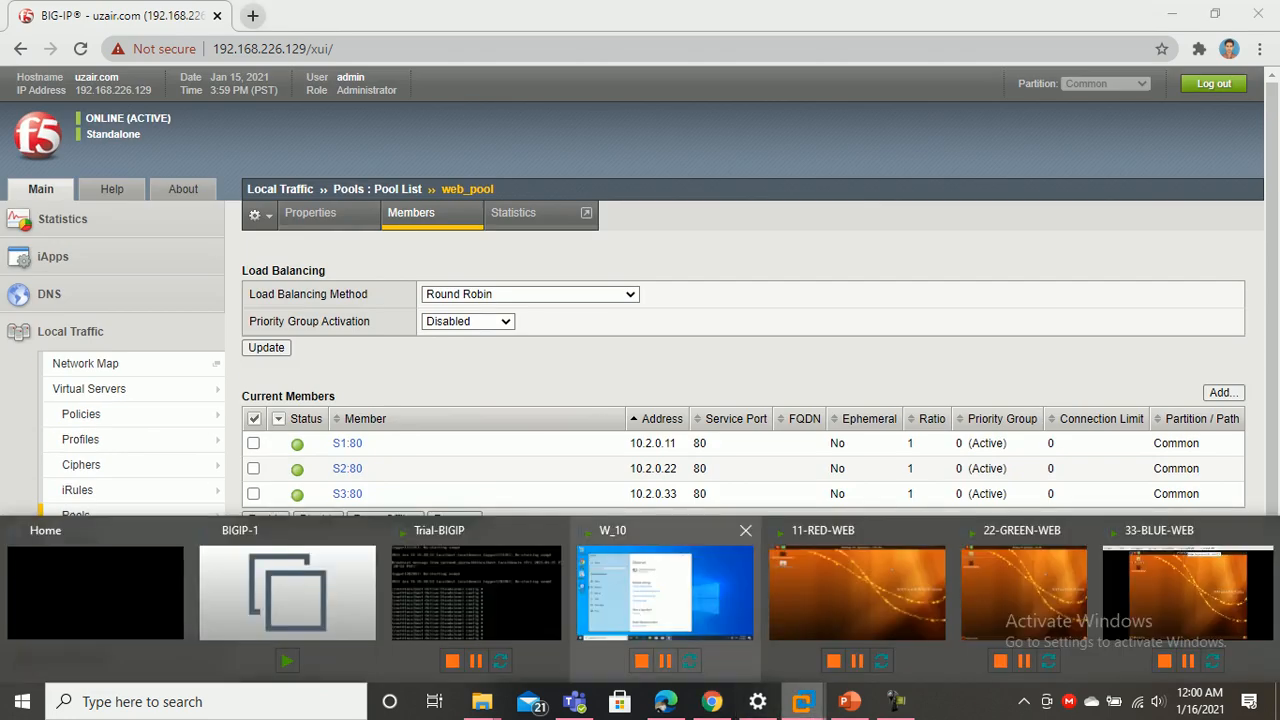
pyautogui.click(665, 590)
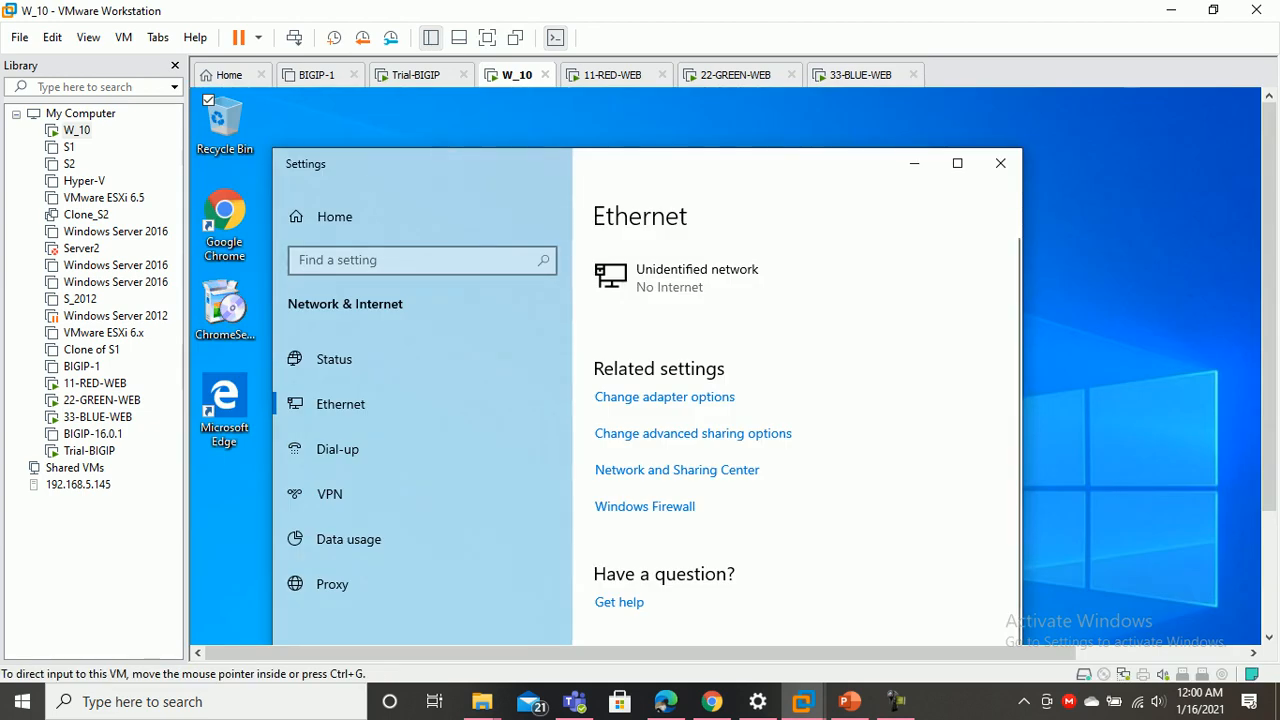
pyautogui.click(487, 37)
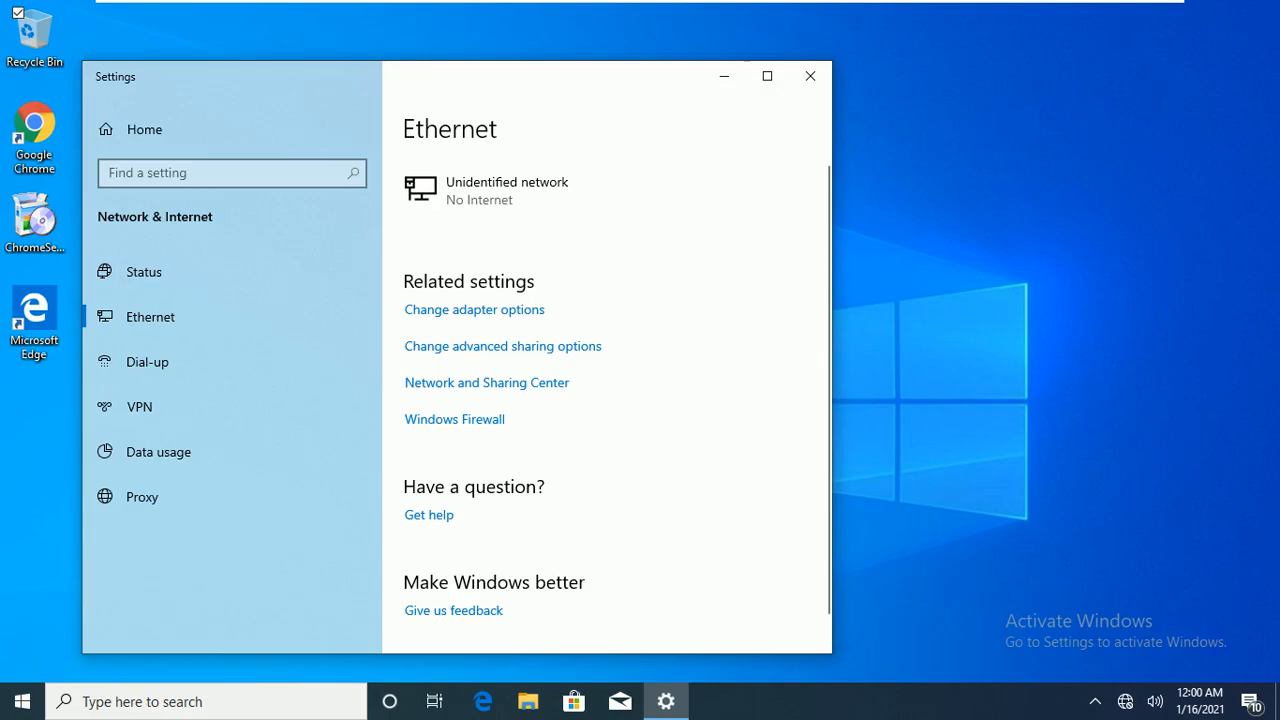
pyautogui.click(810, 76)
pyautogui.rightClick(511, 145)
pyautogui.click(561, 199)
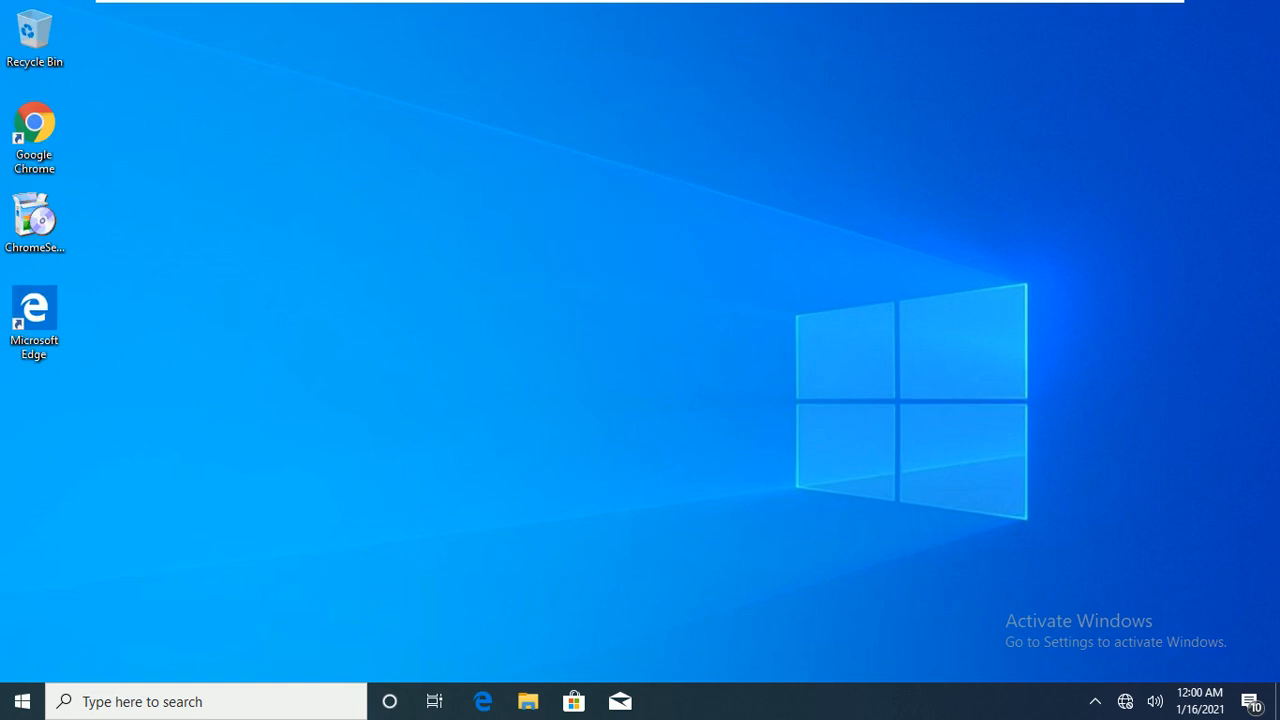
# Glance at the topology slide, return W_10 to full screen, and open Windows search
pyautogui.moveTo(640, 2)
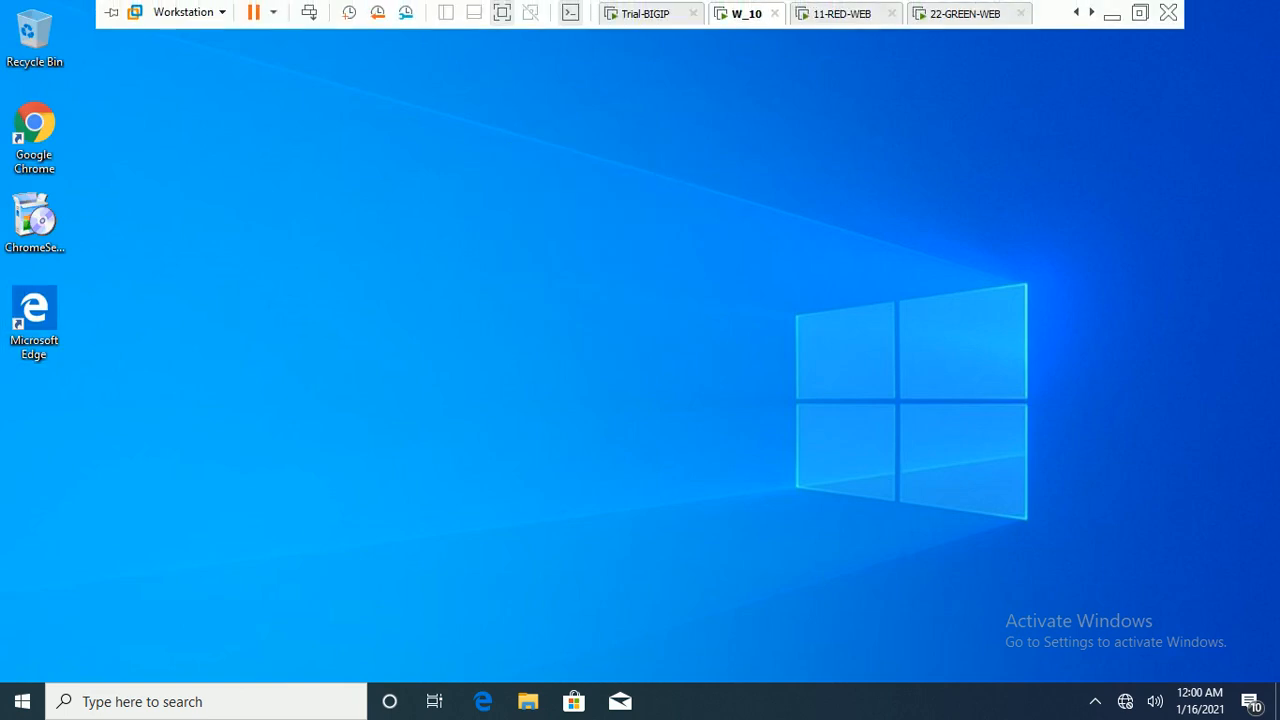
pyautogui.click(502, 13)
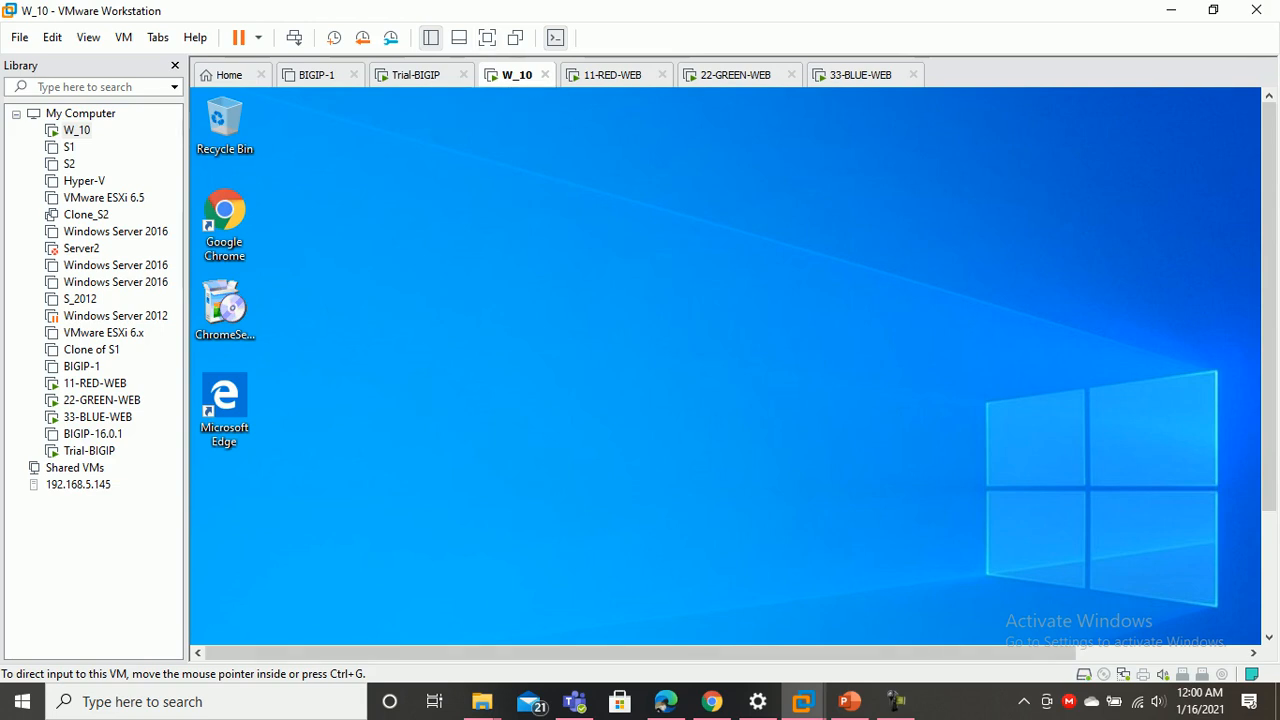
pyautogui.click(849, 701)
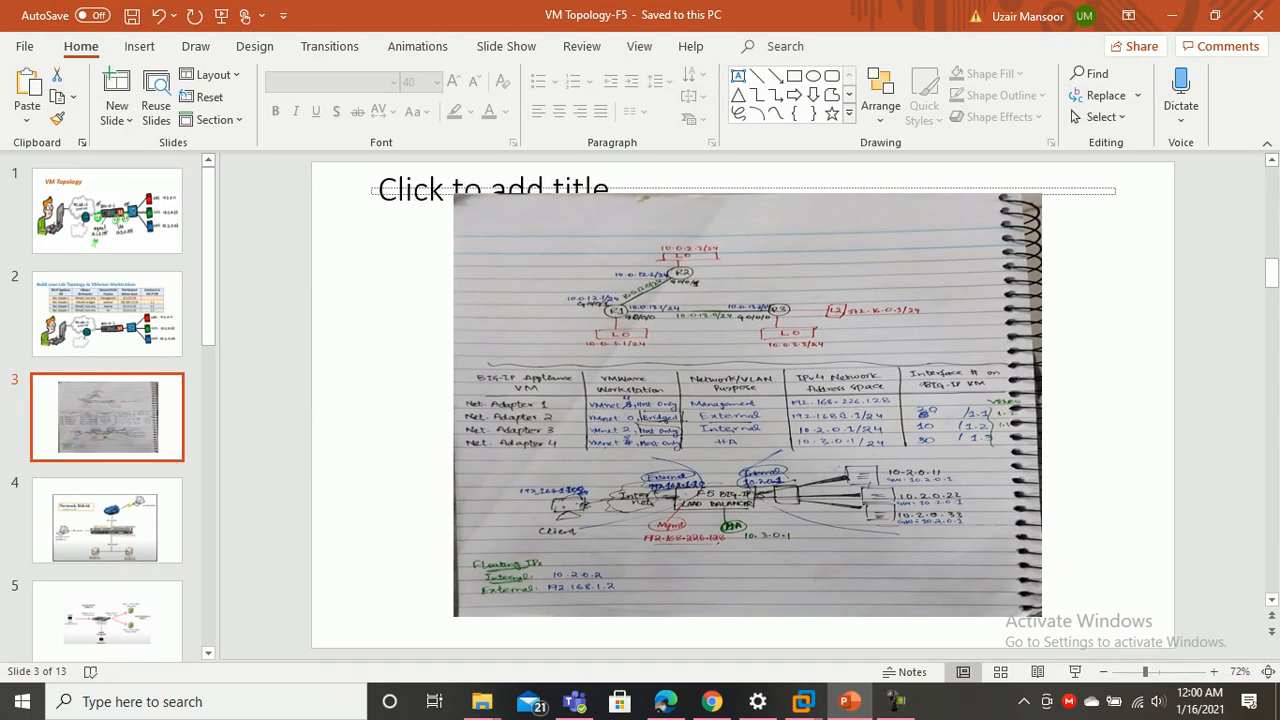
pyautogui.hotkey('alt', 'Tab')
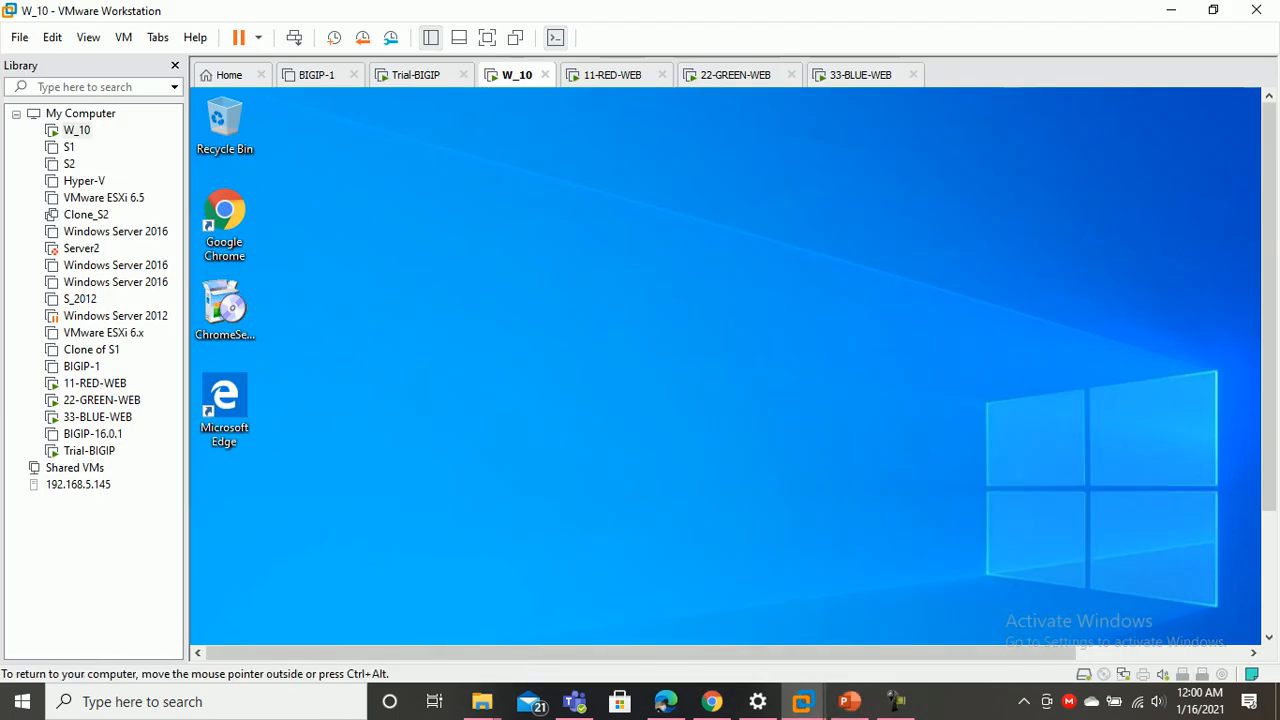
pyautogui.click(487, 37)
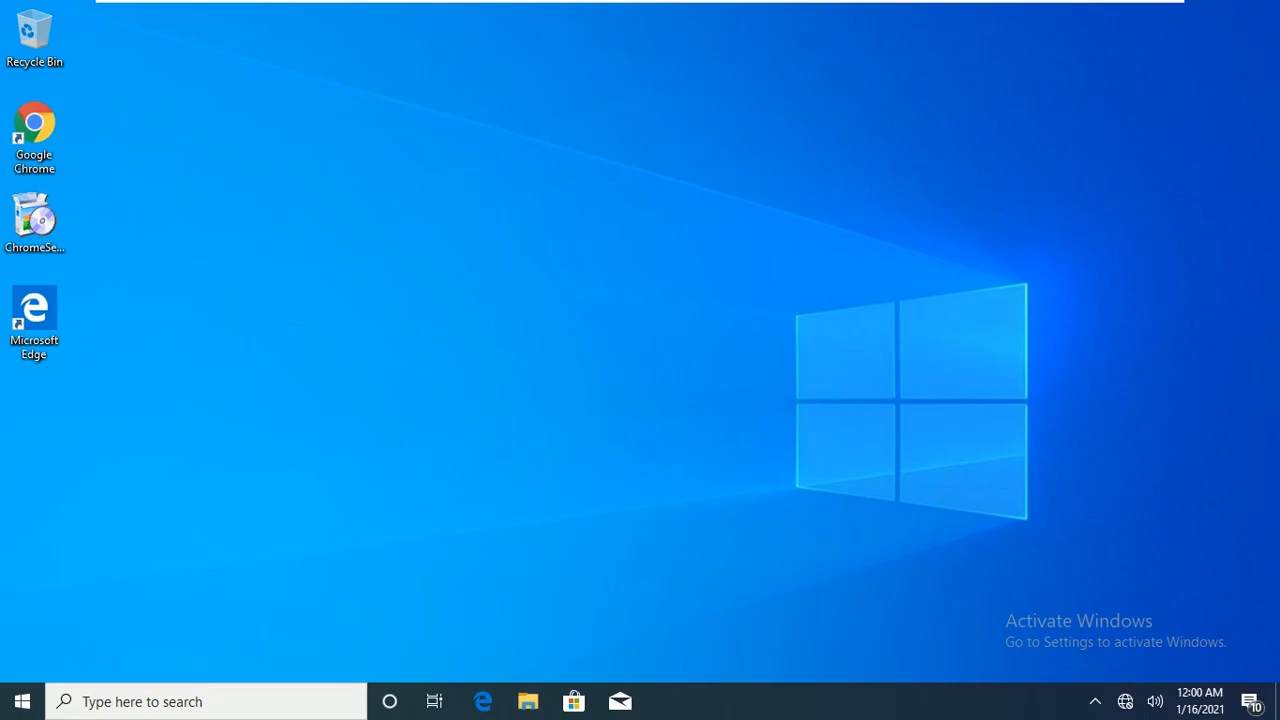
pyautogui.click(200, 701)
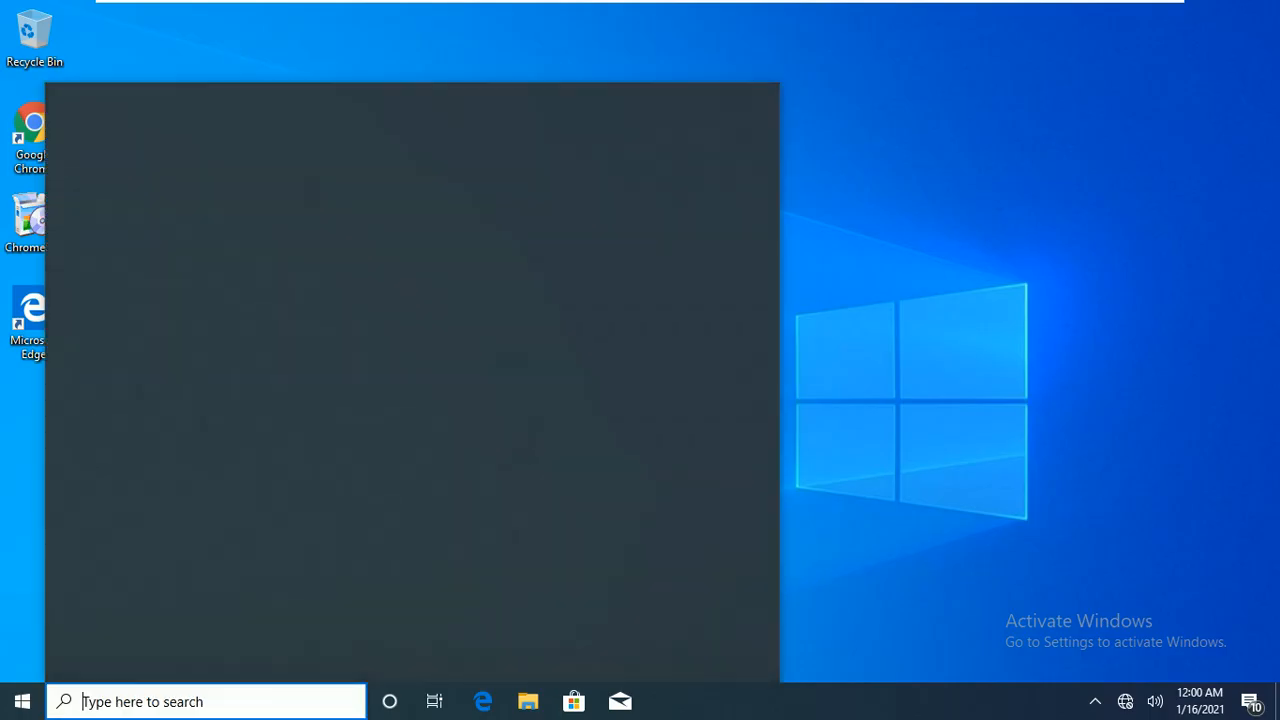
# Open a Command Prompt and ping the self IP 192.168.1.10
pyautogui.press('super+r')
pyautogui.press('Return')
pyautogui.press('Return')
pyautogui.press('Return')
pyautogui.press('Return')
pyautogui.press('Return')
pyautogui.write('ping')
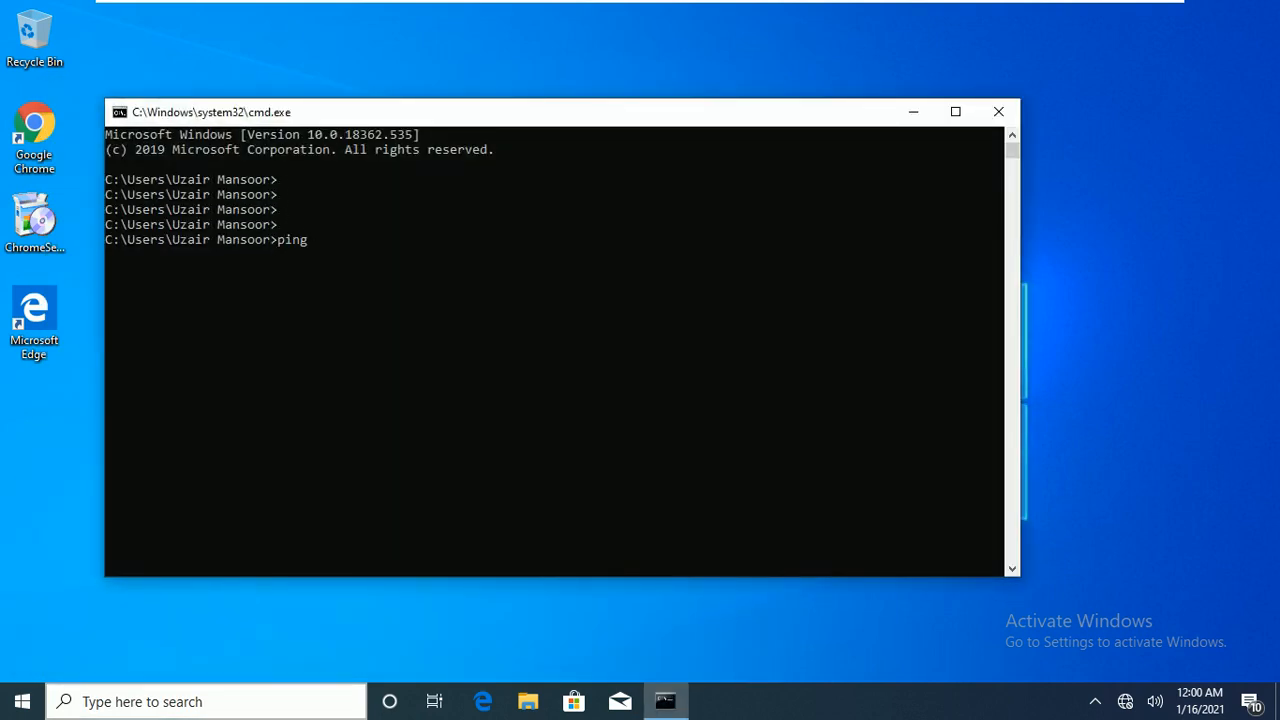
pyautogui.write(' 192.168.1.10')
pyautogui.press('Return')
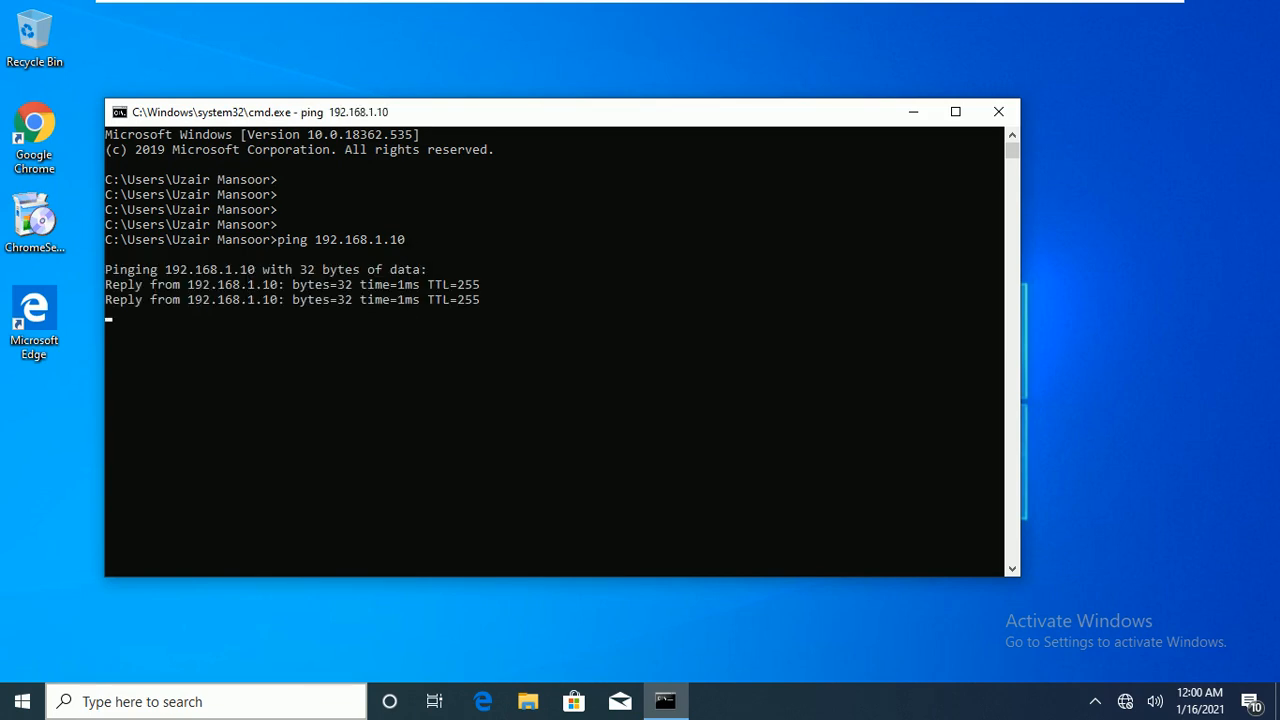
pyautogui.hotkey('ctrl', 'c')
pyautogui.press('Return')
pyautogui.press('Return')
pyautogui.press('Return')
pyautogui.press('Return')
# Ping the virtual server address 192.168.1.200 and confirm 0% loss
pyautogui.press('Up')
pyautogui.press('BackSpace')
pyautogui.press('BackSpace')
pyautogui.write('200')
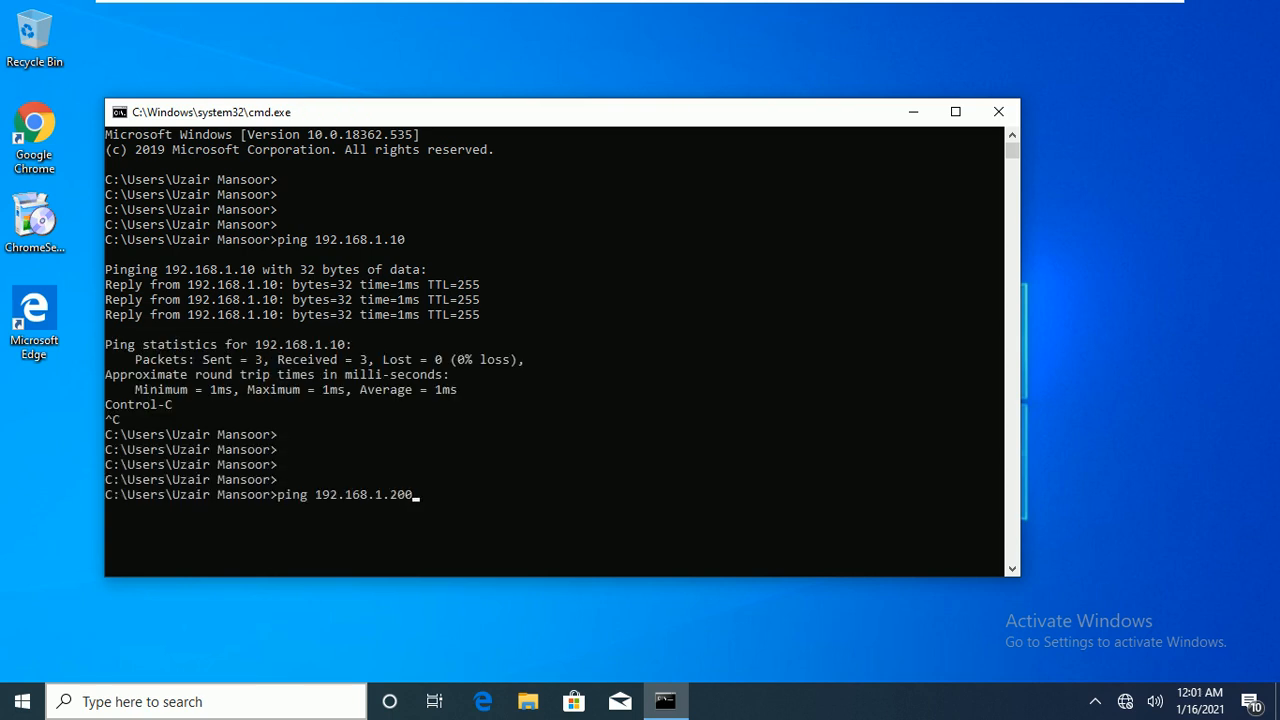
pyautogui.press('Return')
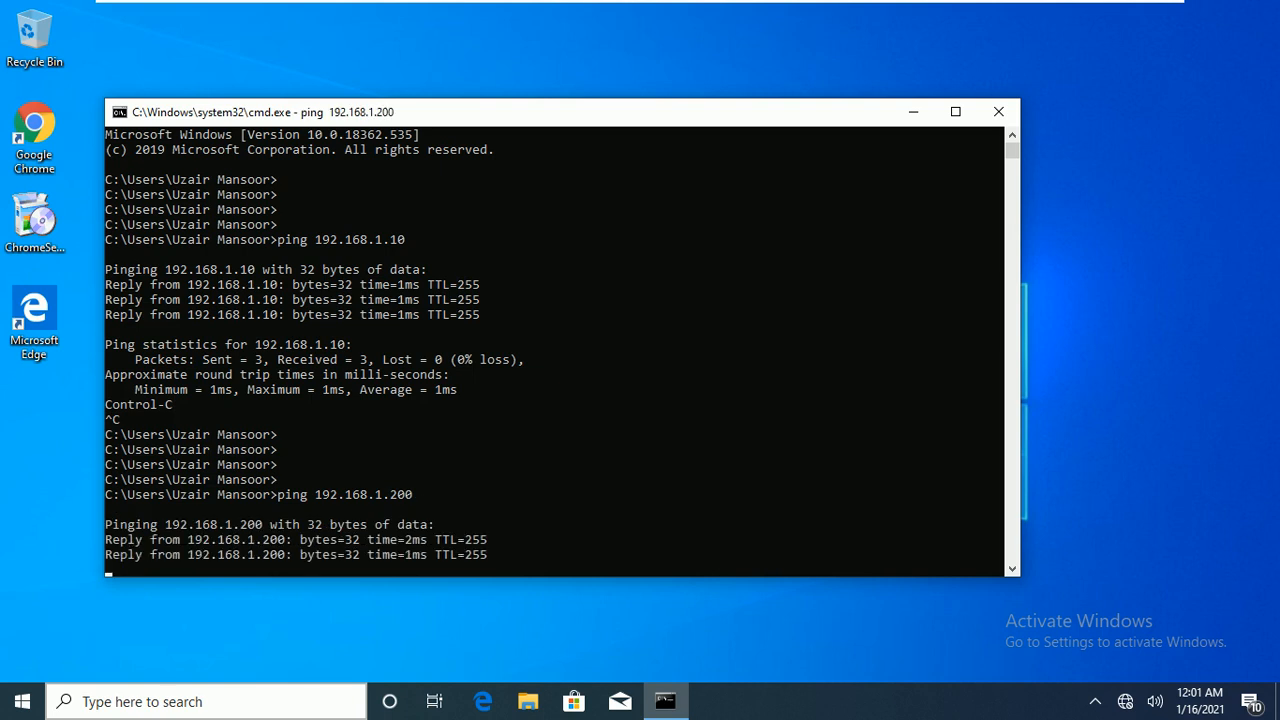
pyautogui.hotkey('ctrl', 'c')
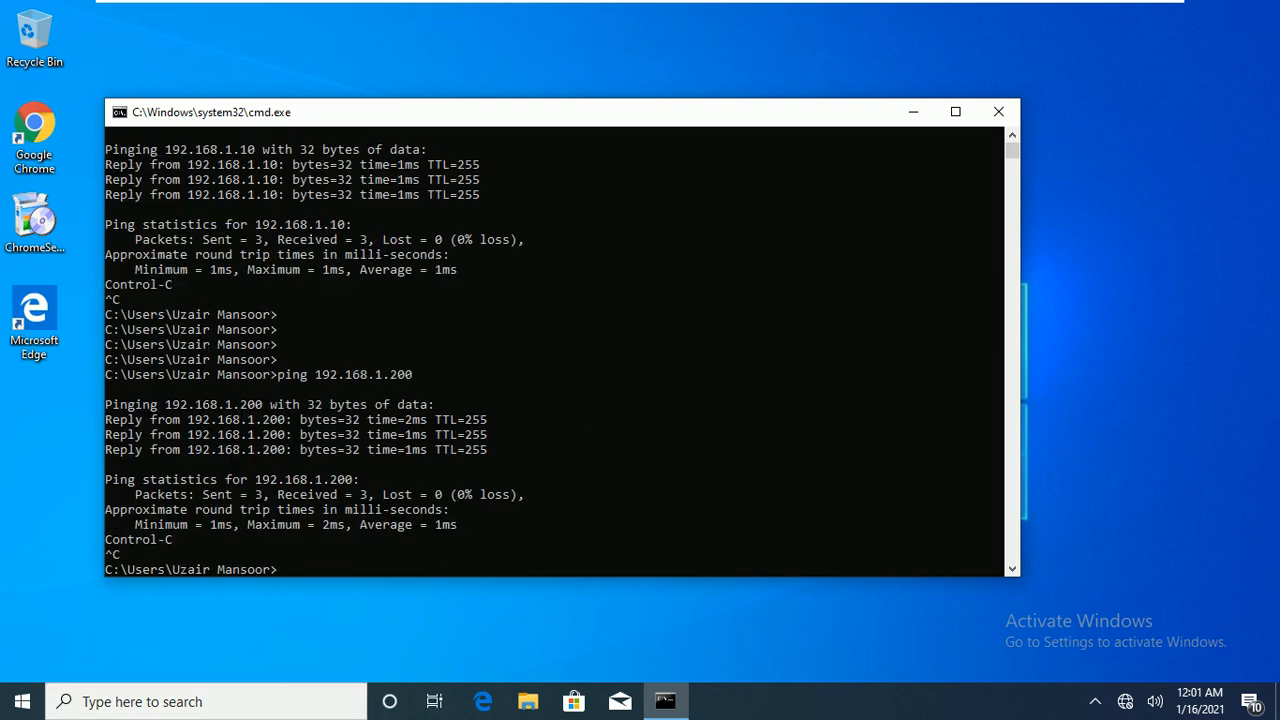
# Glance at the topology slides, then return W_10 to full screen
pyautogui.click(570, 14)
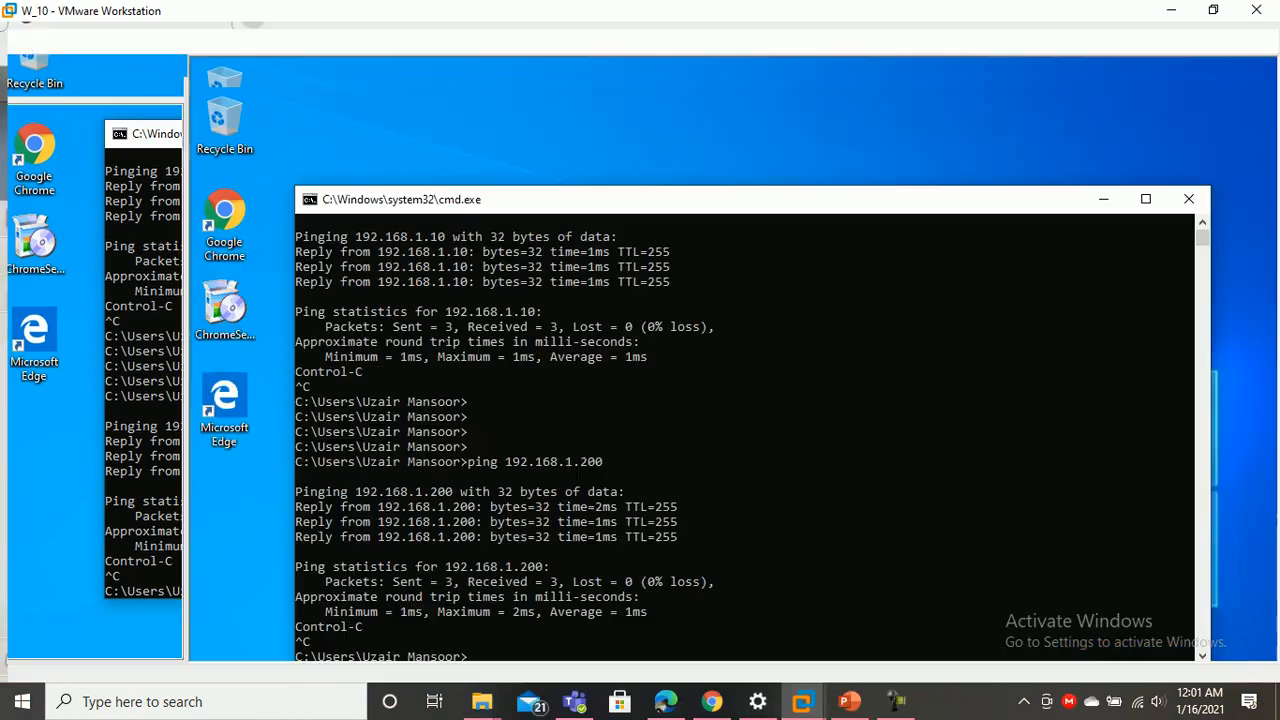
pyautogui.hotkey('alt', 'Tab')
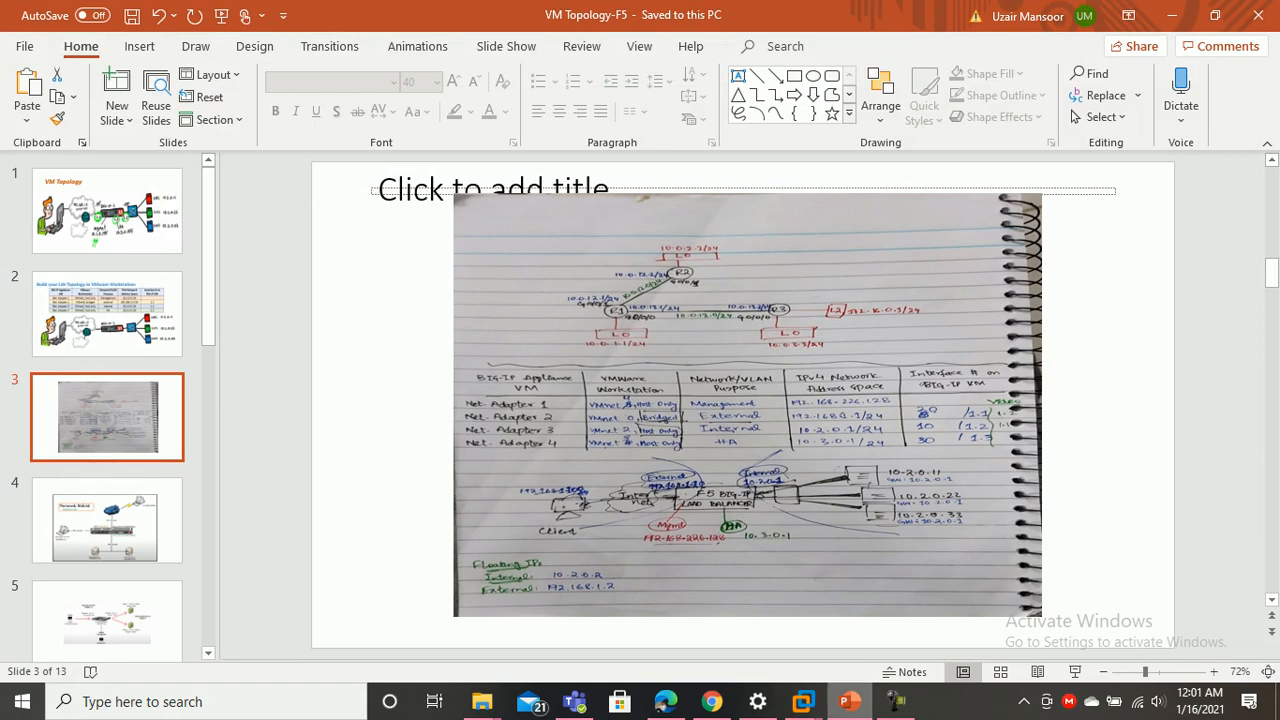
pyautogui.hotkey('alt', 'Tab')
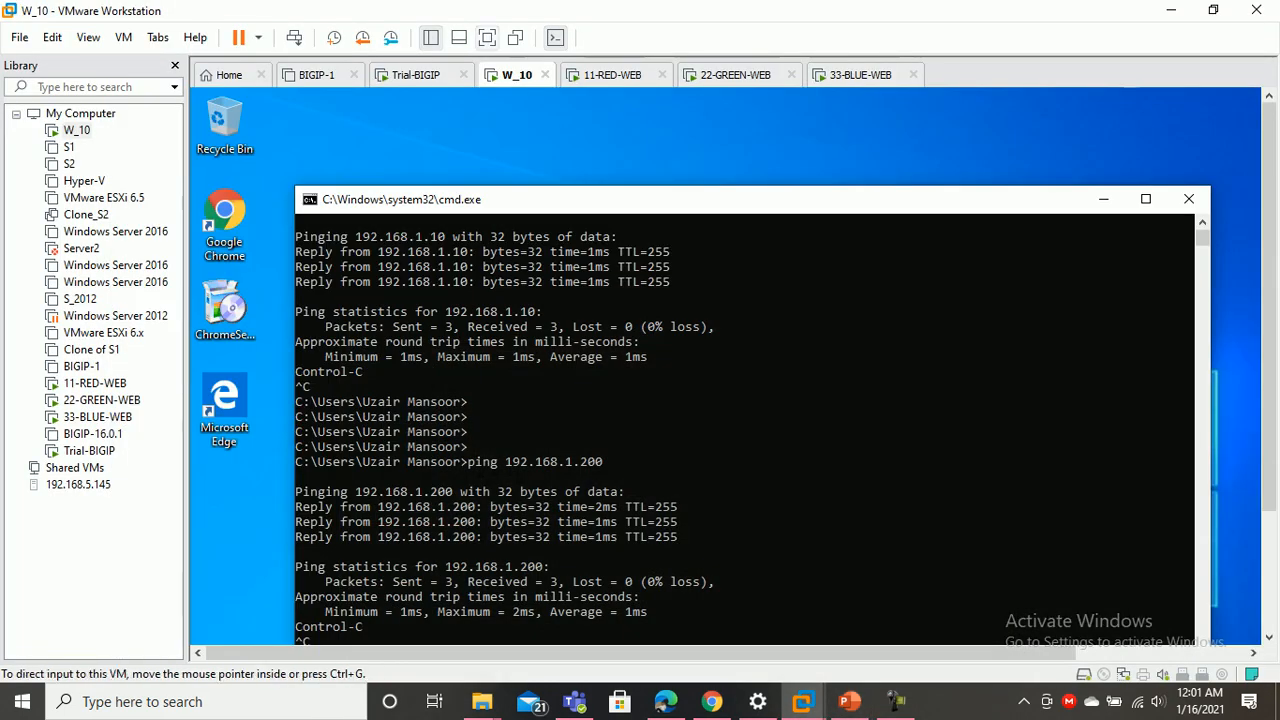
pyautogui.hotkey('ctrl', 'alt', 'Return')
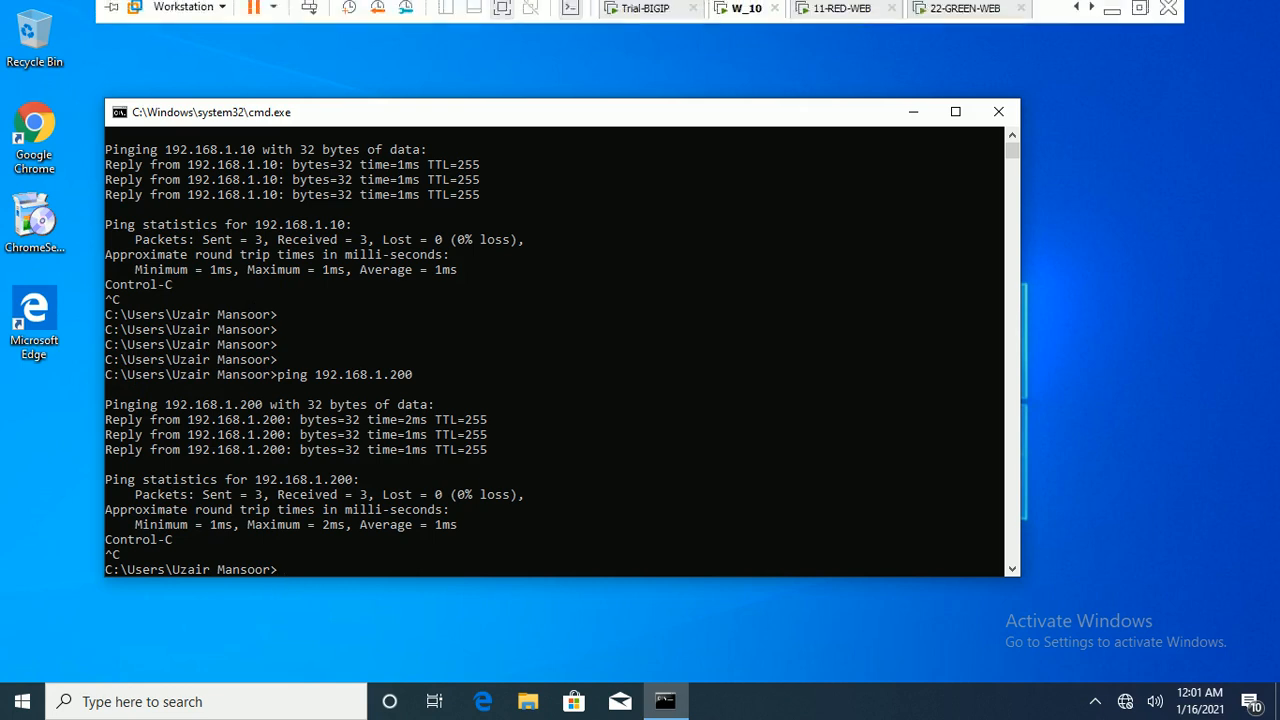
# On the Trial-BIGIP console, ping server 10.2.0.11
pyautogui.click(645, 13)
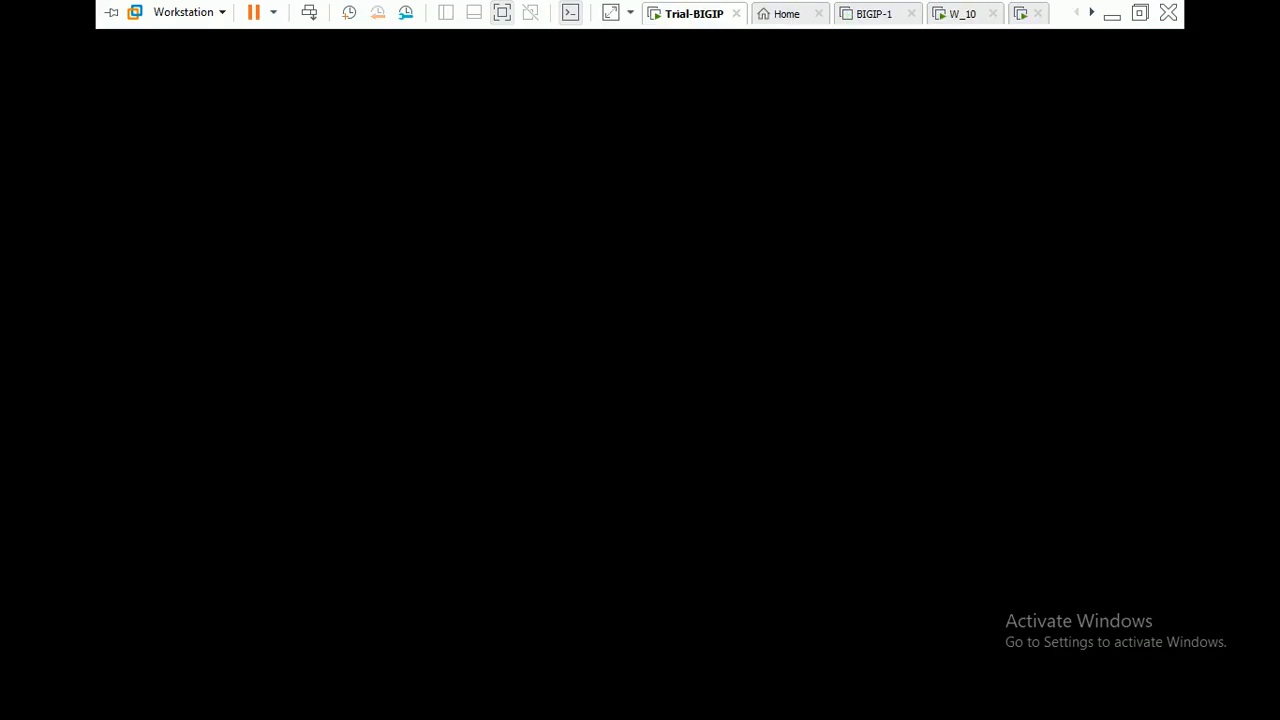
pyautogui.press('Return')
pyautogui.press('Return')
pyautogui.press('Return')
pyautogui.press('Return')
pyautogui.press('Return')
pyautogui.write('p')
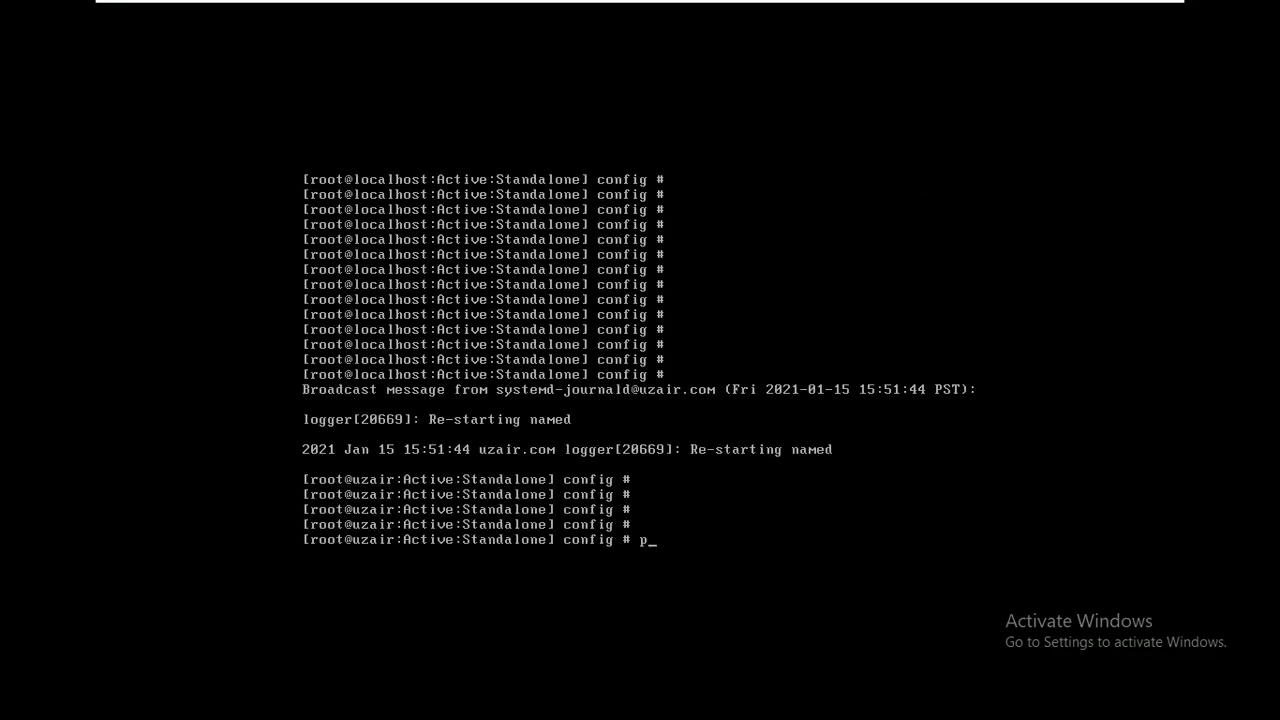
pyautogui.write('ing 10.2.0.11')
pyautogui.press('Return')
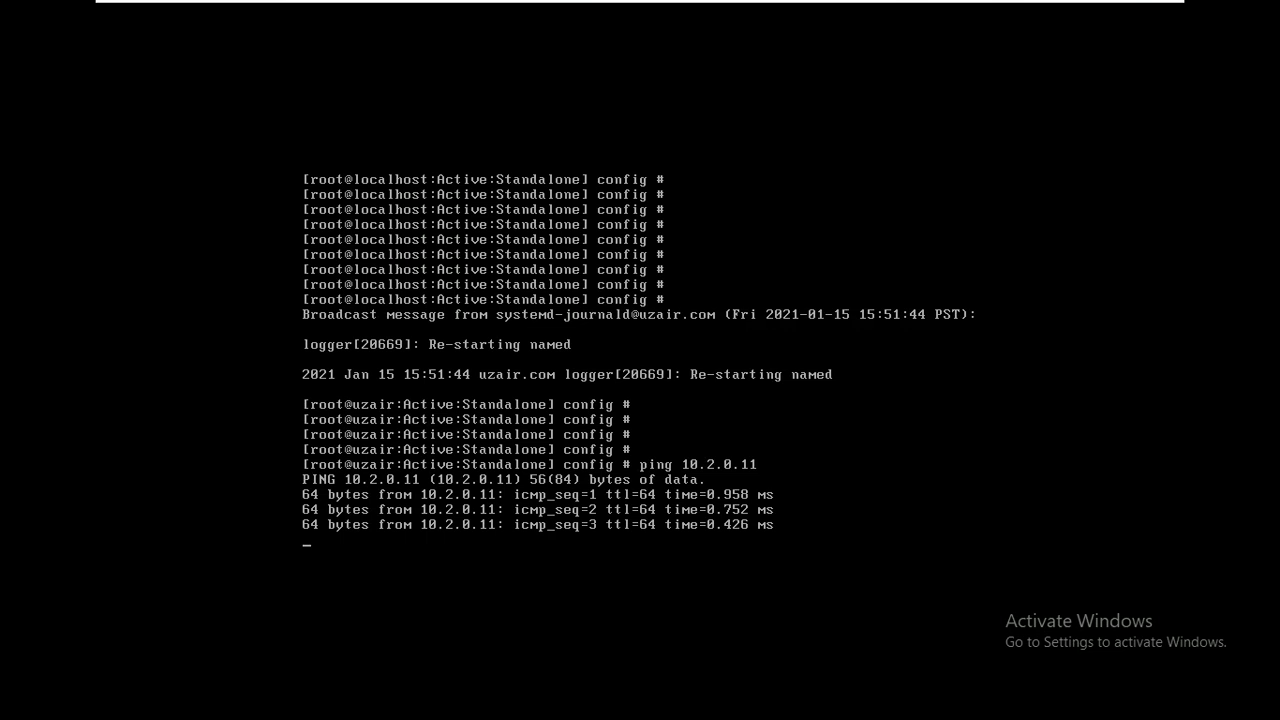
pyautogui.hotkey('ctrl', 'c')
pyautogui.press('Return')
# Ping server 10.2.0.22 from the BIG-IP console
pyautogui.press('Return')
pyautogui.press('Return')
pyautogui.press('Up')
pyautogui.press('BackSpace')
pyautogui.press('BackSpace')
pyautogui.write('22')
pyautogui.press('Return')
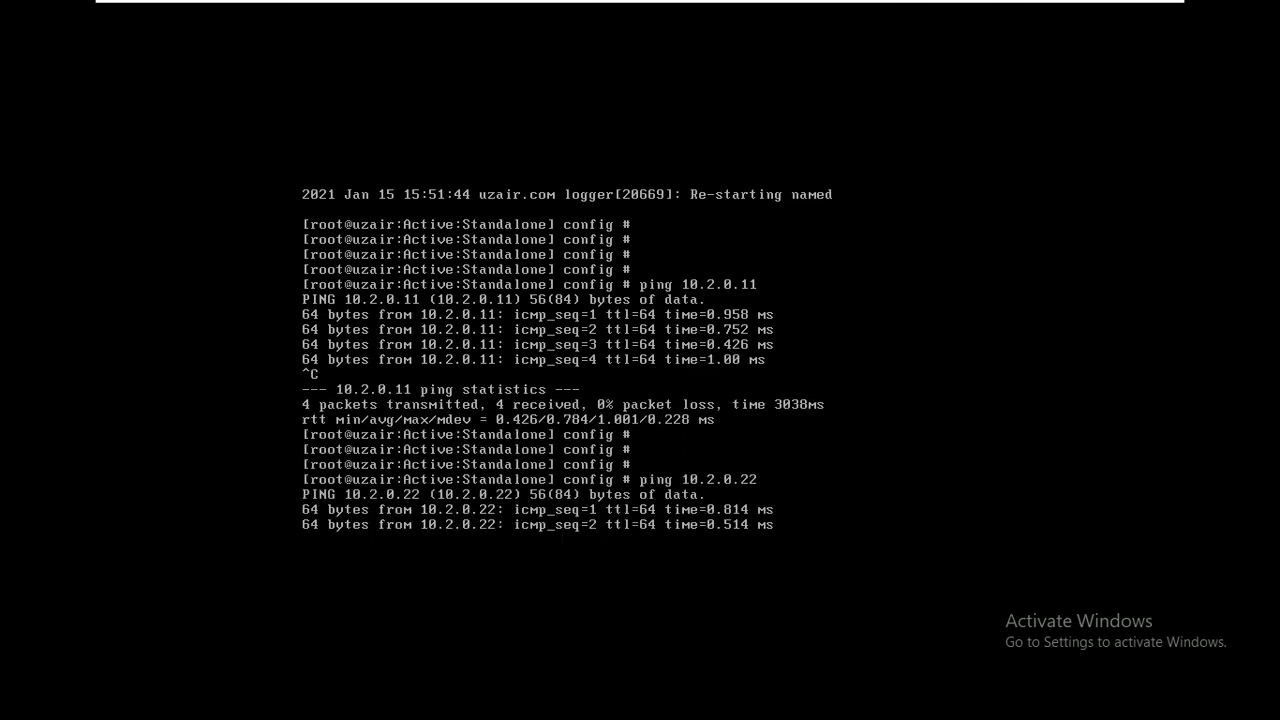
pyautogui.hotkey('ctrl', 'c')
pyautogui.press('Return')
pyautogui.press('Return')
pyautogui.press('Return')
pyautogui.press('Return')
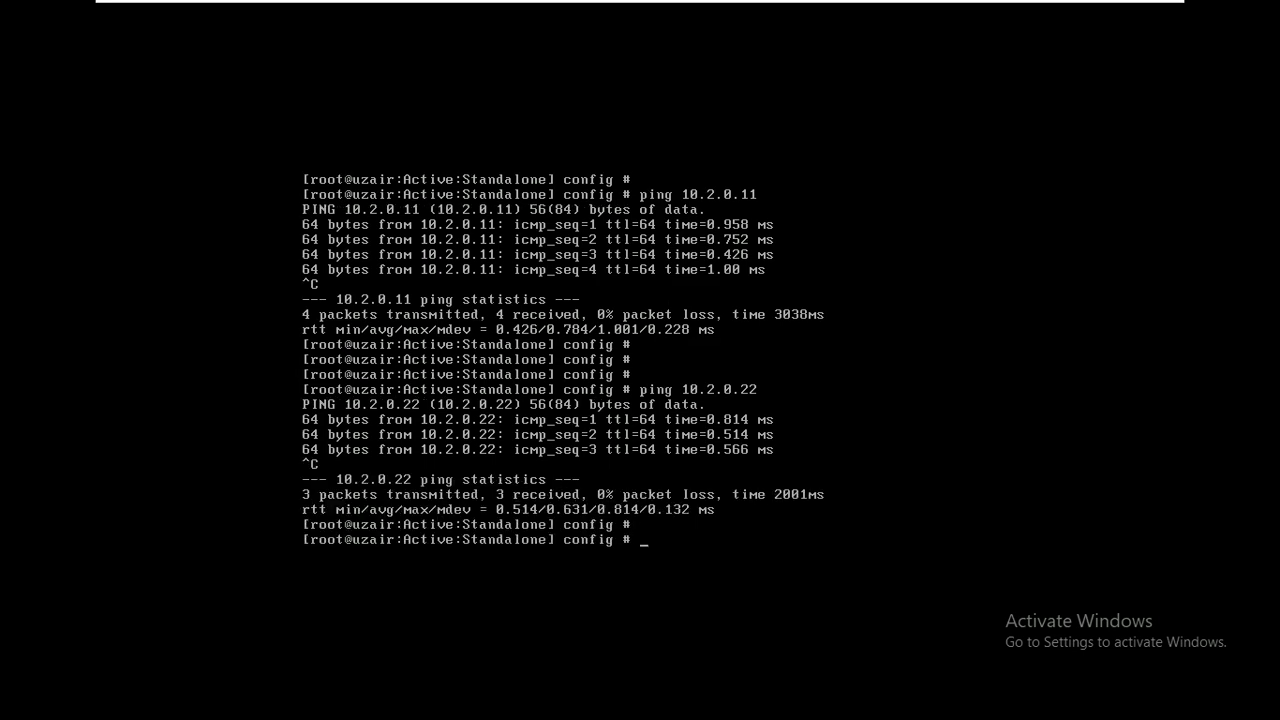
# Ping server 10.2.0.33, then switch back to the W_10 machine
pyautogui.press('Up')
pyautogui.press('BackSpace')
pyautogui.press('BackSpace')
pyautogui.write('33')
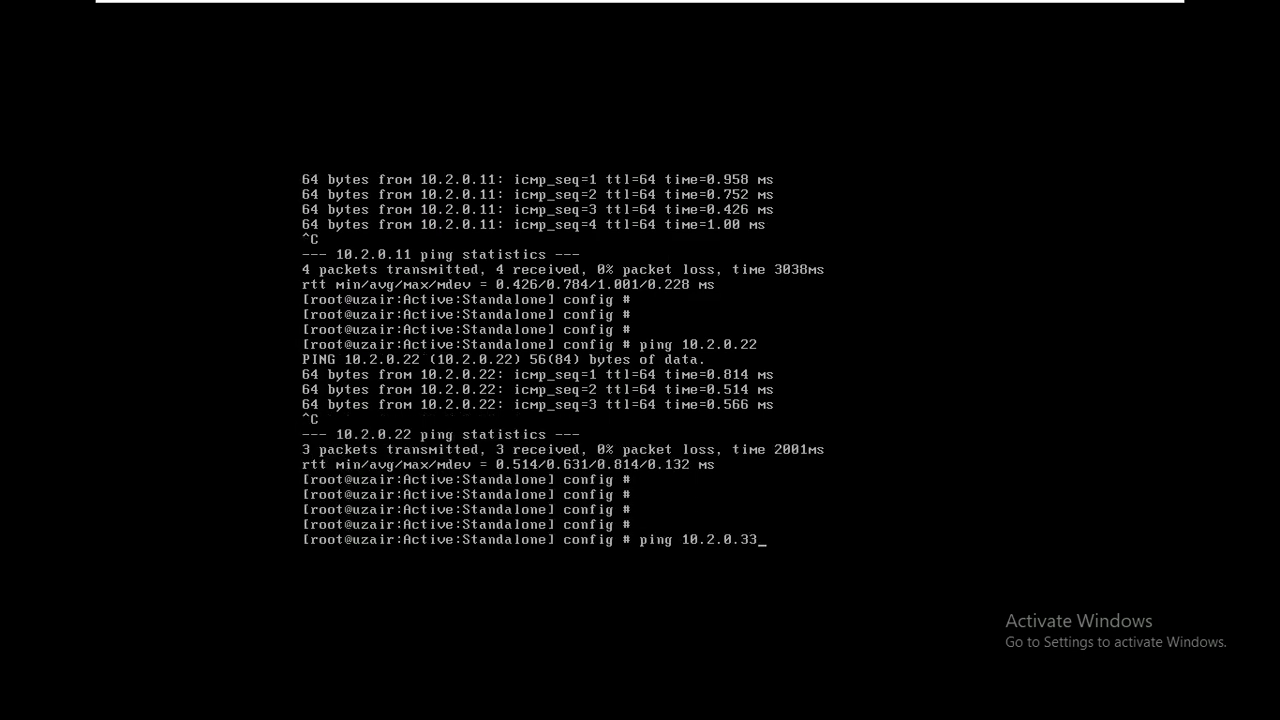
pyautogui.press('Return')
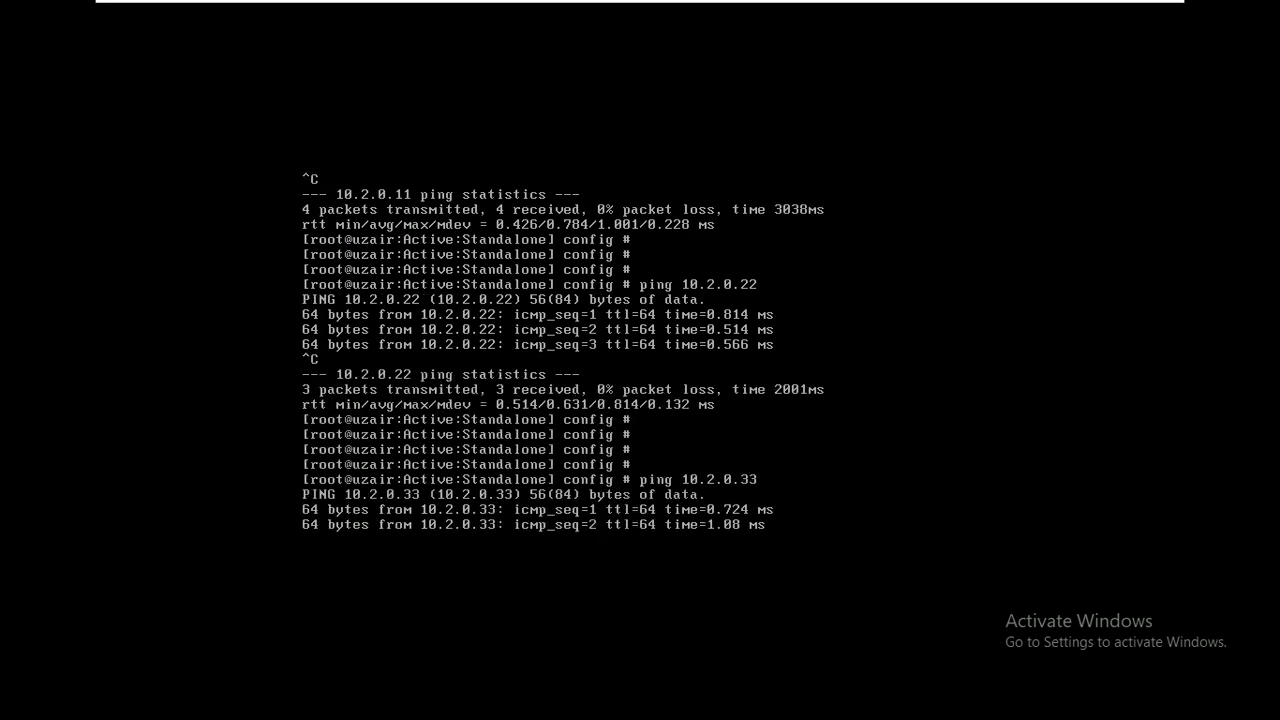
pyautogui.hotkey('ctrl', 'c')
pyautogui.press('Return')
pyautogui.press('Return')
pyautogui.press('Return')
pyautogui.press('Return')
pyautogui.moveTo(640, 3)
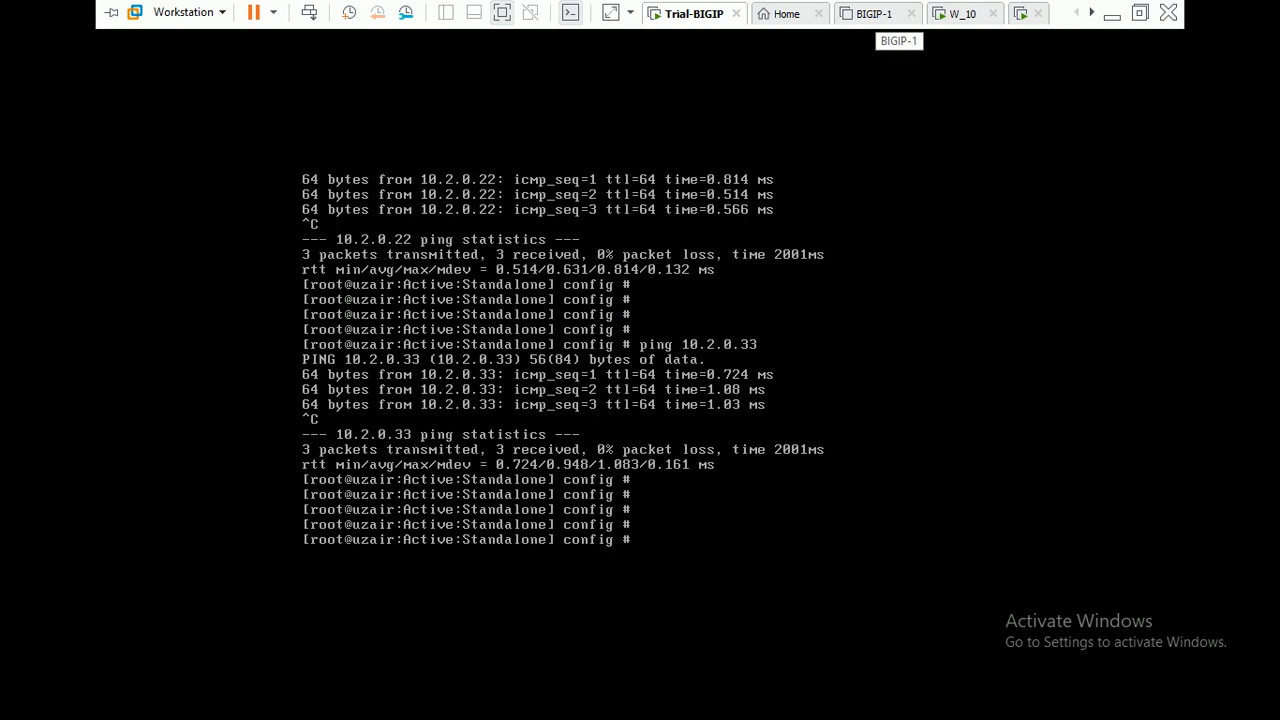
pyautogui.click(960, 13)
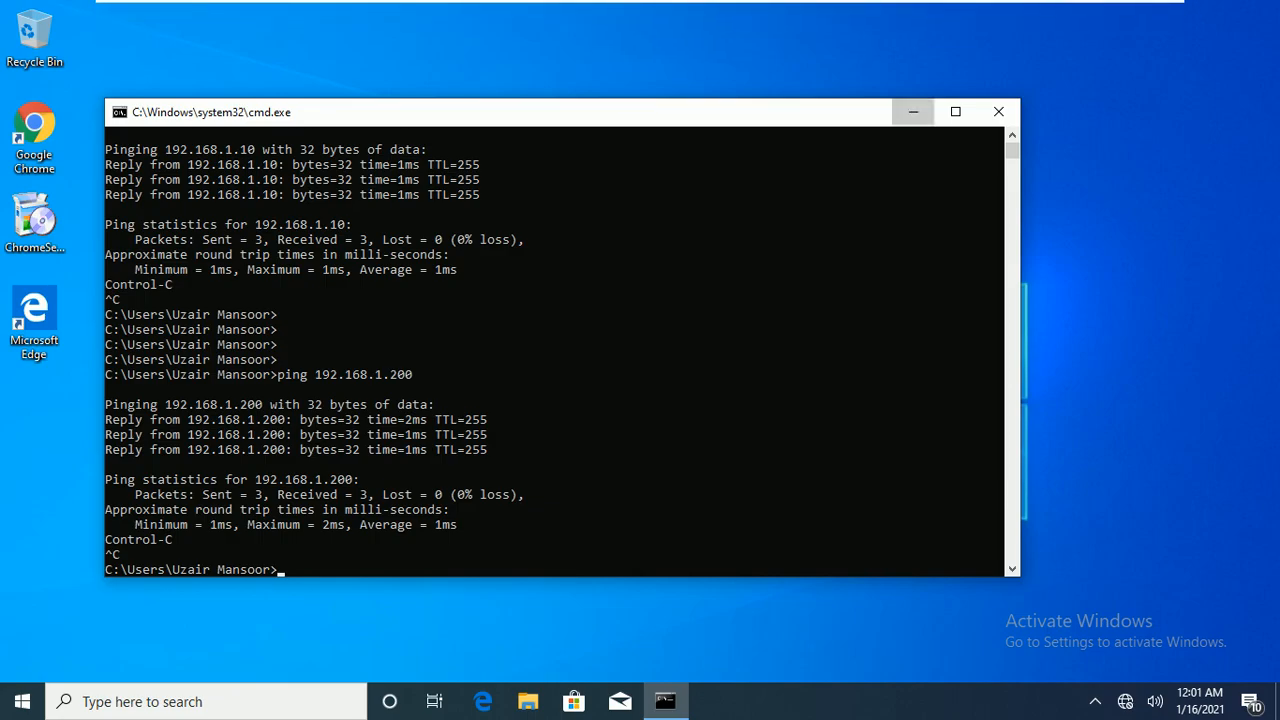
pyautogui.click(913, 111)
pyautogui.click(483, 701)
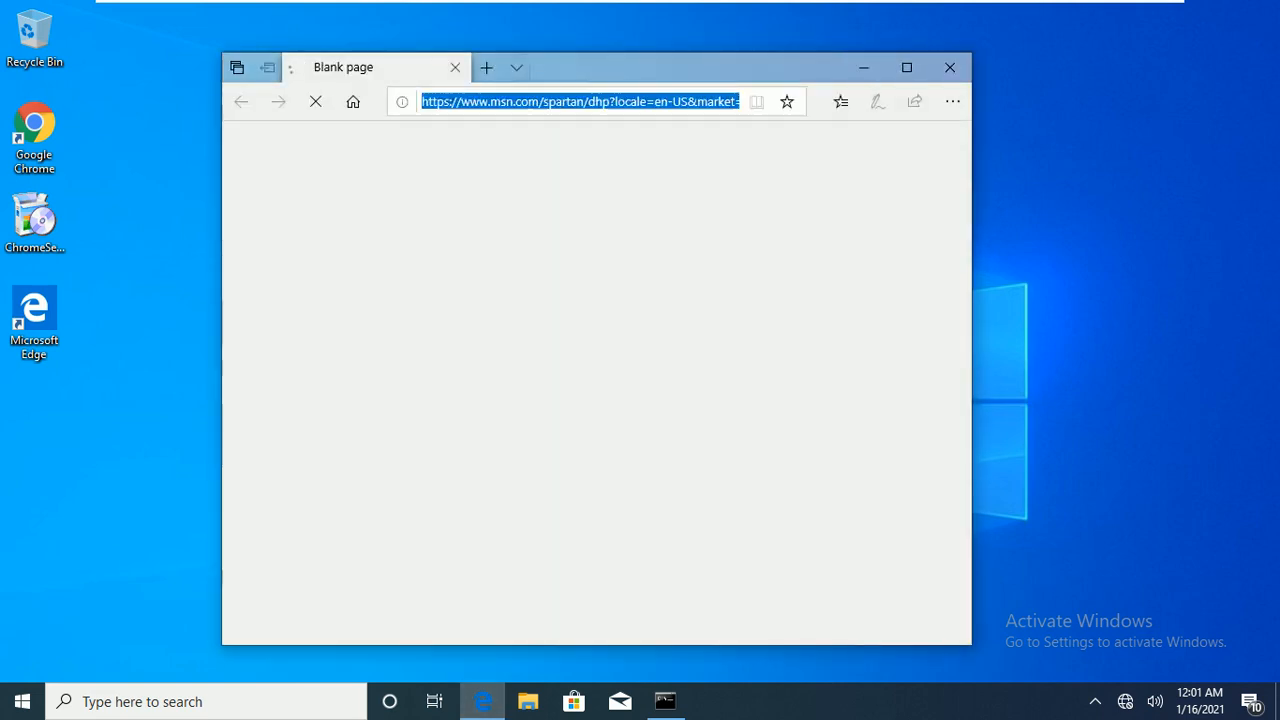
pyautogui.write('http:')
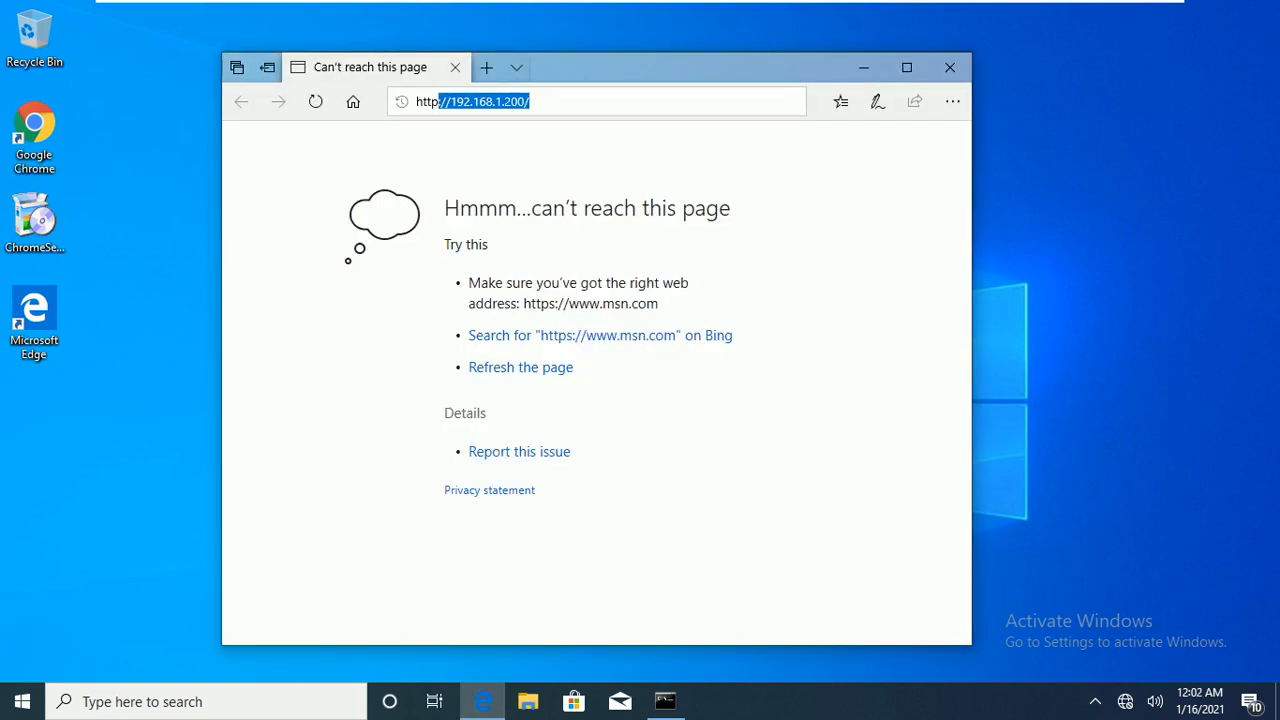
pyautogui.write('//192.168.1.')
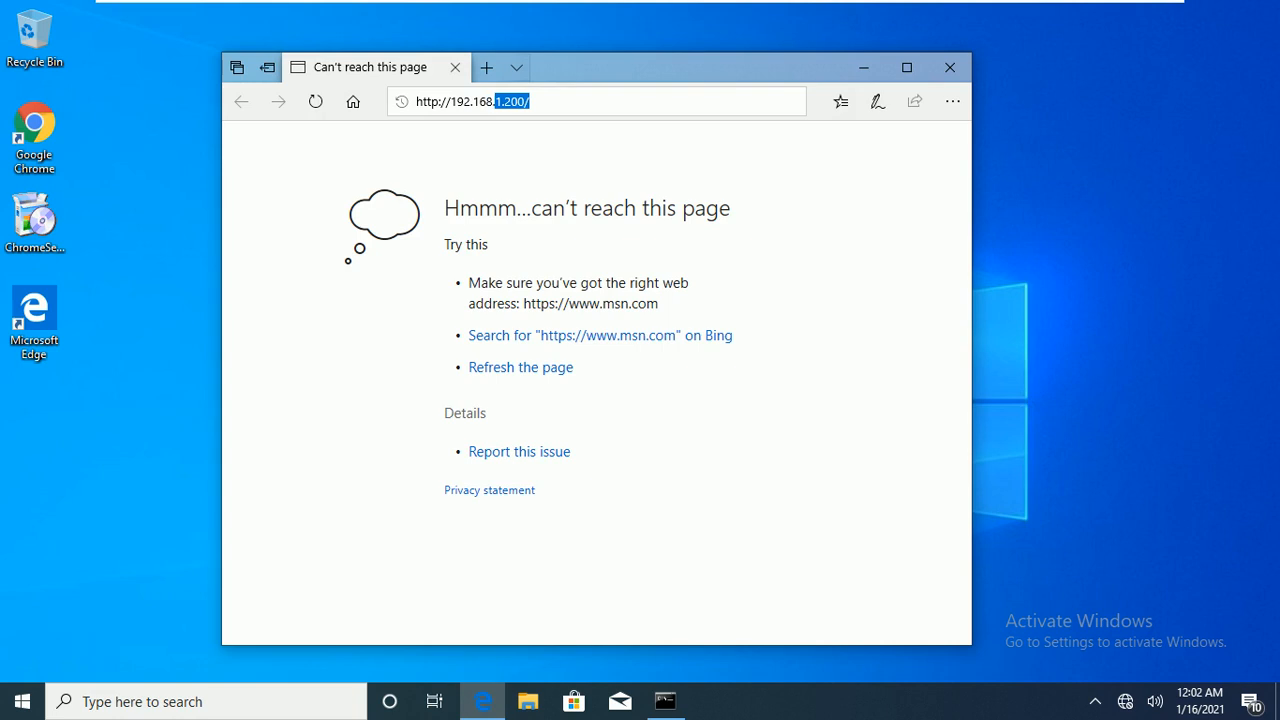
pyautogui.write('200')
pyautogui.press('Delete')
pyautogui.press('Return')
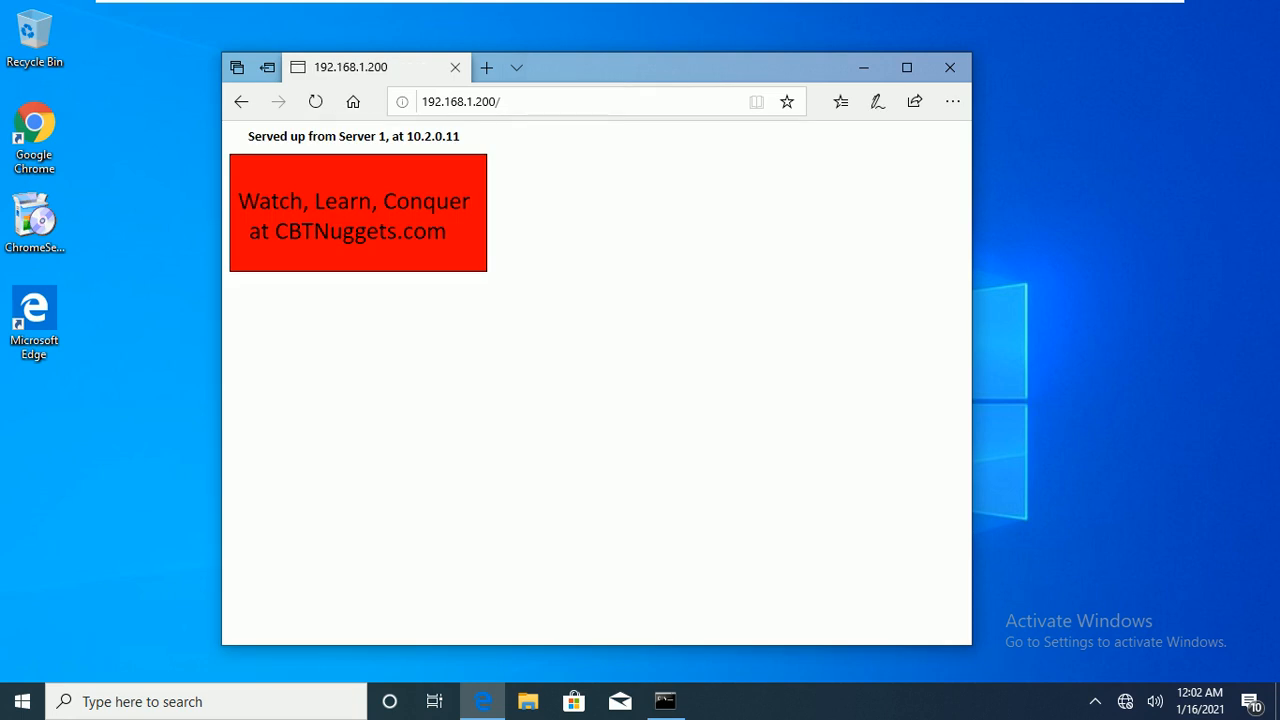
# Exit the VM's full screen and move the browser window up and left
pyautogui.moveTo(640, 2)
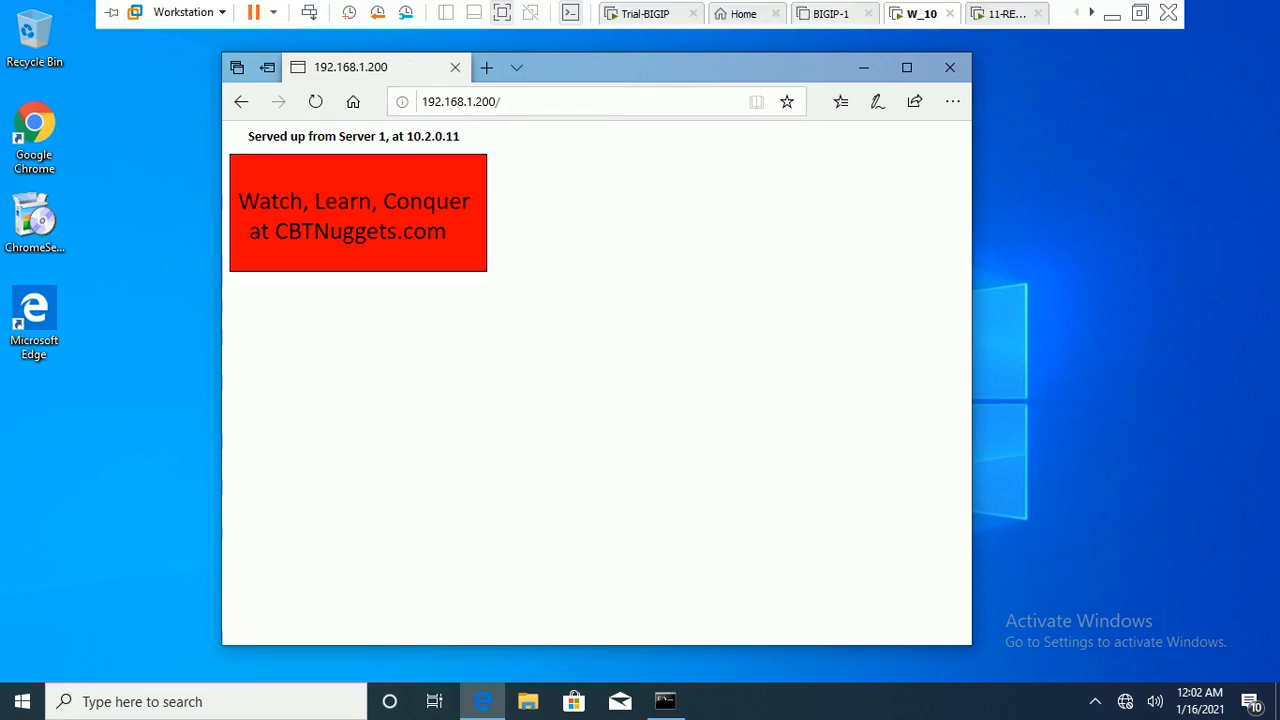
pyautogui.hotkey('ctrl', 'alt', 'Return')
pyautogui.moveTo(740, 155); pyautogui.dragTo(666, 140)
# Glance at the topology slide, then reload the page to reach the next server
pyautogui.click(849, 701)
pyautogui.hotkey('alt', 'Tab')
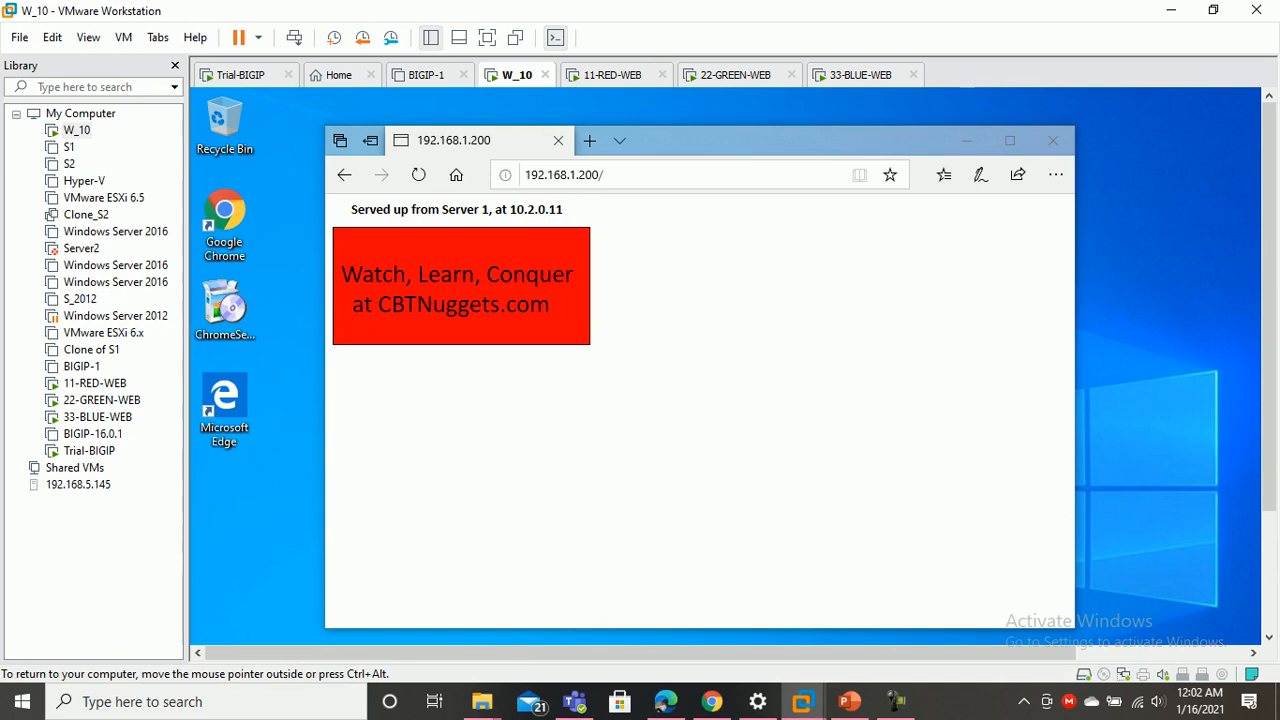
pyautogui.press('F5')
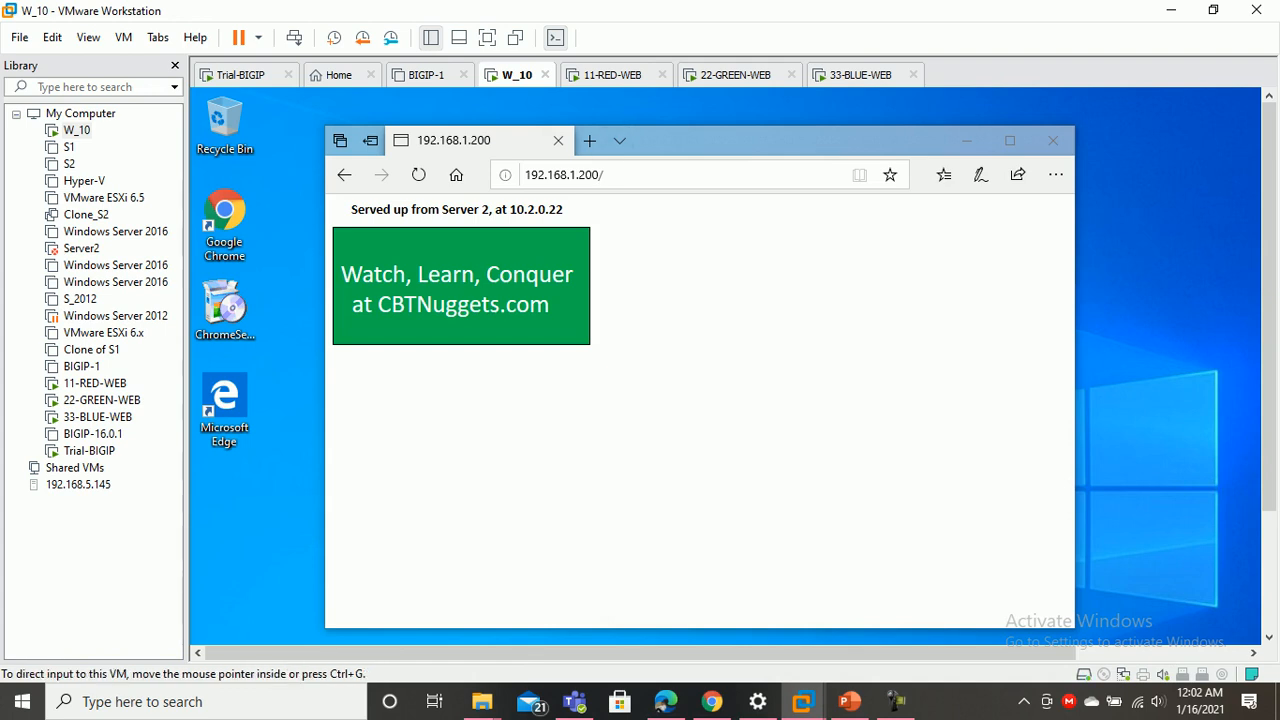
pyautogui.click(612, 74)
pyautogui.hotkey('ctrl', 'Tab')
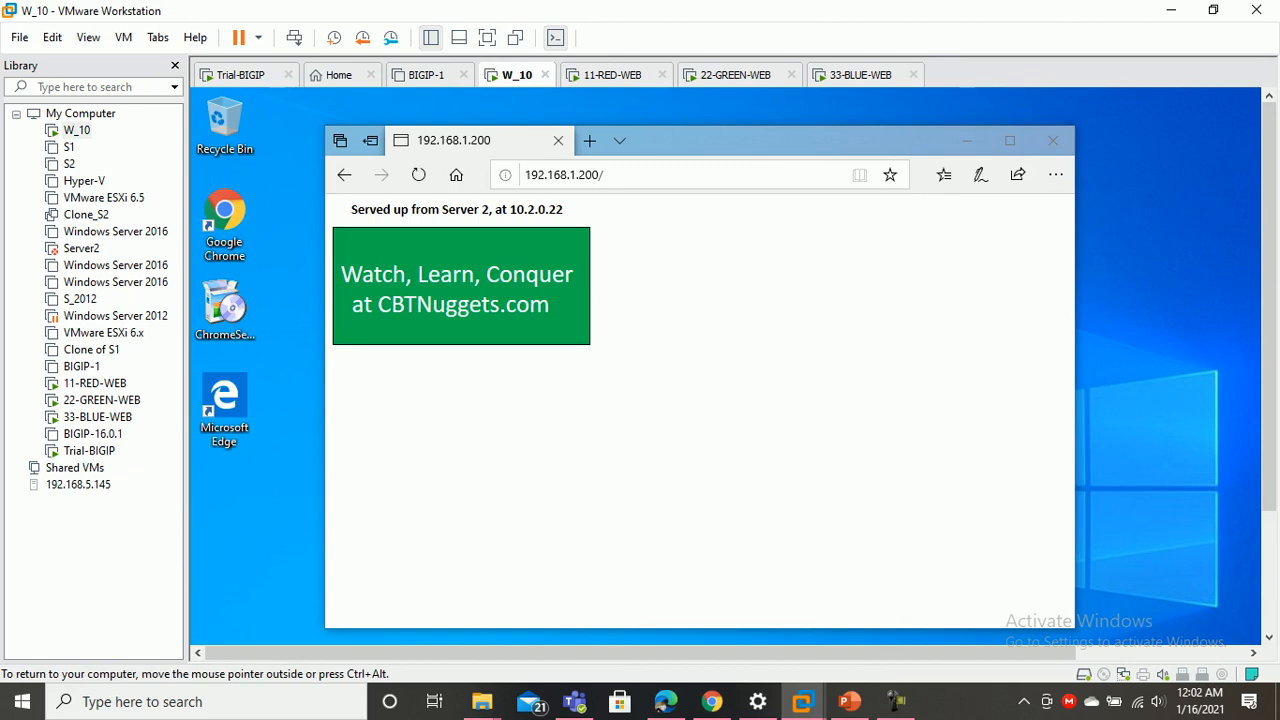
# Reload four more times to cycle through Servers 2, 3 and 1, then close Edge
pyautogui.press('F5')
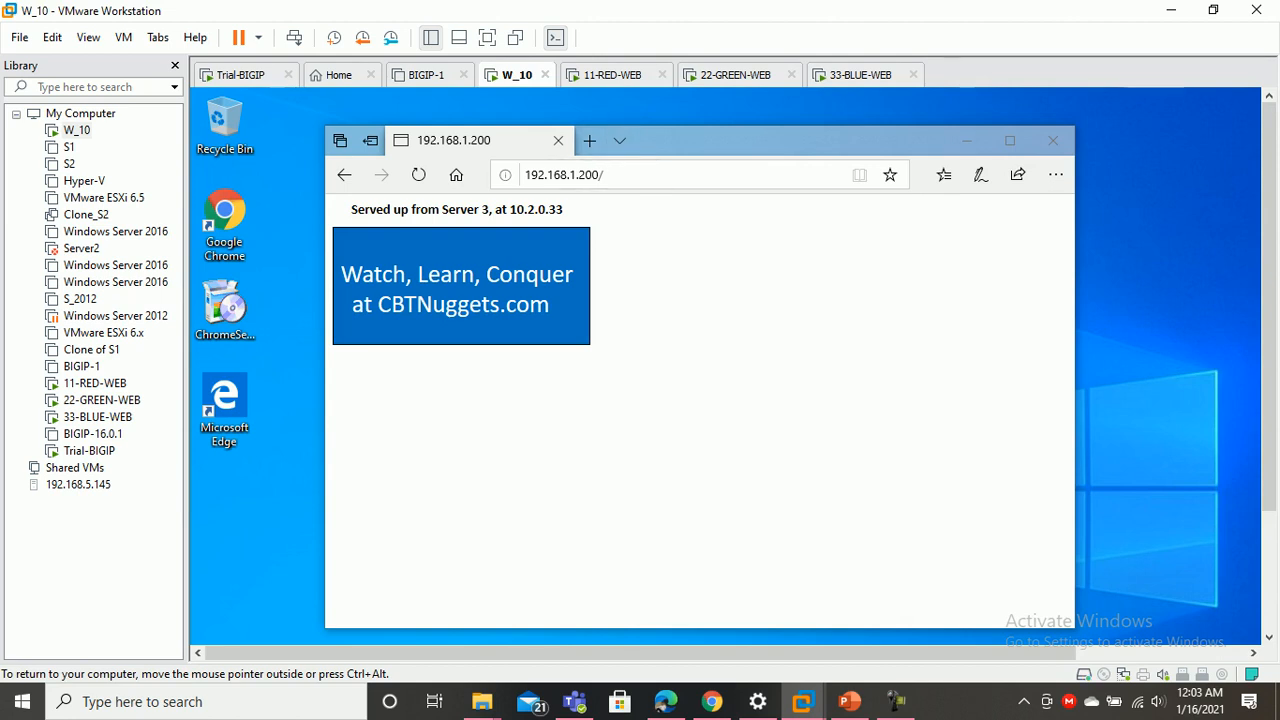
pyautogui.press('F5')
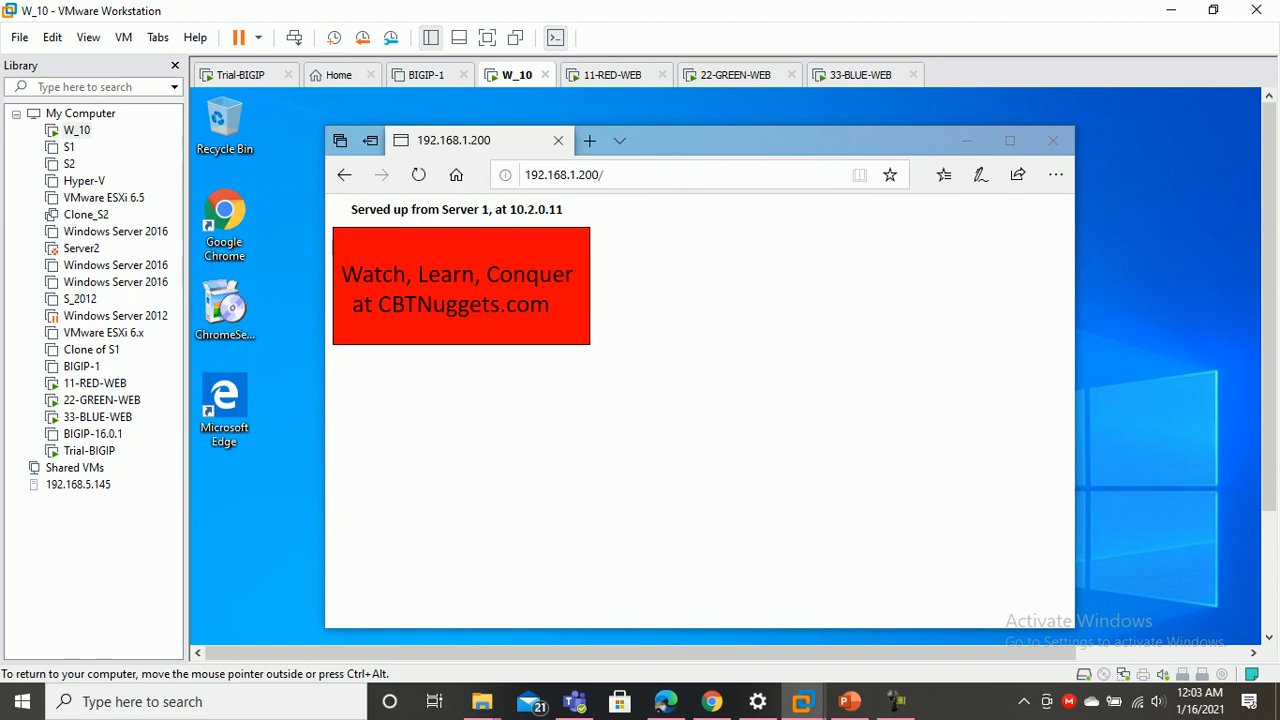
pyautogui.press('F5')
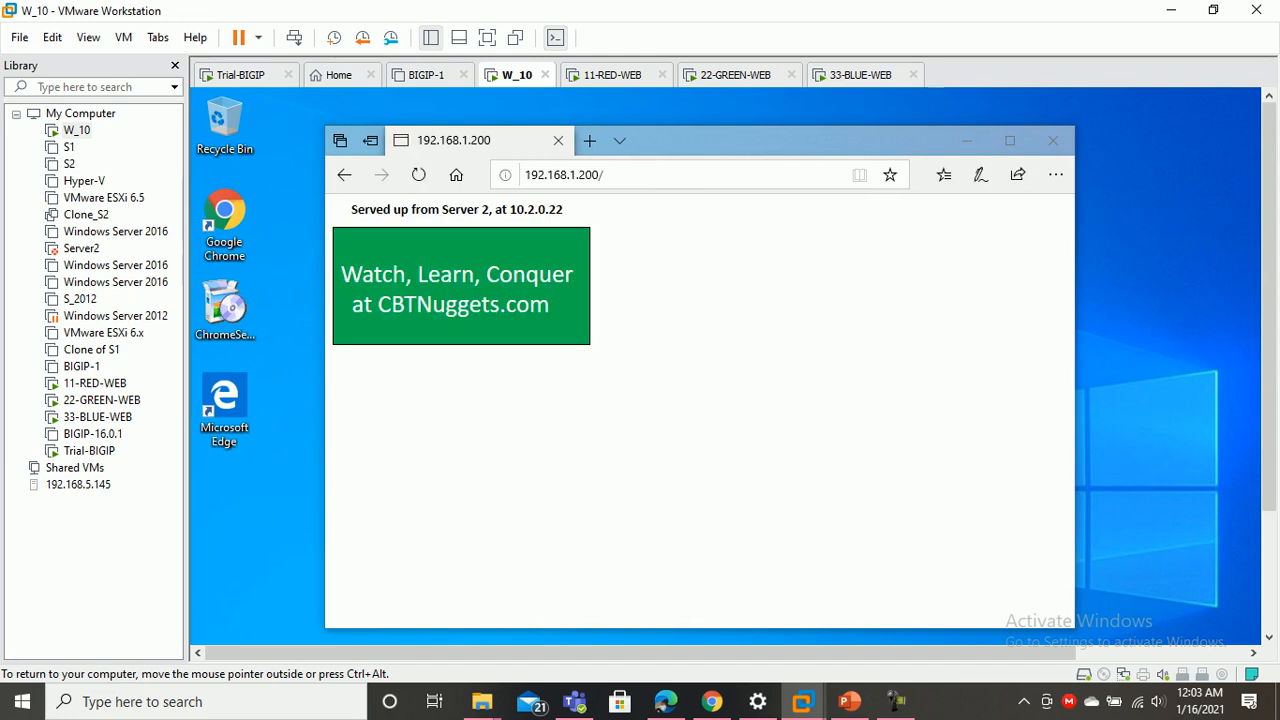
pyautogui.press('F5')
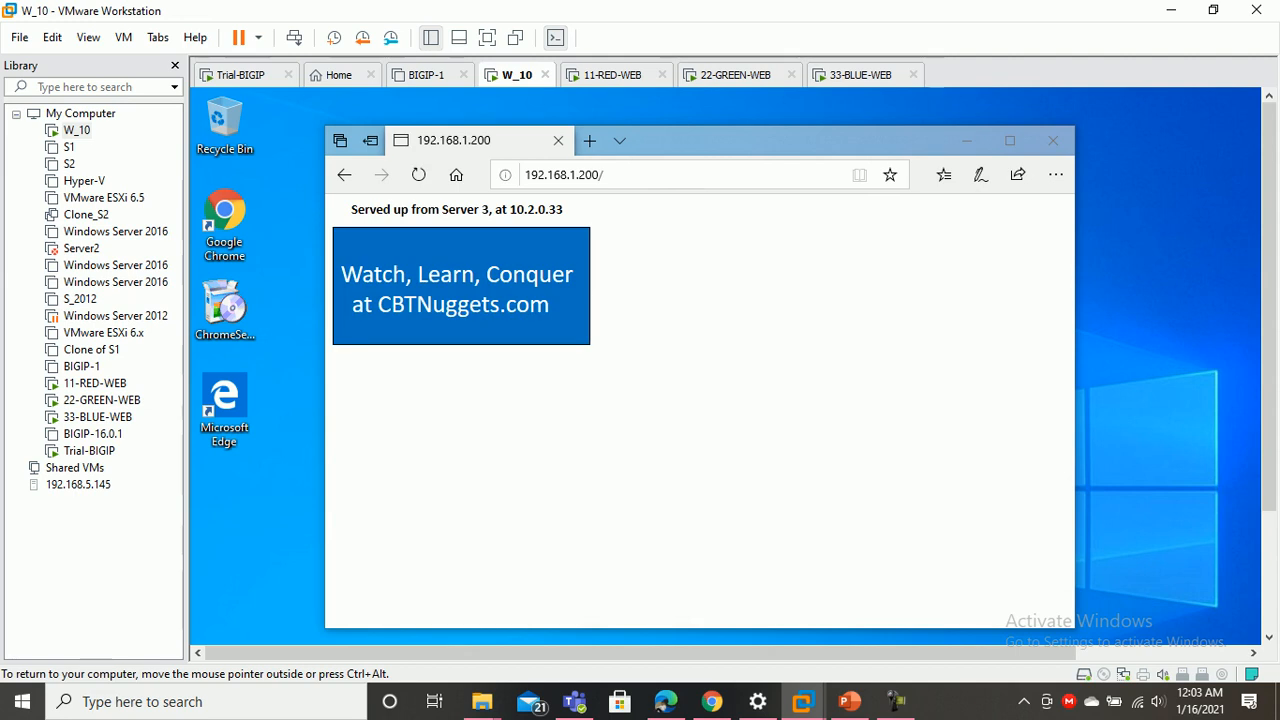
pyautogui.hotkey('alt', 'F4')
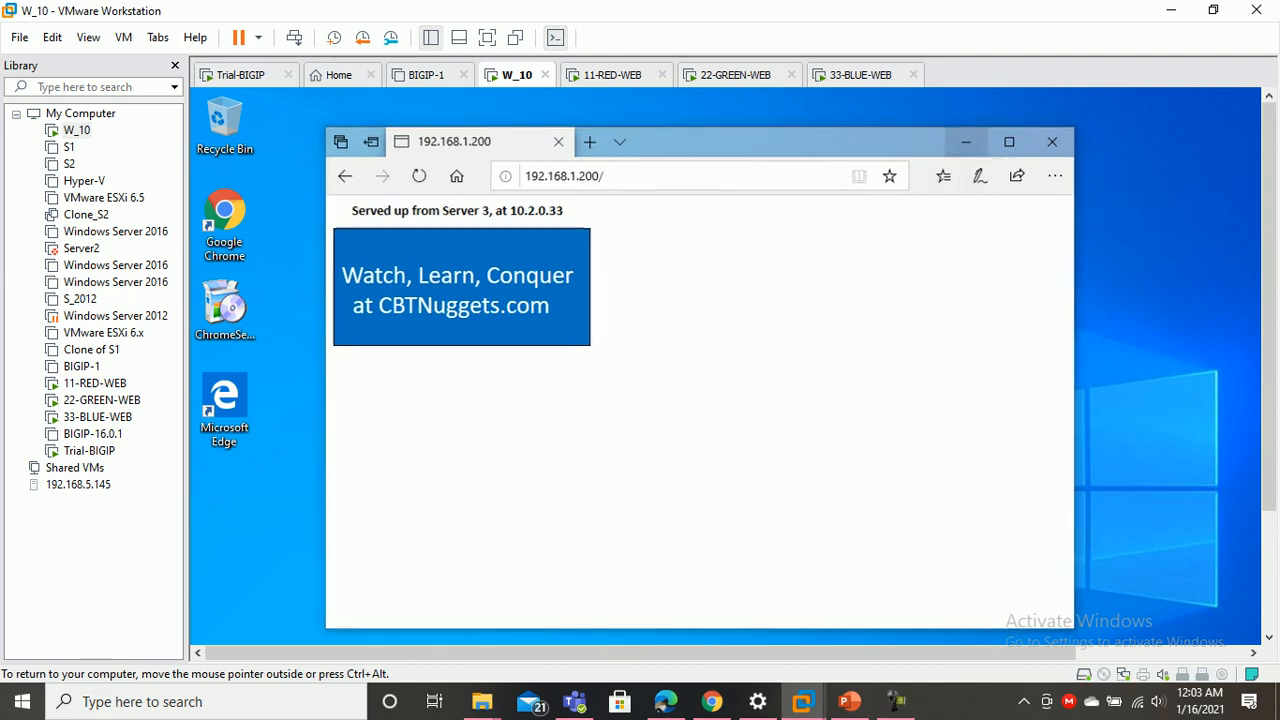
pyautogui.rightClick(402, 188)
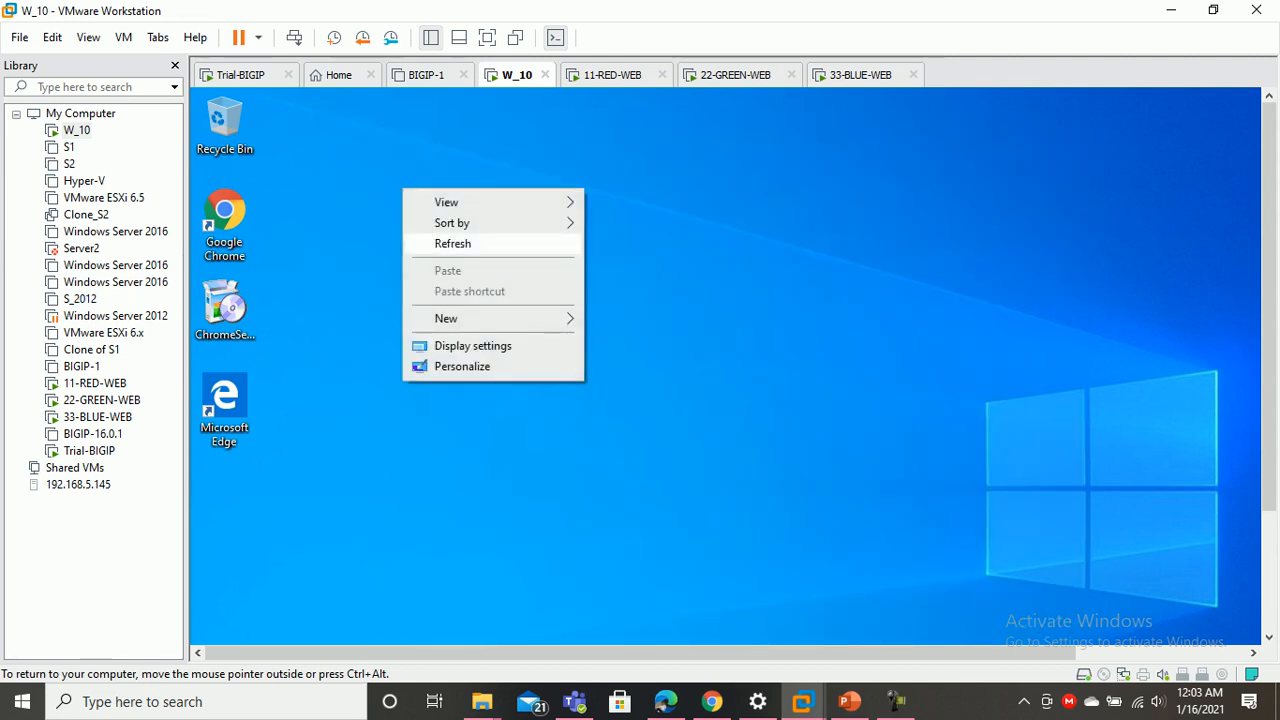
pyautogui.click(430, 243)
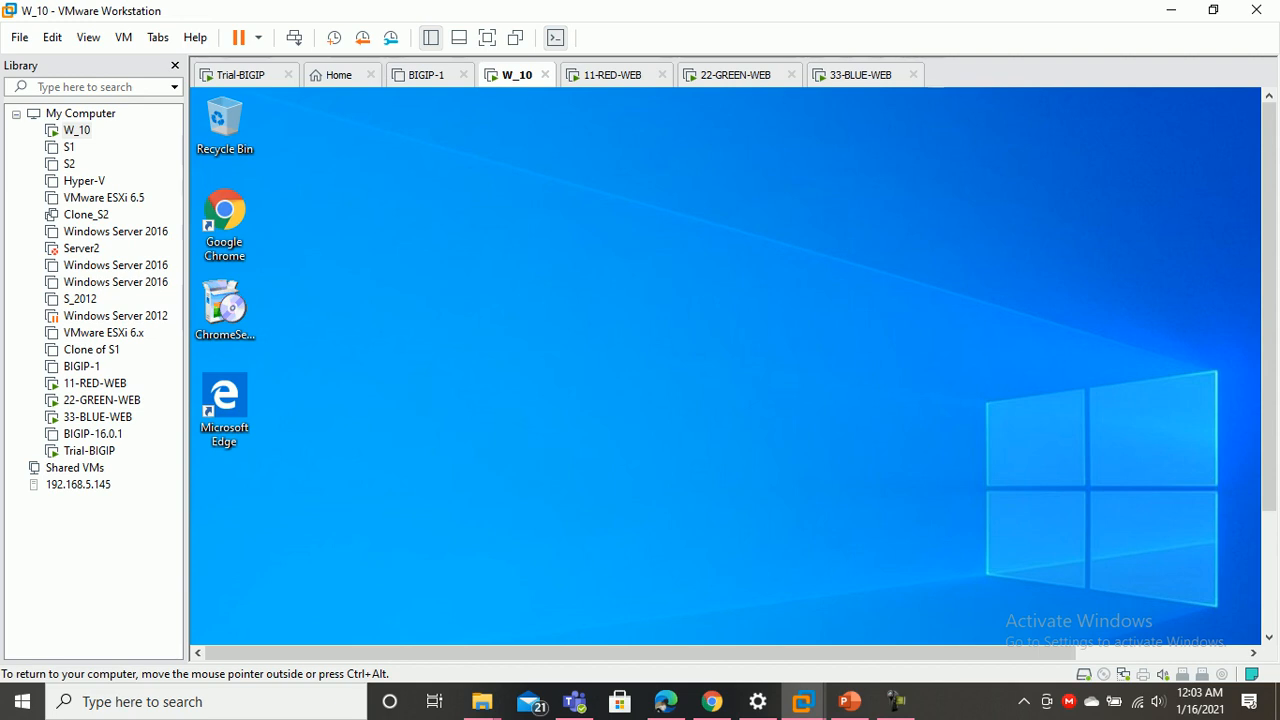
pyautogui.hotkey('ctrl', 'alt')
pyautogui.press('F9')
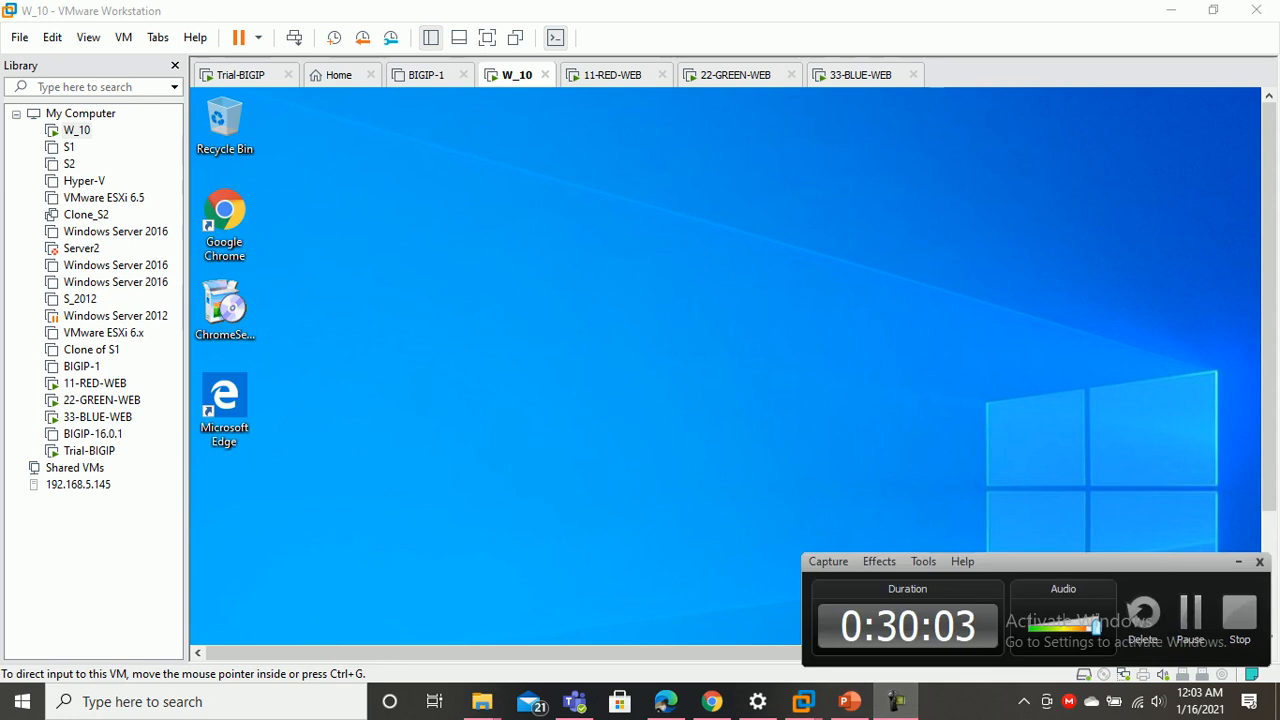
pyautogui.hotkey('ctrl', 'alt')
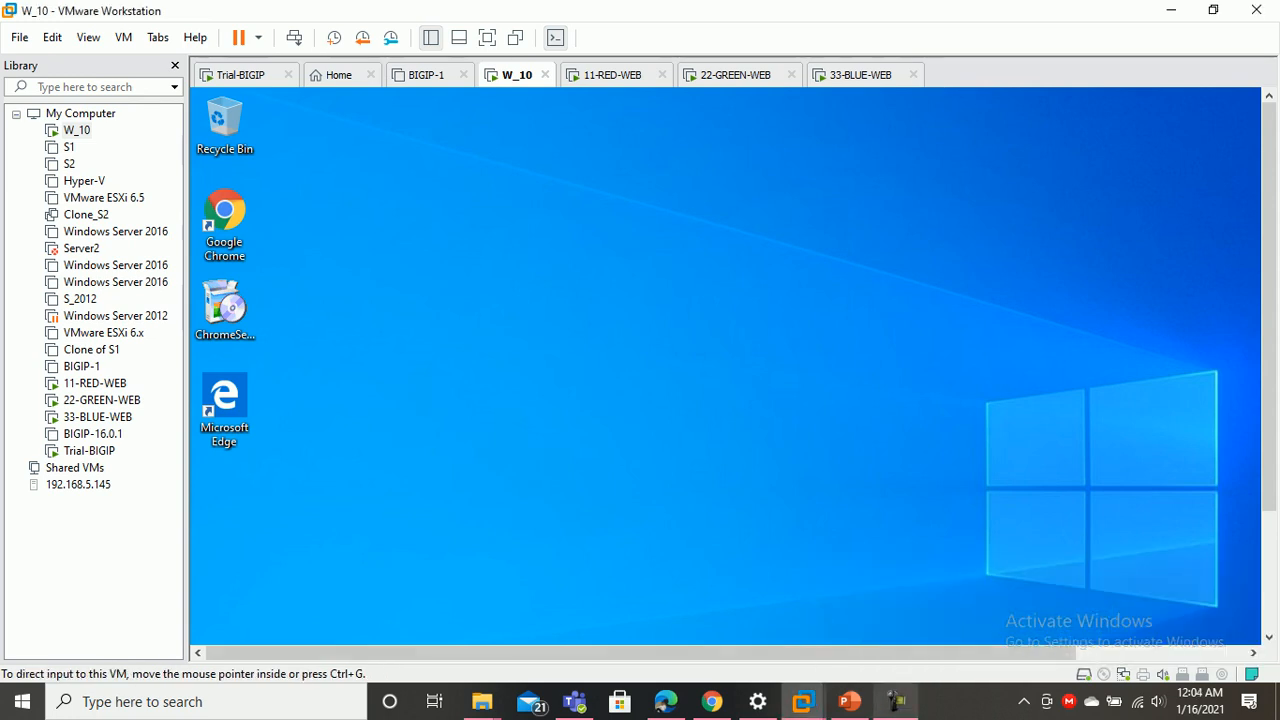
pyautogui.press('F9')
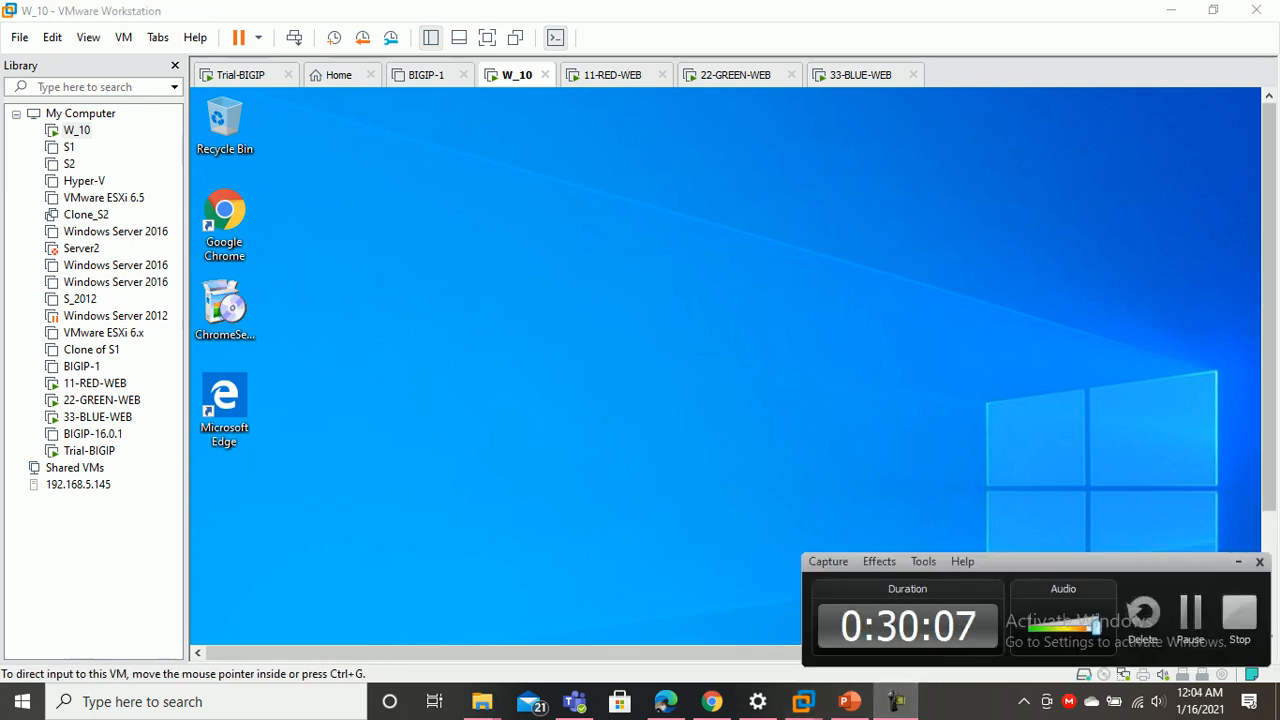